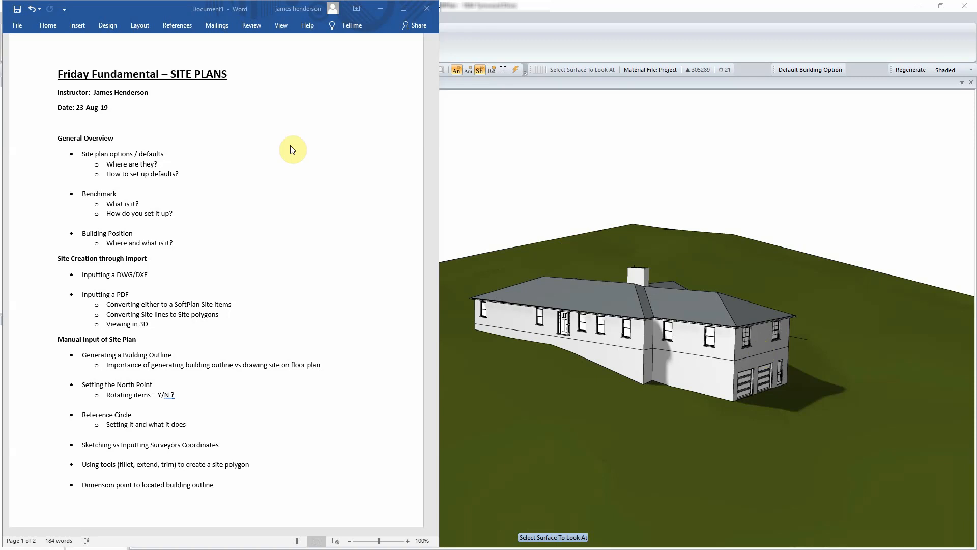
- Maximize the Word site-plans outline to read it, then restore it and move it off-screen
{"action": "left_click", "coordinate": [403, 9]}
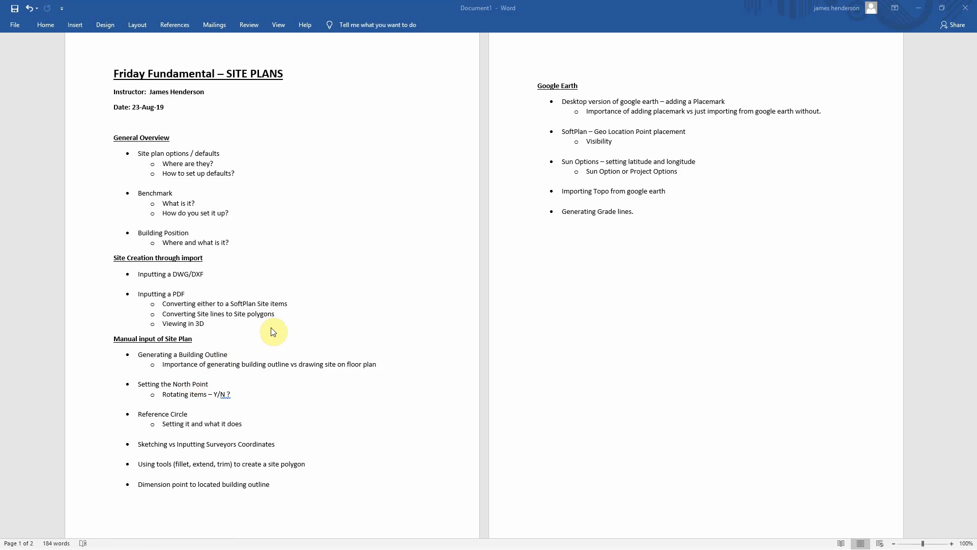
{"action": "double_click", "coordinate": [582, 9]}
{"action": "left_click_drag", "start_coordinate": [288, 60], "coordinate": [0, 56]}
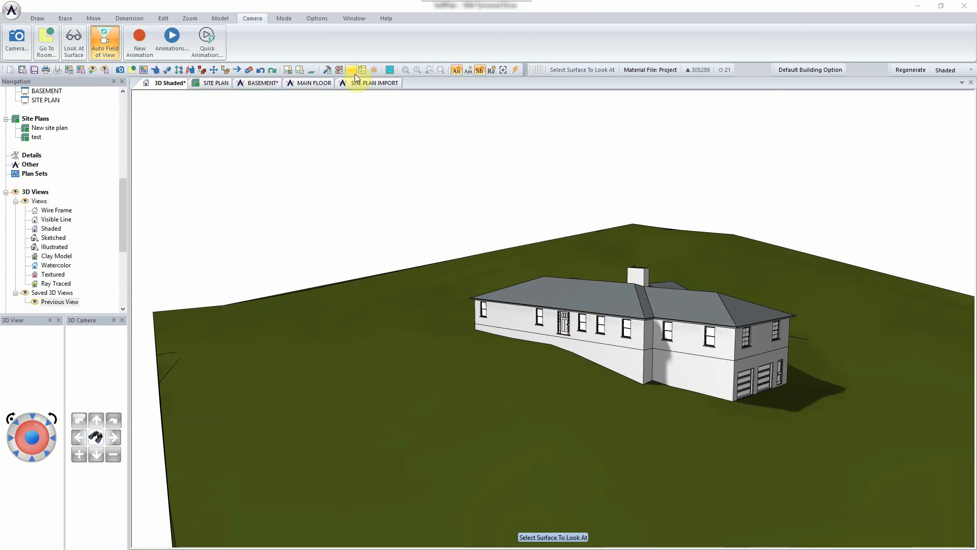
- On the SITE PLAN tab, zoom to the lower boundary and erase a contour's elevation labels
{"action": "left_click", "coordinate": [216, 84]}
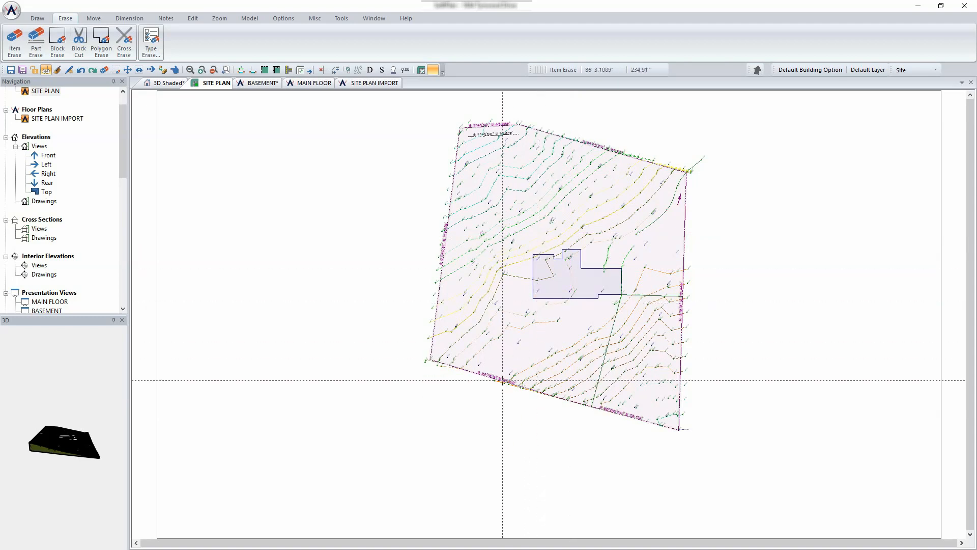
{"action": "scroll", "coordinate": [549, 316], "scroll_direction": "up", "scroll_amount": 5}
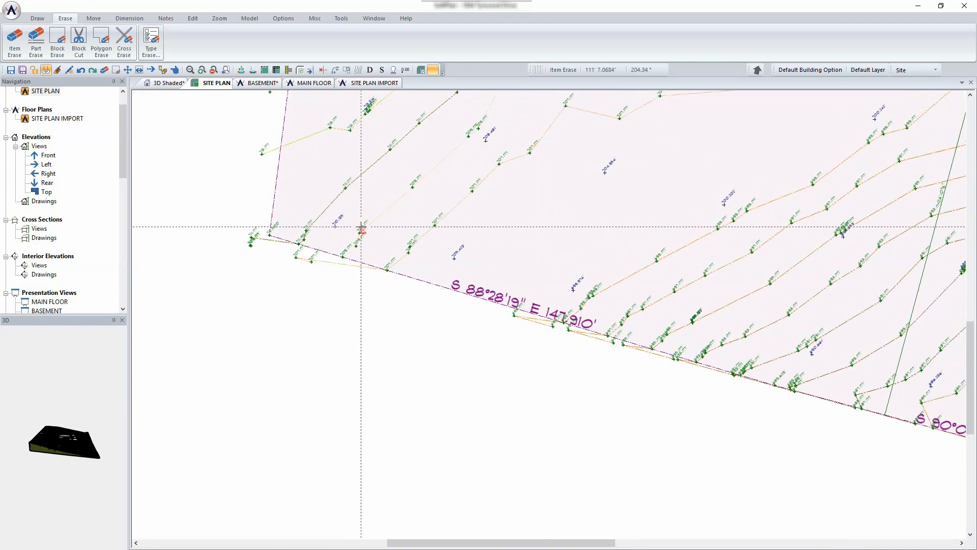
{"action": "left_click", "coordinate": [361, 227]}
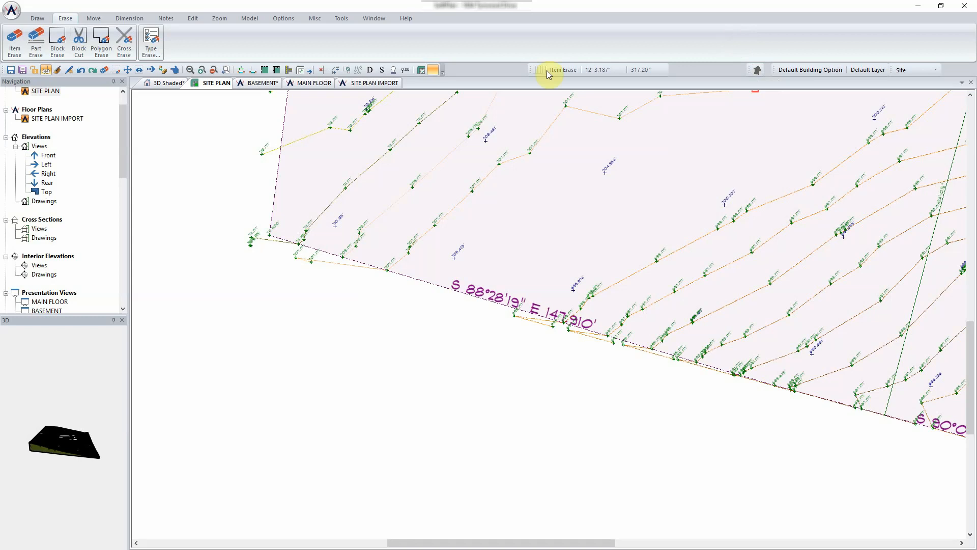
{"action": "left_click", "coordinate": [38, 21]}
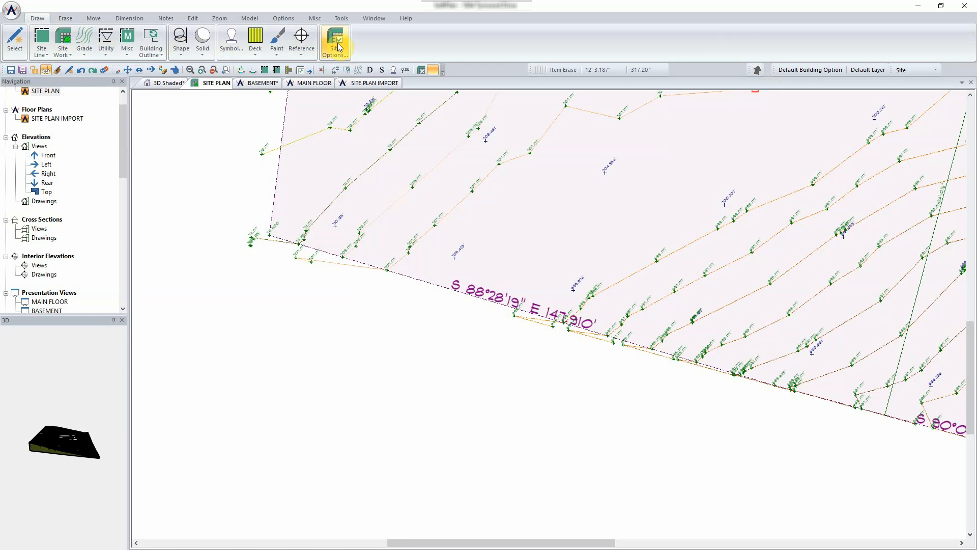
{"action": "left_click", "coordinate": [338, 47]}
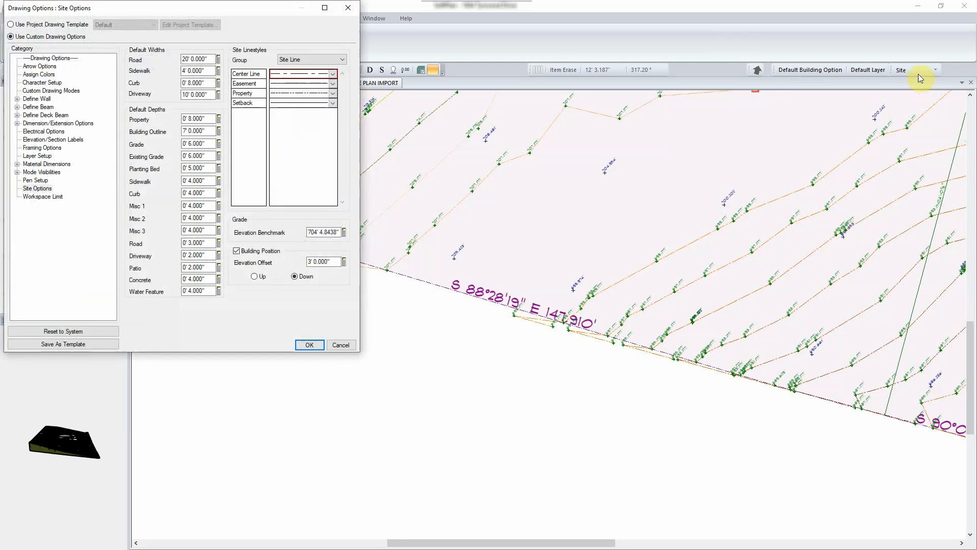
{"action": "left_click", "coordinate": [221, 11]}
{"action": "left_click_drag", "start_coordinate": [221, 10], "coordinate": [419, 73]}
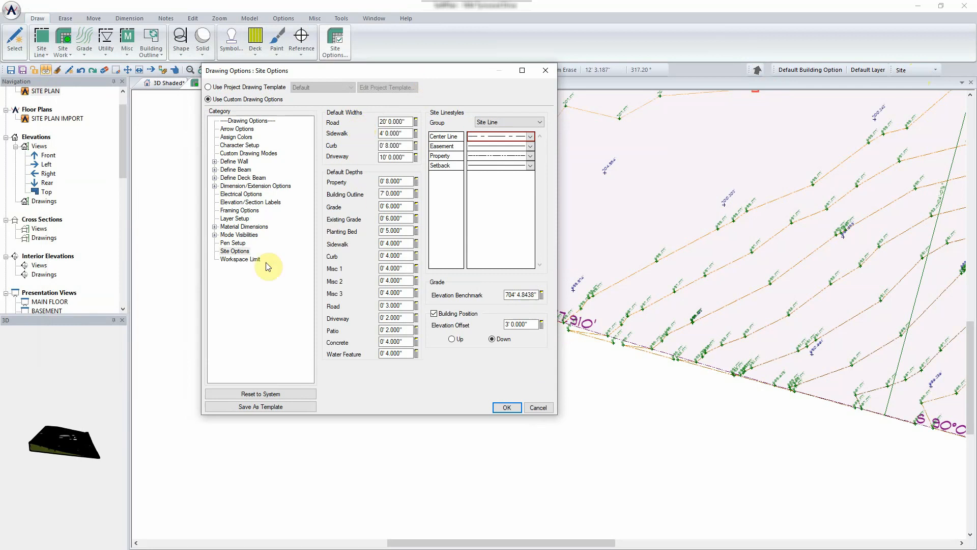
{"action": "left_click_drag", "start_coordinate": [404, 123], "coordinate": [380, 158]}
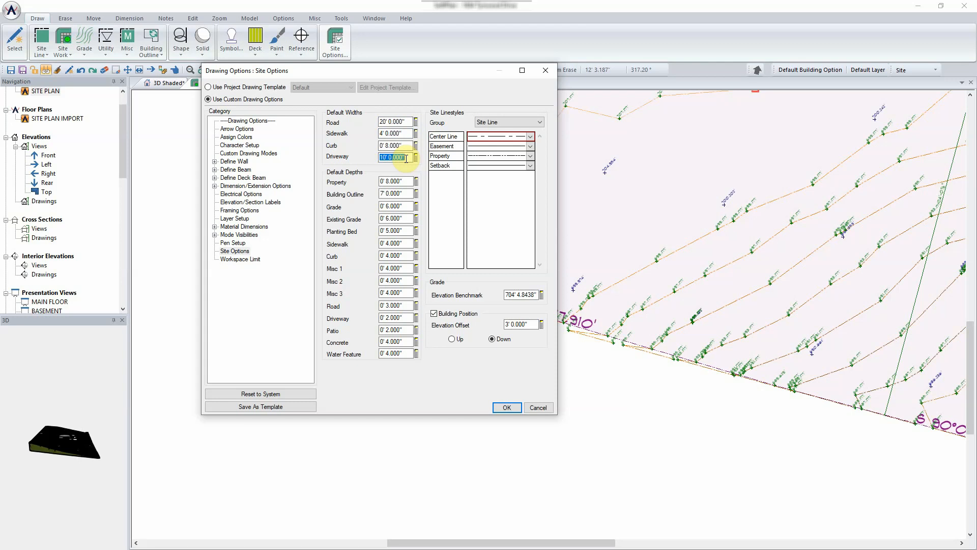
{"action": "type", "text": "20"}
{"action": "key", "text": "Return"}
{"action": "double_click", "coordinate": [409, 156]}
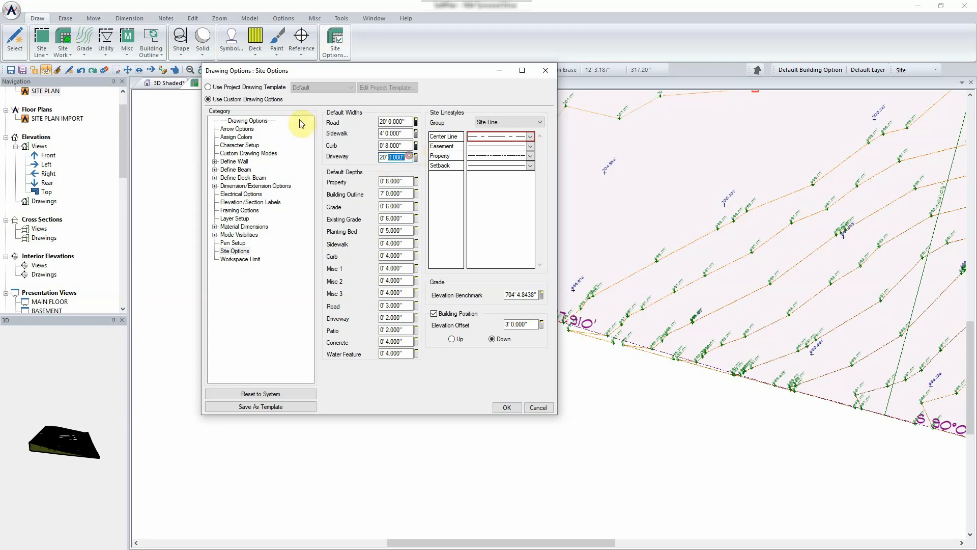
{"action": "left_click", "coordinate": [16, 11]}
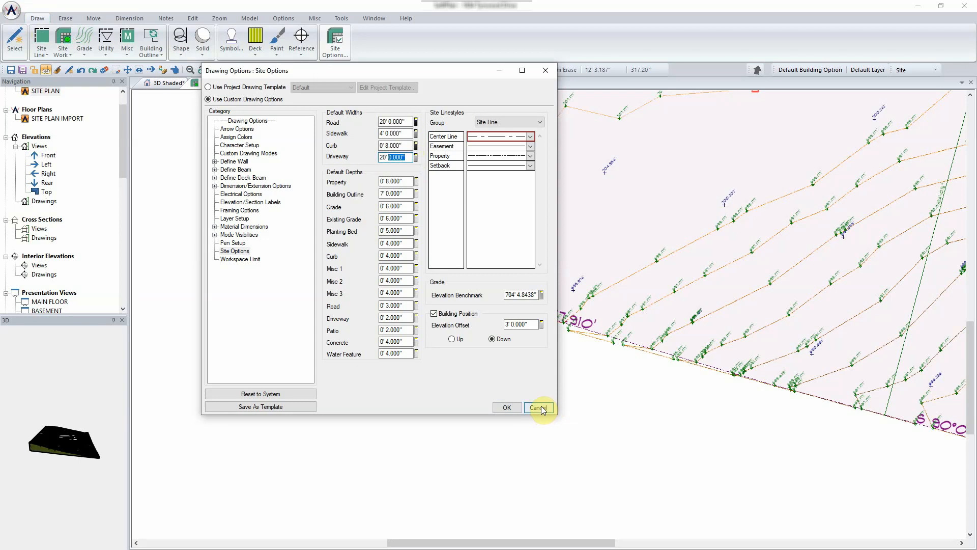
{"action": "left_click", "coordinate": [537, 407]}
- Review the system default site options, then close the system options
{"action": "left_click", "coordinate": [12, 10]}
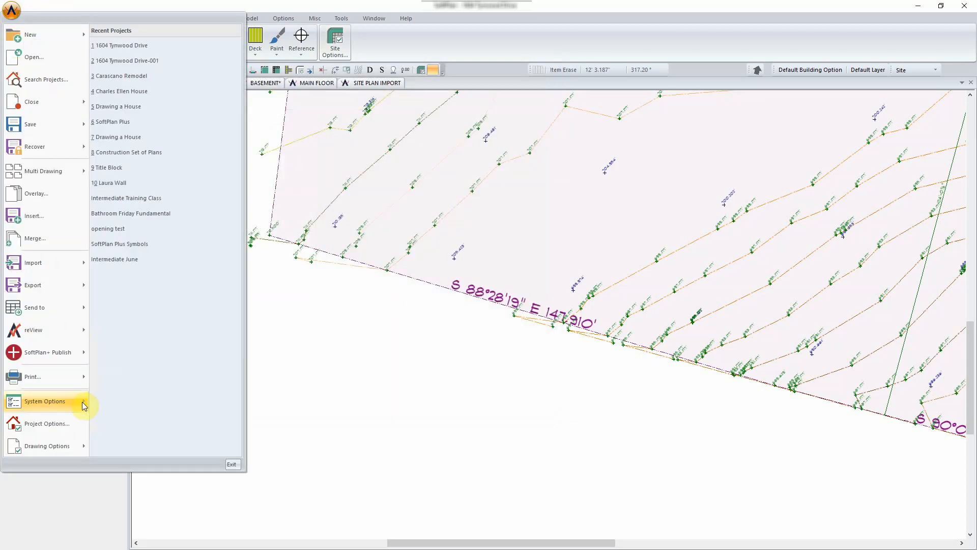
{"action": "mouse_move", "coordinate": [81, 405]}
{"action": "left_click", "coordinate": [125, 400]}
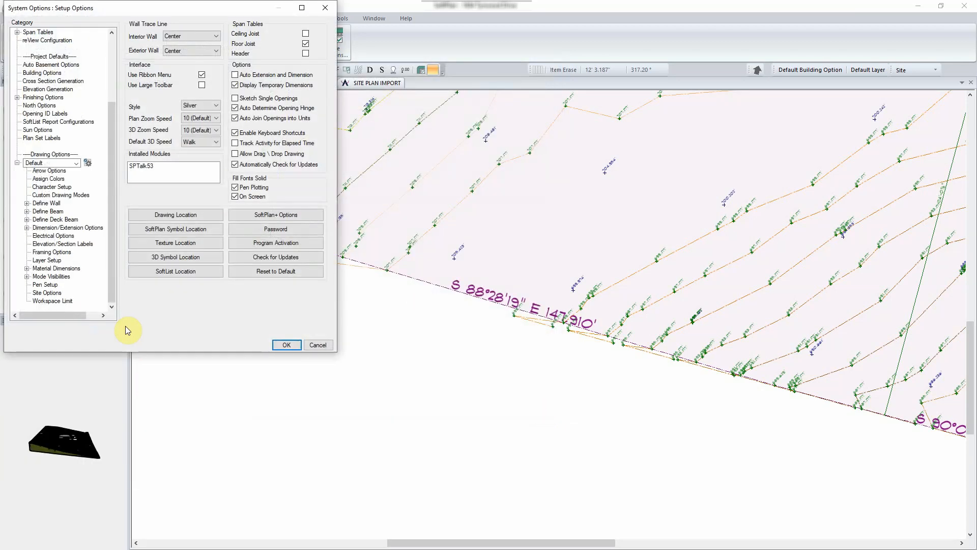
{"action": "left_click", "coordinate": [46, 292]}
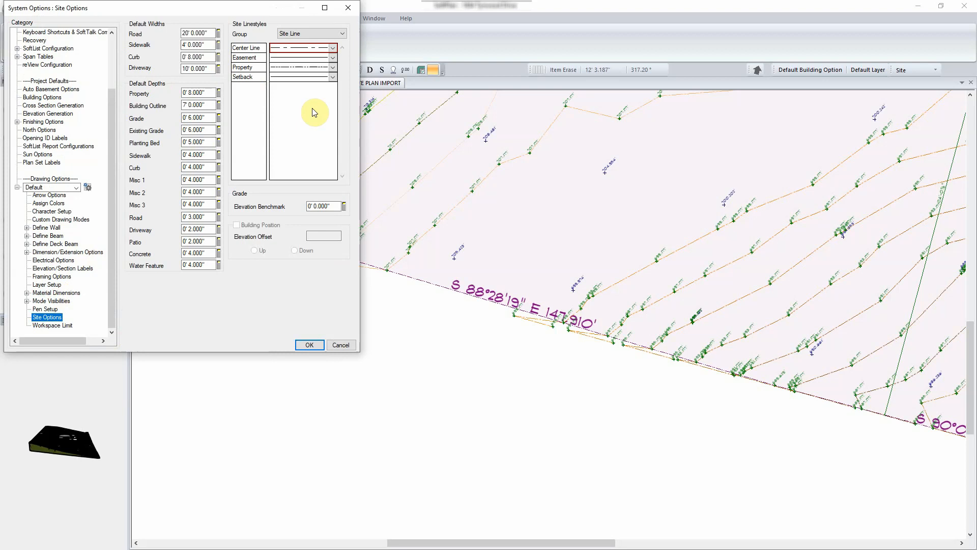
{"action": "left_click", "coordinate": [340, 345]}
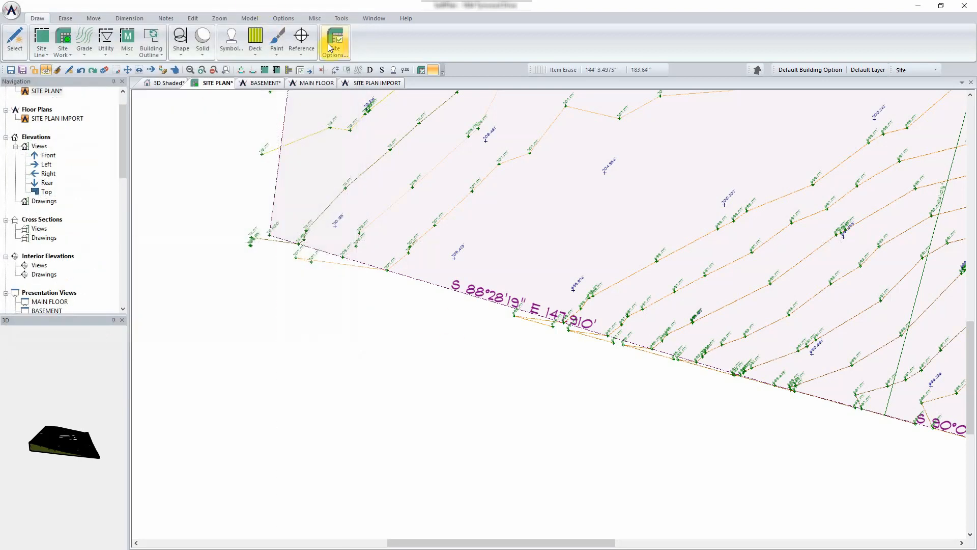
- In this drawing's Site Options, give Center Line a long-dash-and-dot linestyle
{"action": "left_click", "coordinate": [329, 45]}
{"action": "double_click", "coordinate": [246, 8]}
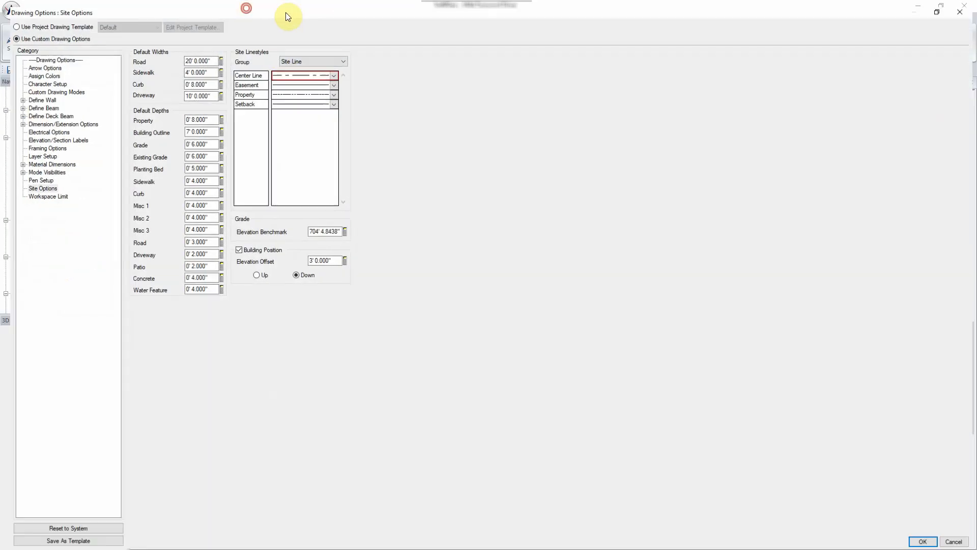
{"action": "double_click", "coordinate": [406, 11]}
{"action": "double_click", "coordinate": [532, 292]}
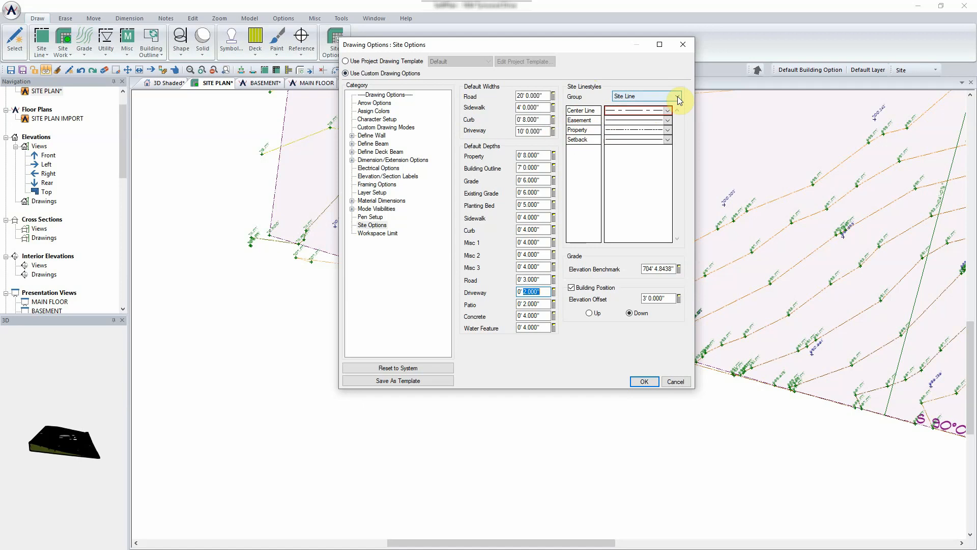
{"action": "left_click", "coordinate": [668, 111]}
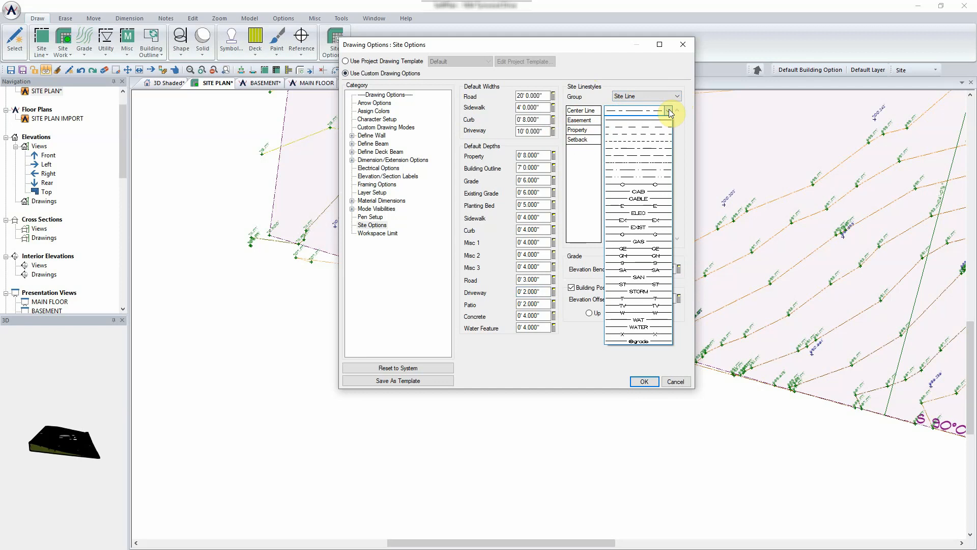
{"action": "left_click", "coordinate": [678, 95]}
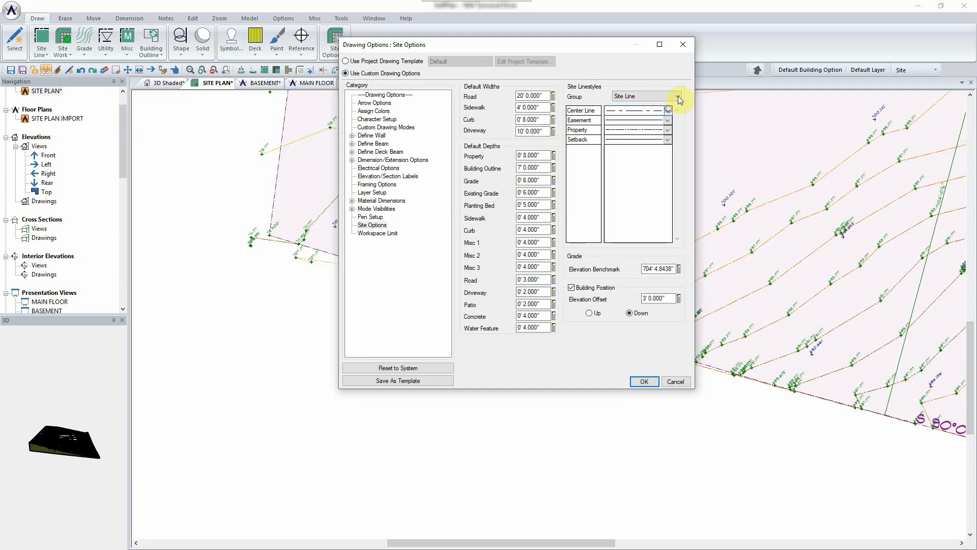
{"action": "left_click", "coordinate": [678, 96]}
- Set the site line group to Utility and give Cable lines the C-marked pattern
{"action": "left_click", "coordinate": [670, 112]}
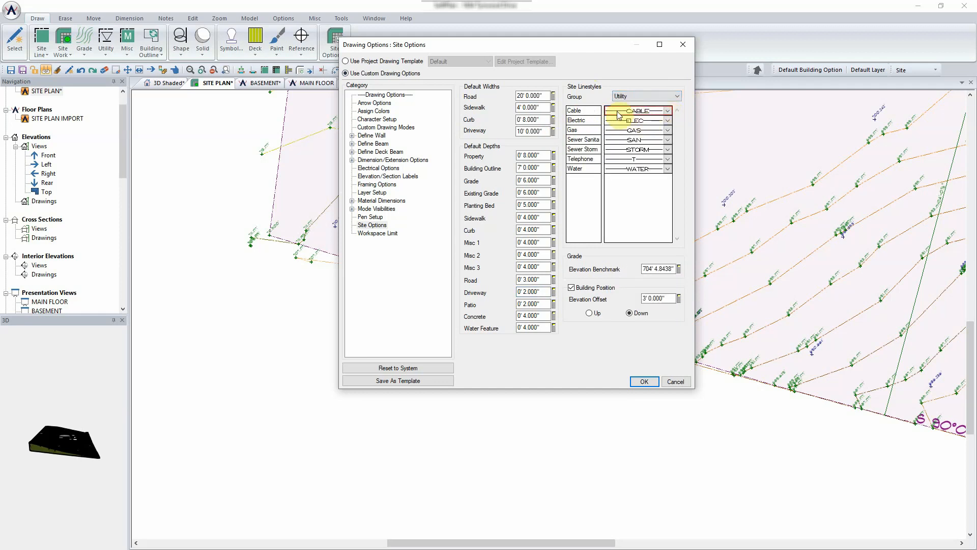
{"action": "left_click", "coordinate": [669, 112]}
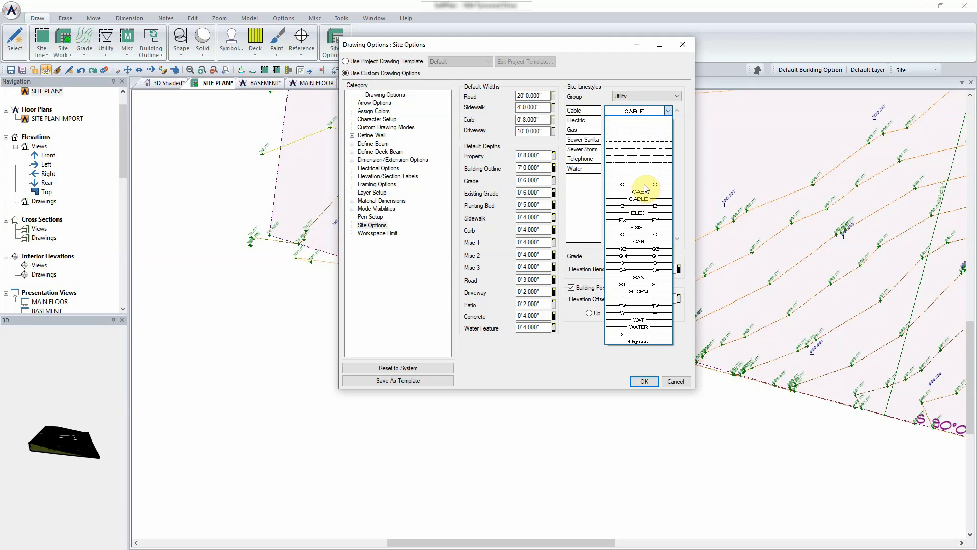
{"action": "left_click", "coordinate": [645, 188]}
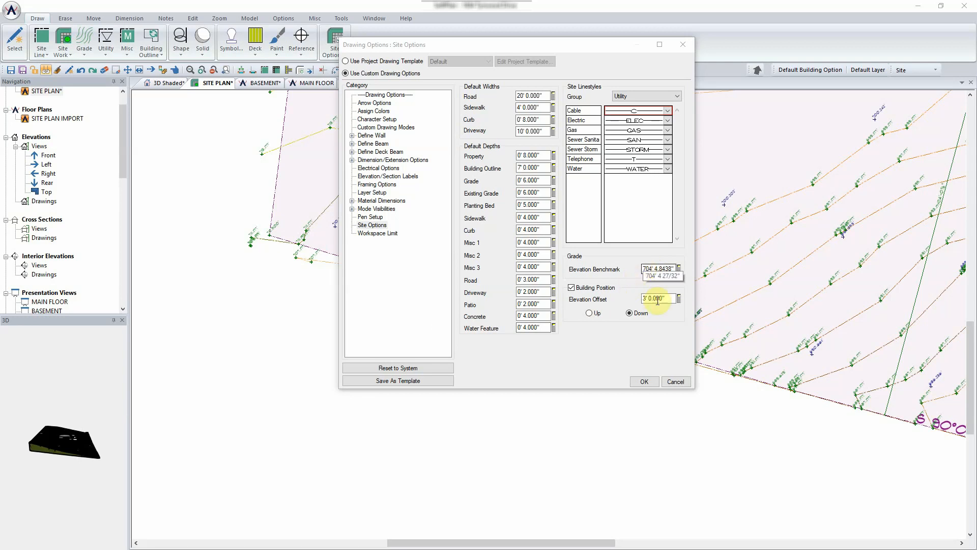
- Keep the building elevation offset at 3' 0.000" Down and accept the Site Options
{"action": "left_click", "coordinate": [668, 299]}
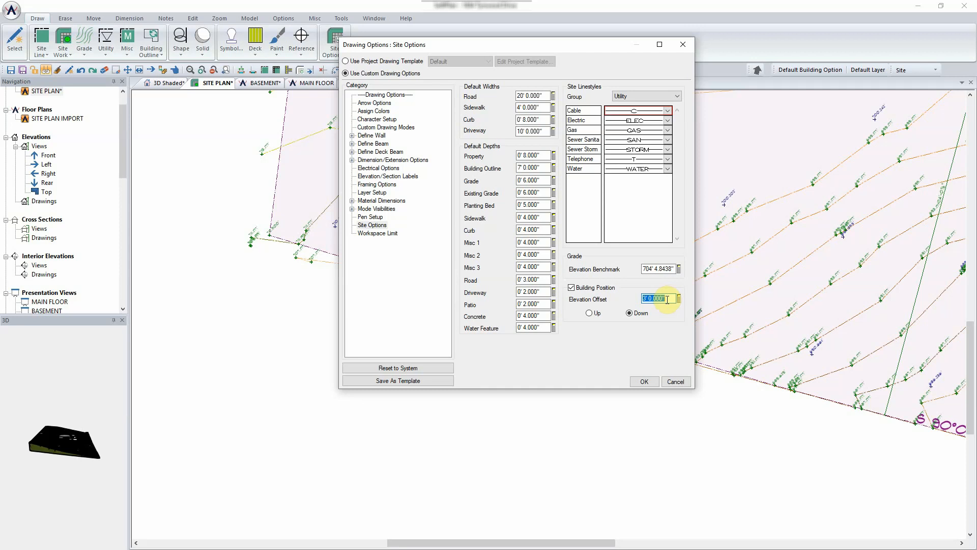
{"action": "left_click", "coordinate": [645, 382]}
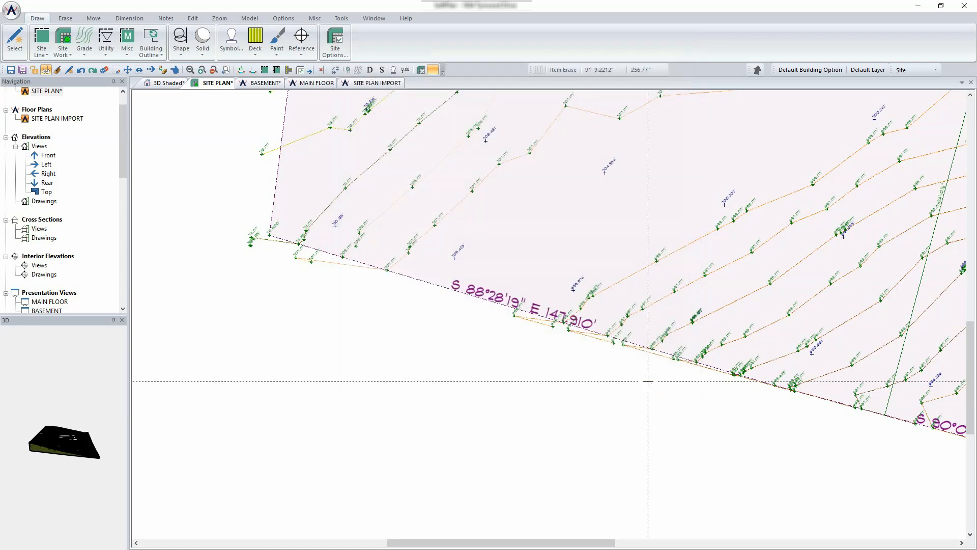
- Zoom out, then switch to the empty SITE PLAN IMPORT drawing and zoom out
{"action": "scroll", "coordinate": [648, 380], "scroll_direction": "down", "scroll_amount": 5}
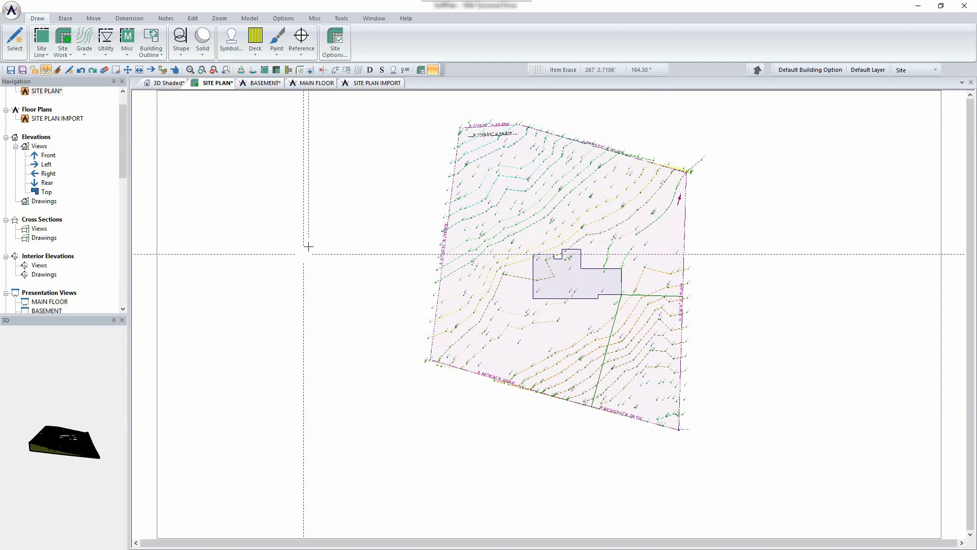
{"action": "left_click", "coordinate": [369, 84]}
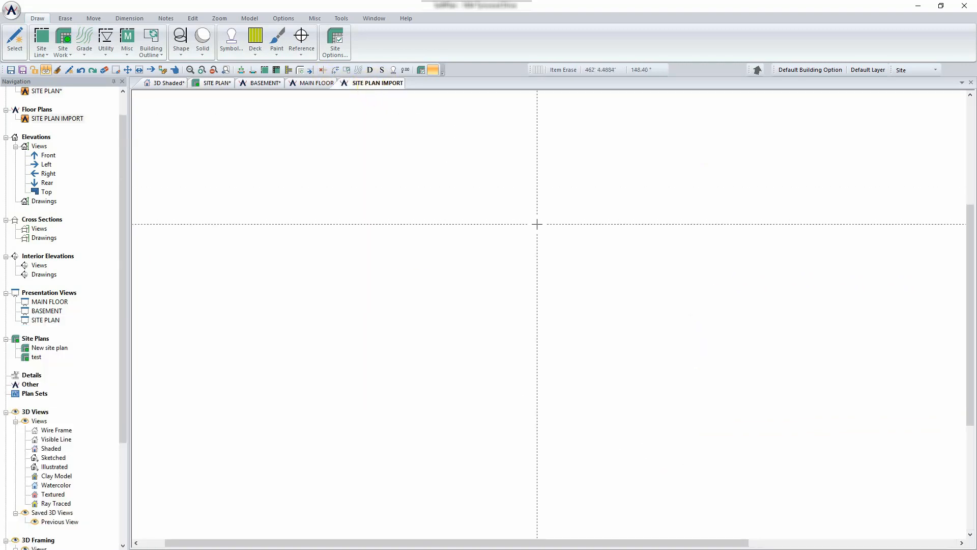
{"action": "scroll", "coordinate": [538, 225], "scroll_direction": "down", "scroll_amount": 1}
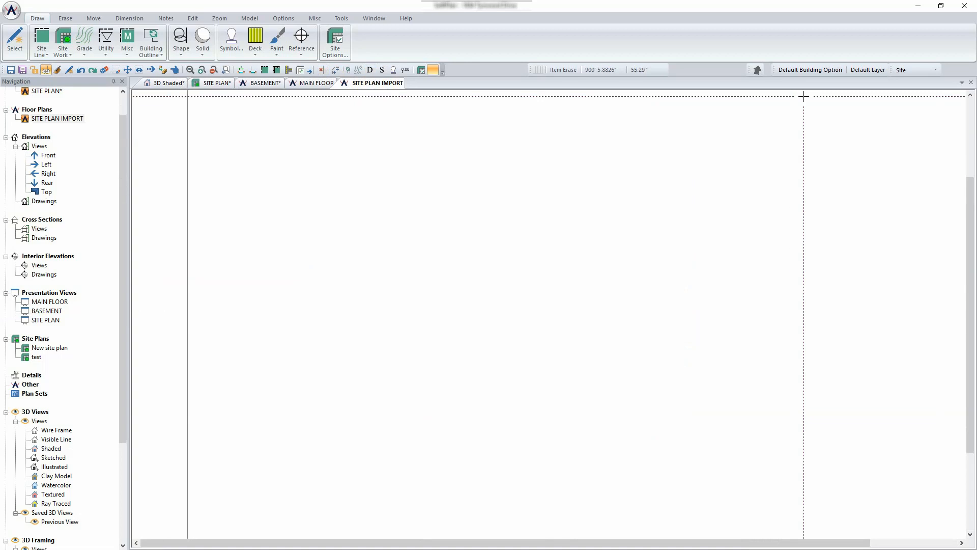
- Set the direction of north to 90 degrees, choosing not to rotate existing items
{"action": "left_click", "coordinate": [757, 70]}
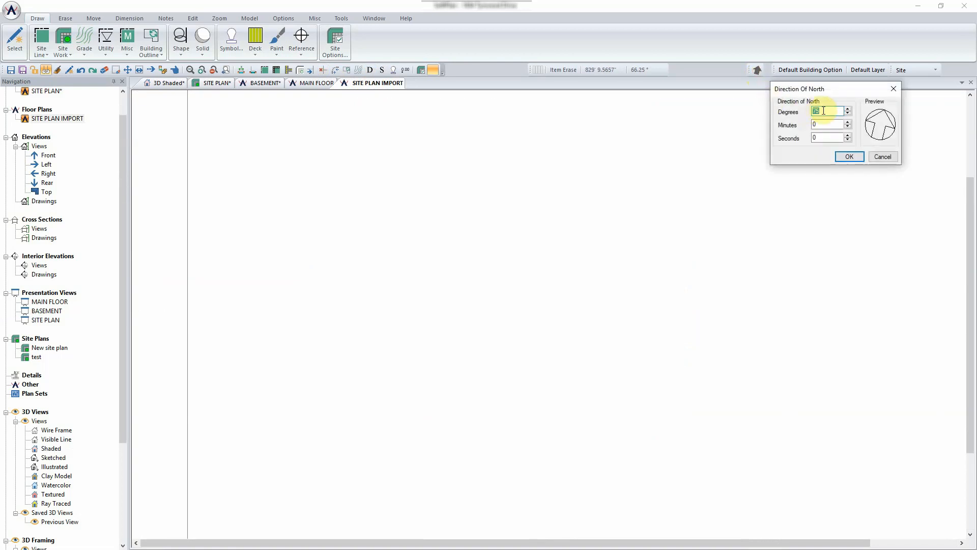
{"action": "type", "text": "0"}
{"action": "key", "text": "BackSpace"}
{"action": "type", "text": "90"}
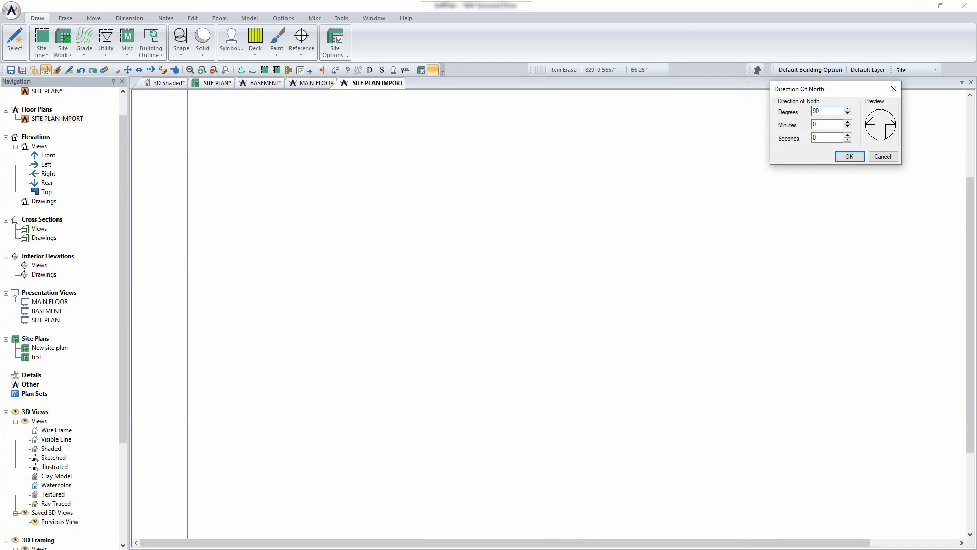
{"action": "left_click", "coordinate": [824, 109]}
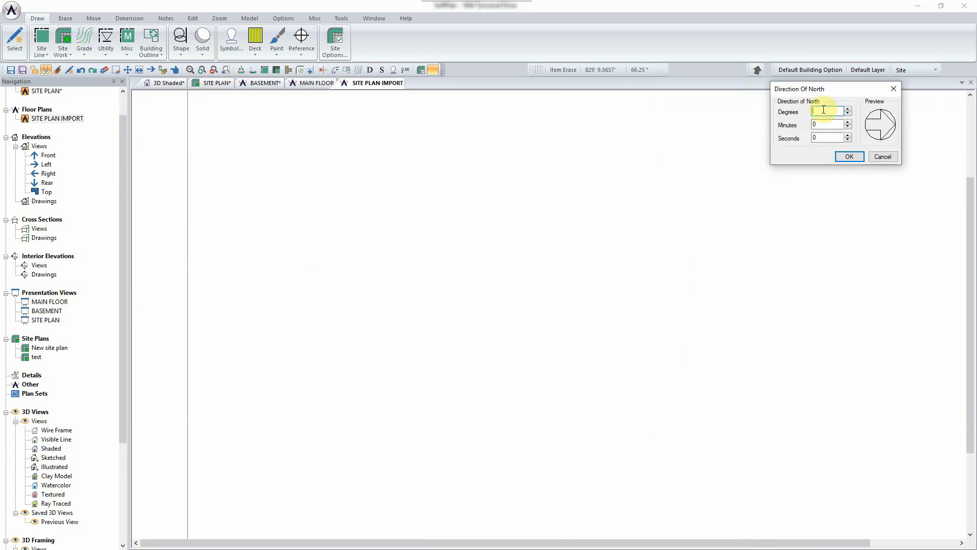
{"action": "type", "text": "270"}
{"action": "left_click", "coordinate": [827, 110]}
{"action": "double_click", "coordinate": [827, 110]}
{"action": "left_click_drag", "start_coordinate": [827, 111], "coordinate": [790, 110]}
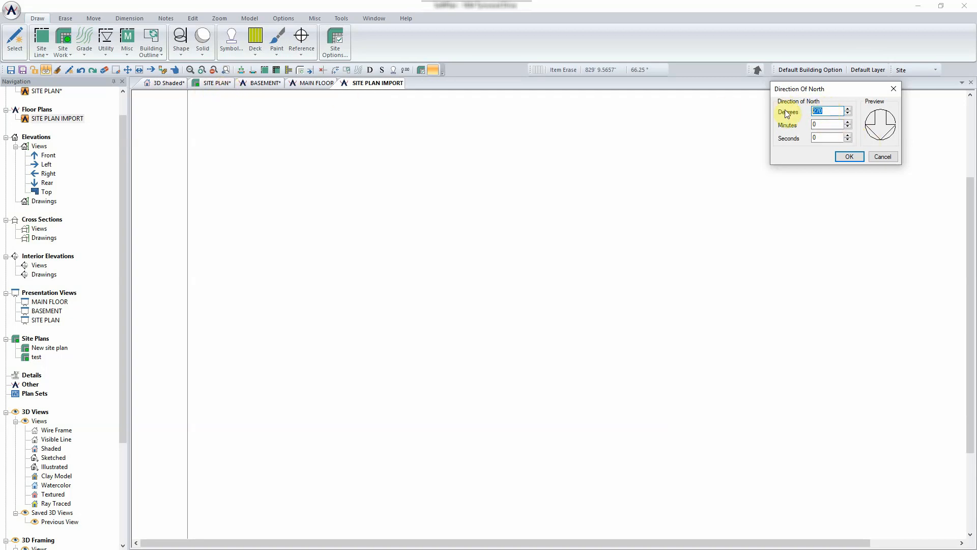
{"action": "type", "text": "90"}
{"action": "left_click", "coordinate": [849, 155]}
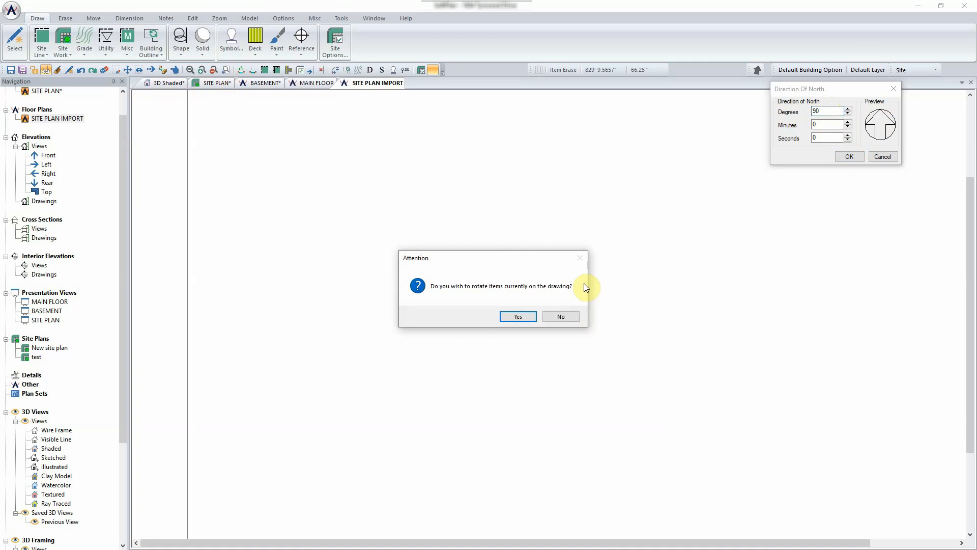
{"action": "left_click", "coordinate": [566, 316]}
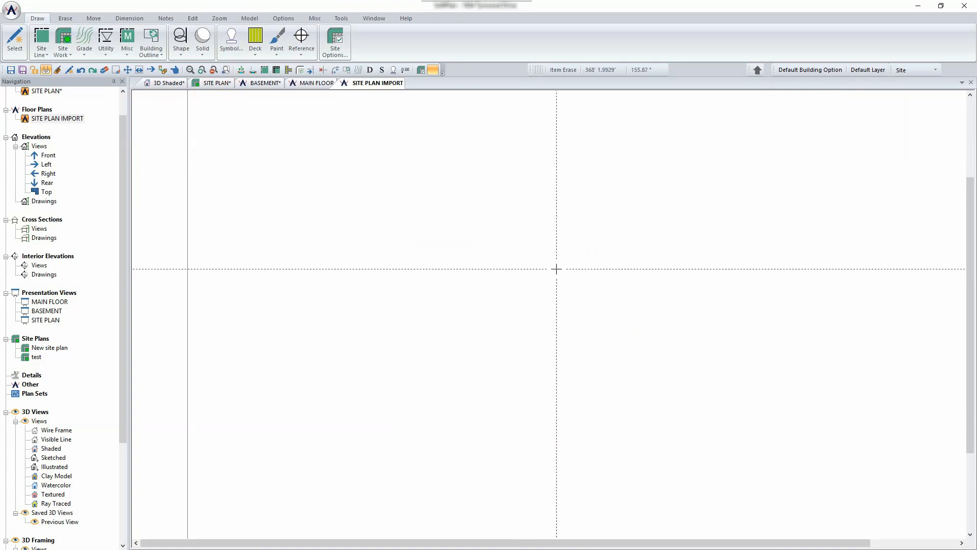
{"action": "left_click", "coordinate": [219, 83]}
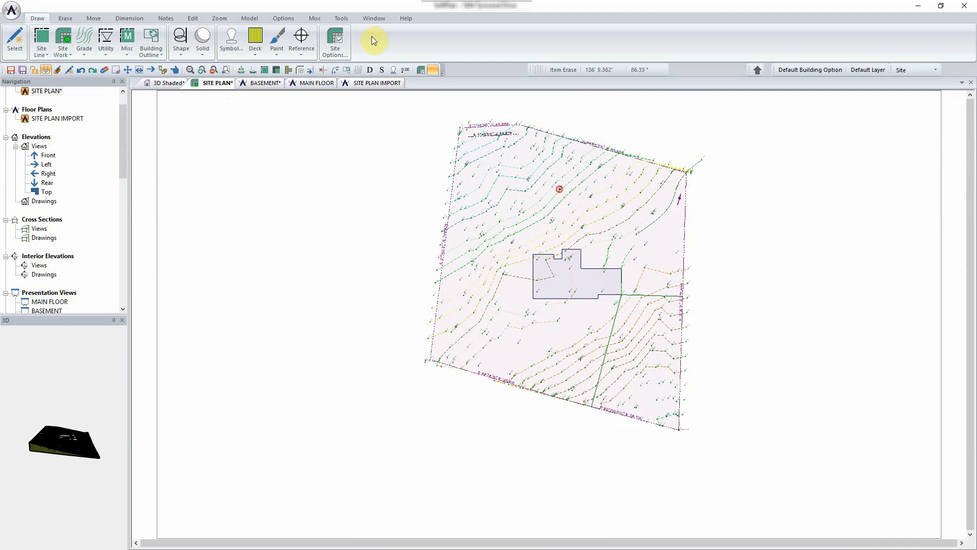
{"action": "left_click", "coordinate": [367, 85]}
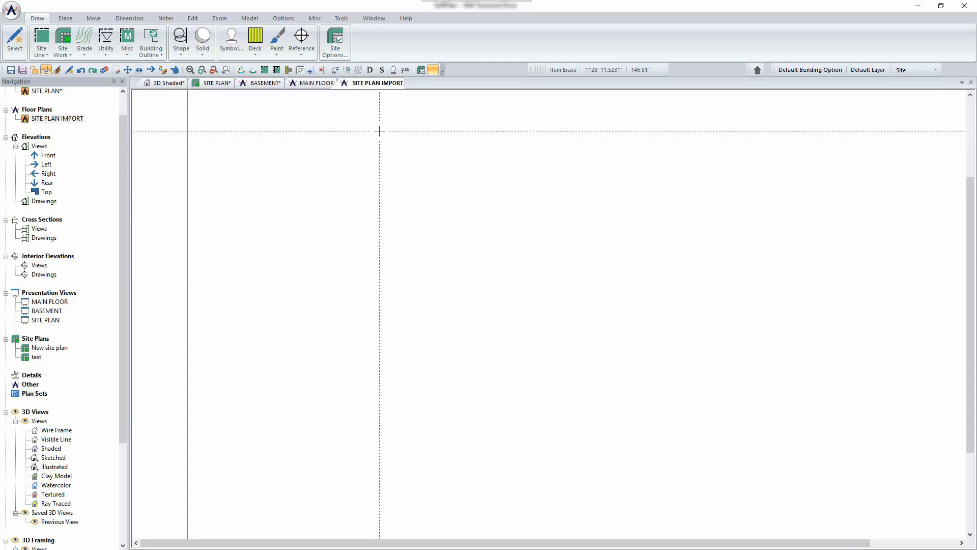
{"action": "left_click", "coordinate": [11, 12]}
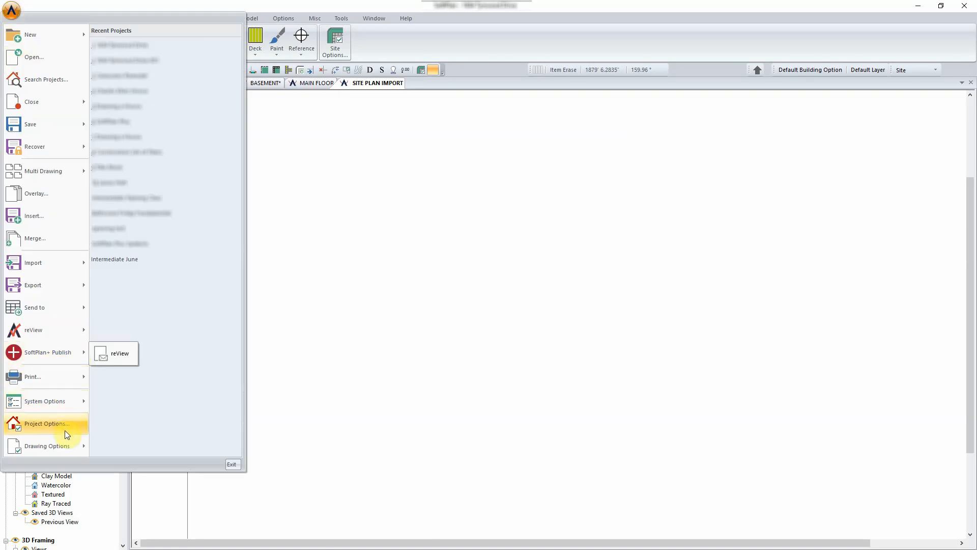
{"action": "mouse_move", "coordinate": [62, 329]}
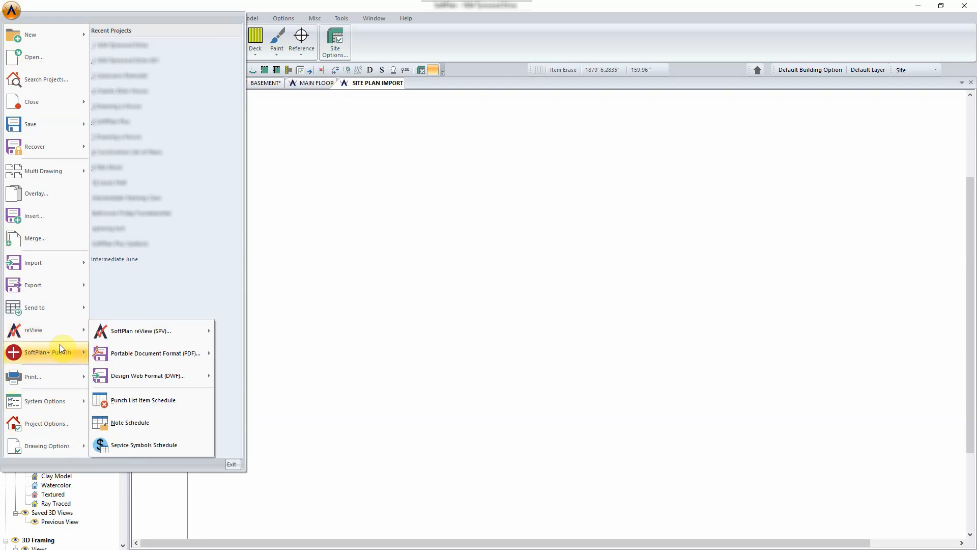
{"action": "mouse_move", "coordinate": [60, 275]}
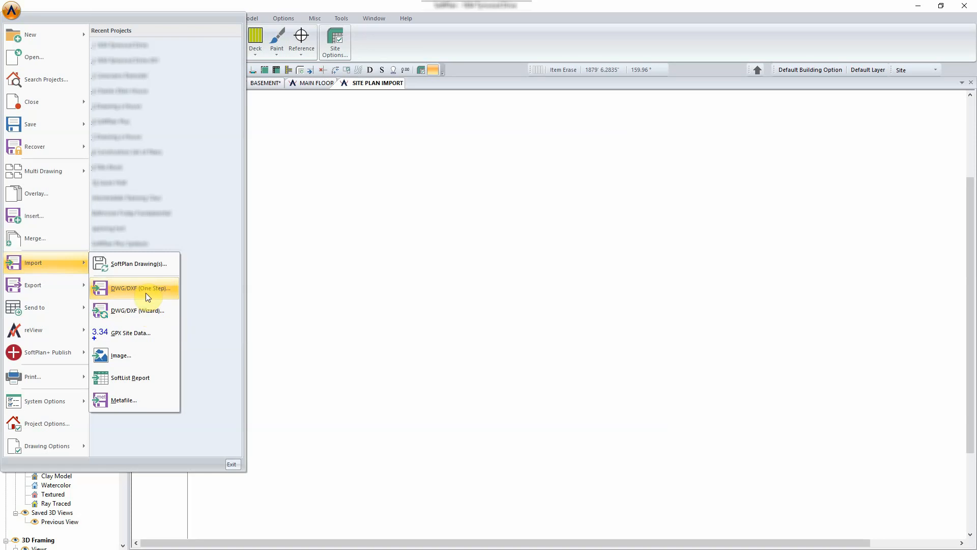
{"action": "left_click", "coordinate": [145, 290]}
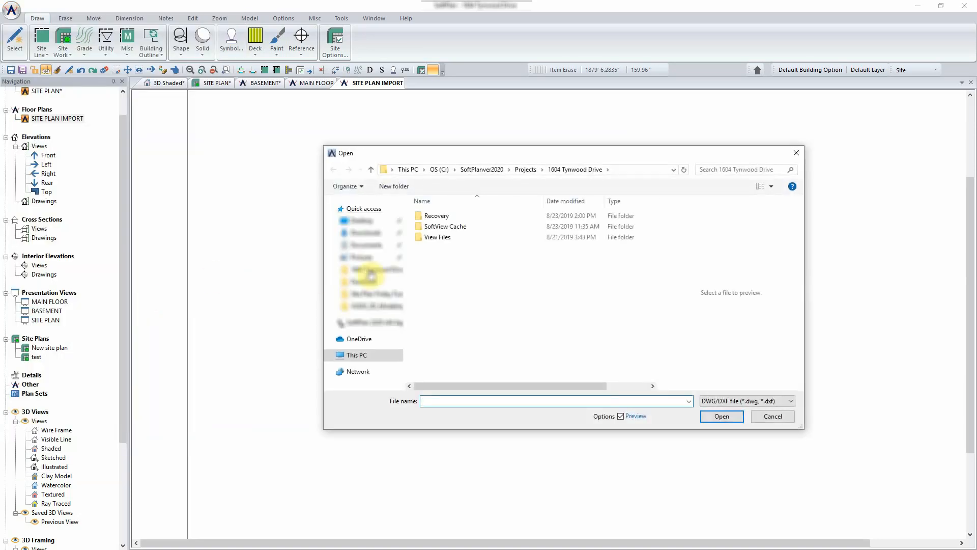
{"action": "left_click", "coordinate": [373, 222]}
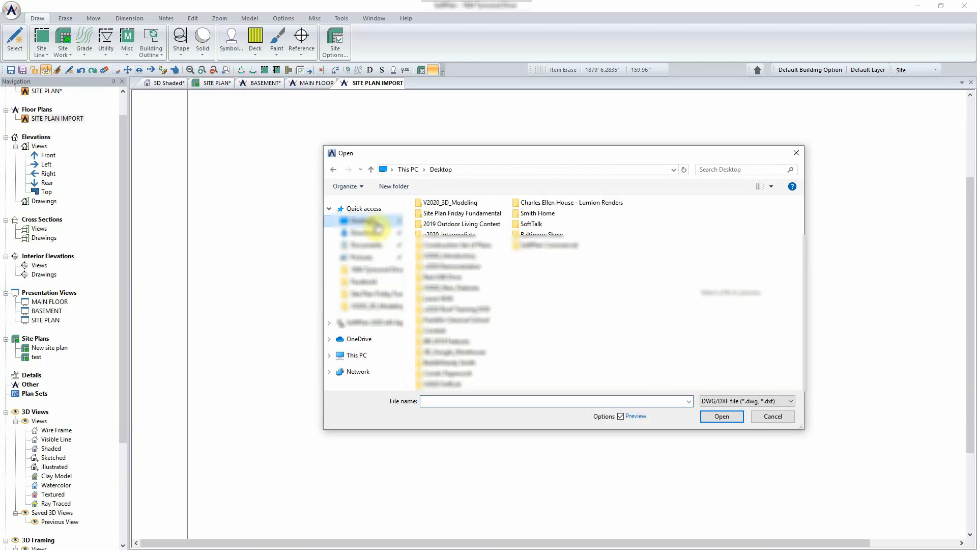
{"action": "double_click", "coordinate": [459, 214]}
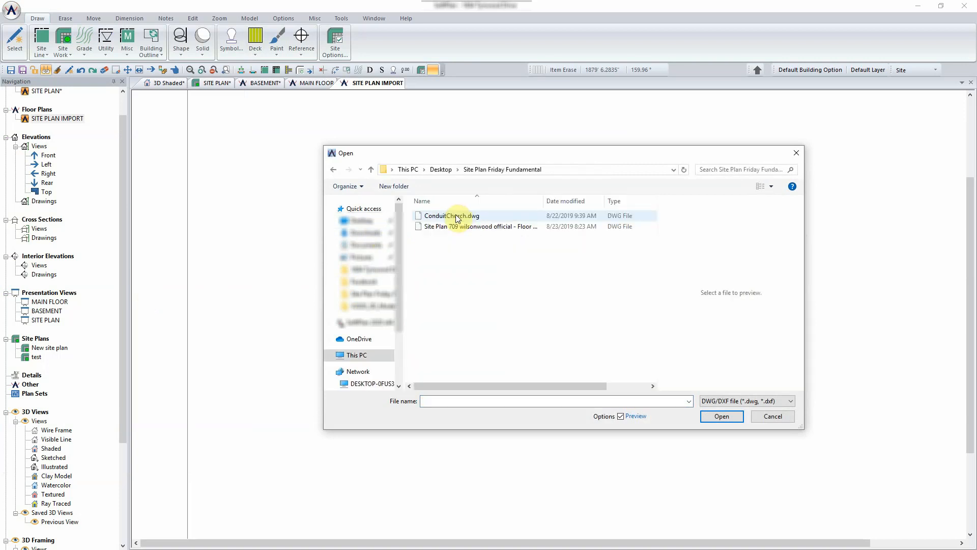
{"action": "left_click", "coordinate": [465, 231]}
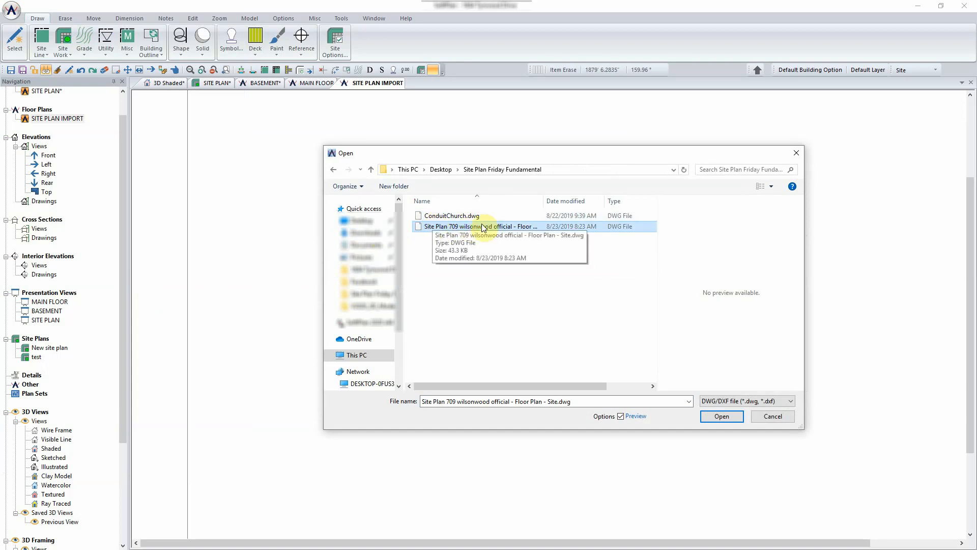
{"action": "left_click", "coordinate": [729, 417]}
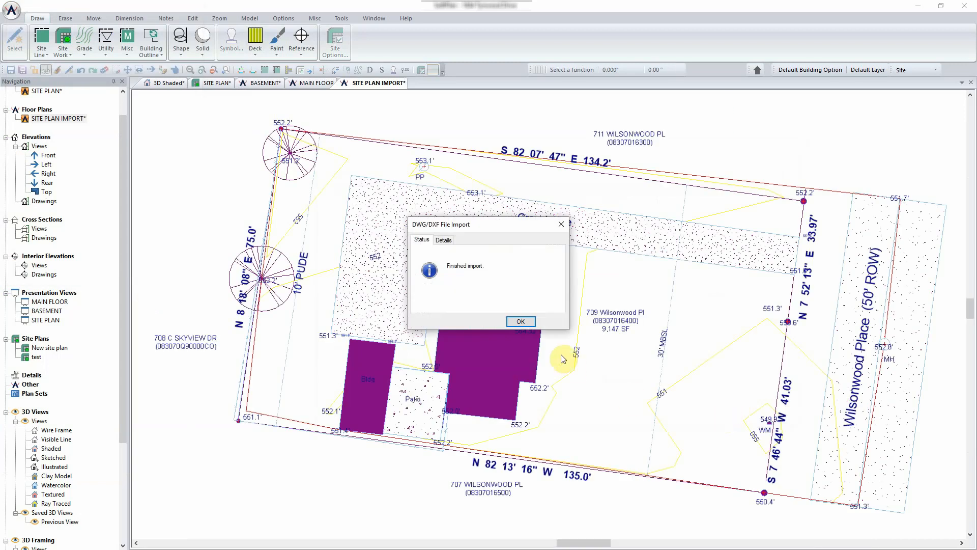
- Check the import details (220 entities, 16 blocks, none discarded), close the report and zoom out
{"action": "left_click", "coordinate": [443, 240]}
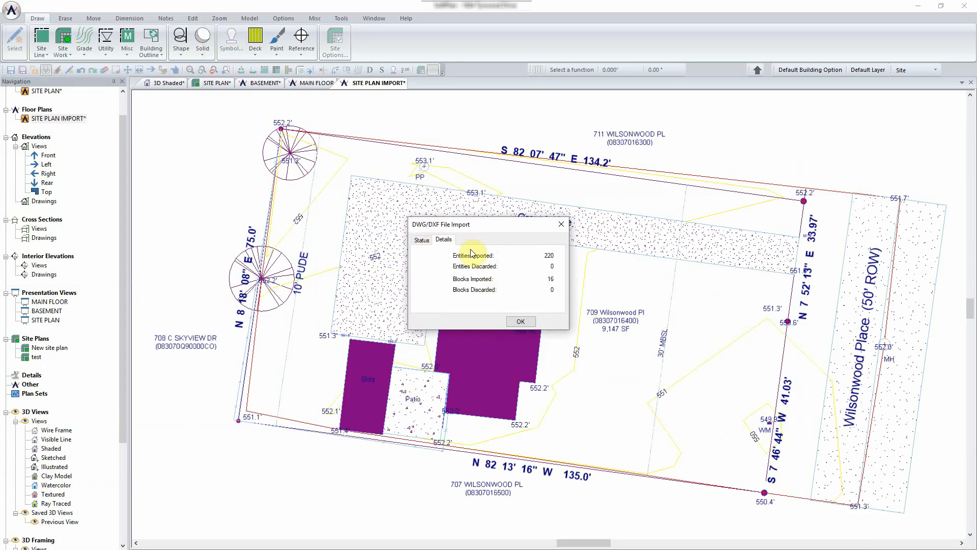
{"action": "left_click", "coordinate": [421, 241]}
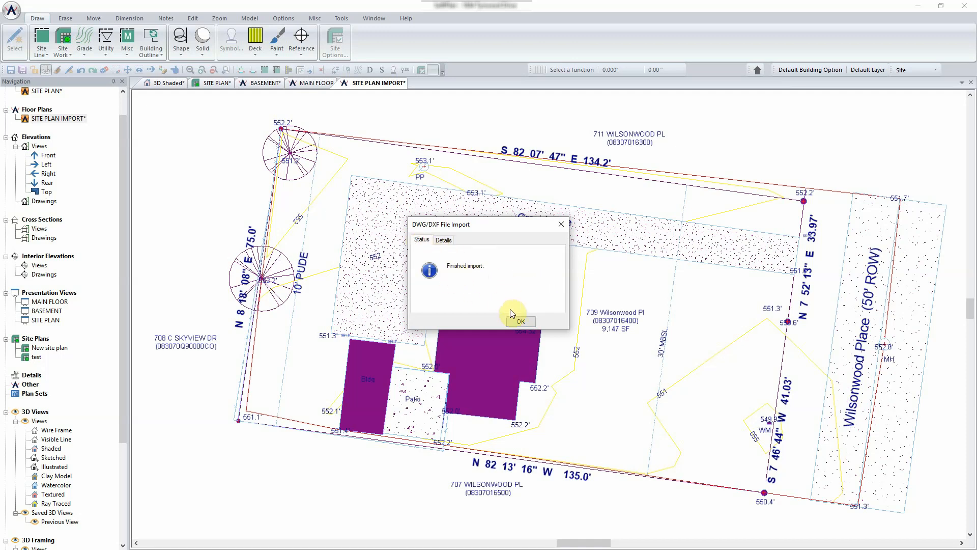
{"action": "left_click", "coordinate": [520, 323]}
{"action": "scroll", "coordinate": [549, 314], "scroll_direction": "down", "scroll_amount": 5}
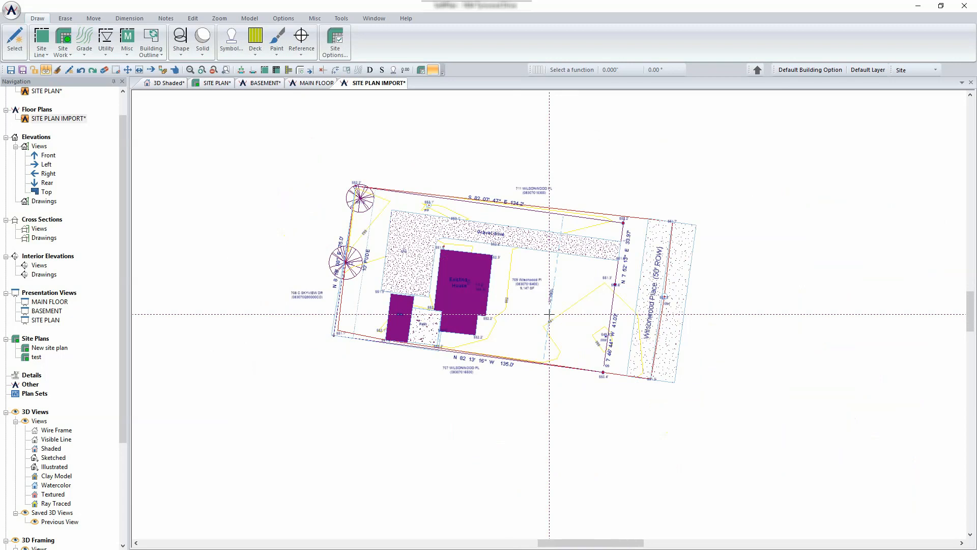
{"action": "right_click", "coordinate": [578, 210]}
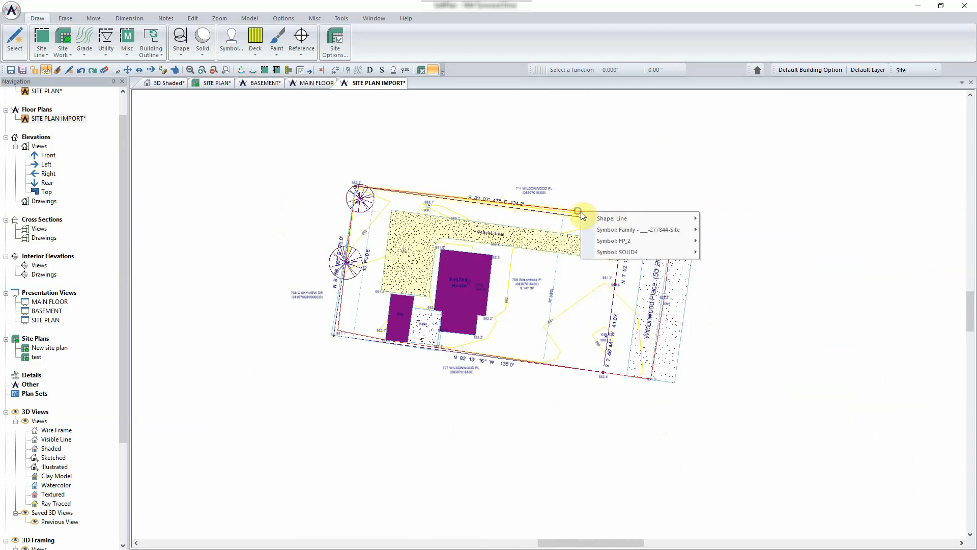
{"action": "mouse_move", "coordinate": [615, 218]}
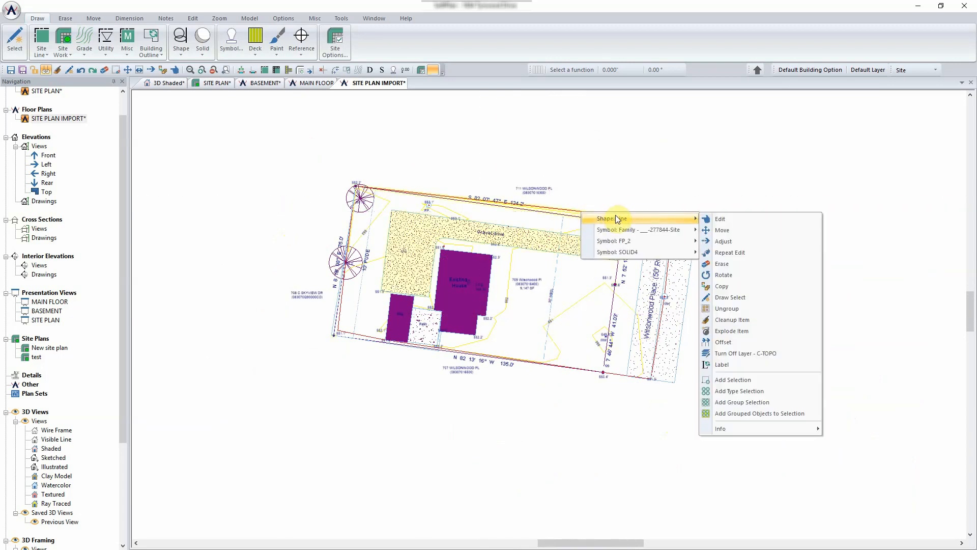
{"action": "mouse_move", "coordinate": [641, 235]}
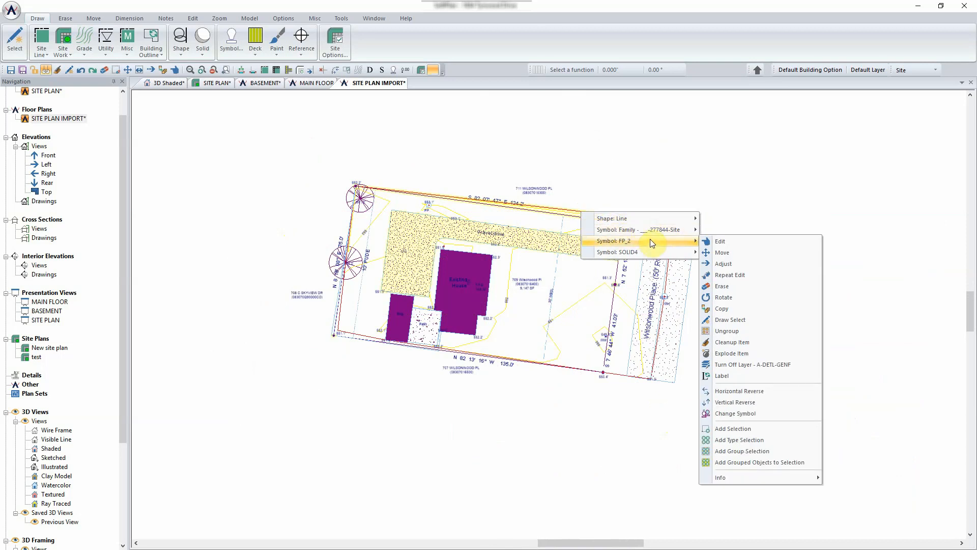
{"action": "left_click", "coordinate": [716, 206]}
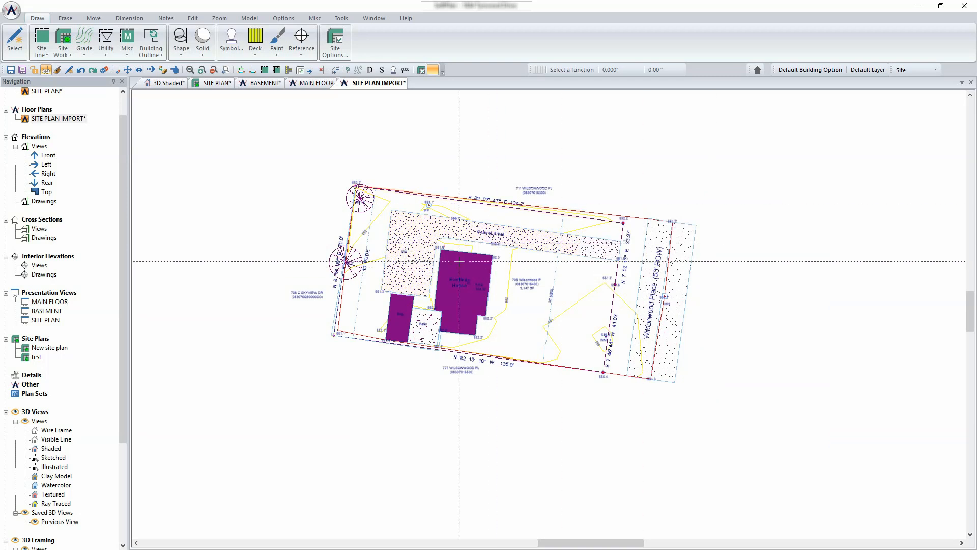
{"action": "scroll", "coordinate": [549, 314], "scroll_direction": "up", "scroll_amount": 5}
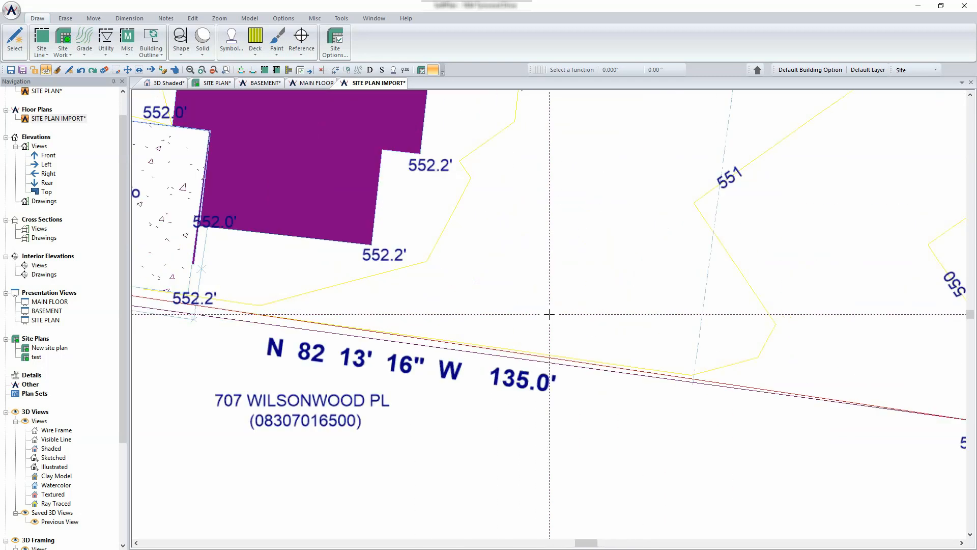
{"action": "right_click", "coordinate": [444, 371]}
{"action": "mouse_move", "coordinate": [494, 376]}
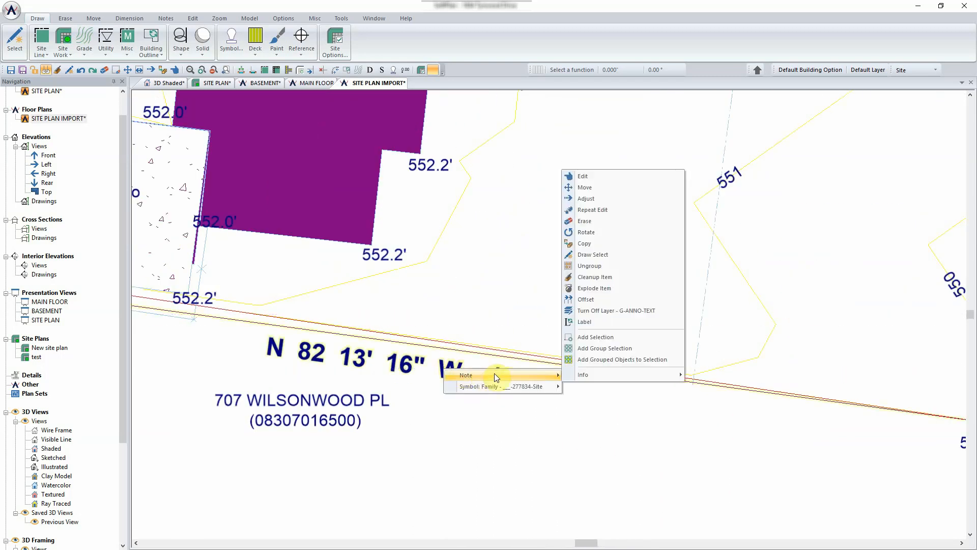
{"action": "left_click", "coordinate": [616, 176]}
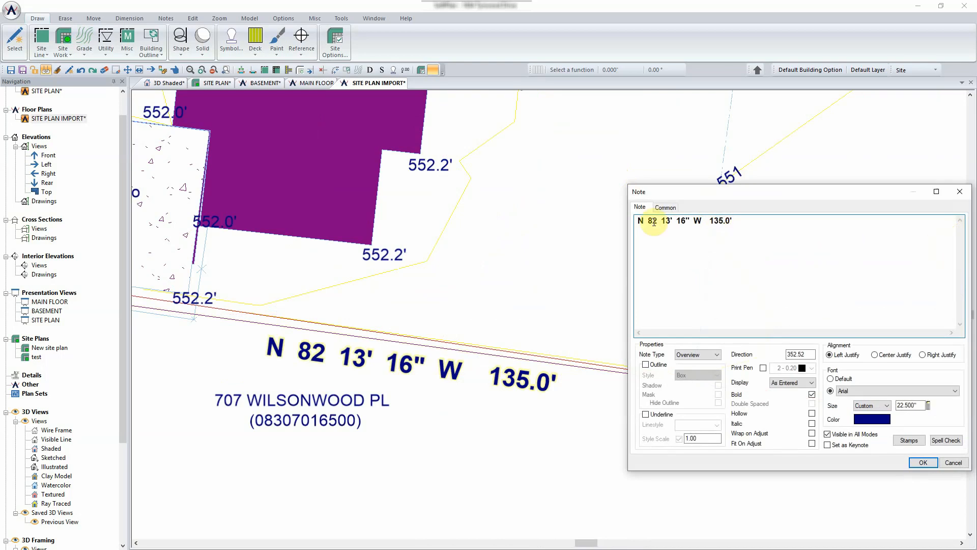
{"action": "left_click", "coordinate": [796, 354]}
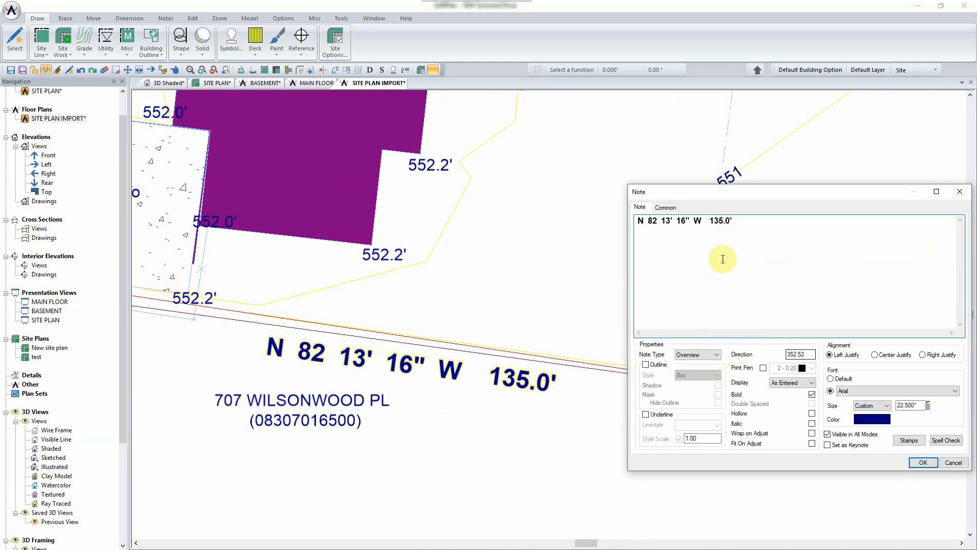
{"action": "left_click", "coordinate": [665, 208]}
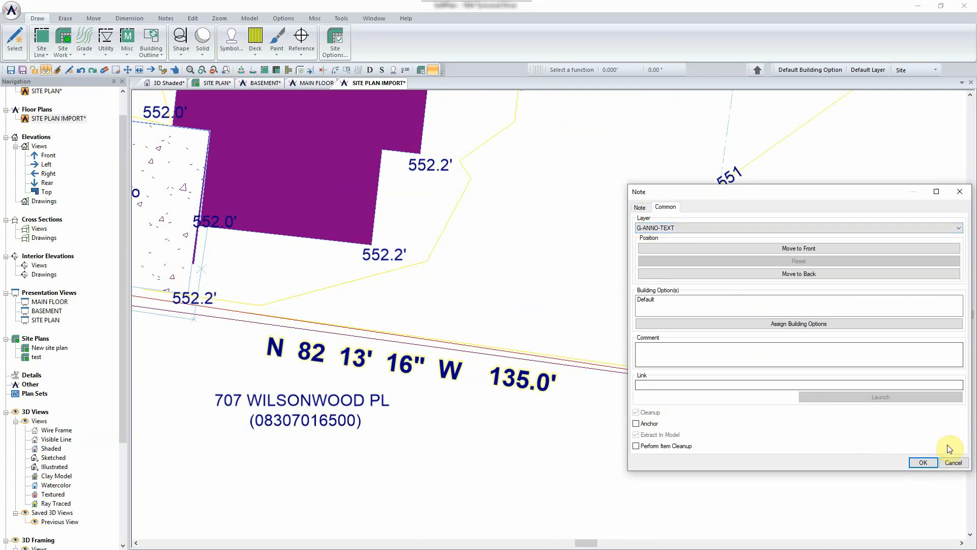
{"action": "left_click", "coordinate": [953, 462]}
{"action": "scroll", "coordinate": [587, 274], "scroll_direction": "down", "scroll_amount": 5}
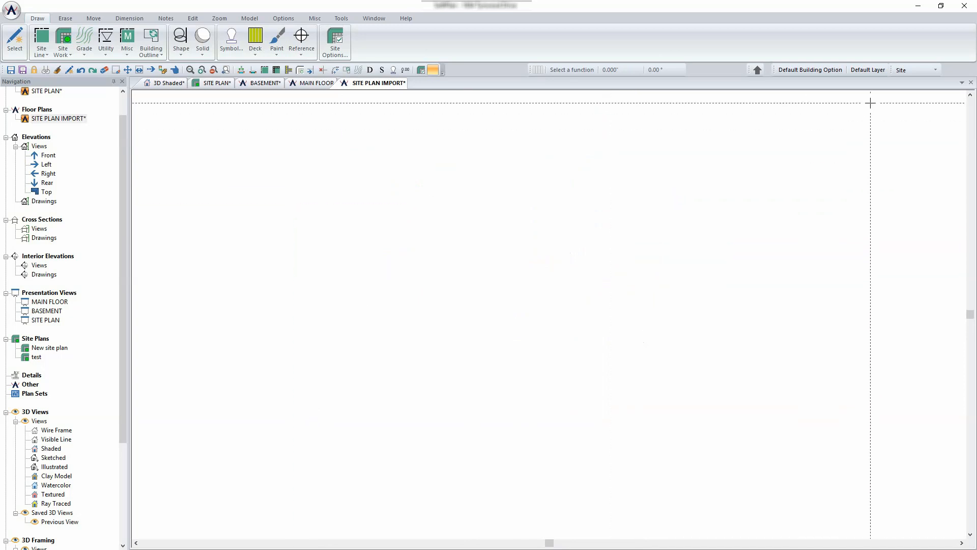
- Switch to the Drawing tool set and start File > reView > PDF > Import PDF (Shapes)
{"action": "left_click", "coordinate": [914, 69]}
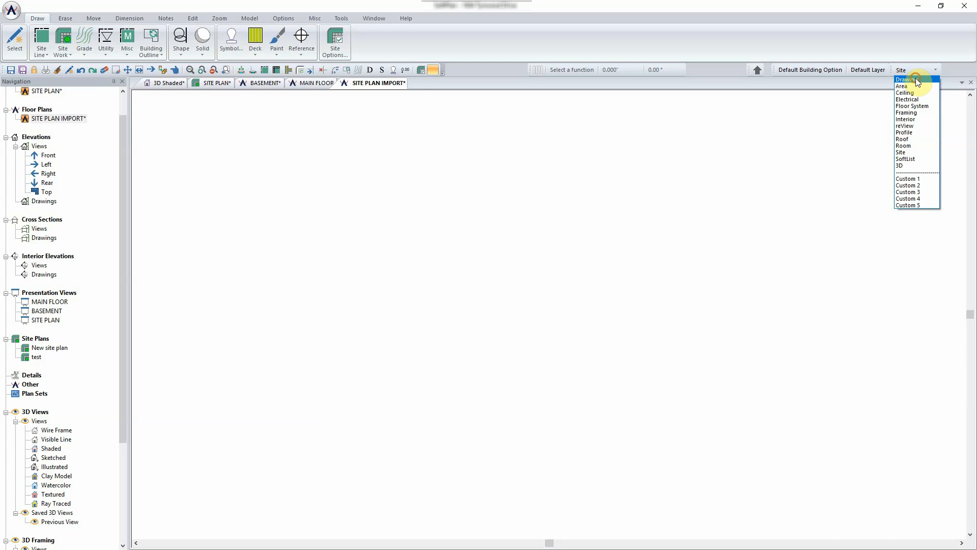
{"action": "left_click", "coordinate": [915, 78]}
{"action": "left_click", "coordinate": [11, 10]}
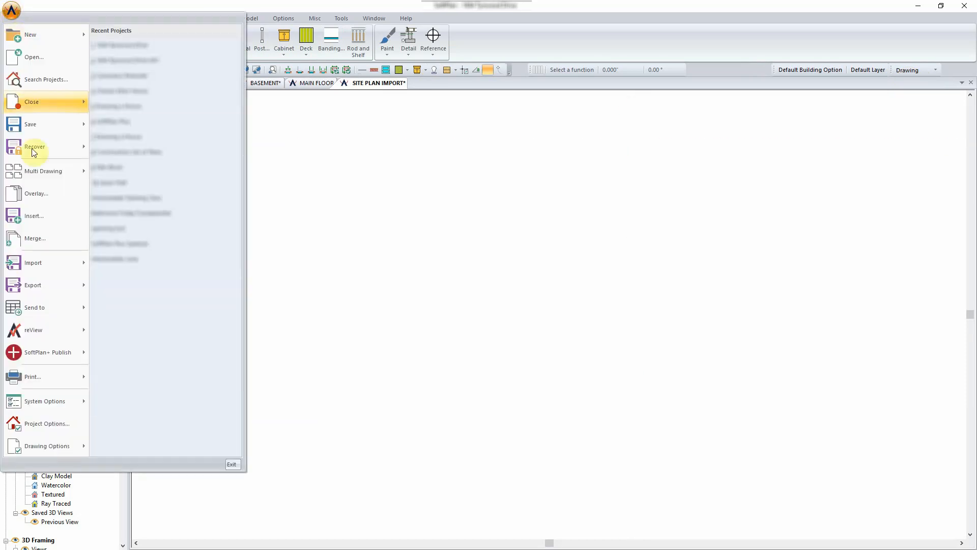
{"action": "mouse_move", "coordinate": [56, 331]}
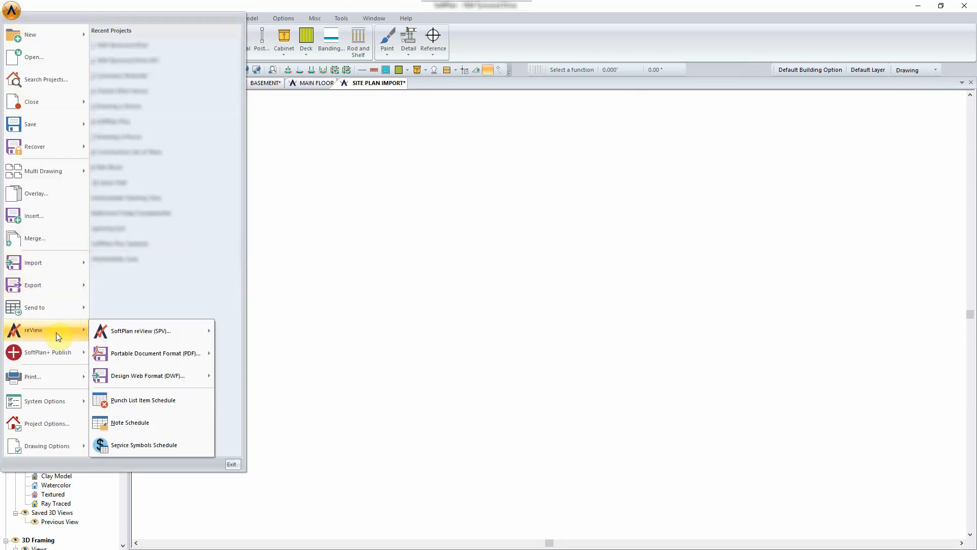
{"action": "mouse_move", "coordinate": [168, 353]}
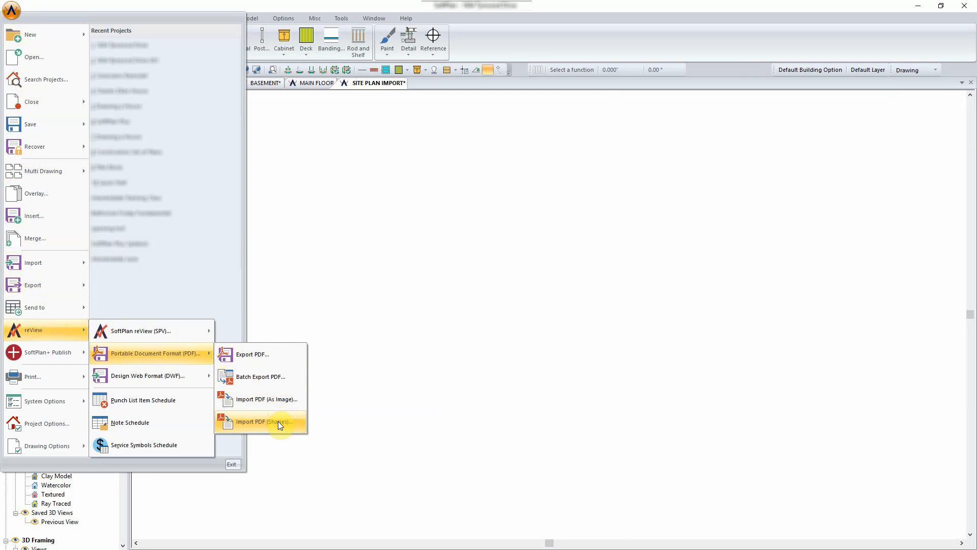
{"action": "left_click", "coordinate": [278, 421]}
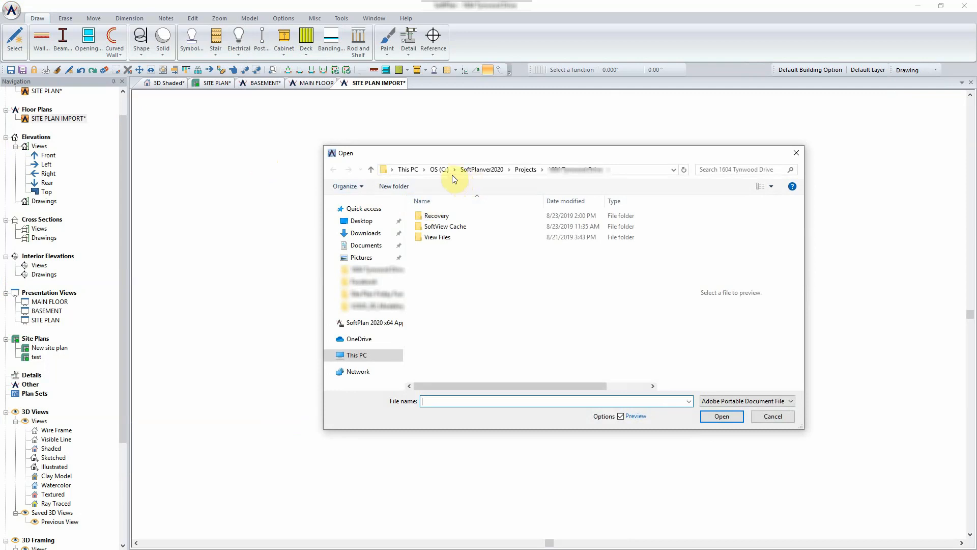
- Open ConduitChurch signed.pdf from Desktop > Site Plan Friday Fundamental for PDF import
{"action": "left_click", "coordinate": [411, 169]}
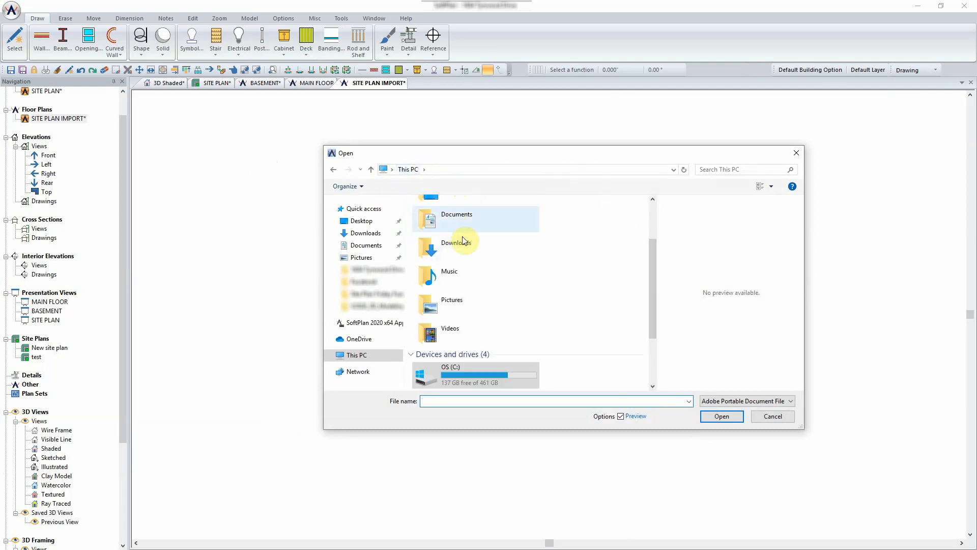
{"action": "left_click", "coordinate": [363, 221]}
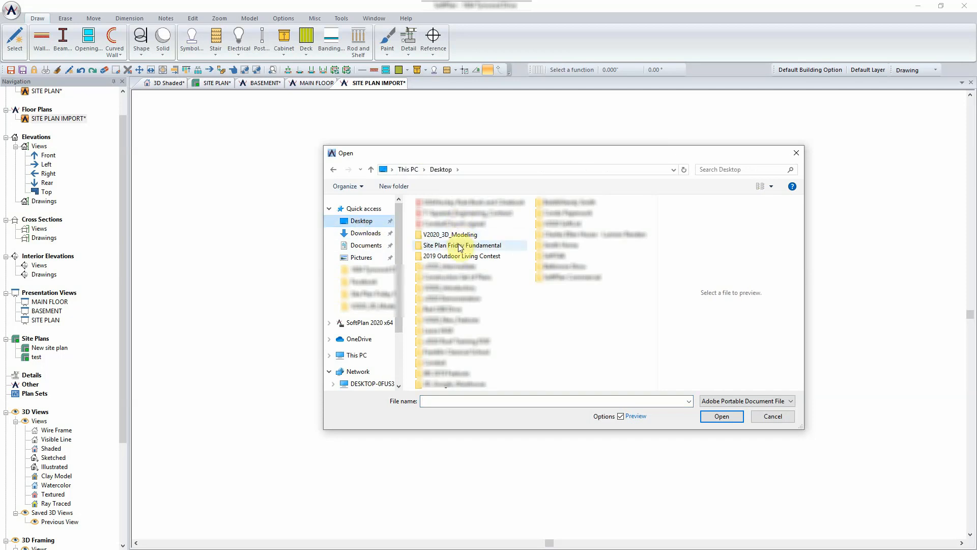
{"action": "double_click", "coordinate": [460, 246]}
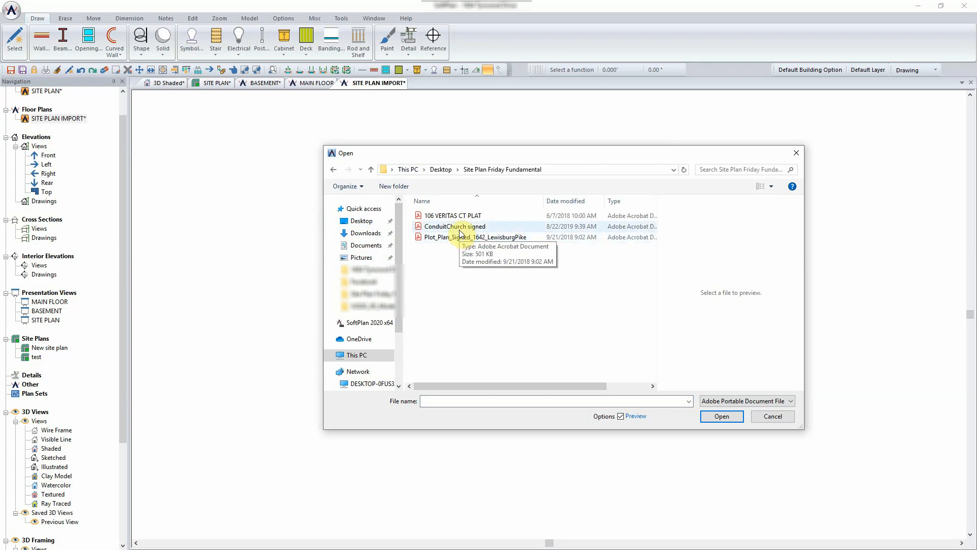
{"action": "left_click", "coordinate": [460, 227]}
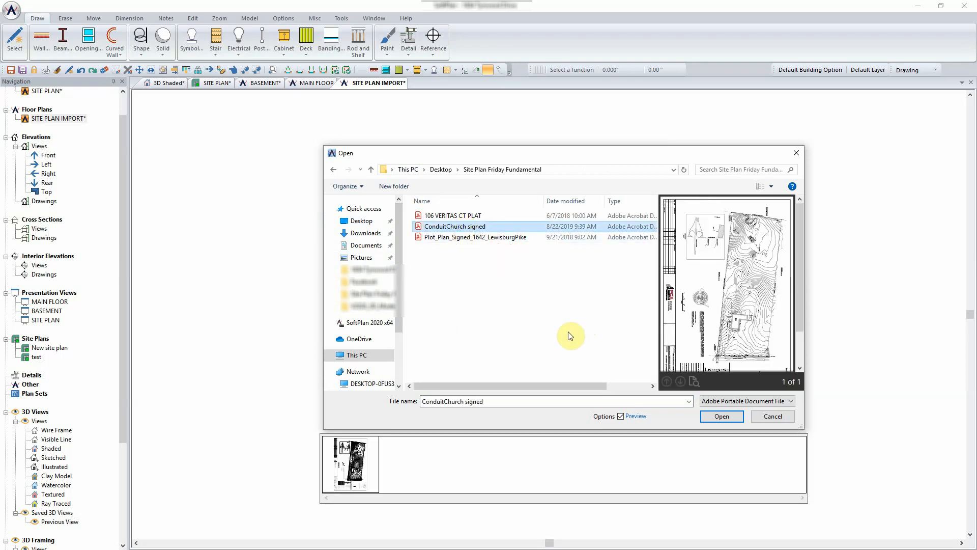
{"action": "left_click", "coordinate": [727, 417]}
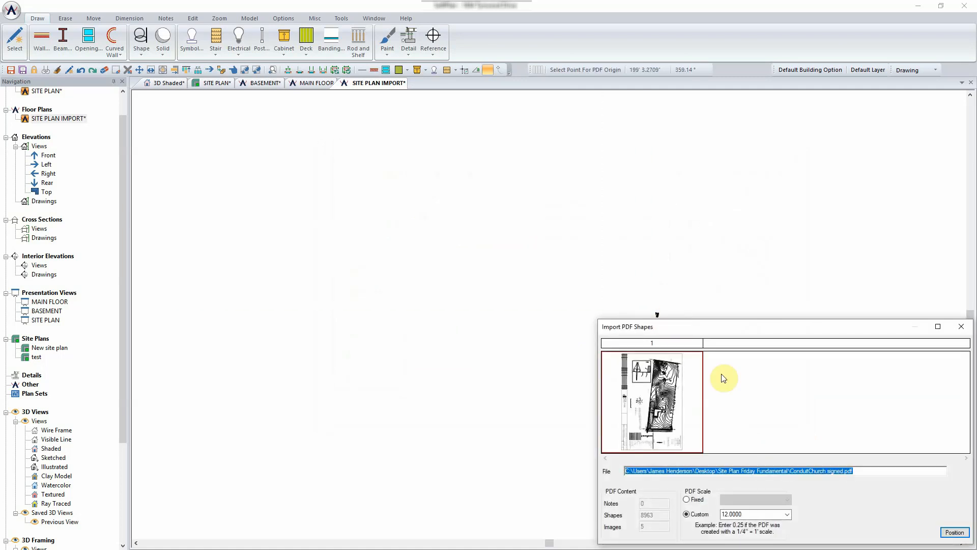
- Change the custom PDF scale from 12.0000 to 0.02 and begin positioning the sheet
{"action": "left_click_drag", "start_coordinate": [773, 327], "coordinate": [419, 102]}
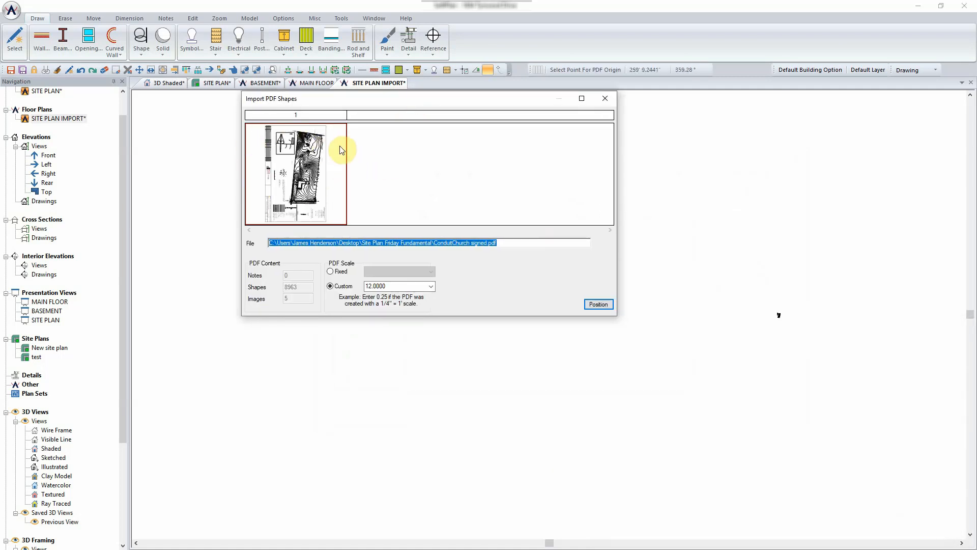
{"action": "double_click", "coordinate": [393, 285]}
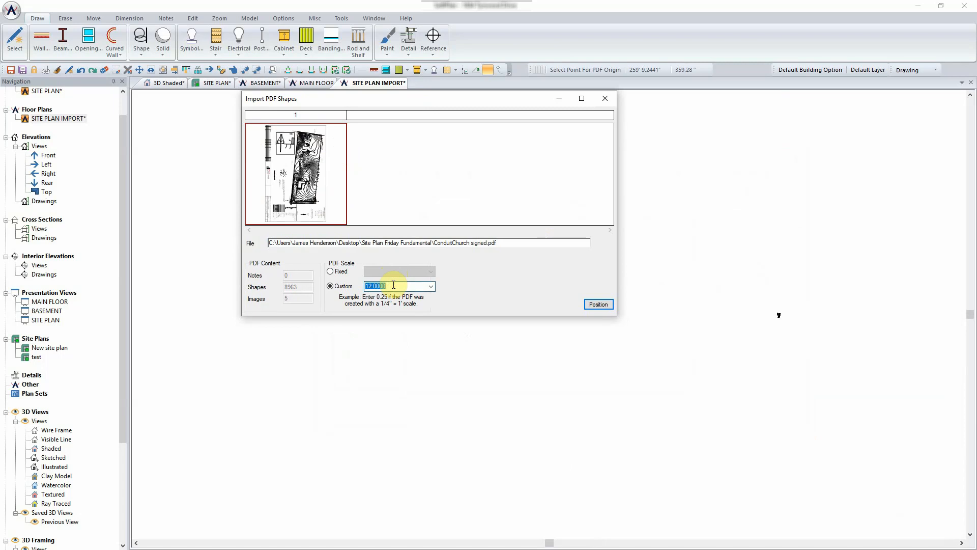
{"action": "type", "text": "0.02"}
{"action": "left_click", "coordinate": [599, 304]}
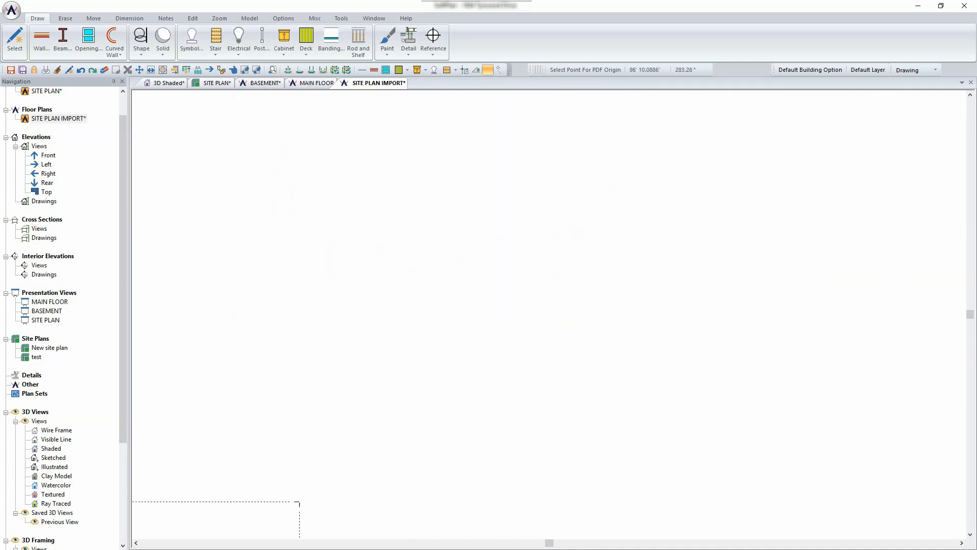
- Place the imported ConduitChurch survey sheet on the drawing, zooming out to set its position
{"action": "left_click", "coordinate": [528, 194]}
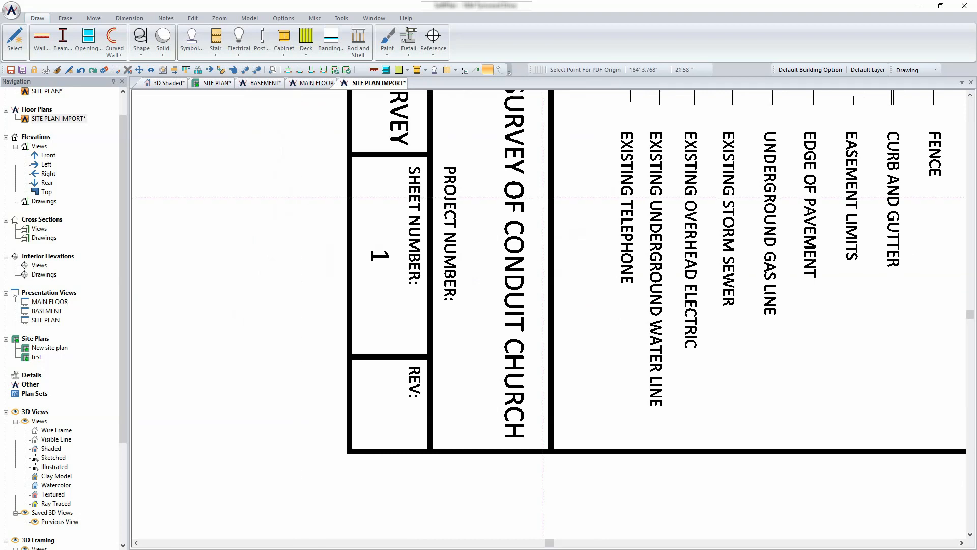
{"action": "scroll", "coordinate": [631, 238], "scroll_direction": "down", "scroll_amount": 5}
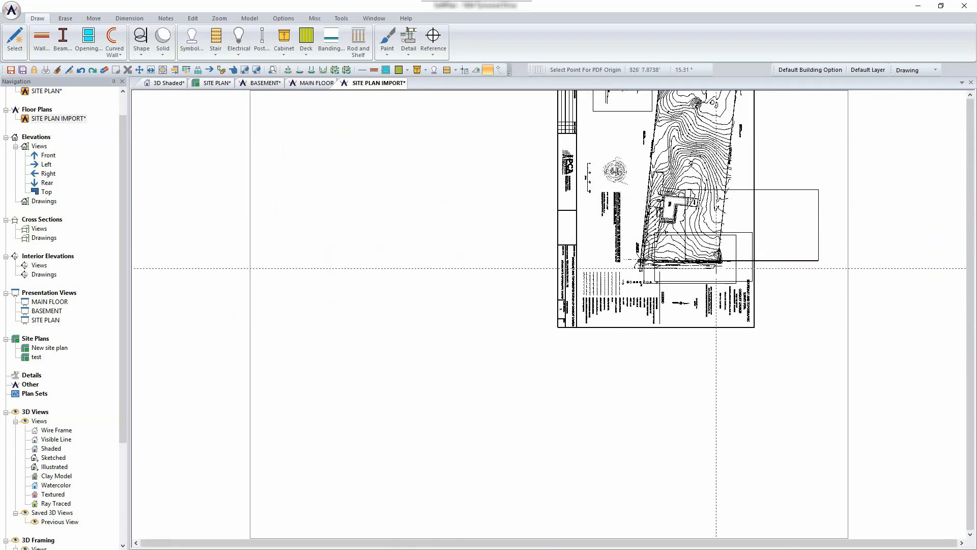
{"action": "left_click", "coordinate": [684, 264]}
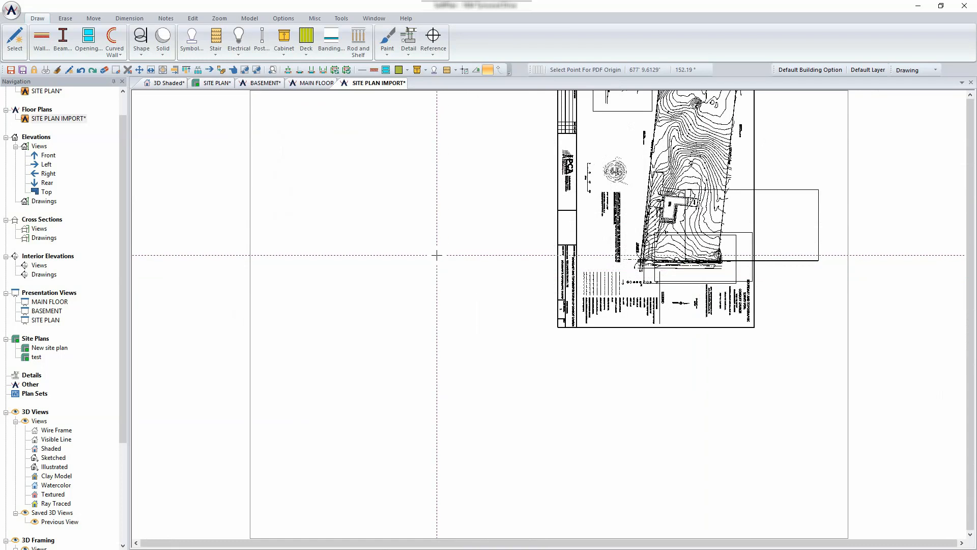
{"action": "left_click", "coordinate": [11, 11]}
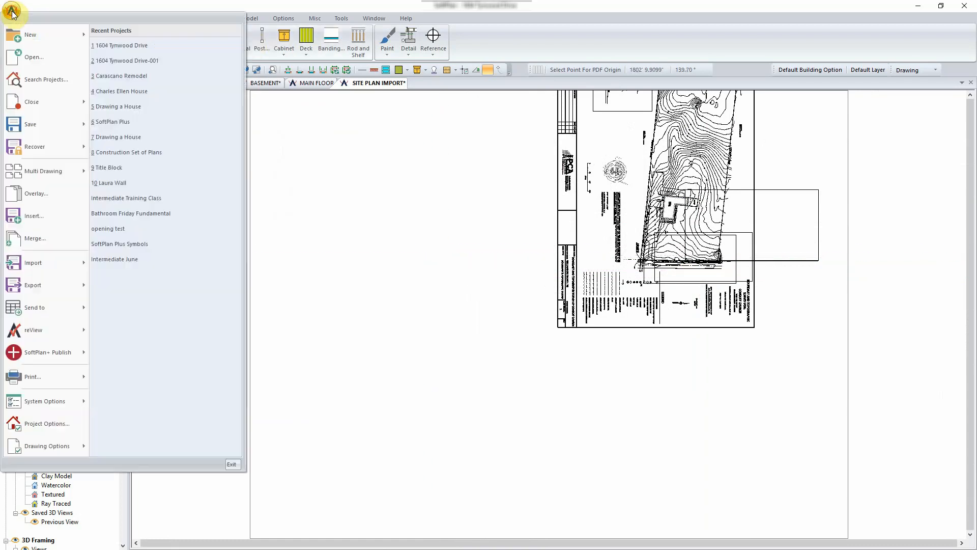
{"action": "mouse_move", "coordinate": [69, 450]}
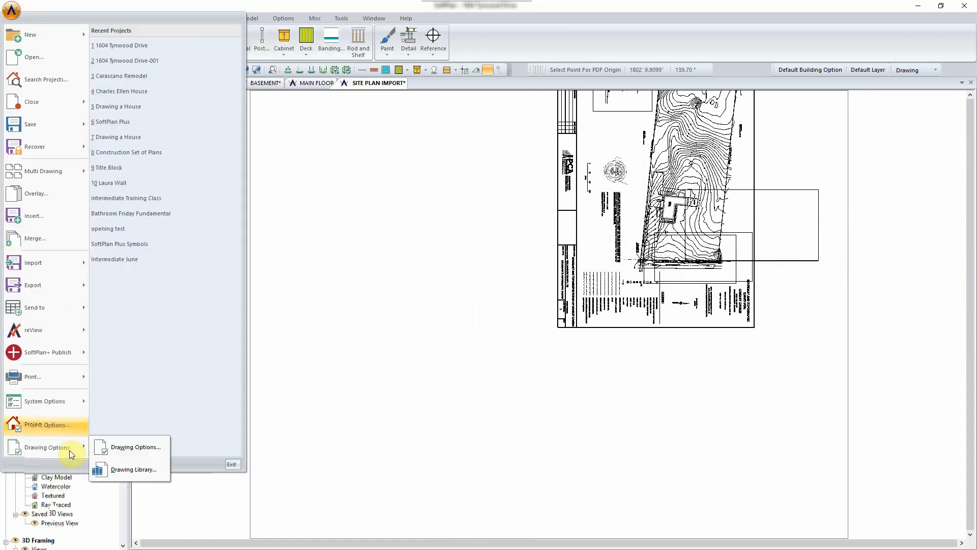
{"action": "left_click", "coordinate": [135, 447]}
{"action": "left_click", "coordinate": [45, 197]}
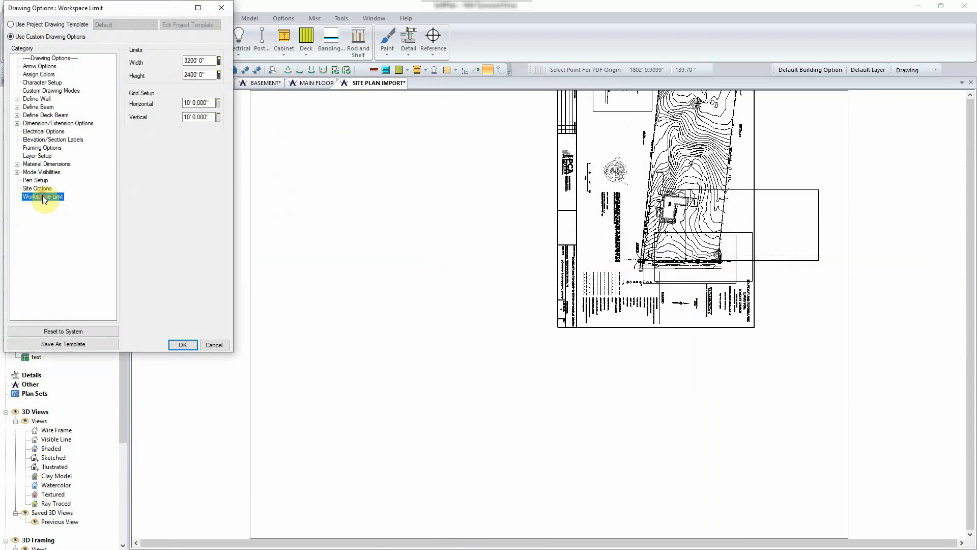
{"action": "double_click", "coordinate": [208, 59]}
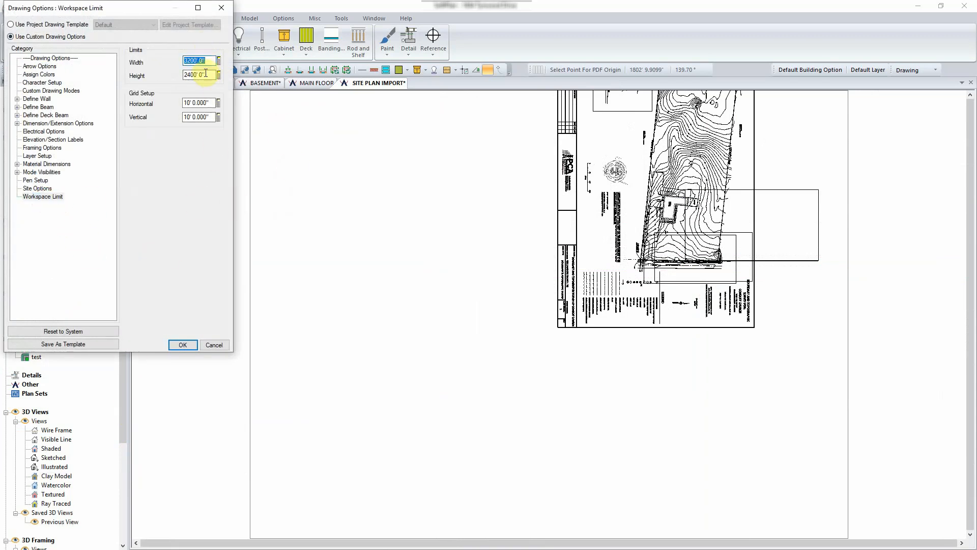
{"action": "left_click", "coordinate": [206, 73]}
{"action": "left_click", "coordinate": [181, 345]}
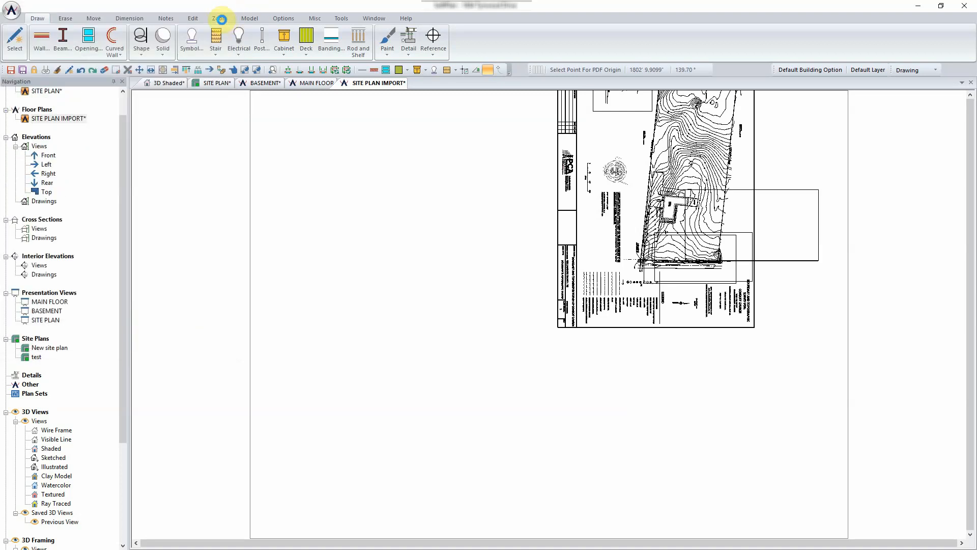
- Zoom to World and move the survey sheet and outlines lower into the workspace
{"action": "left_click", "coordinate": [220, 18]}
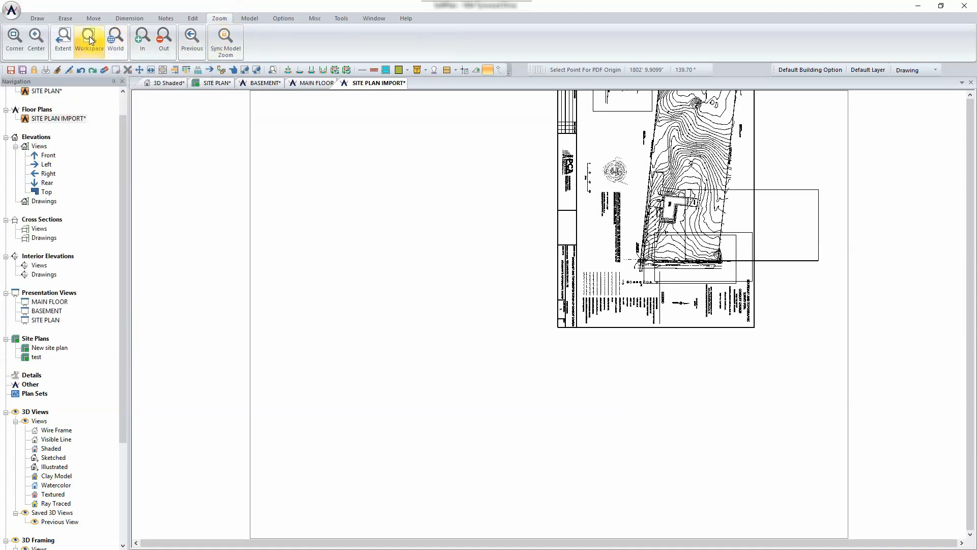
{"action": "left_click", "coordinate": [121, 43]}
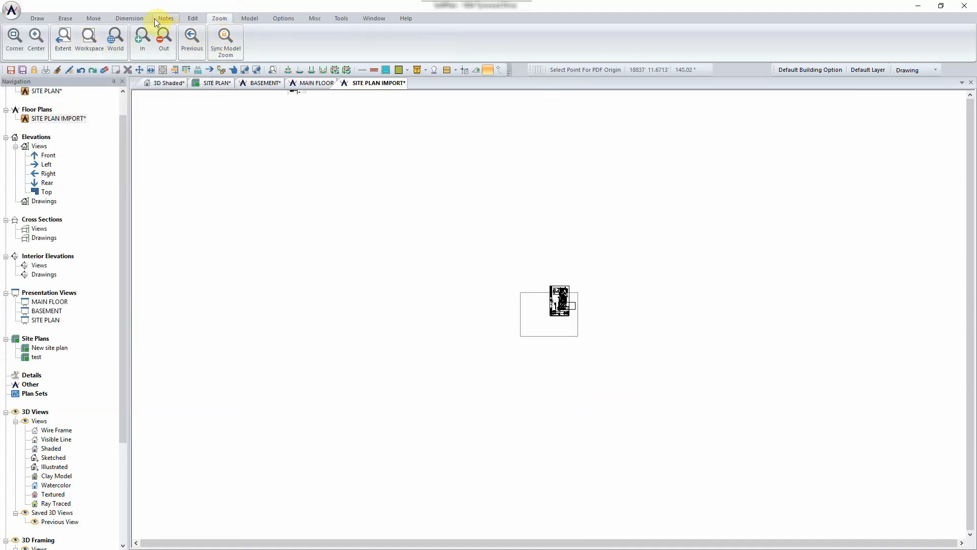
{"action": "left_click", "coordinate": [95, 19]}
{"action": "left_click", "coordinate": [38, 40]}
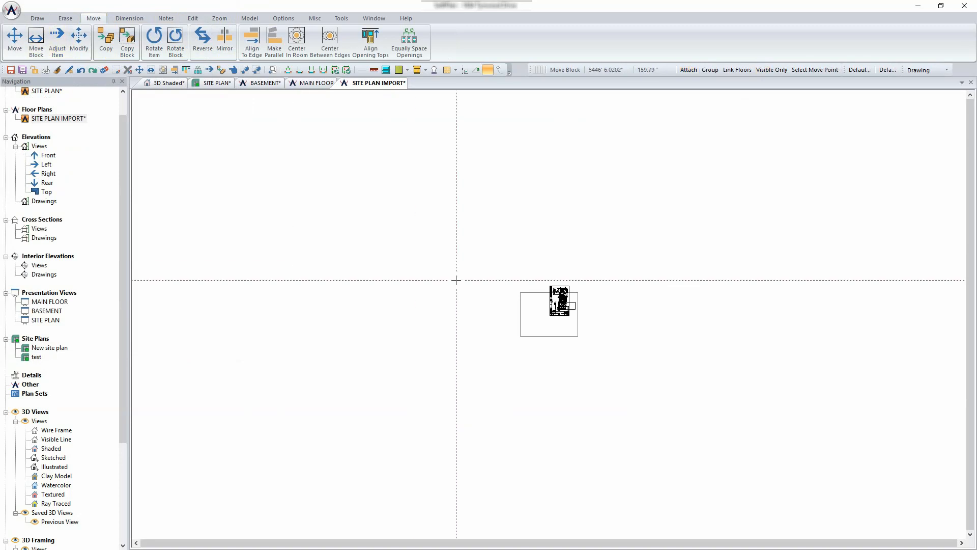
{"action": "left_click_drag", "start_coordinate": [522, 264], "coordinate": [595, 325]}
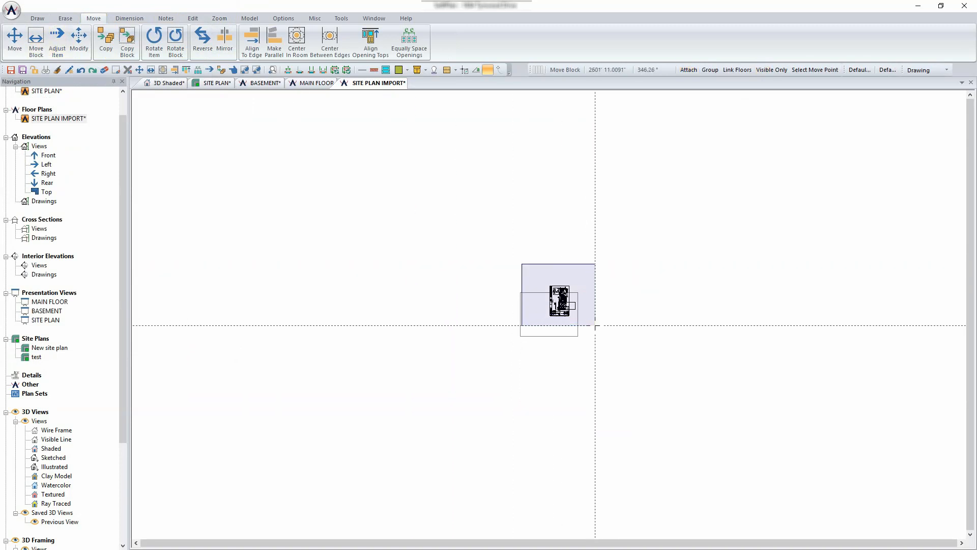
{"action": "left_click", "coordinate": [595, 326]}
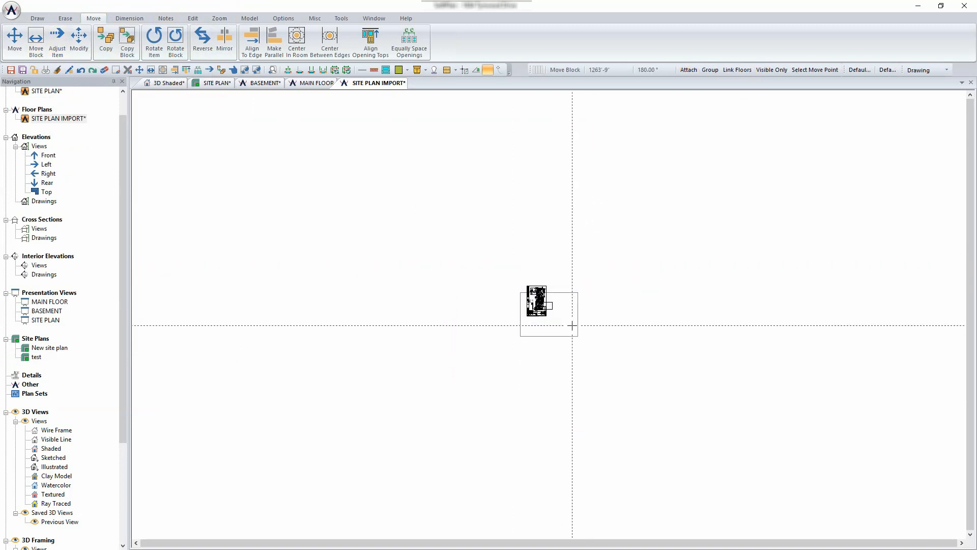
{"action": "left_click", "coordinate": [594, 338]}
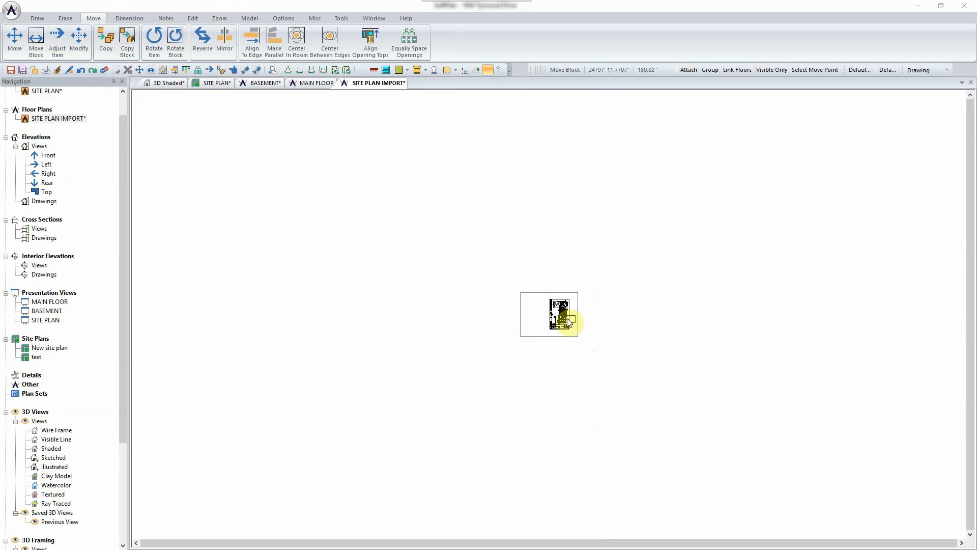
{"action": "scroll", "coordinate": [586, 311], "scroll_direction": "up", "scroll_amount": 5}
{"action": "scroll", "coordinate": [586, 311], "scroll_direction": "down", "scroll_amount": 2}
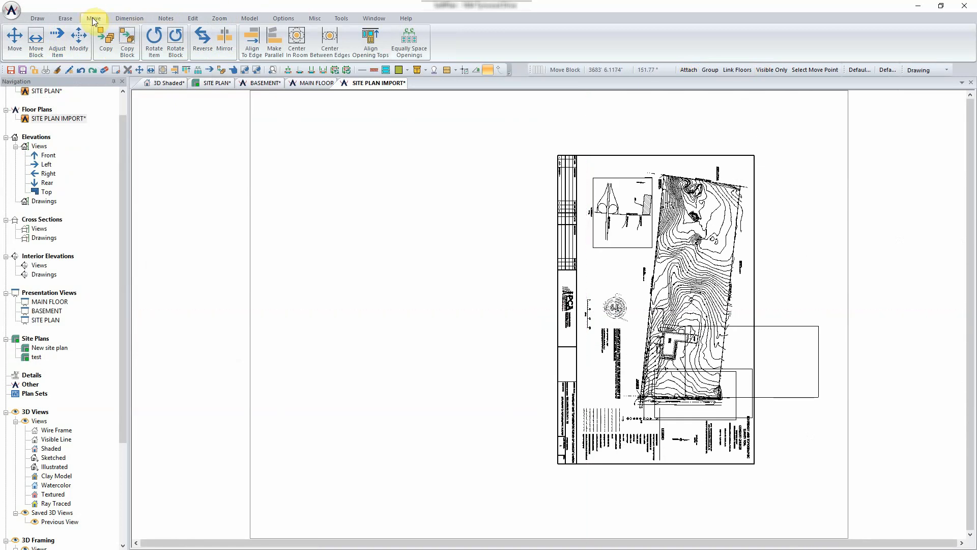
- Rotate the survey sheet to the left into landscape orientation
{"action": "left_click", "coordinate": [173, 42]}
{"action": "left_click_drag", "start_coordinate": [443, 125], "coordinate": [868, 509]}
{"action": "left_click", "coordinate": [879, 520]}
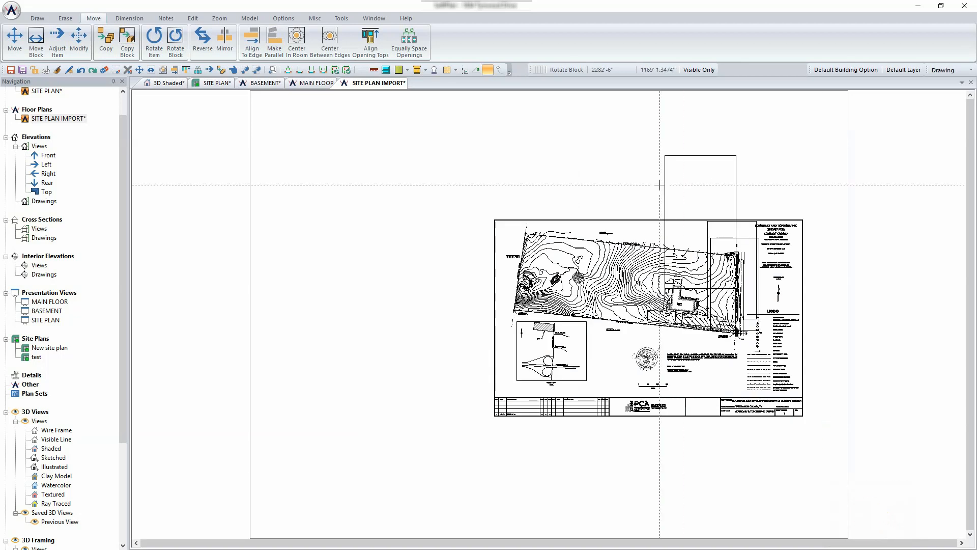
- Erase the tall rectangle over the site plan and zoom in on the upper-left boundary
{"action": "left_click", "coordinate": [66, 18]}
{"action": "left_click", "coordinate": [15, 42]}
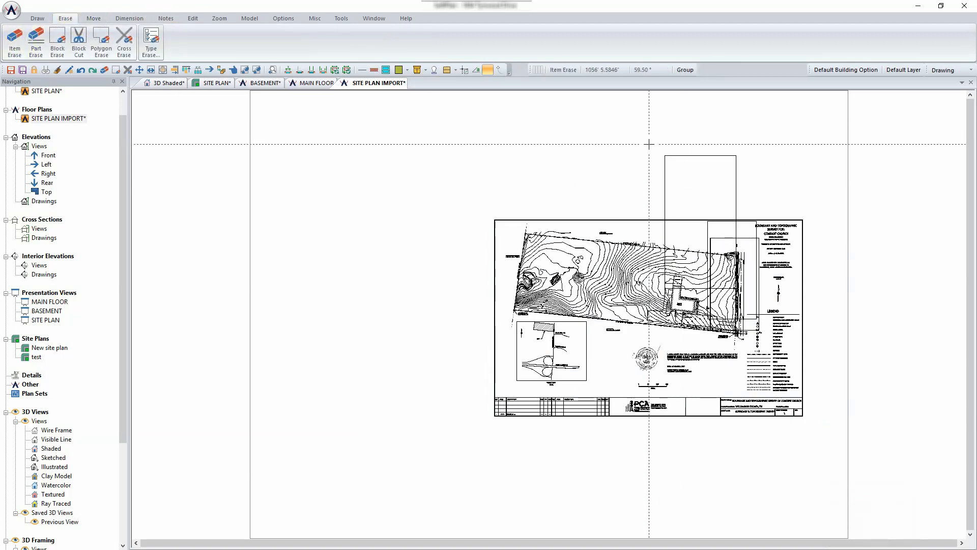
{"action": "left_click", "coordinate": [702, 159]}
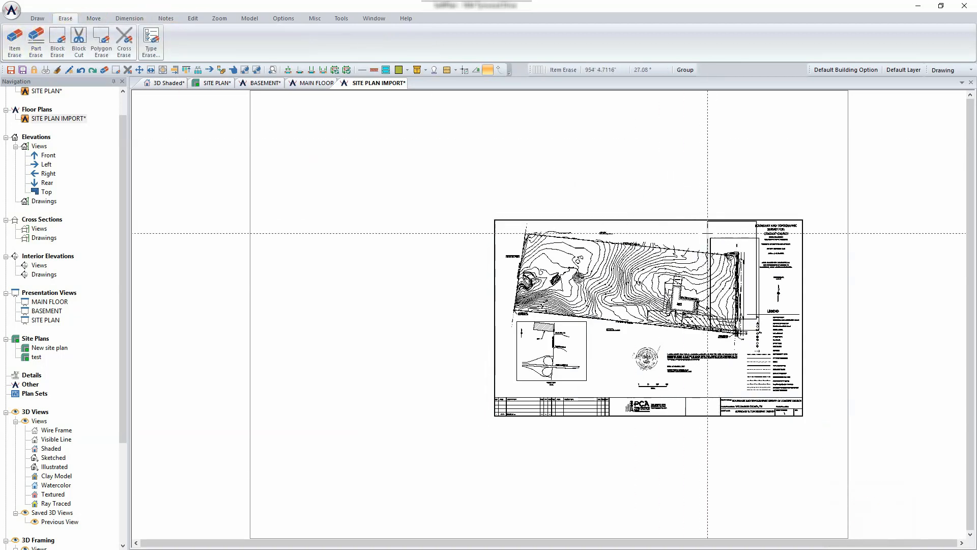
{"action": "scroll", "coordinate": [718, 237], "scroll_direction": "up", "scroll_amount": 2}
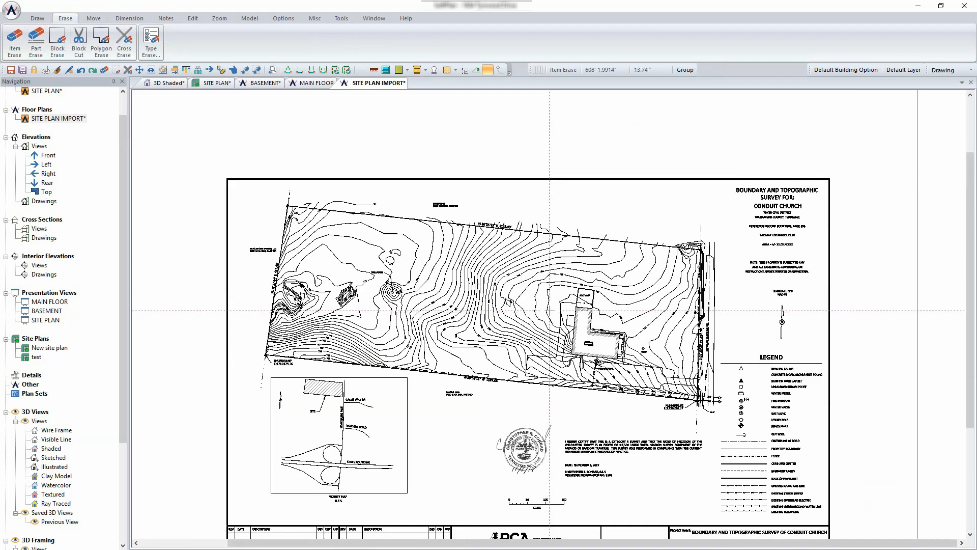
{"action": "middle_click_drag", "start_coordinate": [534, 292], "coordinate": [658, 264]}
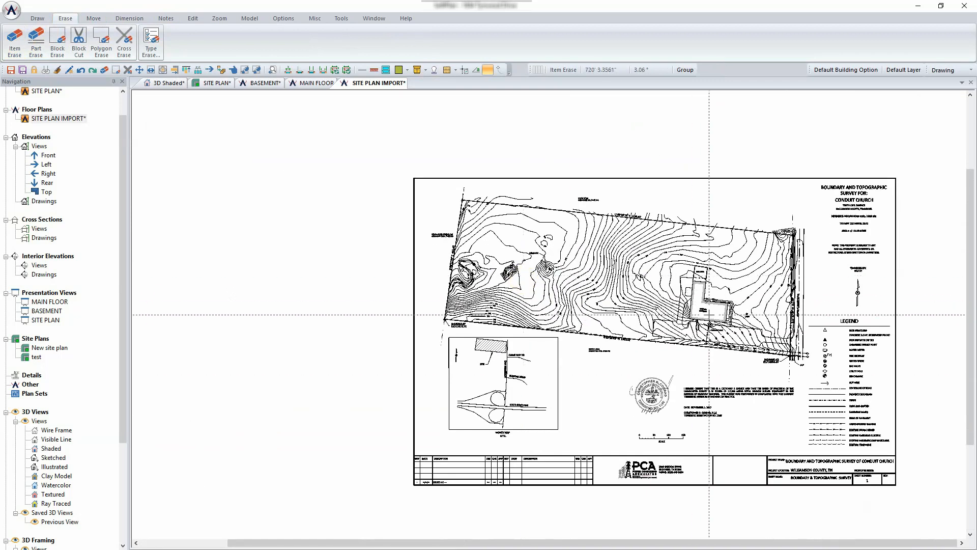
{"action": "scroll", "coordinate": [556, 210], "scroll_direction": "up", "scroll_amount": 3}
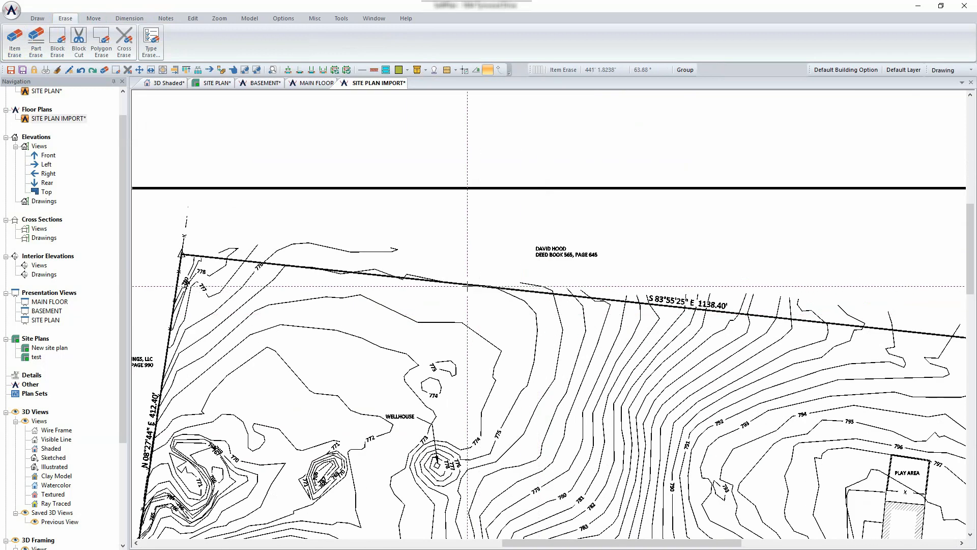
- Check boundary edge lengths with Edit Edge, confirming the top edge is 1138' 5.250", without changes
{"action": "right_click", "coordinate": [520, 290]}
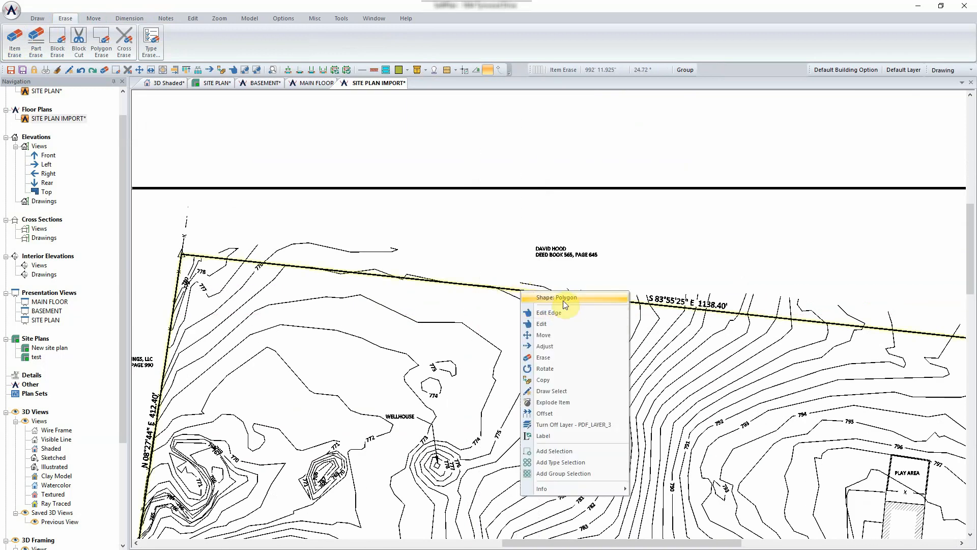
{"action": "left_click", "coordinate": [559, 324]}
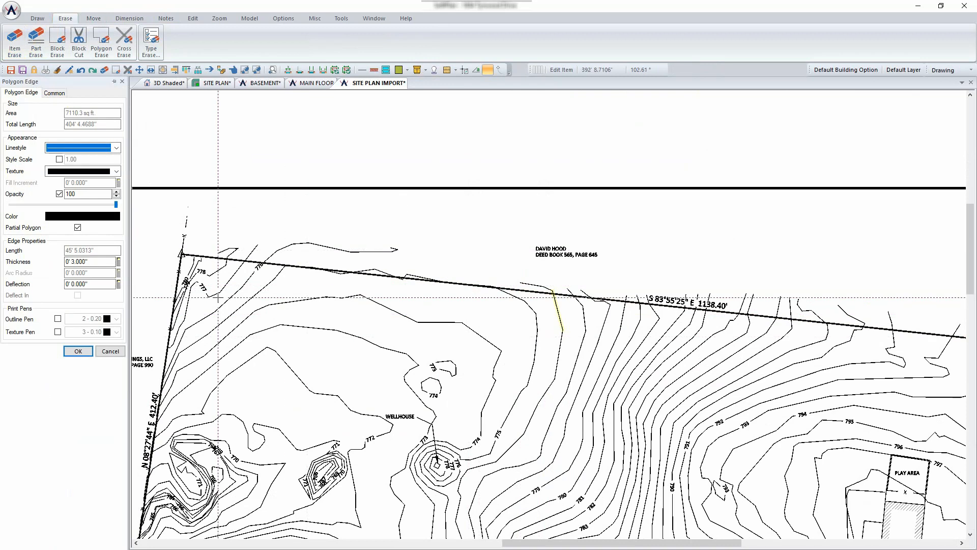
{"action": "left_click", "coordinate": [110, 351]}
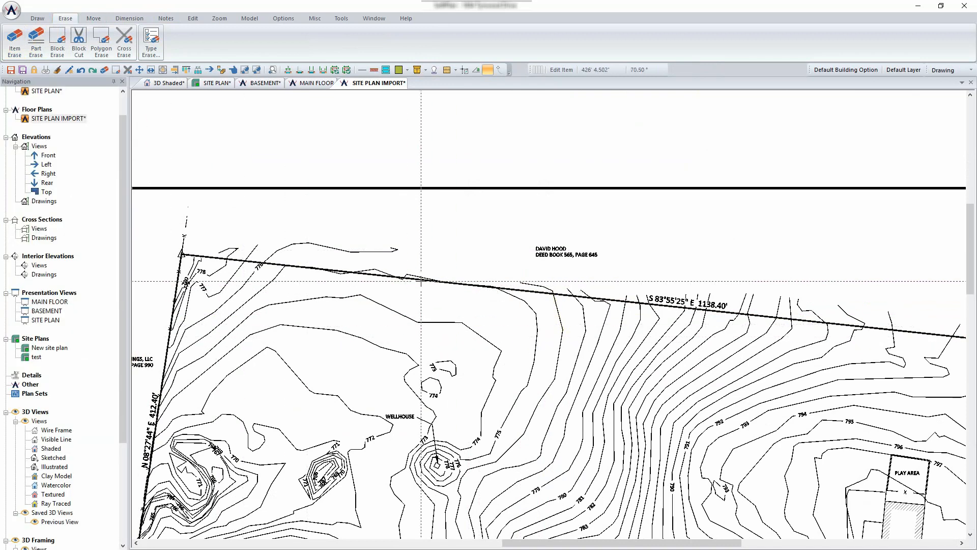
{"action": "left_click", "coordinate": [421, 281]}
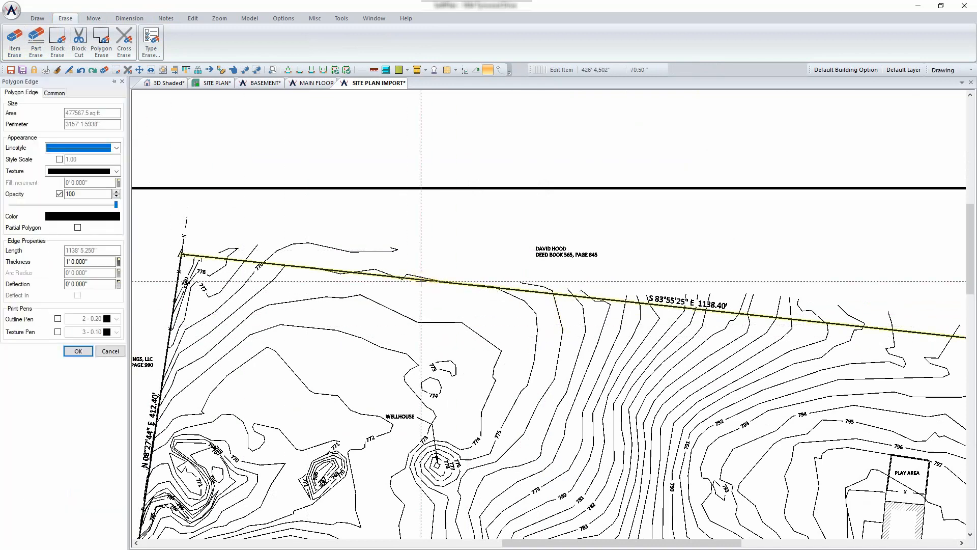
{"action": "left_click", "coordinate": [110, 351]}
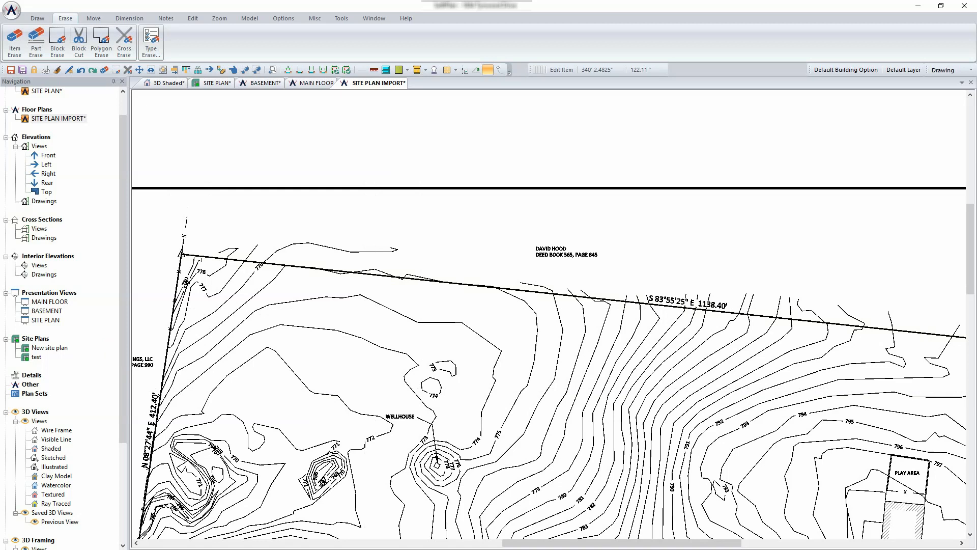
{"action": "scroll", "coordinate": [612, 284], "scroll_direction": "down", "scroll_amount": 2}
{"action": "scroll", "coordinate": [612, 283], "scroll_direction": "down", "scroll_amount": 3}
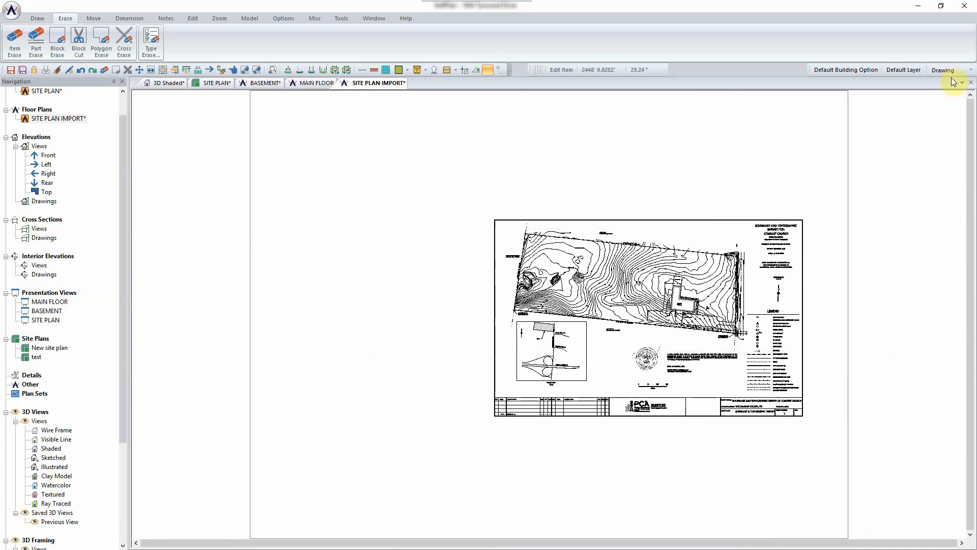
- Switch to the Site layer set and set Visible Items to All Items with Display Everything
{"action": "left_click", "coordinate": [950, 71]}
{"action": "left_click", "coordinate": [948, 151]}
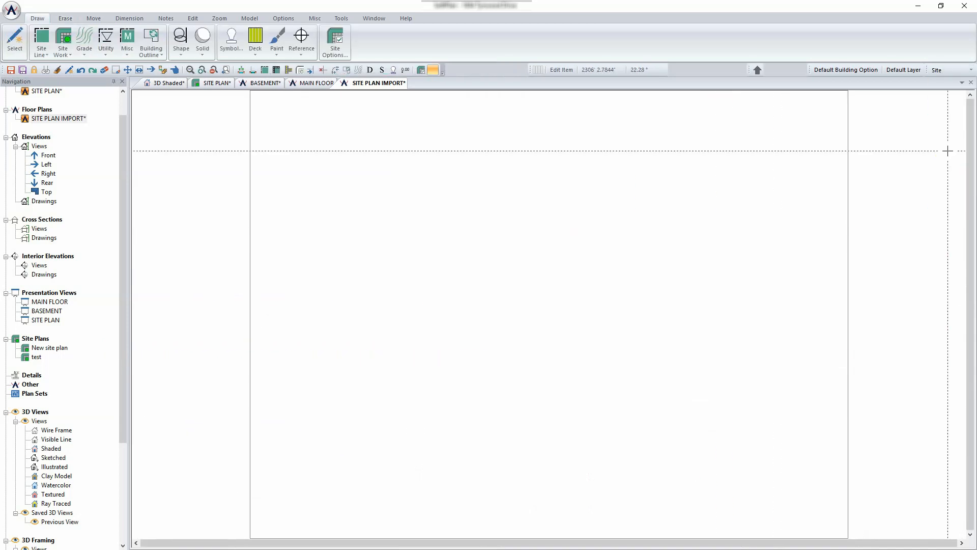
{"action": "left_click", "coordinate": [284, 19]}
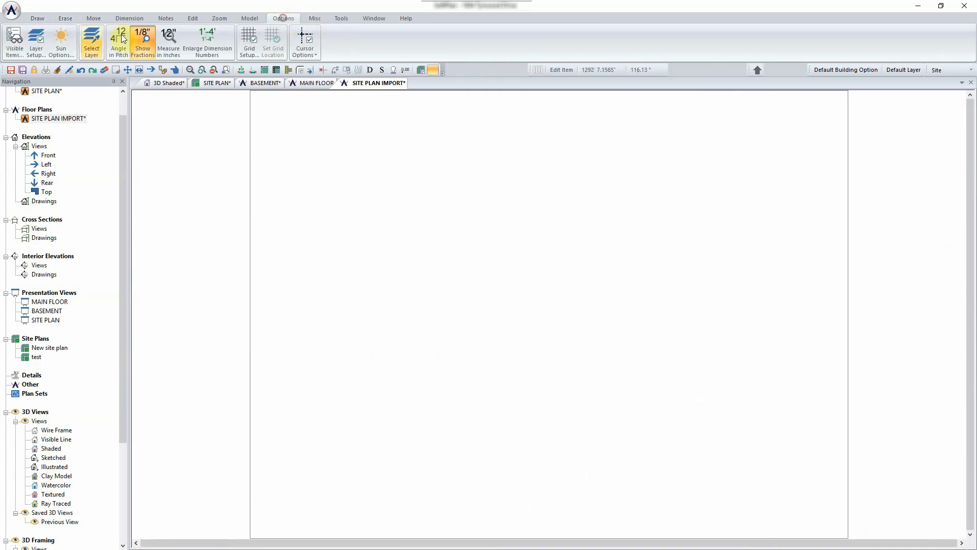
{"action": "left_click", "coordinate": [14, 38]}
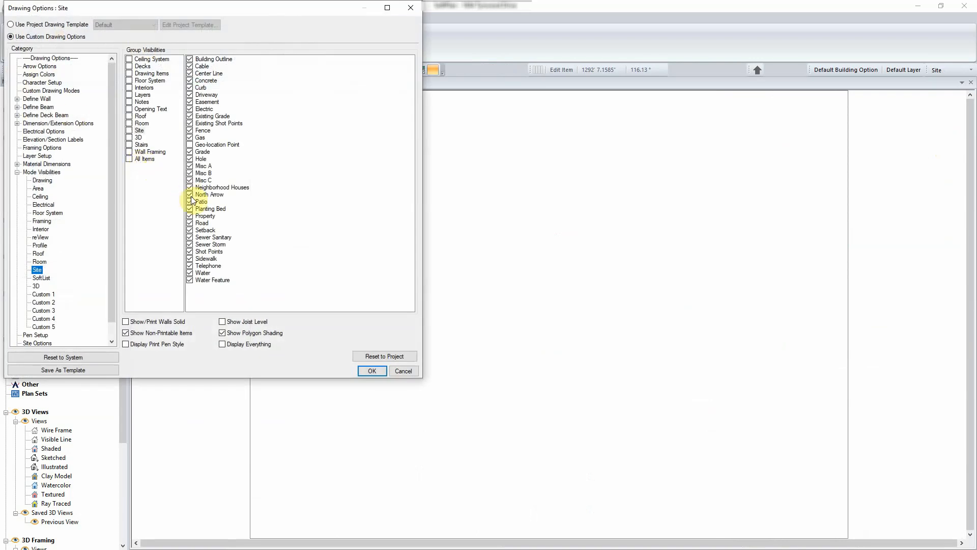
{"action": "left_click", "coordinate": [148, 159]}
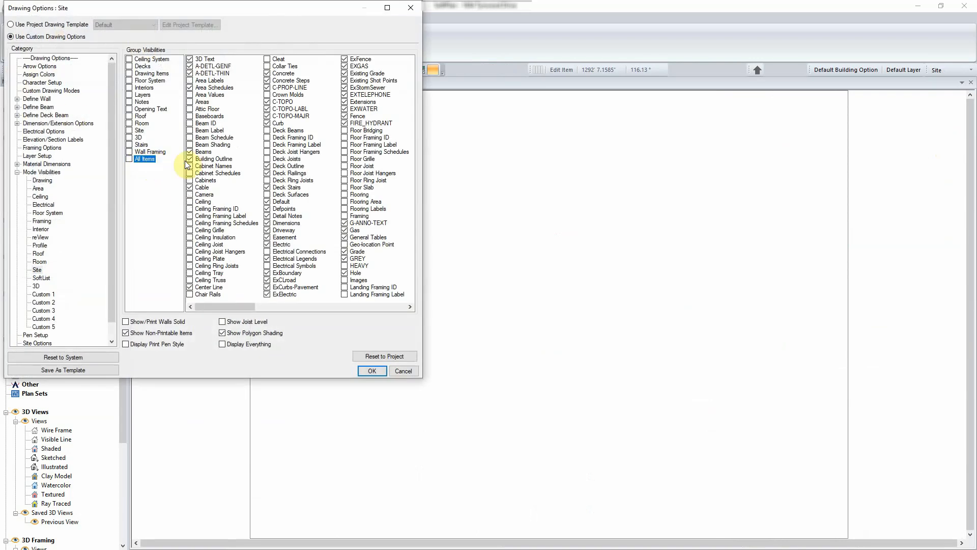
{"action": "left_click", "coordinate": [231, 345]}
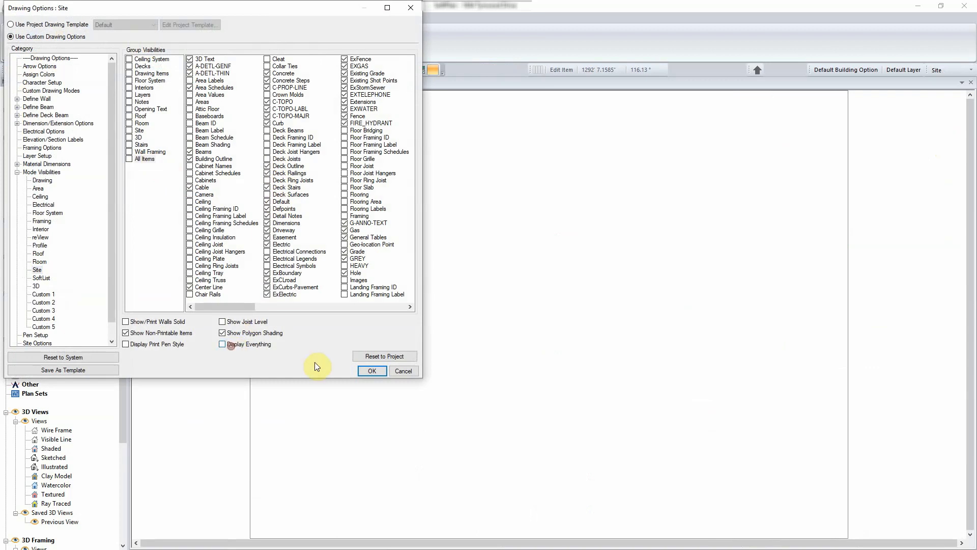
{"action": "left_click", "coordinate": [365, 371]}
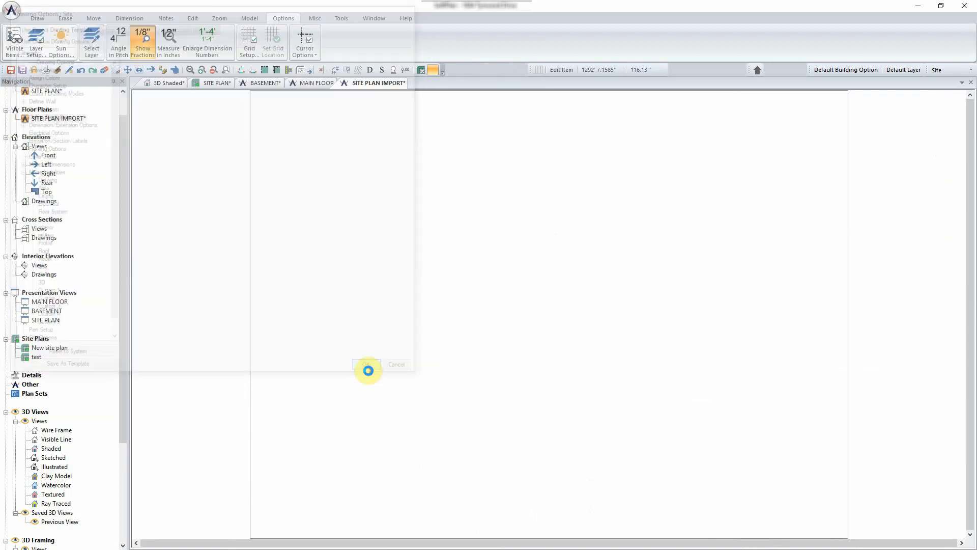
- Zoom in on the survey's property boundary and show the Tools ribbon
{"action": "scroll", "coordinate": [534, 295], "scroll_direction": "up", "scroll_amount": 3}
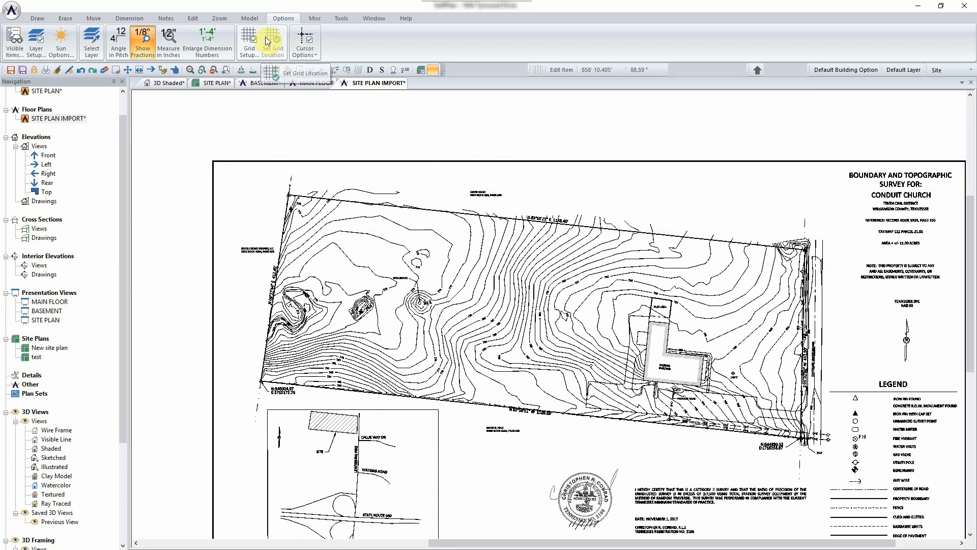
{"action": "left_click", "coordinate": [341, 19]}
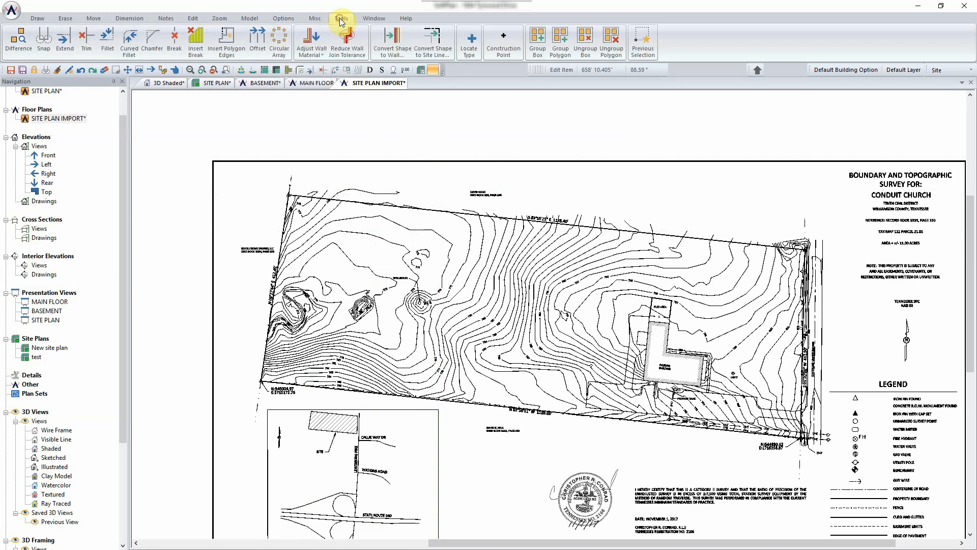
- Convert the traced boundary shape into a Property site line, then zoom around to check it
{"action": "left_click", "coordinate": [433, 52]}
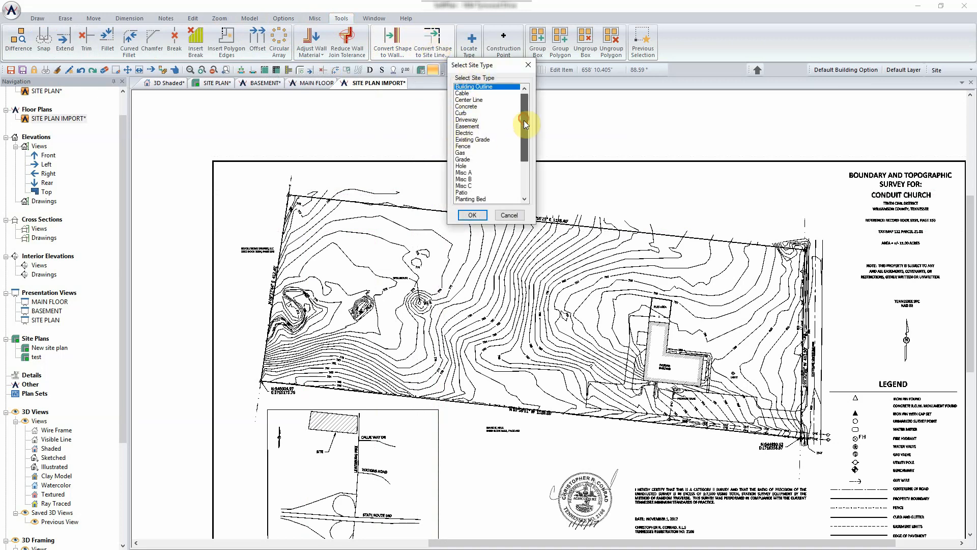
{"action": "mouse_move", "coordinate": [524, 120]}
{"action": "left_mouse_down"}
{"action": "mouse_move", "coordinate": [525, 185]}
{"action": "mouse_move", "coordinate": [526, 121]}
{"action": "left_mouse_up"}
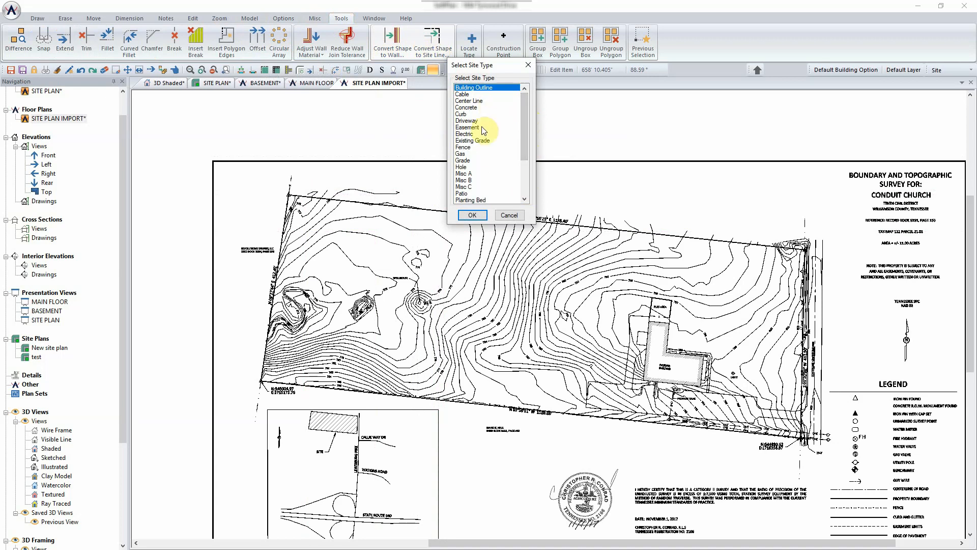
{"action": "left_click_drag", "start_coordinate": [527, 148], "coordinate": [525, 156]}
{"action": "left_click", "coordinate": [486, 194]}
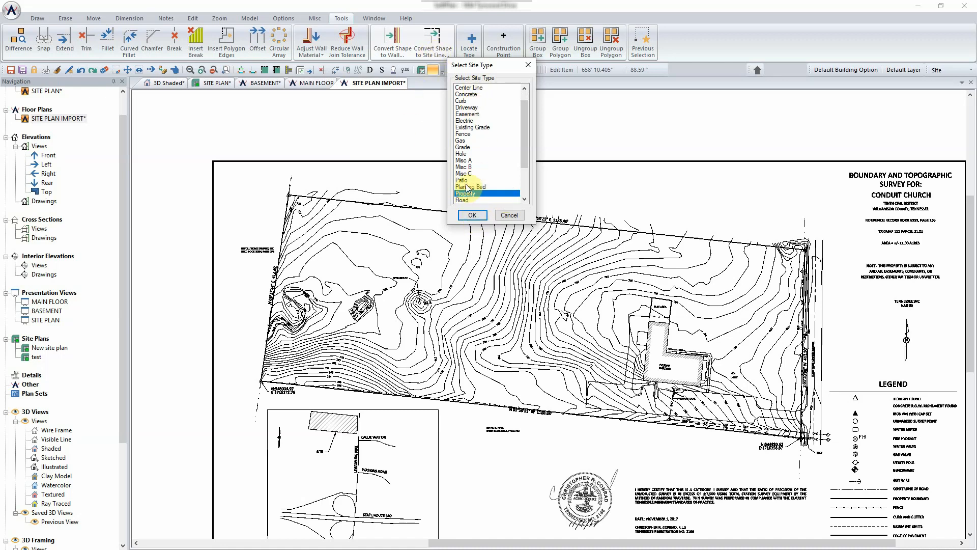
{"action": "left_click", "coordinate": [474, 215]}
{"action": "scroll", "coordinate": [589, 324], "scroll_direction": "up", "scroll_amount": 5}
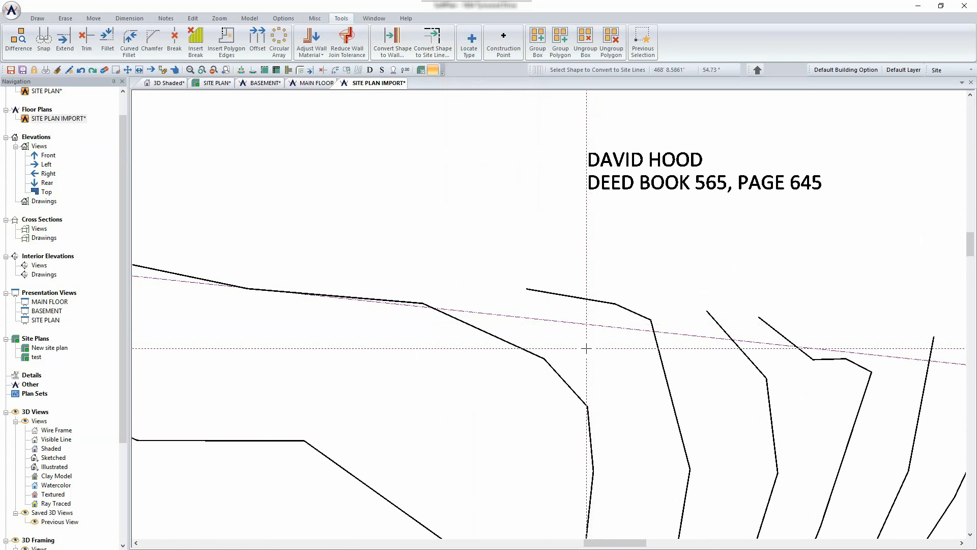
{"action": "scroll", "coordinate": [587, 349], "scroll_direction": "down", "scroll_amount": 5}
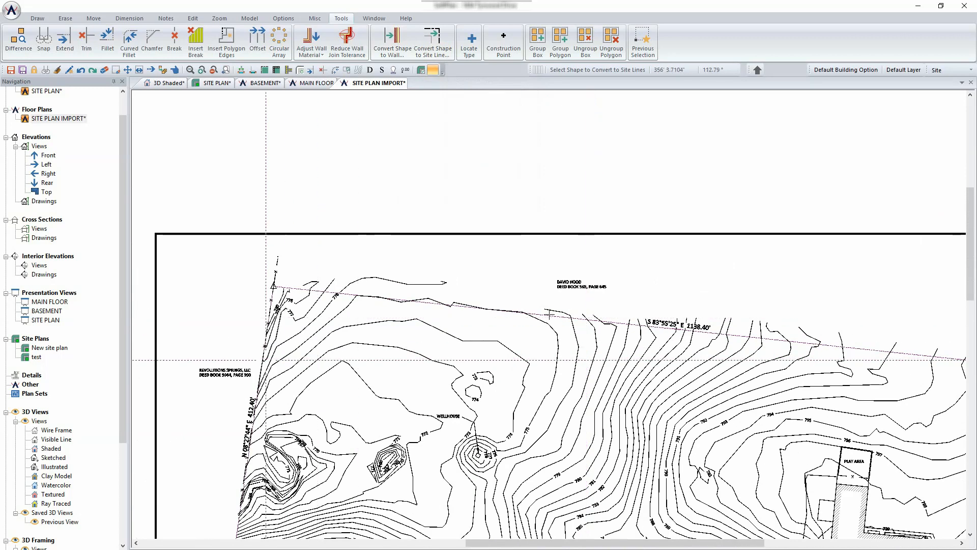
{"action": "scroll", "coordinate": [266, 360], "scroll_direction": "up", "scroll_amount": 7}
{"action": "scroll", "coordinate": [621, 376], "scroll_direction": "down", "scroll_amount": 7}
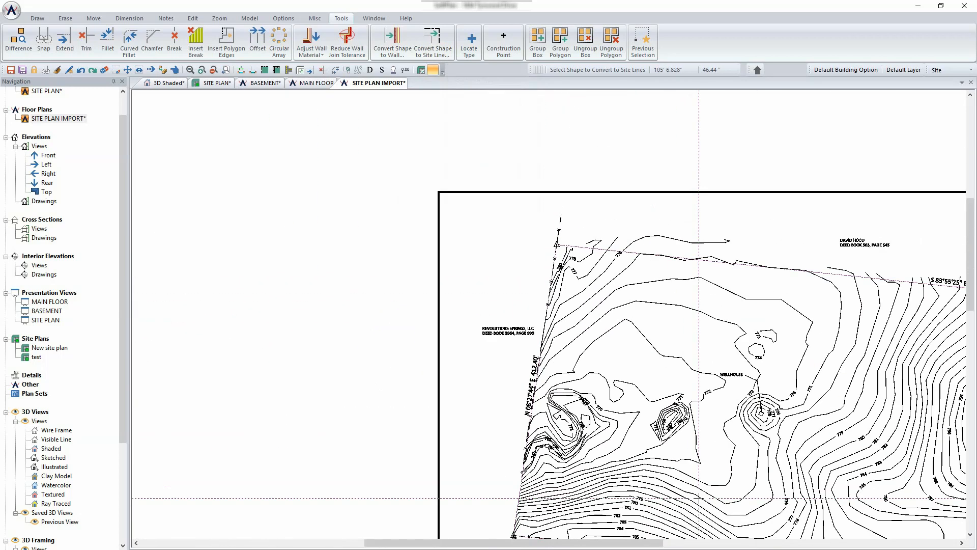
{"action": "scroll", "coordinate": [698, 498], "scroll_direction": "down", "scroll_amount": 2}
{"action": "scroll", "coordinate": [566, 312], "scroll_direction": "up", "scroll_amount": 8}
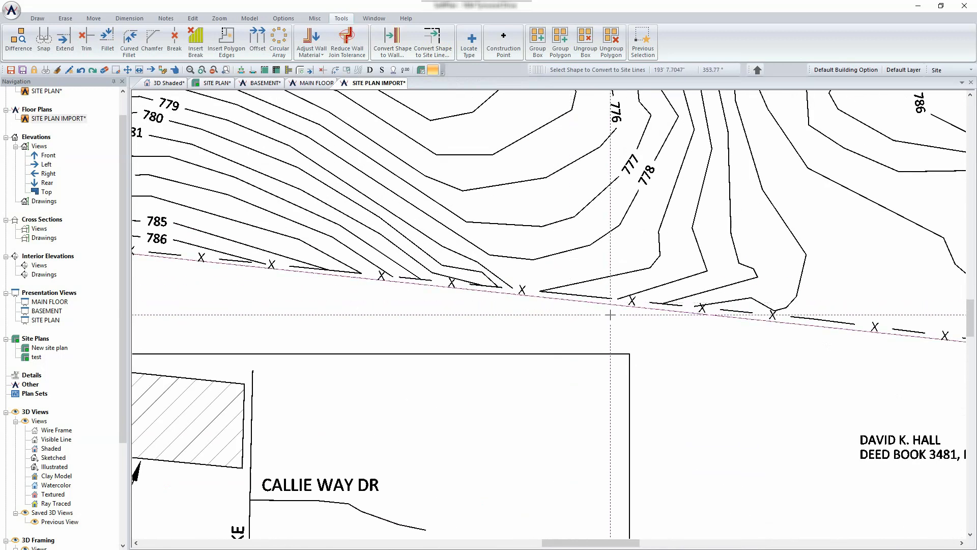
{"action": "scroll", "coordinate": [610, 314], "scroll_direction": "down", "scroll_amount": 8}
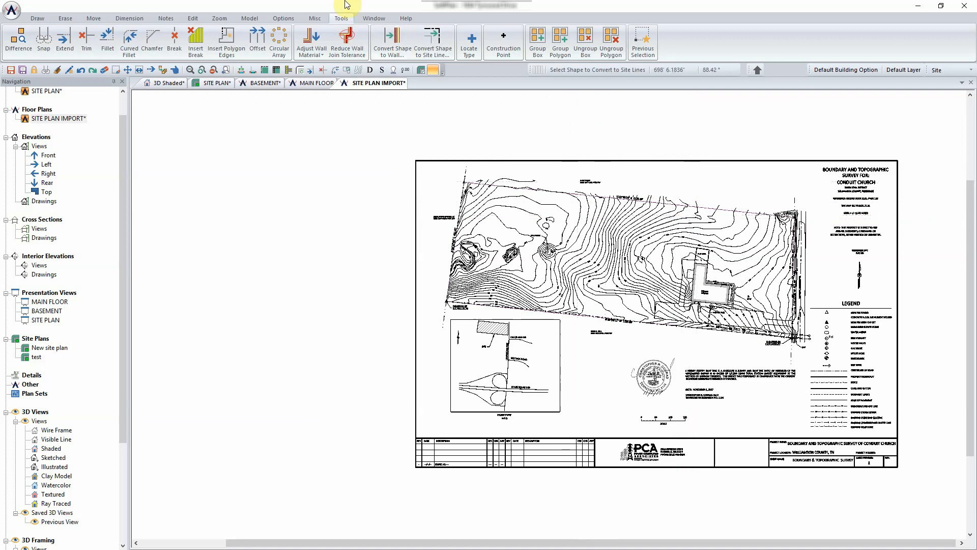
- Adjust Site mode visibility so only site items, including the property outline, show
{"action": "left_click", "coordinate": [288, 18]}
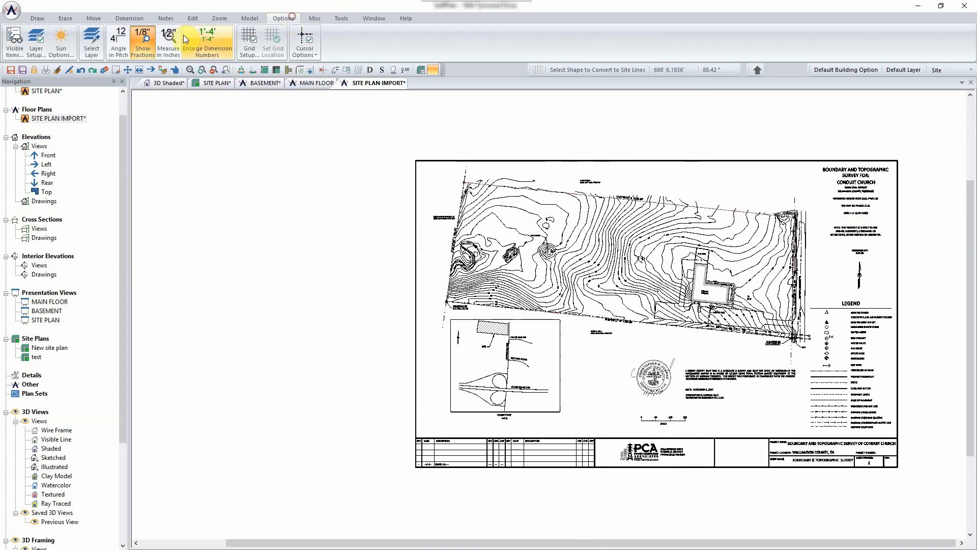
{"action": "left_click", "coordinate": [15, 41]}
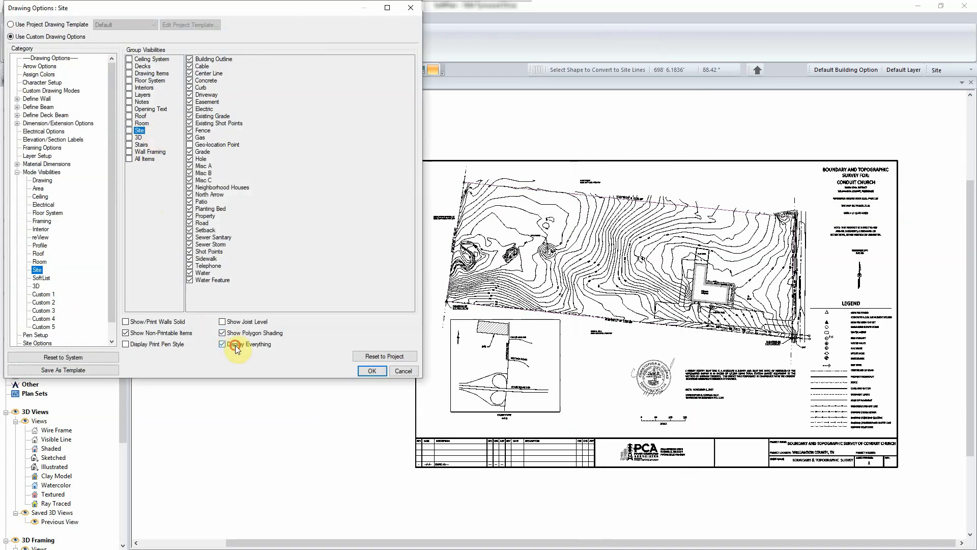
{"action": "left_click", "coordinate": [373, 371]}
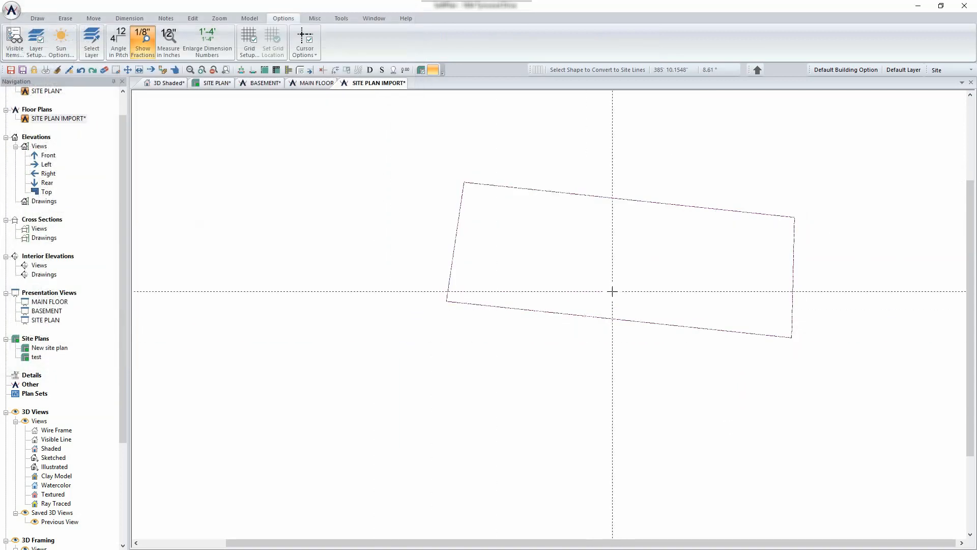
{"action": "scroll", "coordinate": [665, 271], "scroll_direction": "up", "scroll_amount": 2}
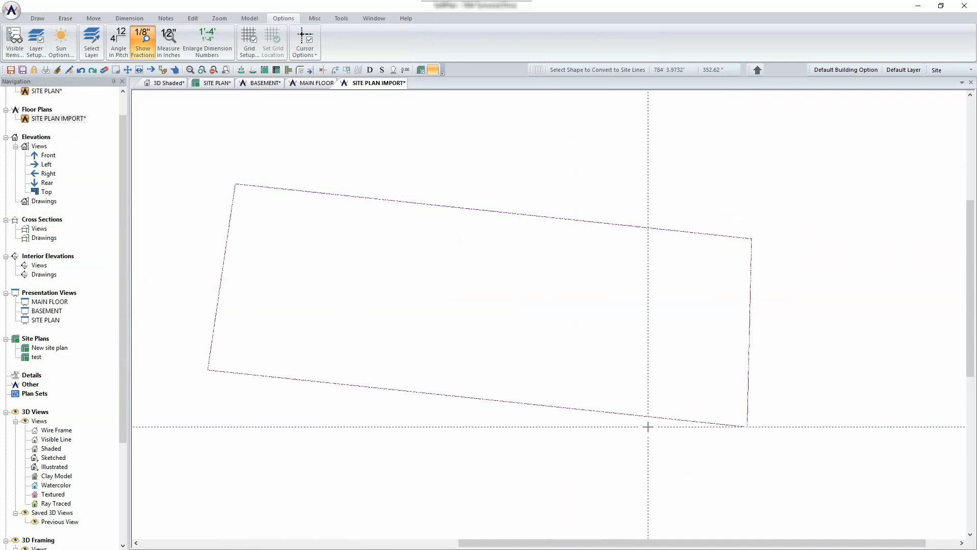
- Bring up the property site line's action list, then dismiss it
{"action": "right_click", "coordinate": [534, 215]}
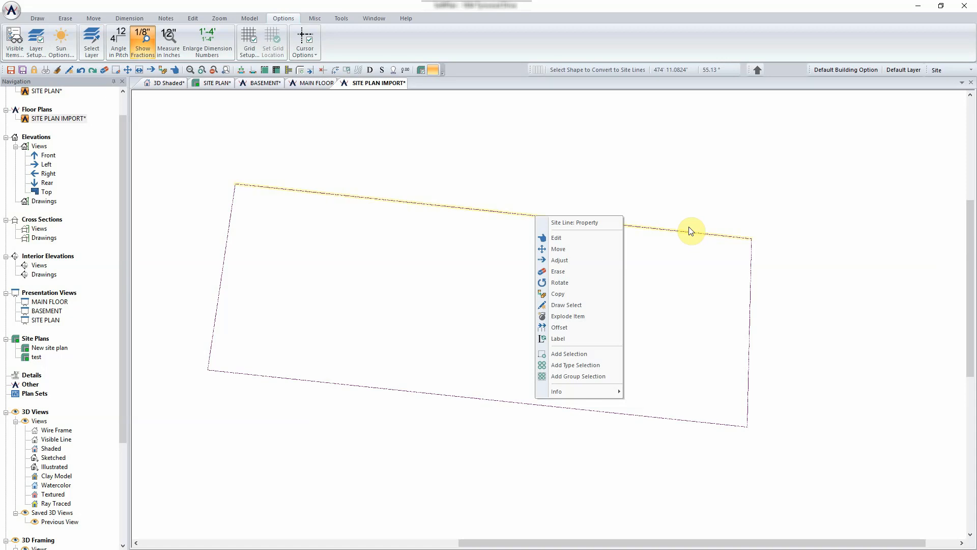
{"action": "left_click", "coordinate": [637, 184]}
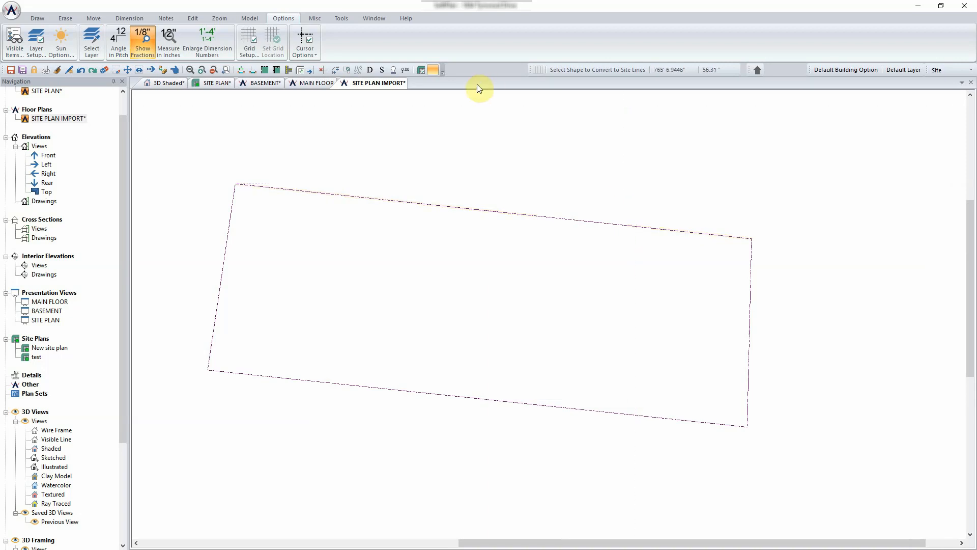
{"action": "left_click", "coordinate": [195, 18]}
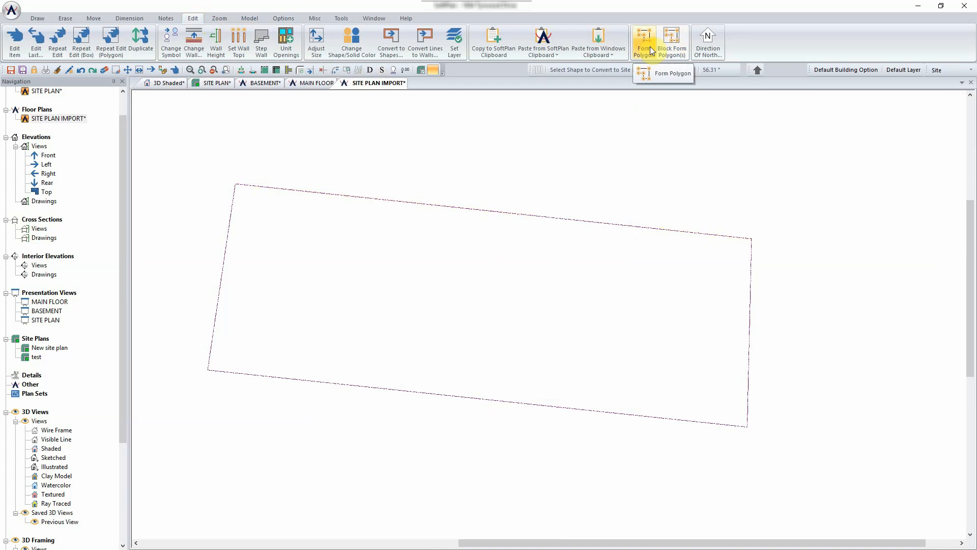
- Join the top, left, bottom and right property lines into one filled lot polygon with Block Form Polygon(s)
{"action": "left_click", "coordinate": [678, 48]}
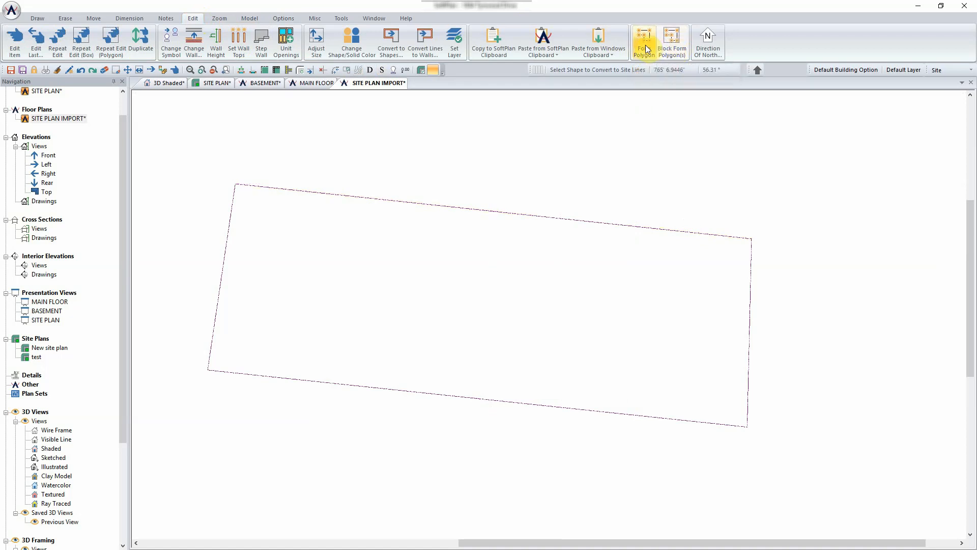
{"action": "left_click", "coordinate": [475, 208]}
{"action": "left_click", "coordinate": [219, 277]}
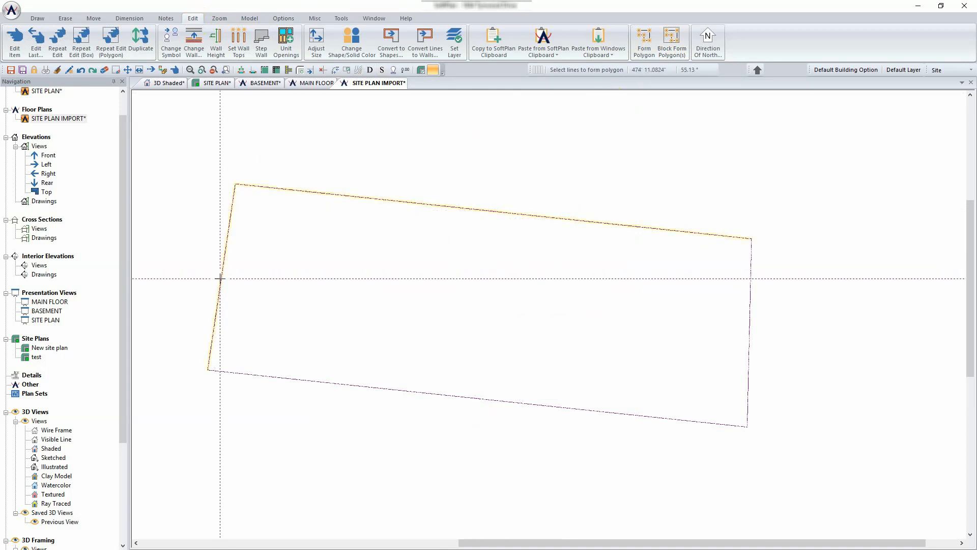
{"action": "left_click", "coordinate": [308, 380]}
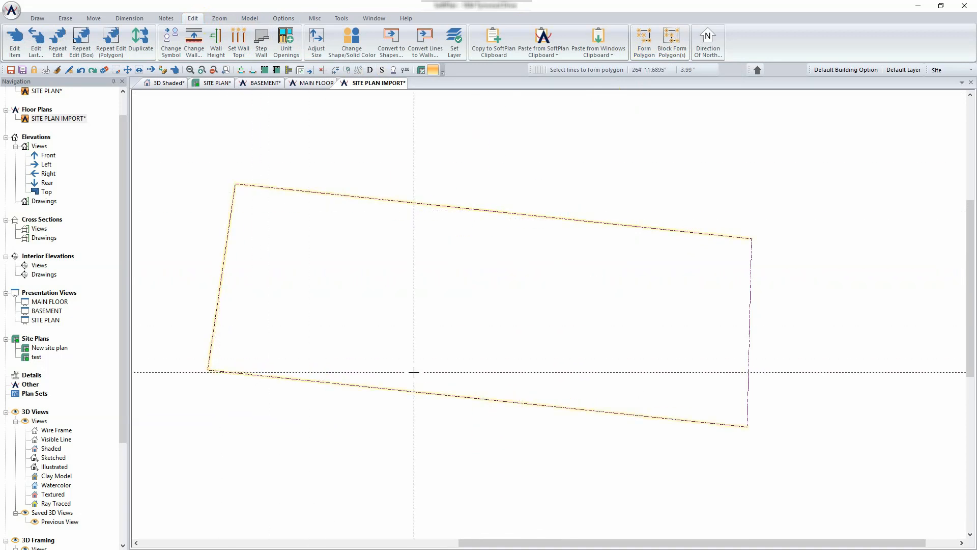
{"action": "left_click", "coordinate": [752, 339]}
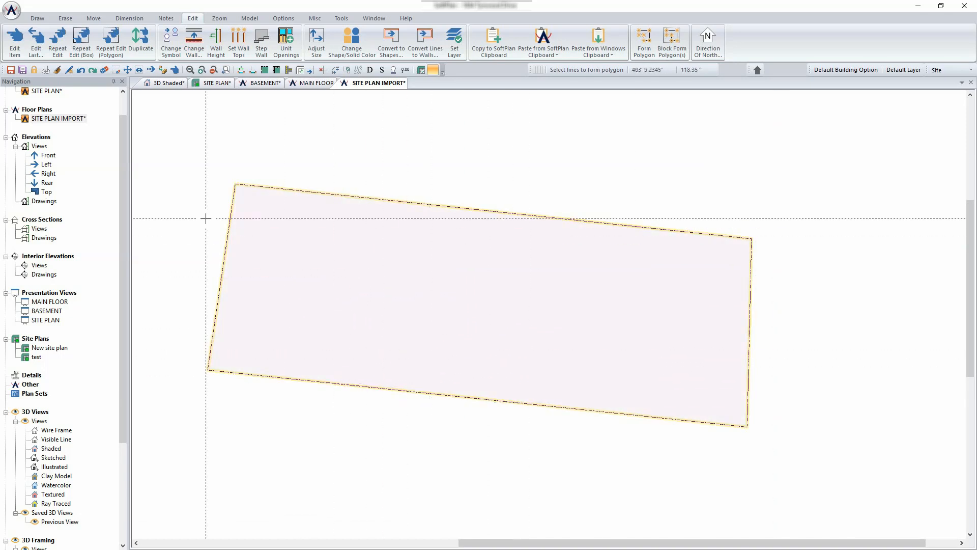
{"action": "scroll", "coordinate": [125, 134], "scroll_direction": "up", "scroll_amount": 1}
{"action": "right_click", "coordinate": [57, 103]}
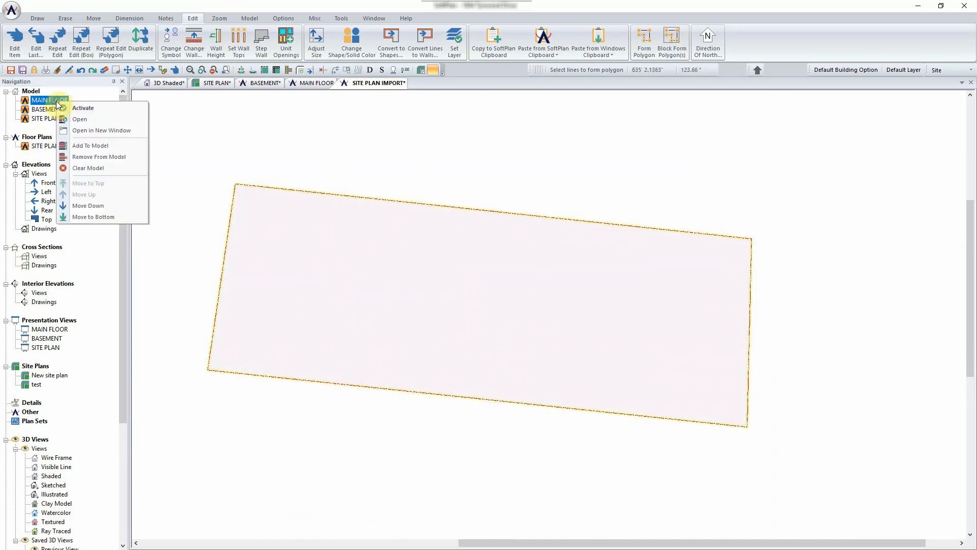
- Clear the 3D model, saving the BASEMENT and SITE PLAN changes first
{"action": "left_click", "coordinate": [91, 168]}
{"action": "left_click", "coordinate": [468, 316]}
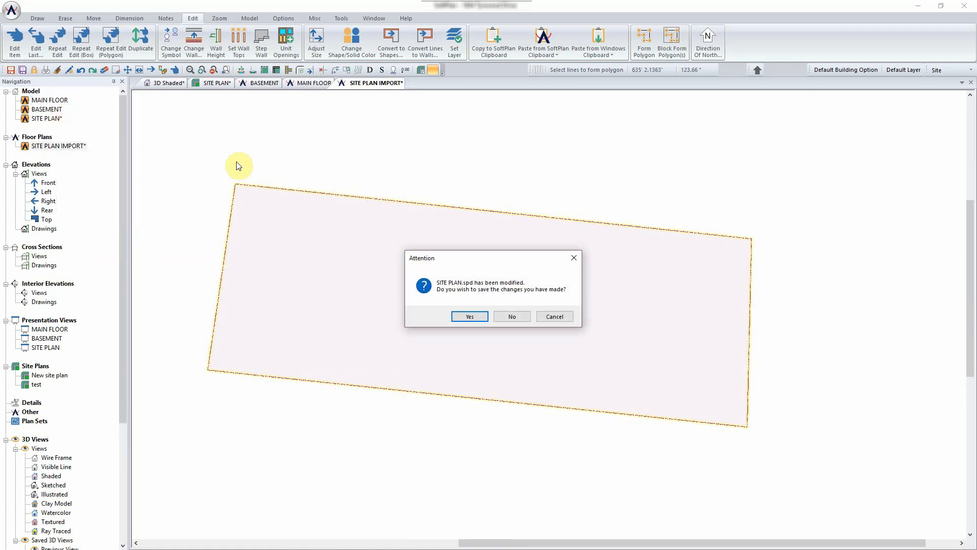
{"action": "left_click", "coordinate": [469, 316]}
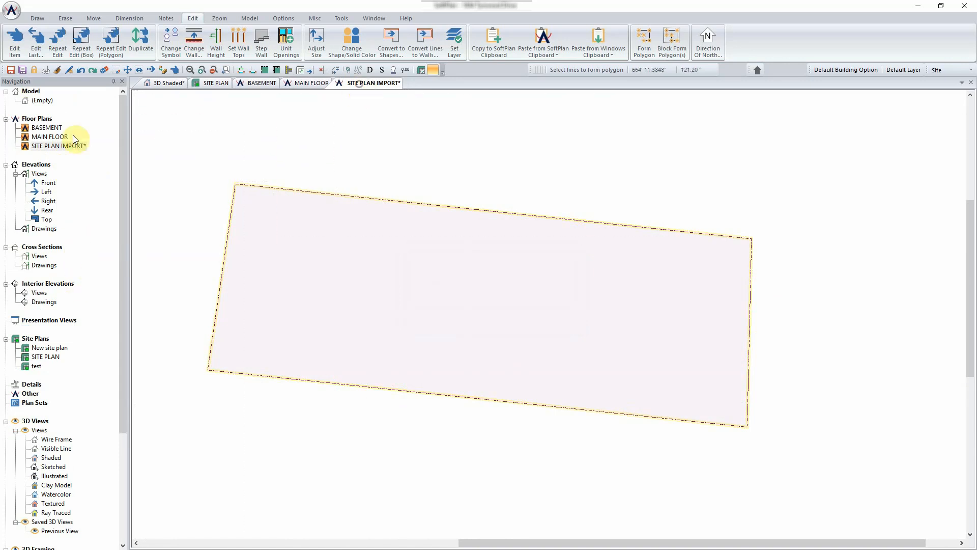
- Add SITE PLAN IMPORT to the model and view it in 3D Shaded
{"action": "left_click", "coordinate": [51, 146]}
{"action": "right_click", "coordinate": [51, 146]}
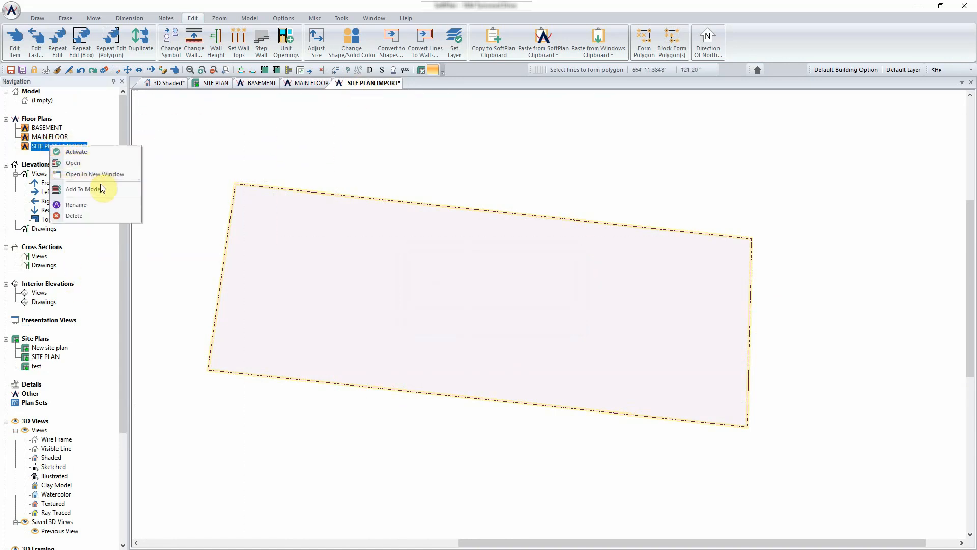
{"action": "left_click", "coordinate": [100, 184]}
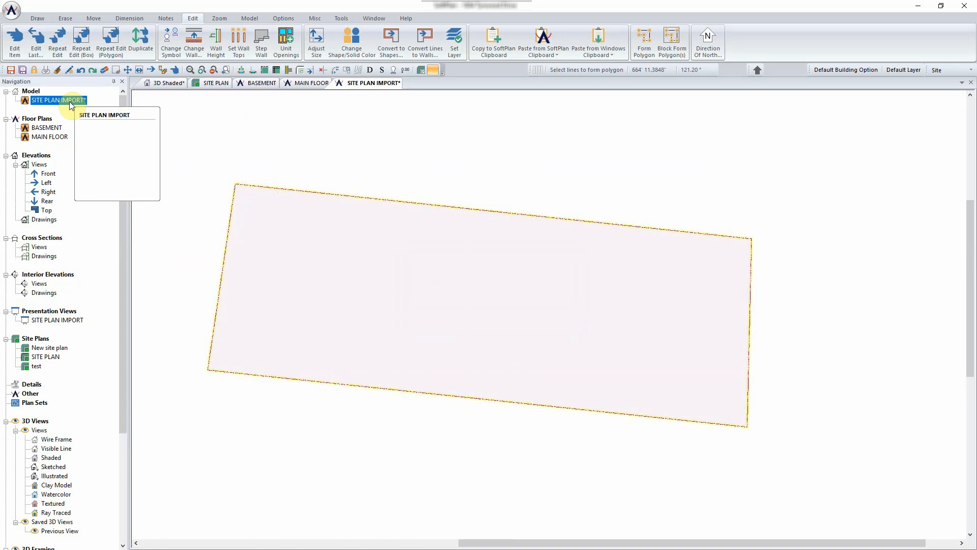
{"action": "left_click", "coordinate": [169, 83]}
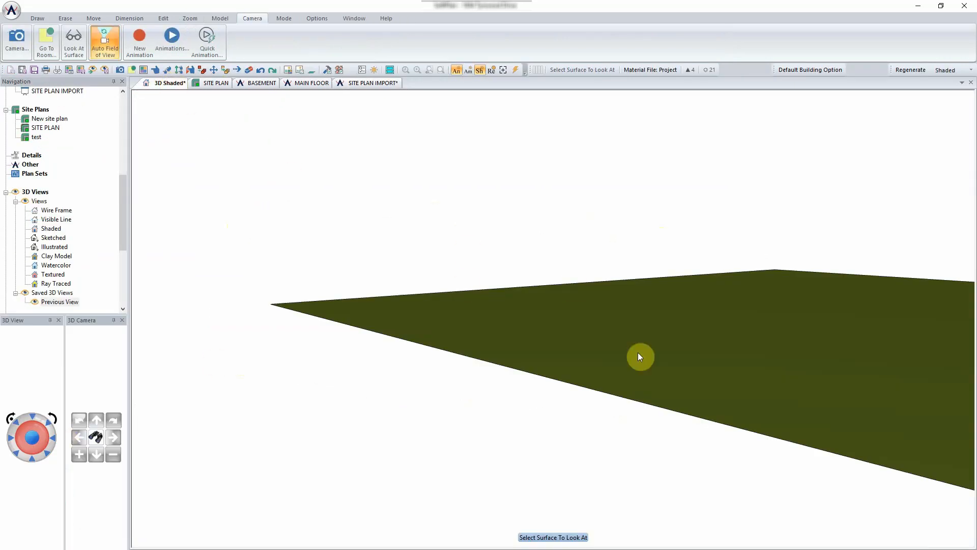
- Orbit to a higher view, then move the camera and its focus toward the house outline
{"action": "middle_click_drag", "start_coordinate": [639, 352], "coordinate": [767, 367]}
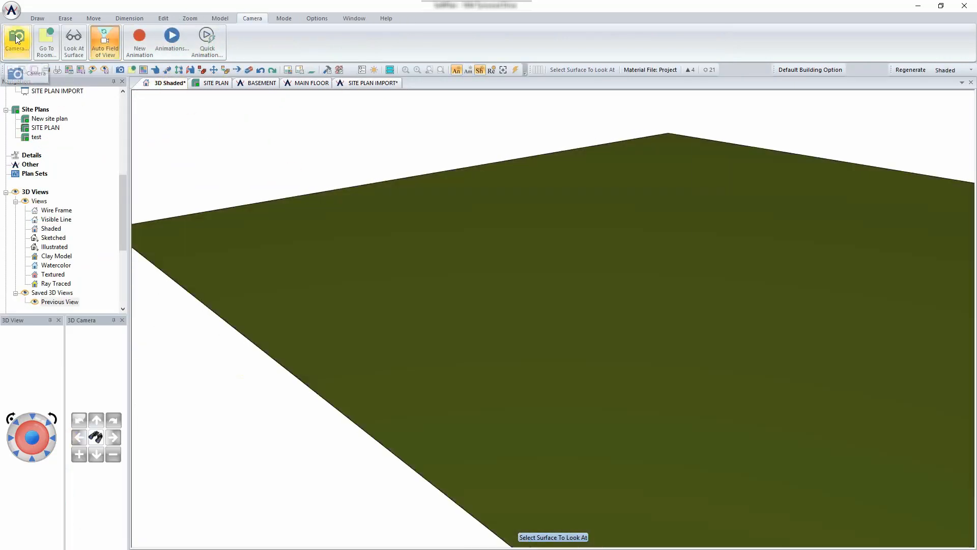
{"action": "left_click", "coordinate": [18, 39]}
{"action": "left_click_drag", "start_coordinate": [337, 229], "coordinate": [373, 218]}
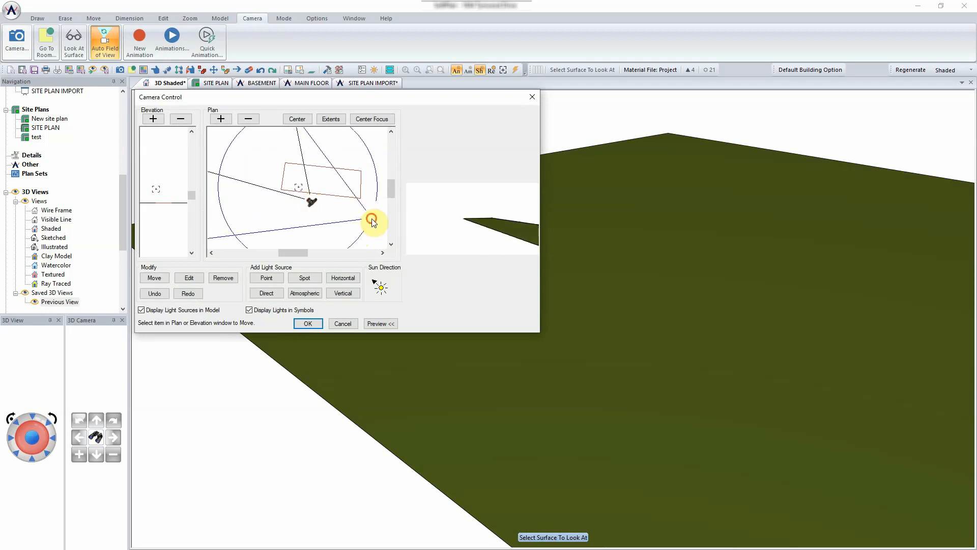
{"action": "left_click_drag", "start_coordinate": [305, 190], "coordinate": [339, 187]}
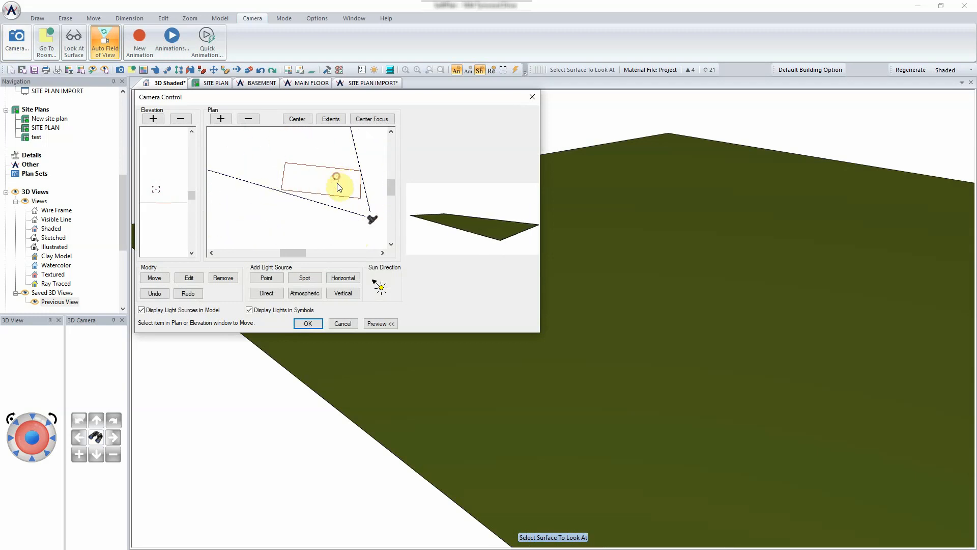
{"action": "left_click", "coordinate": [305, 324]}
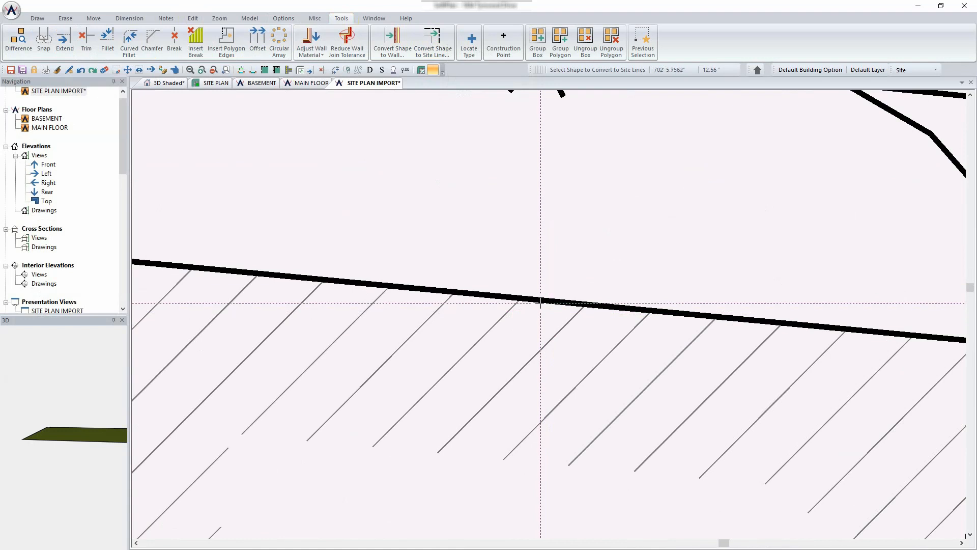
- Zoom out, start Edit > Form Polygon and pick the building's top edge below PLAY AREA
{"action": "scroll", "coordinate": [542, 302], "scroll_direction": "down", "scroll_amount": 6}
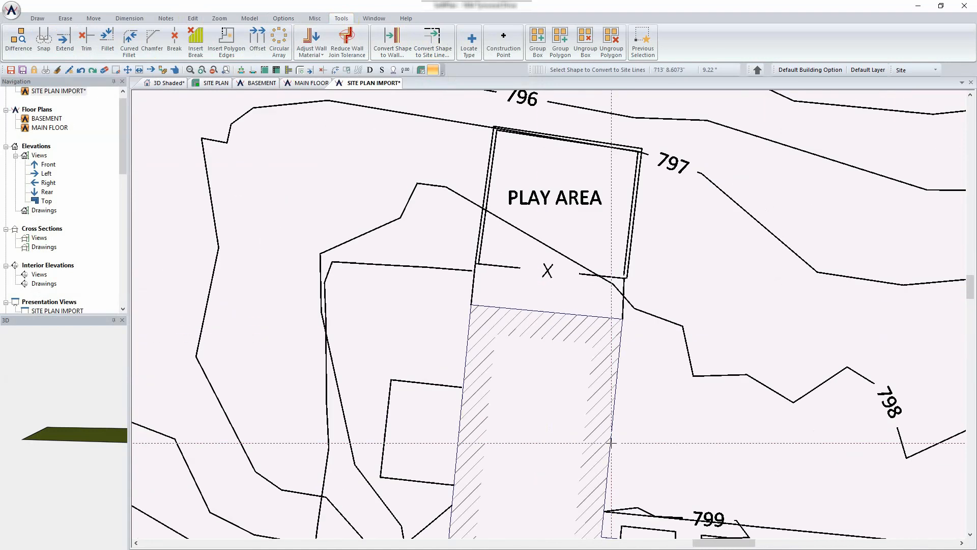
{"action": "scroll", "coordinate": [636, 494], "scroll_direction": "down", "scroll_amount": 3}
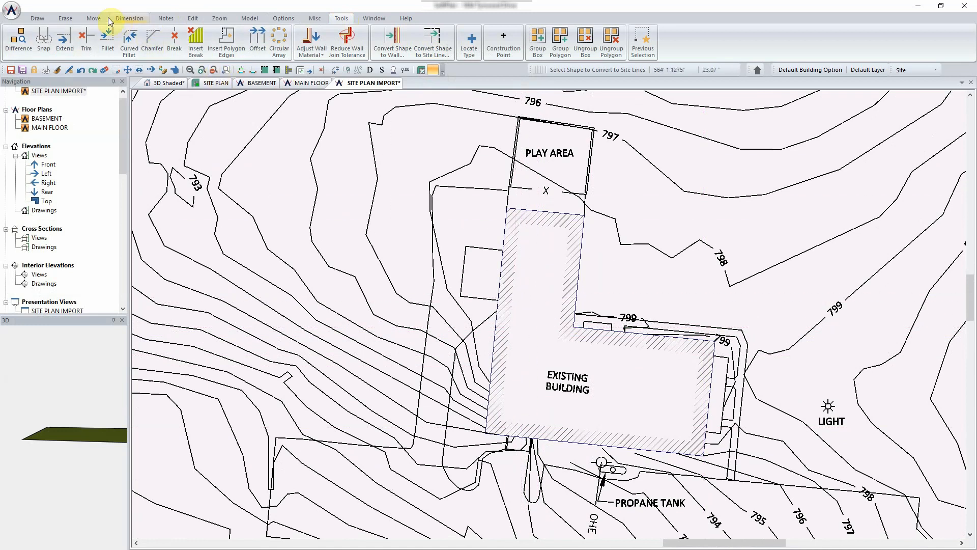
{"action": "left_click", "coordinate": [191, 19]}
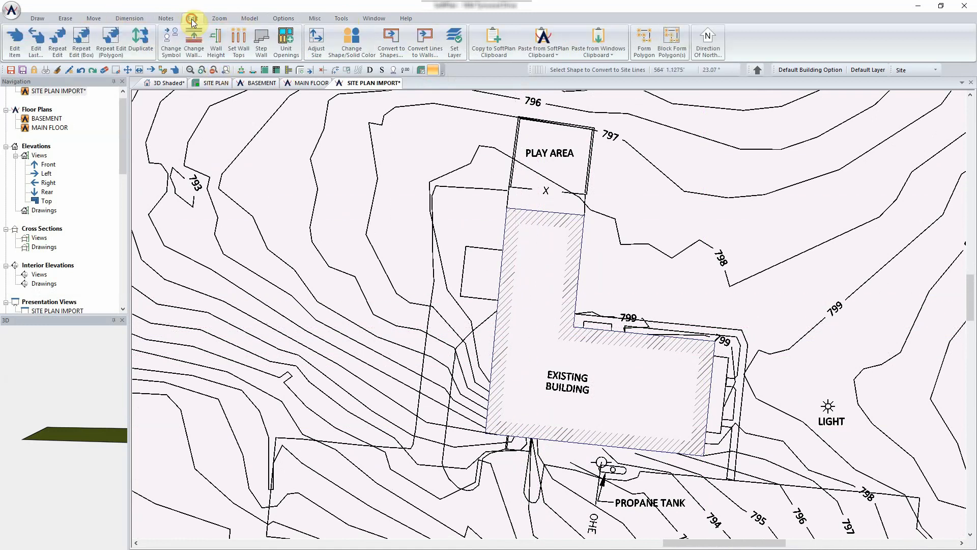
{"action": "left_click", "coordinate": [644, 43]}
{"action": "scroll", "coordinate": [543, 151], "scroll_direction": "up", "scroll_amount": 3}
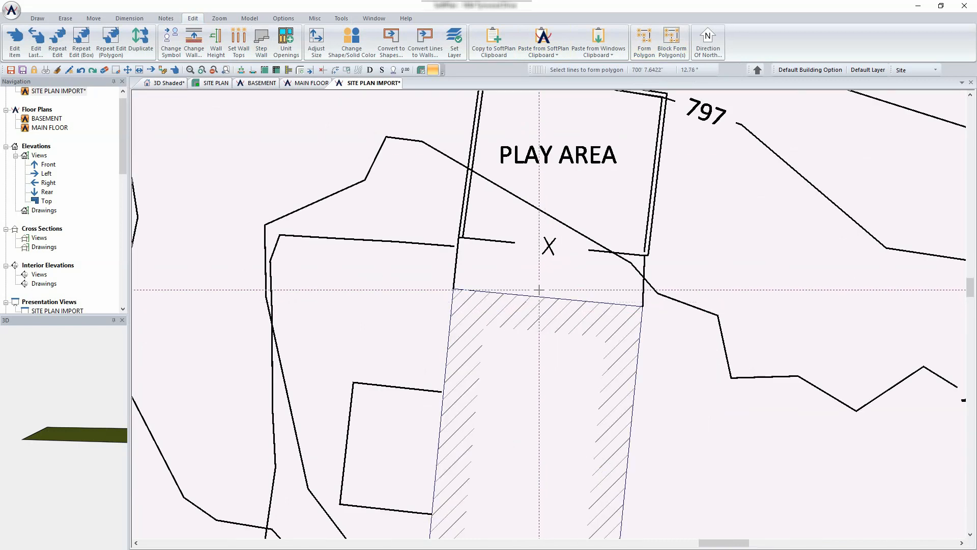
{"action": "left_click", "coordinate": [536, 295]}
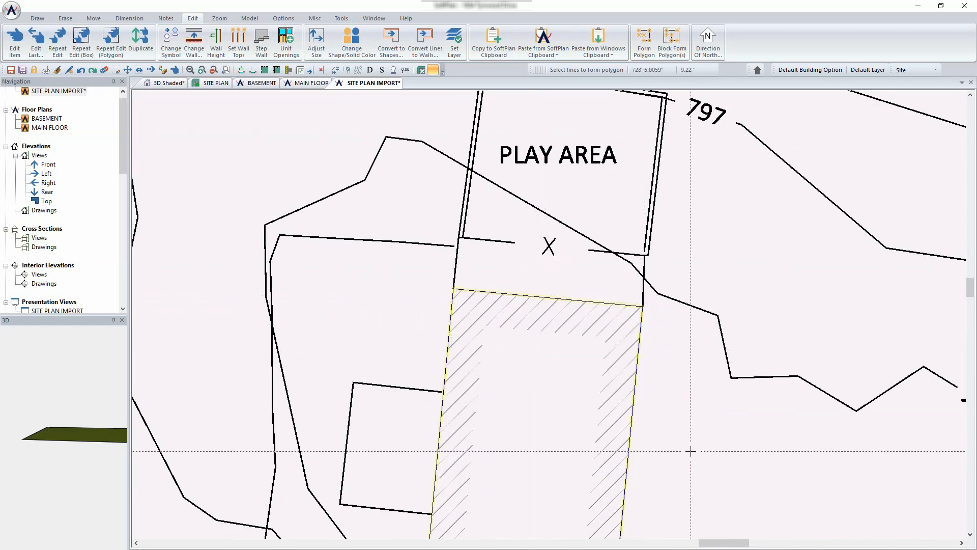
- Pick the building's upper, right and bottom boundary lines to complete the outline polygon
{"action": "scroll", "coordinate": [685, 407], "scroll_direction": "down", "scroll_amount": 1}
{"action": "mouse_move", "coordinate": [676, 346]}
{"action": "middle_mouse_down"}
{"action": "mouse_move", "coordinate": [611, 229]}
{"action": "mouse_move", "coordinate": [563, 92]}
{"action": "middle_mouse_up"}
{"action": "scroll", "coordinate": [611, 302], "scroll_direction": "up", "scroll_amount": 4}
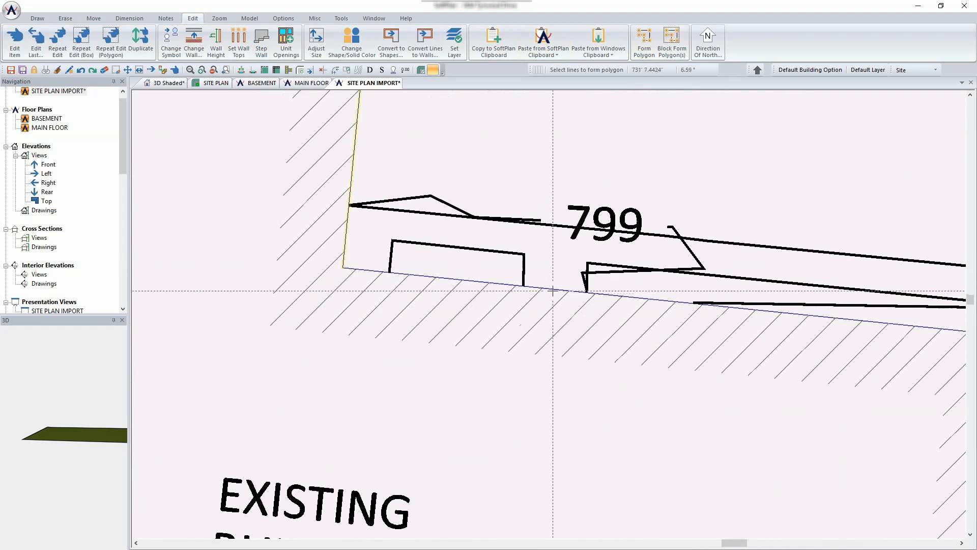
{"action": "left_click", "coordinate": [553, 289]}
{"action": "scroll", "coordinate": [552, 305], "scroll_direction": "down", "scroll_amount": 3}
{"action": "middle_click_drag", "start_coordinate": [780, 442], "coordinate": [547, 314]}
{"action": "scroll", "coordinate": [548, 314], "scroll_direction": "up", "scroll_amount": 1}
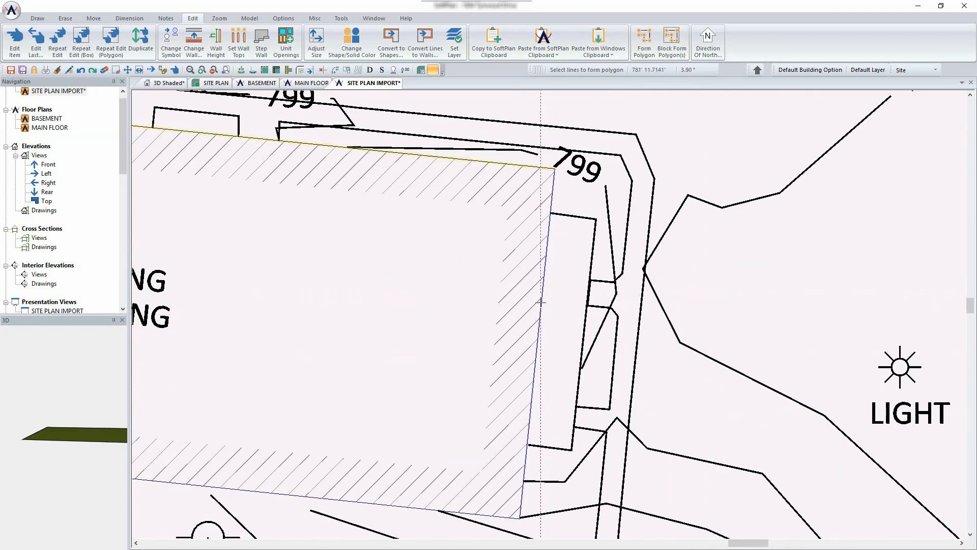
{"action": "left_click", "coordinate": [540, 309]}
{"action": "scroll", "coordinate": [320, 499], "scroll_direction": "up", "scroll_amount": 4}
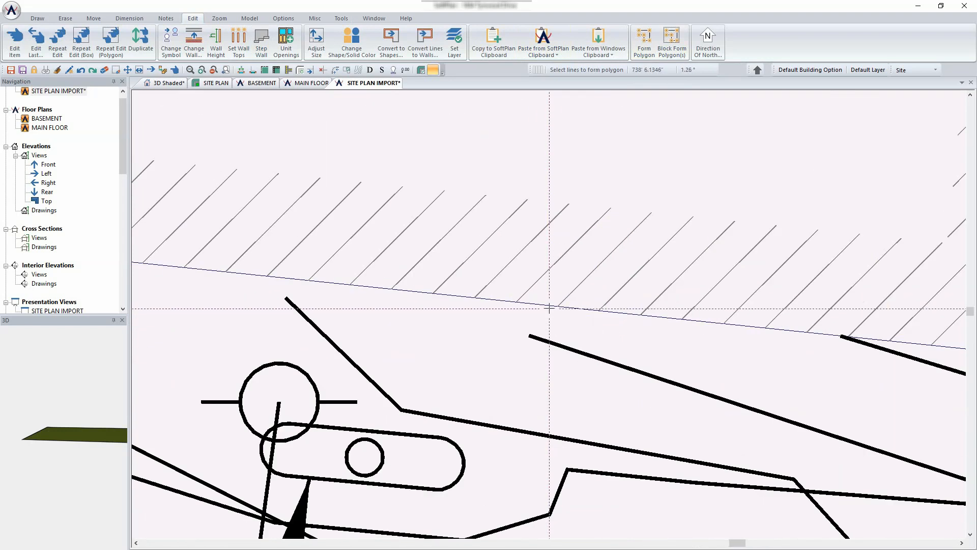
{"action": "left_click", "coordinate": [491, 299]}
{"action": "scroll", "coordinate": [492, 192], "scroll_direction": "down", "scroll_amount": 6}
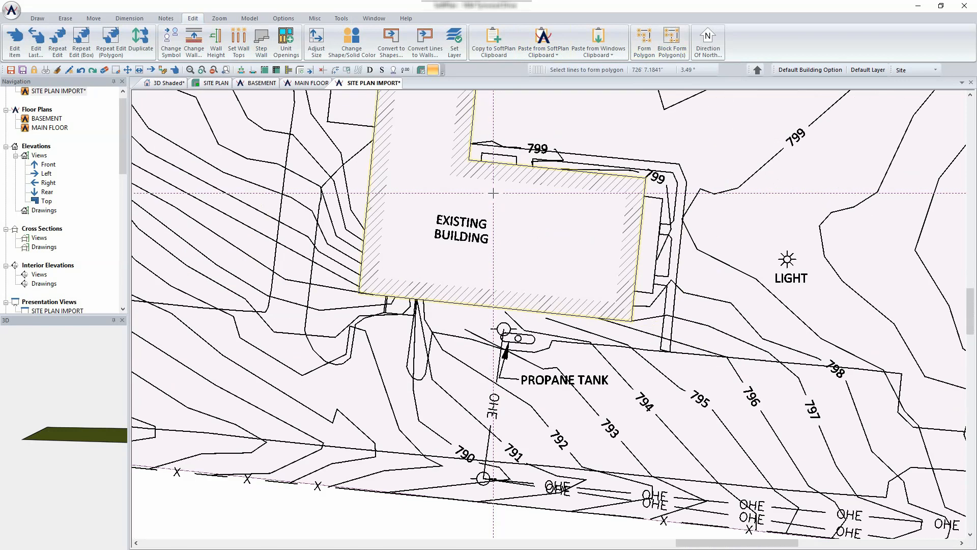
{"action": "scroll", "coordinate": [492, 192], "scroll_direction": "down", "scroll_amount": 1}
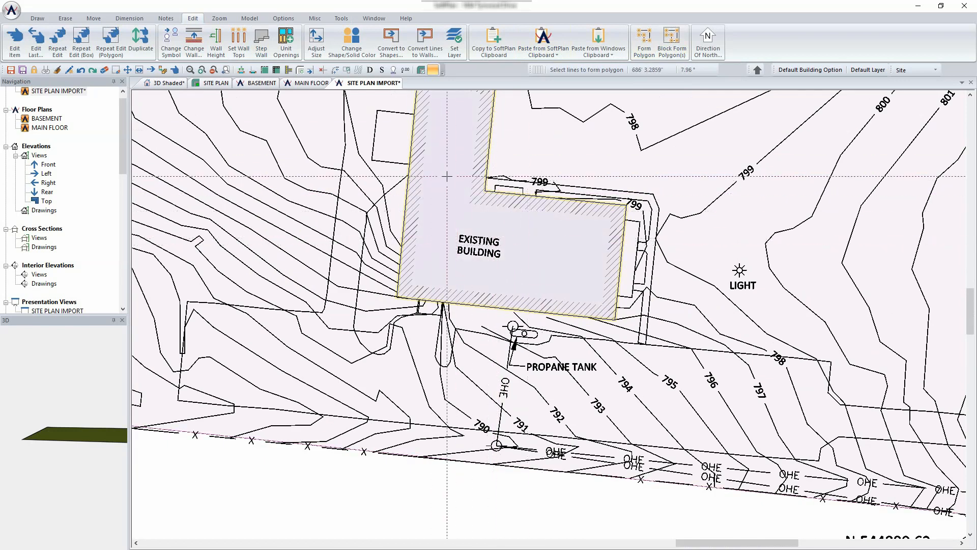
{"action": "left_click", "coordinate": [170, 85]}
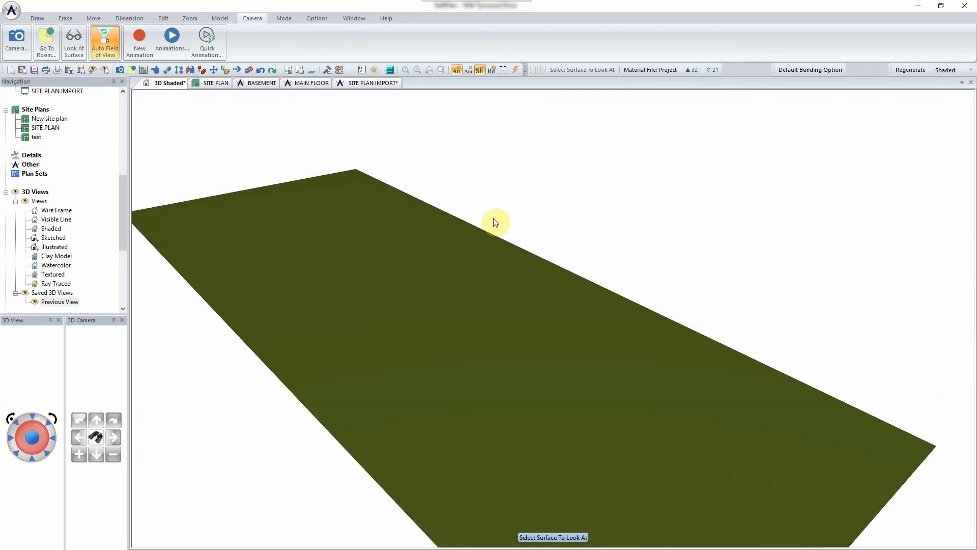
{"action": "left_click", "coordinate": [374, 85]}
{"action": "scroll", "coordinate": [513, 259], "scroll_direction": "down", "scroll_amount": 3}
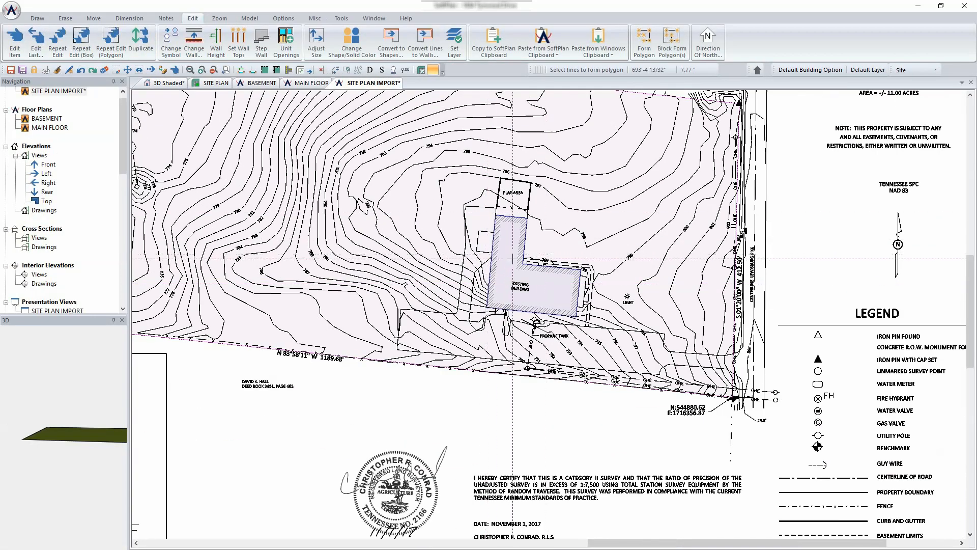
{"action": "scroll", "coordinate": [513, 258], "scroll_direction": "up", "scroll_amount": 3}
{"action": "scroll", "coordinate": [543, 302], "scroll_direction": "down", "scroll_amount": 3}
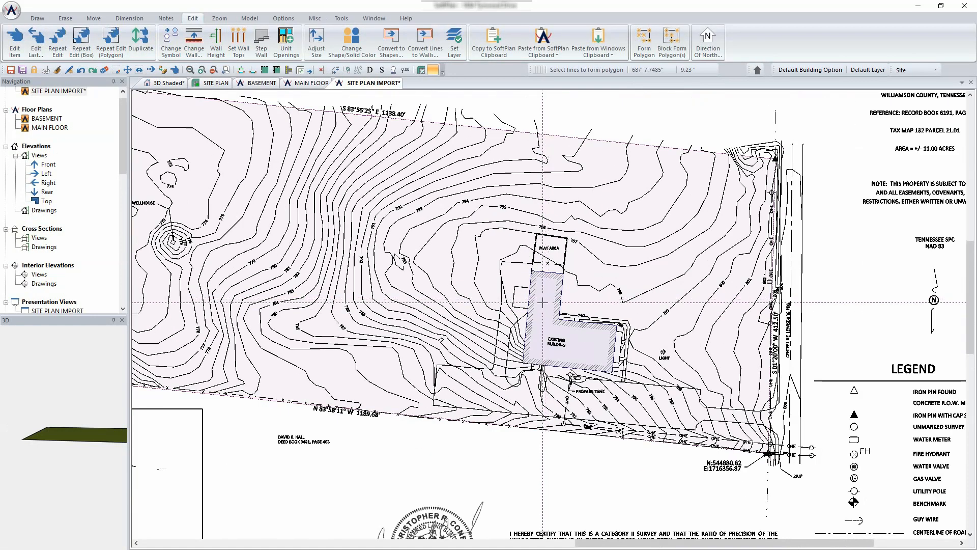
- Set the EXISTING BUILDING outline to cut 7' 0" into the Ground and apply it
{"action": "right_click", "coordinate": [643, 304]}
{"action": "left_click", "coordinate": [682, 316]}
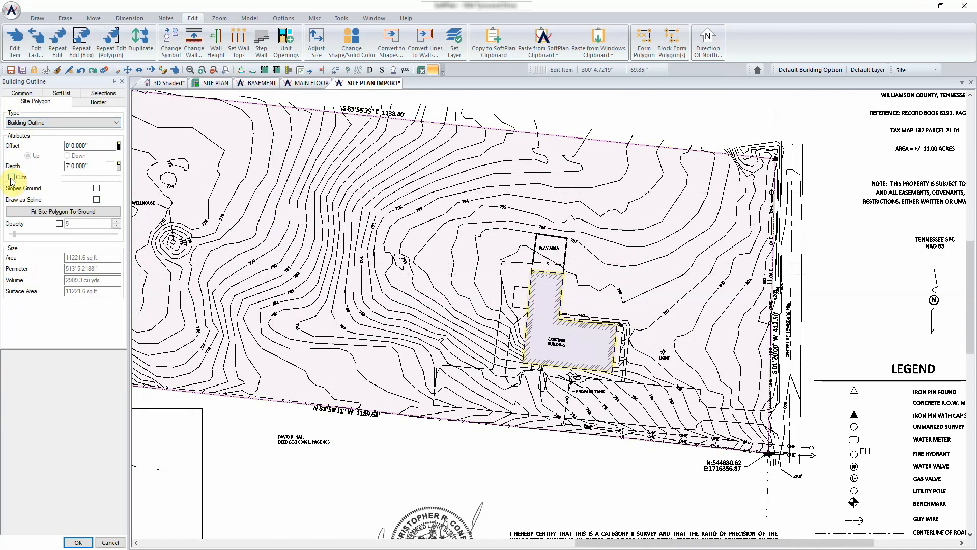
{"action": "left_click", "coordinate": [11, 178]}
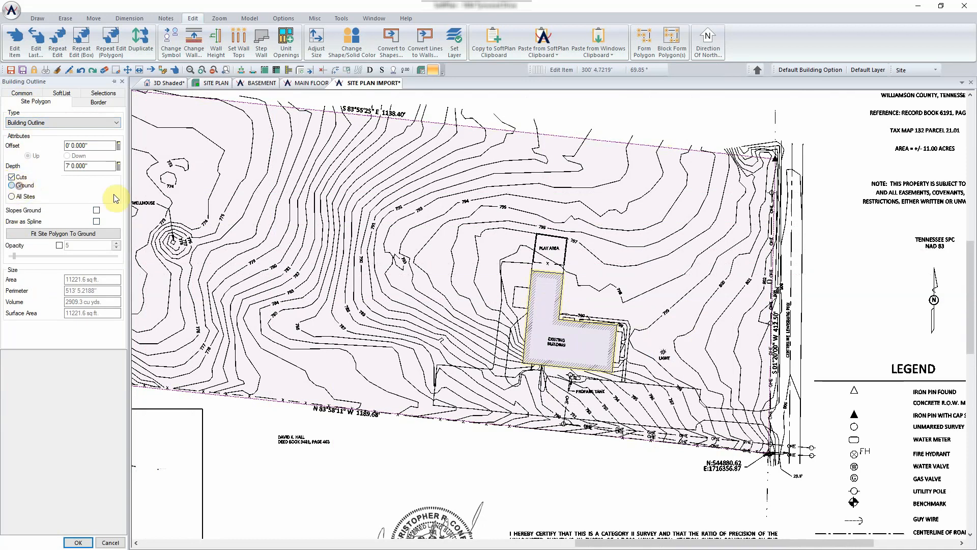
{"action": "left_click", "coordinate": [11, 185]}
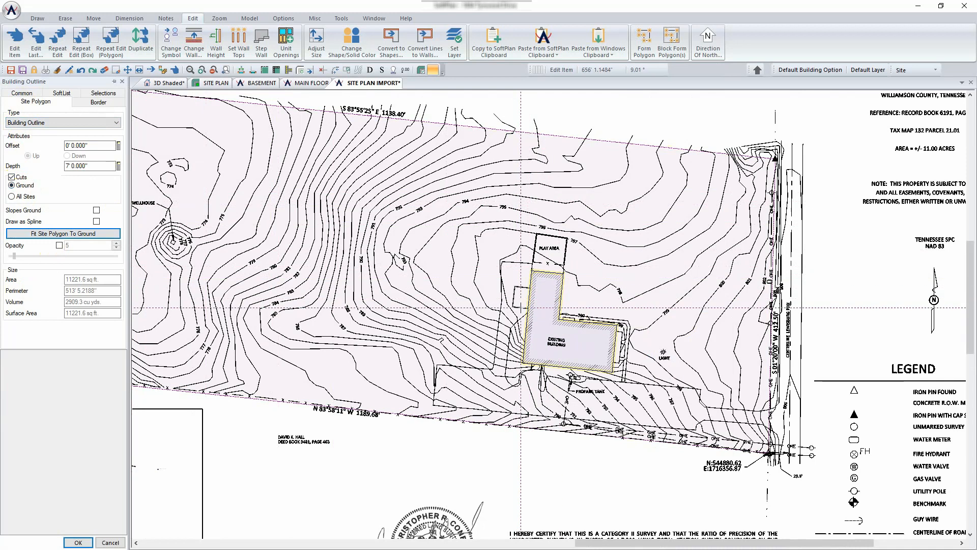
{"action": "left_click", "coordinate": [77, 541]}
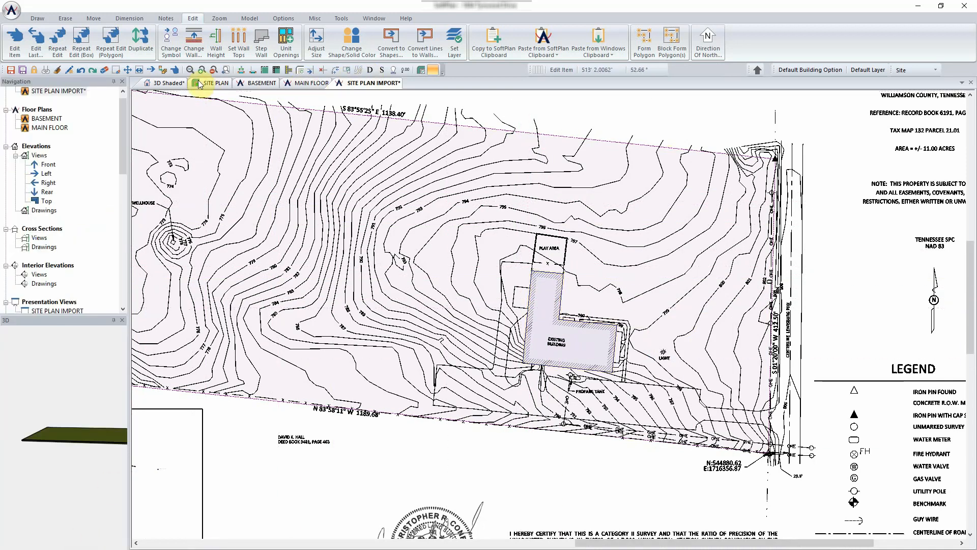
{"action": "left_click", "coordinate": [169, 84]}
{"action": "left_click", "coordinate": [535, 358]}
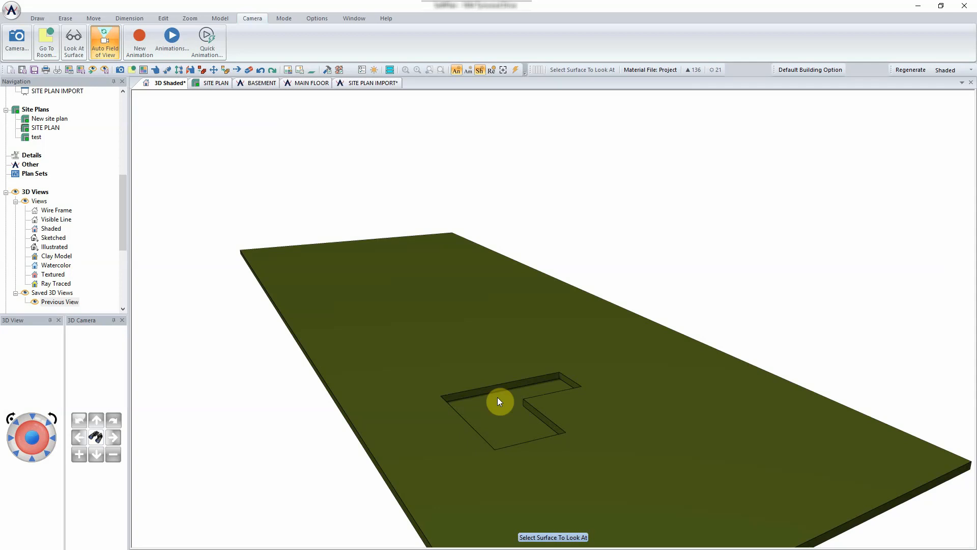
{"action": "left_click", "coordinate": [374, 84]}
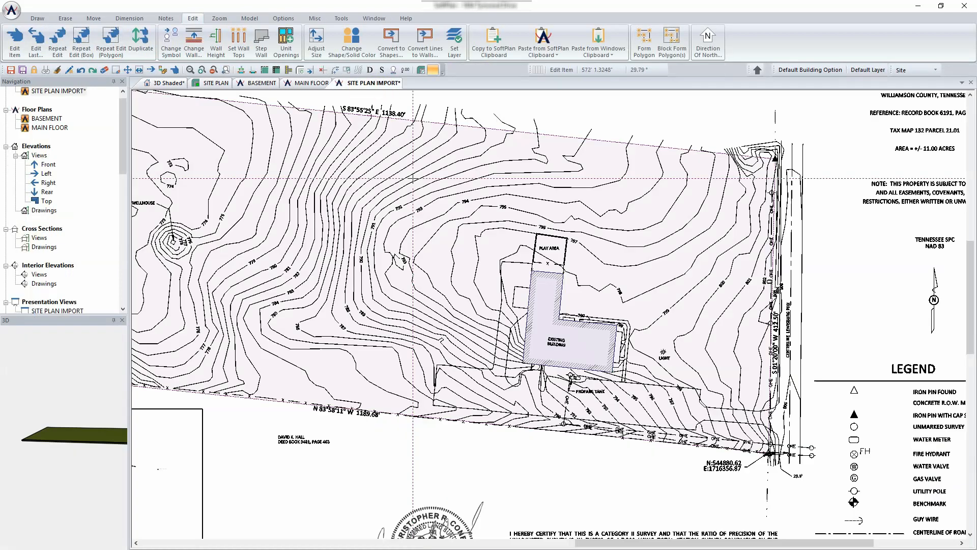
- Zoom and pan to frame the L-shaped EXISTING BUILDING between PLAY AREA and PROPANE TANK
{"action": "scroll", "coordinate": [598, 407], "scroll_direction": "up", "scroll_amount": 3}
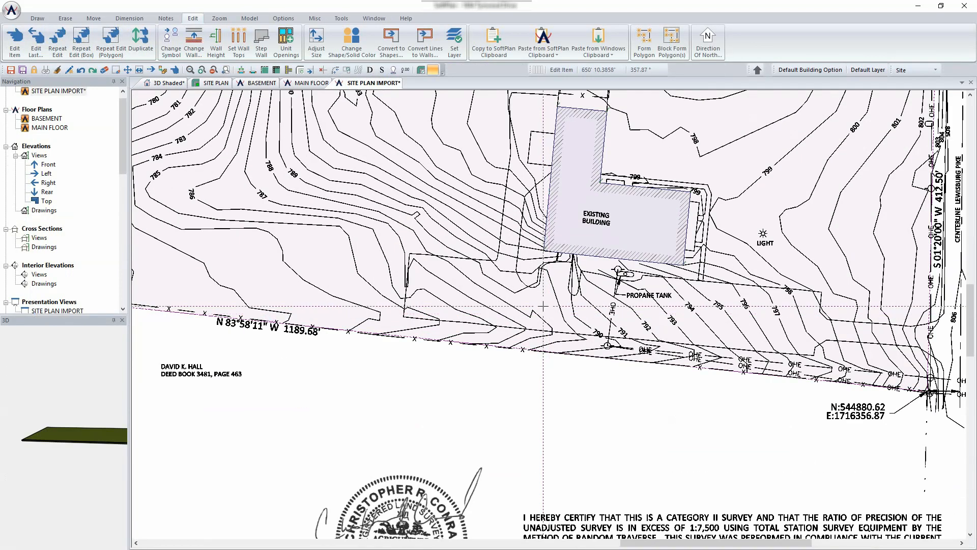
{"action": "scroll", "coordinate": [550, 314], "scroll_direction": "up", "scroll_amount": 1}
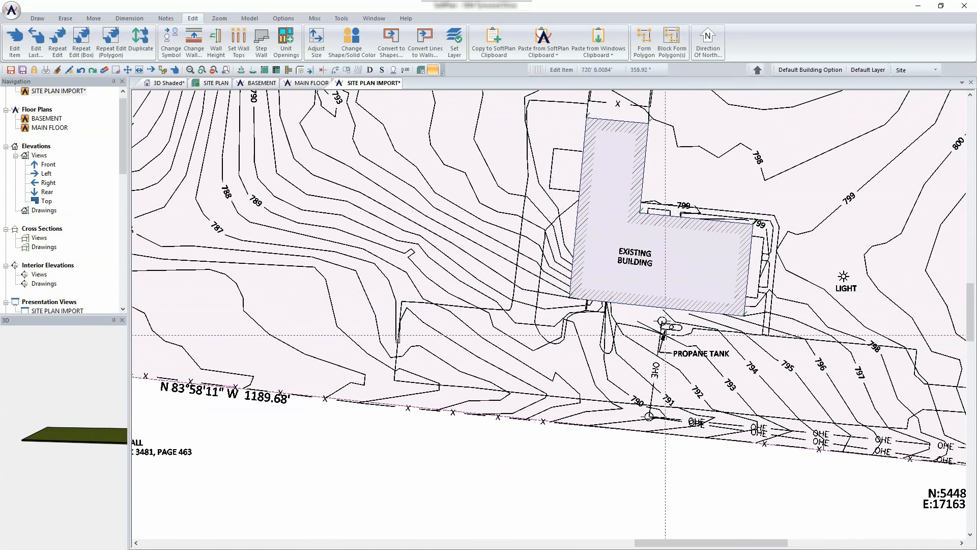
{"action": "scroll", "coordinate": [763, 362], "scroll_direction": "down", "scroll_amount": 1}
{"action": "middle_click_drag", "start_coordinate": [759, 363], "coordinate": [621, 340]}
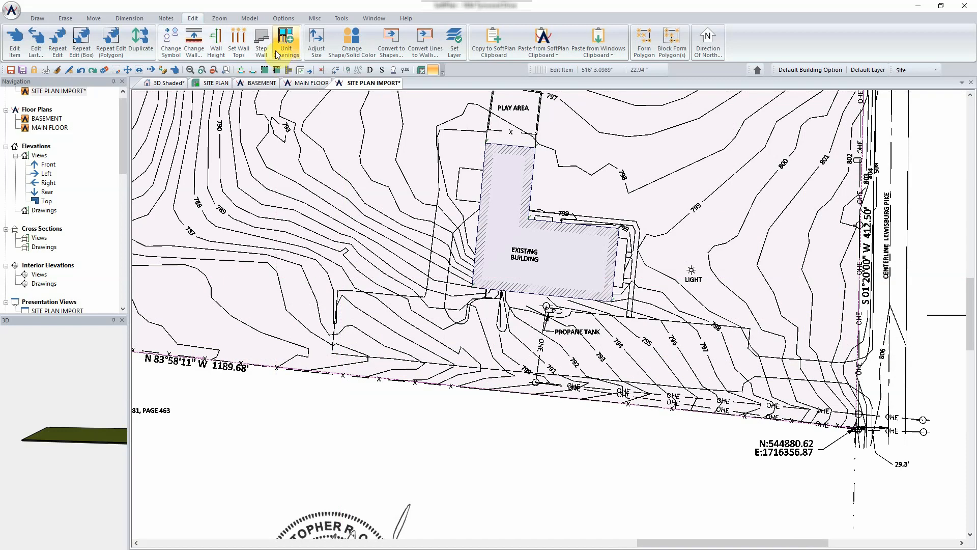
{"action": "left_click", "coordinate": [341, 17]}
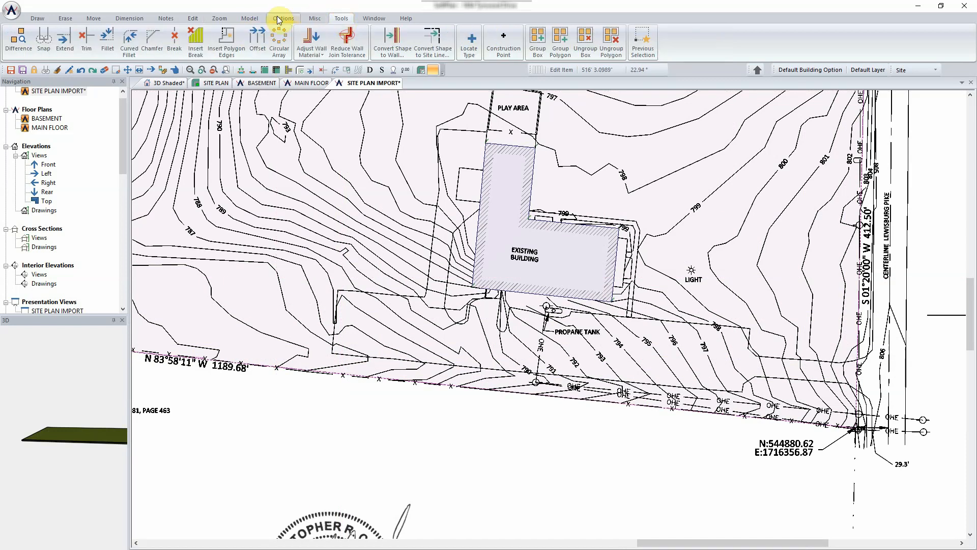
- Start Convert Shape to Site Line with Driveway type, and frame the propane tank area
{"action": "left_click", "coordinate": [434, 41]}
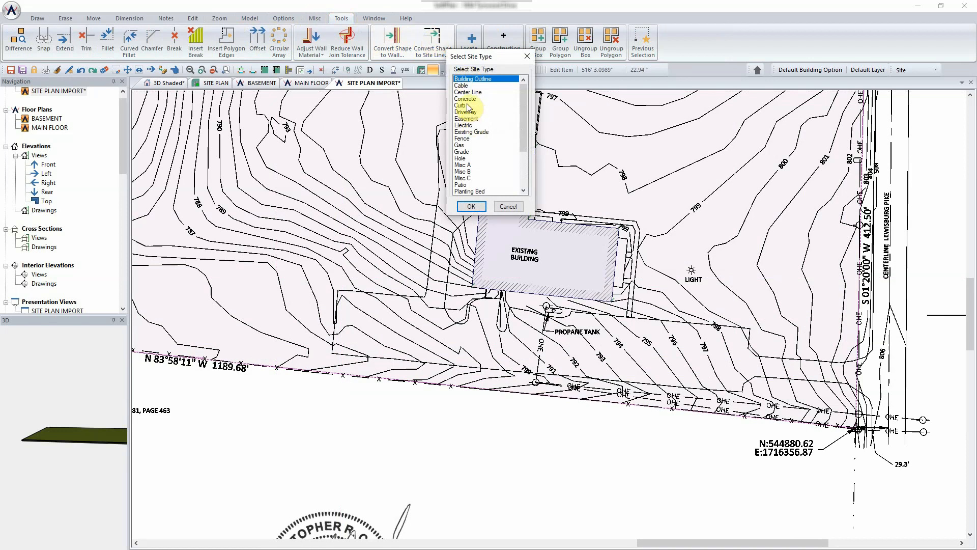
{"action": "left_click", "coordinate": [470, 206]}
{"action": "scroll", "coordinate": [525, 364], "scroll_direction": "up", "scroll_amount": 5}
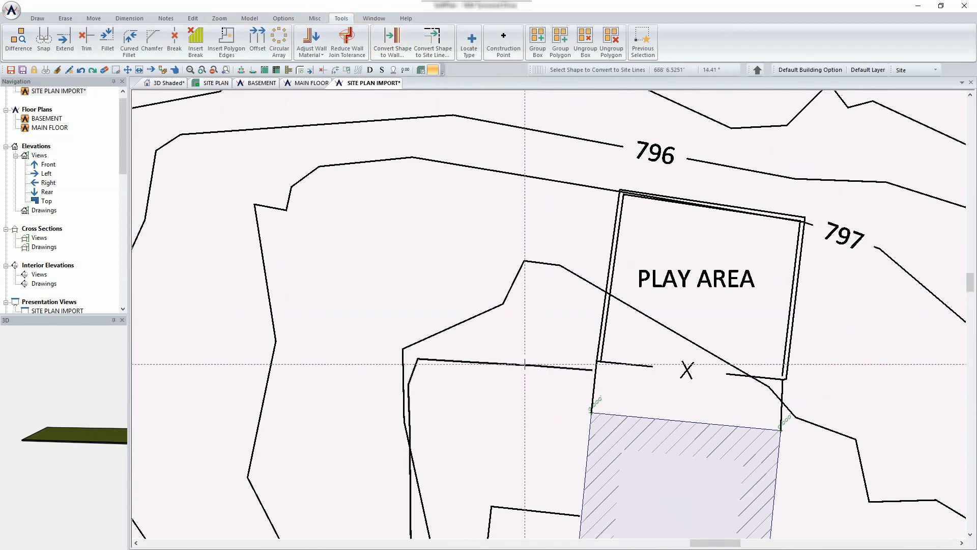
{"action": "scroll", "coordinate": [525, 364], "scroll_direction": "down", "scroll_amount": 5}
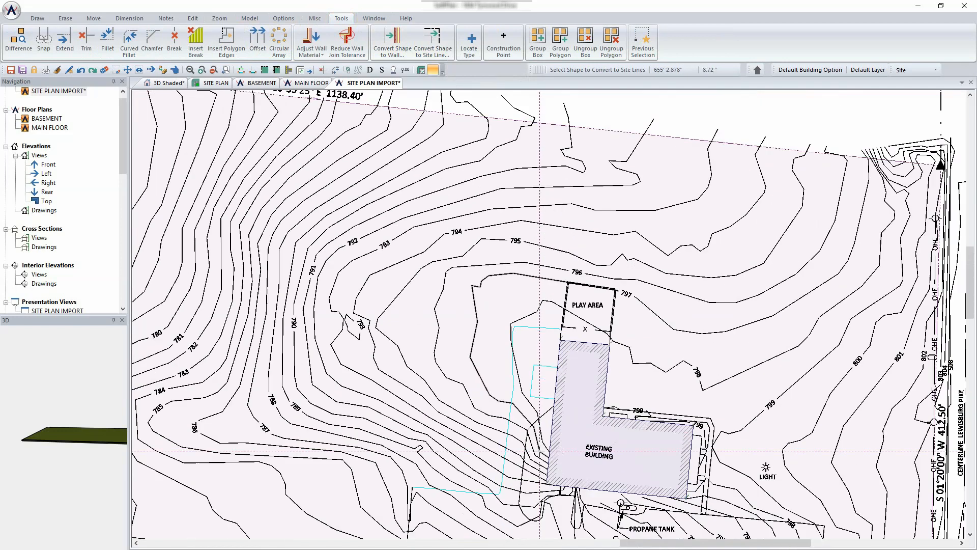
{"action": "scroll", "coordinate": [530, 323], "scroll_direction": "up", "scroll_amount": 6}
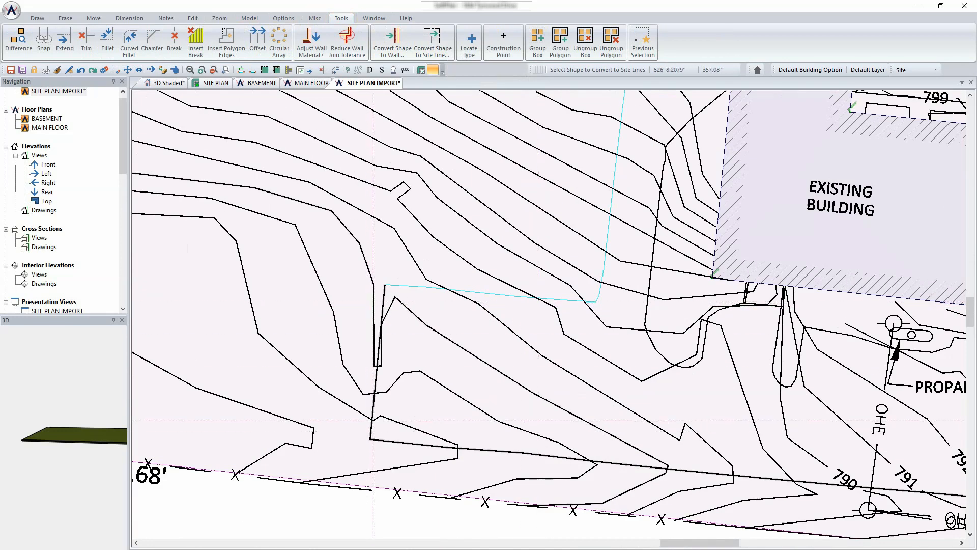
{"action": "scroll", "coordinate": [674, 310], "scroll_direction": "down", "scroll_amount": 3}
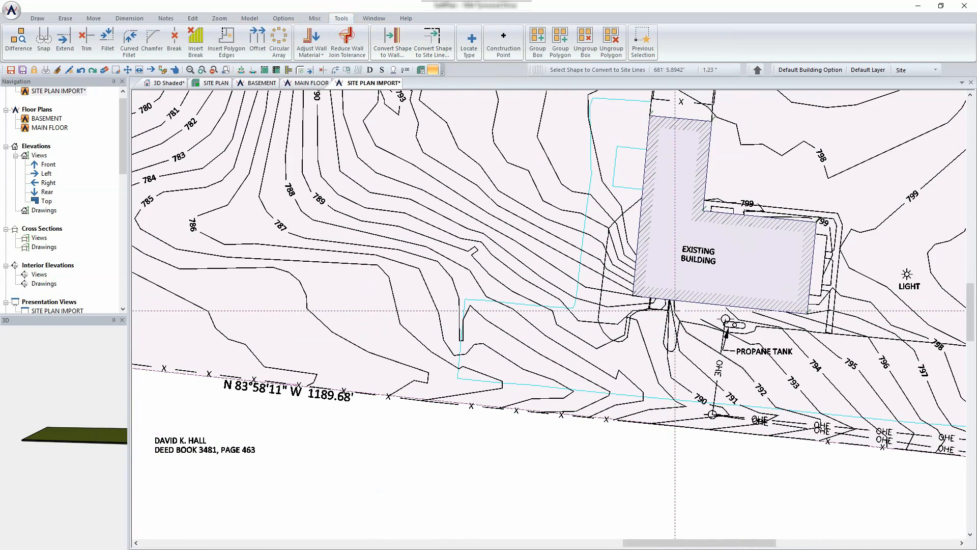
{"action": "scroll", "coordinate": [675, 310], "scroll_direction": "up", "scroll_amount": 3}
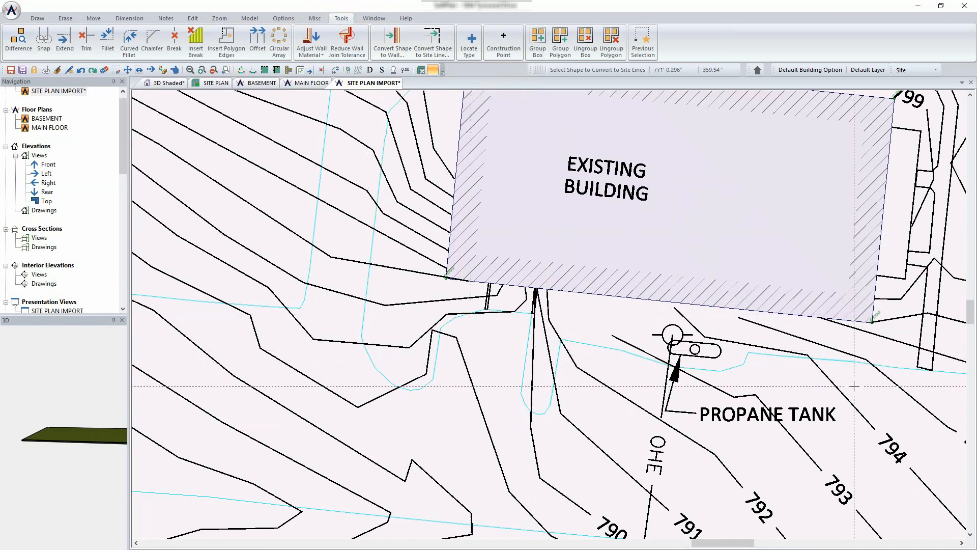
{"action": "scroll", "coordinate": [855, 386], "scroll_direction": "down", "scroll_amount": 3}
{"action": "middle_click_drag", "start_coordinate": [847, 392], "coordinate": [527, 339]}
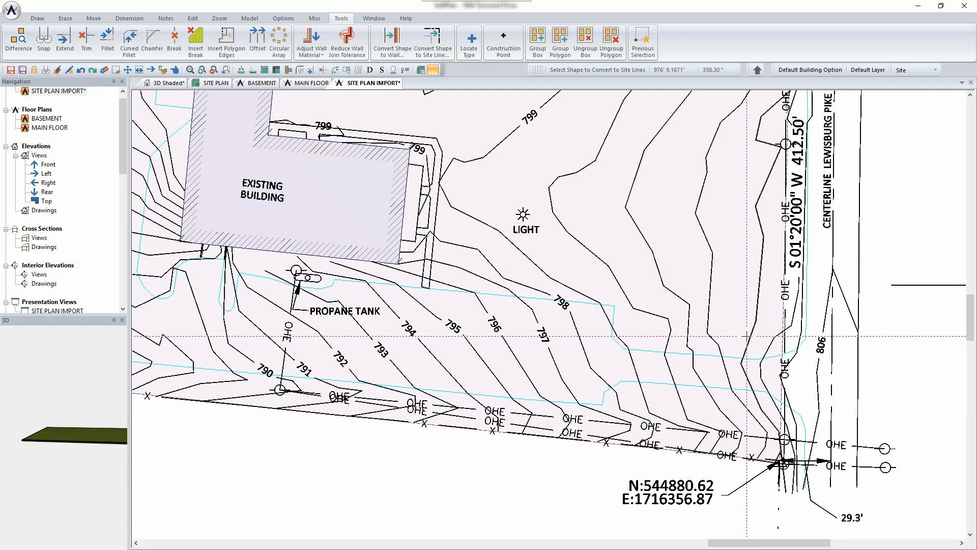
{"action": "scroll", "coordinate": [746, 336], "scroll_direction": "down", "scroll_amount": 3}
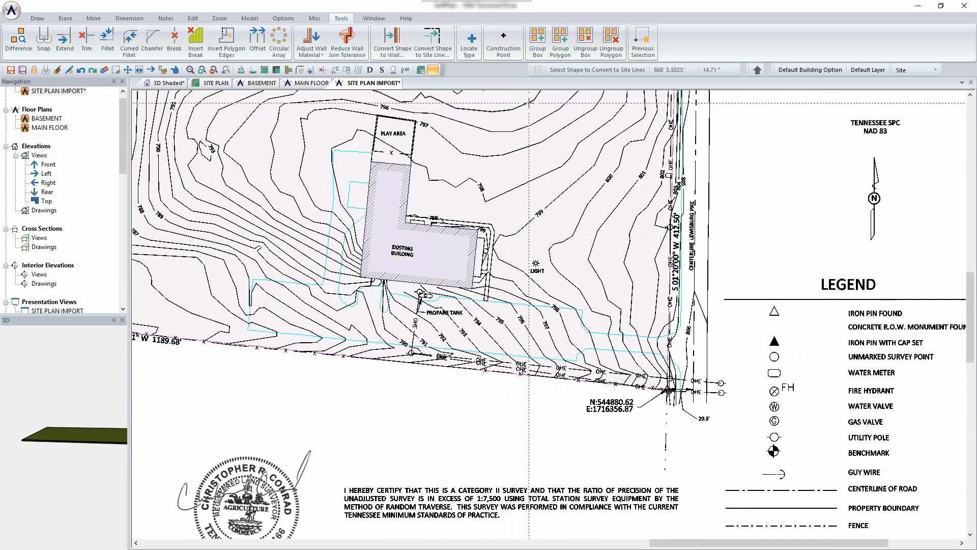
- Clear Site's Display Everything in Layer Setup to hide the survey, then recentre on the building
{"action": "left_click", "coordinate": [287, 19]}
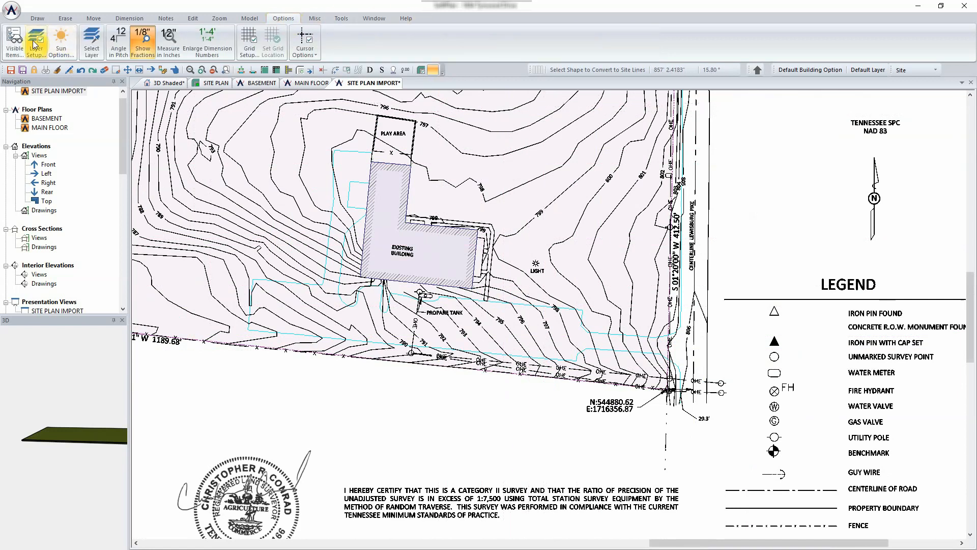
{"action": "left_click", "coordinate": [17, 45]}
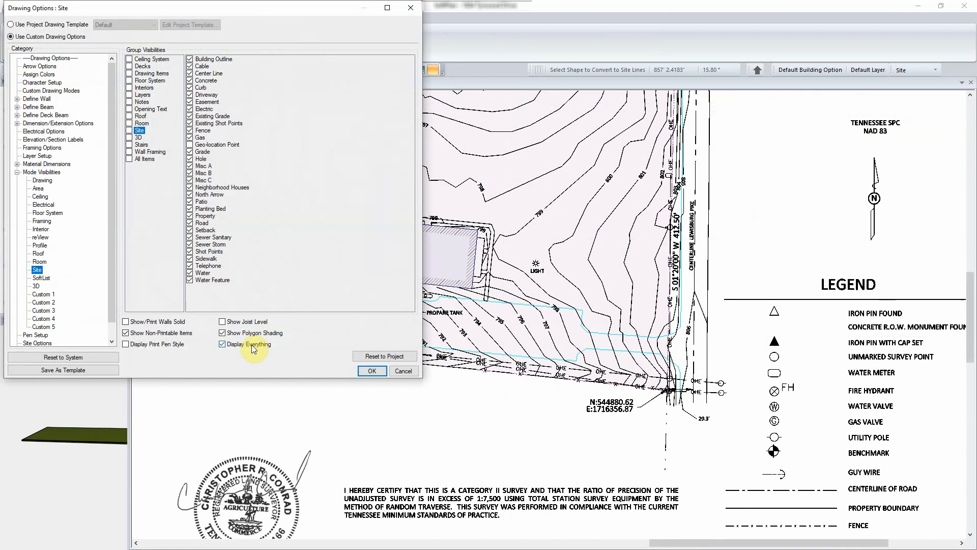
{"action": "left_click", "coordinate": [372, 371]}
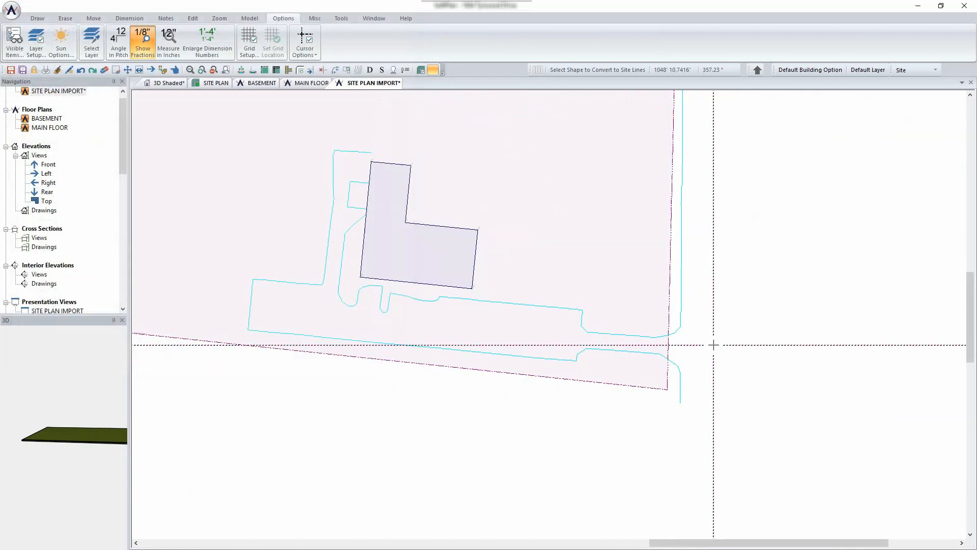
{"action": "scroll", "coordinate": [713, 346], "scroll_direction": "down", "scroll_amount": 2}
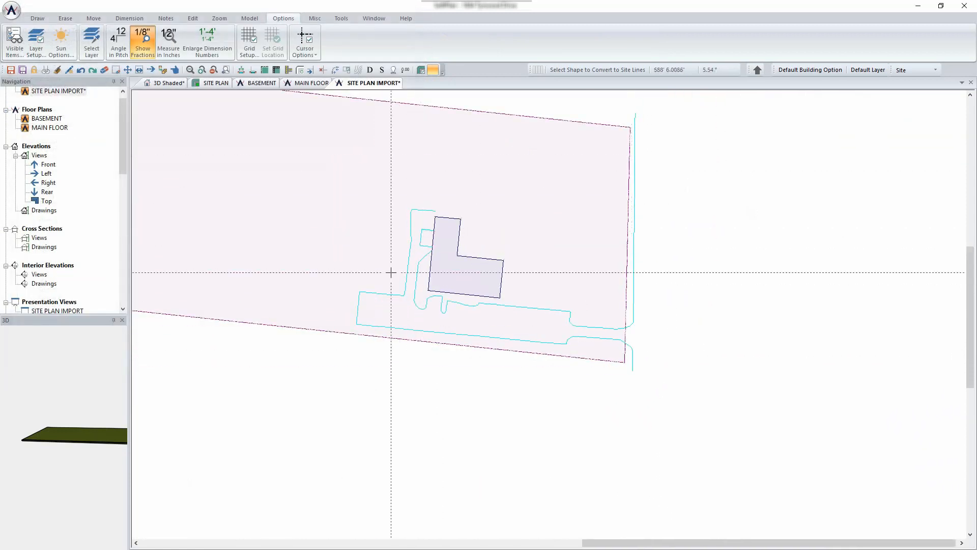
{"action": "scroll", "coordinate": [447, 234], "scroll_direction": "up", "scroll_amount": 2}
{"action": "scroll", "coordinate": [549, 314], "scroll_direction": "up", "scroll_amount": 4}
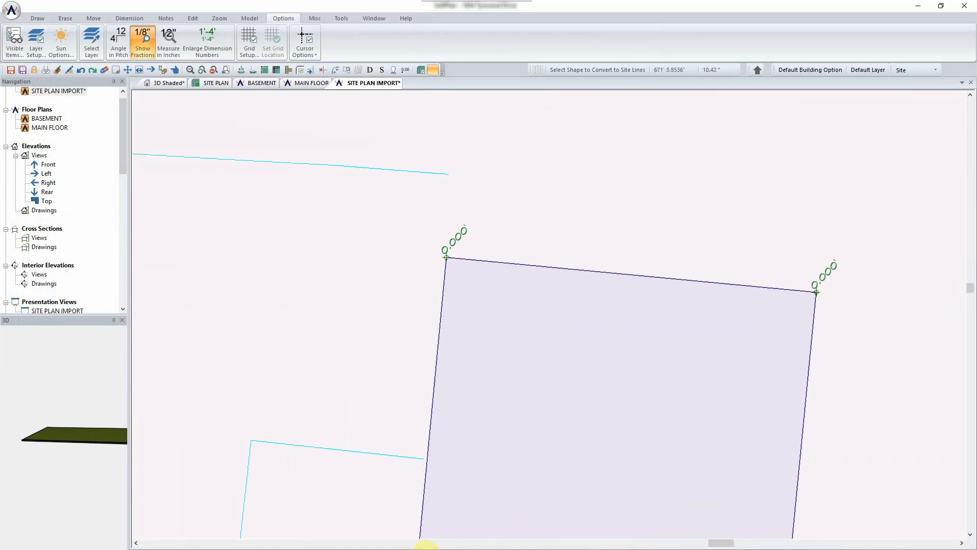
{"action": "scroll", "coordinate": [523, 496], "scroll_direction": "down", "scroll_amount": 4}
{"action": "middle_click_drag", "start_coordinate": [834, 429], "coordinate": [736, 264]}
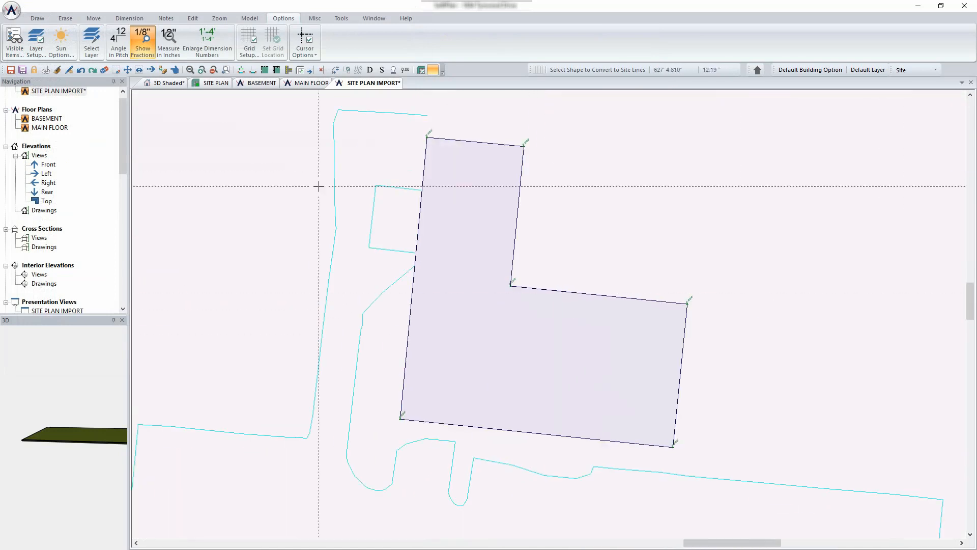
{"action": "scroll", "coordinate": [854, 476], "scroll_direction": "down", "scroll_amount": 2}
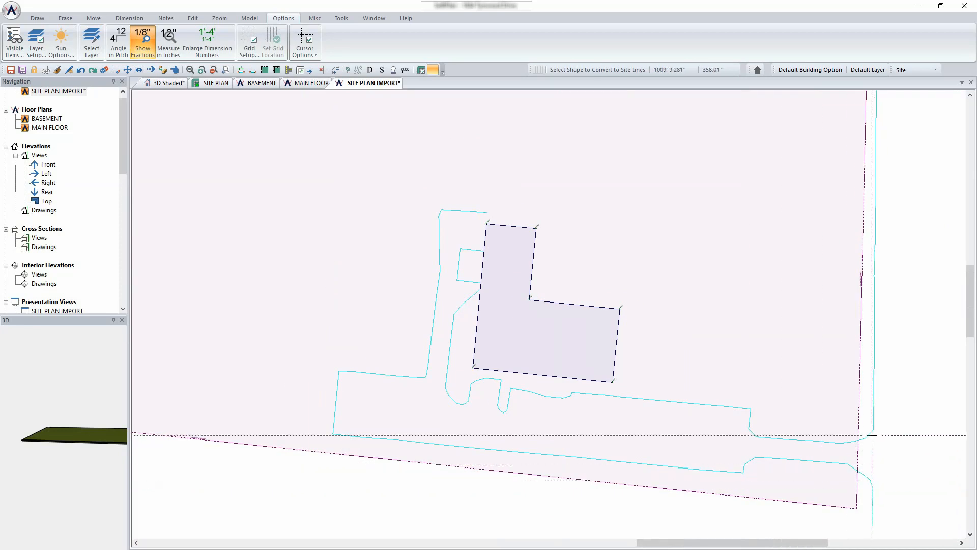
- Draw a driveway line, using the Line method, from the cyan line's end to the next corner
{"action": "left_click", "coordinate": [38, 19]}
{"action": "left_click", "coordinate": [59, 37]}
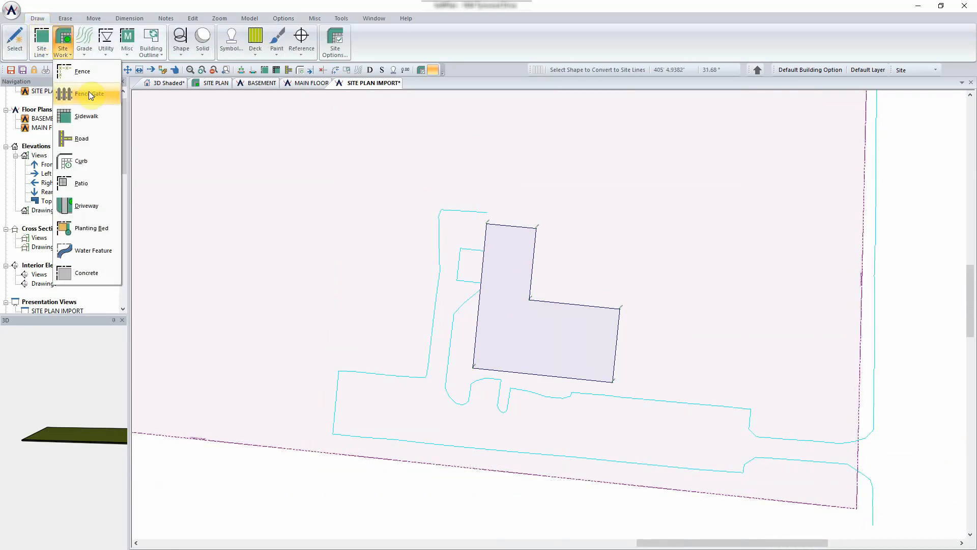
{"action": "left_click", "coordinate": [94, 206]}
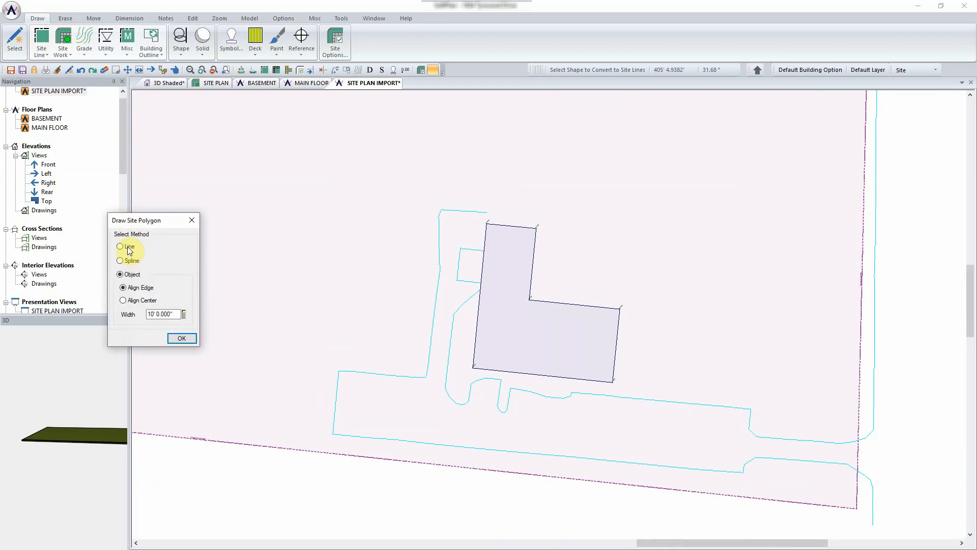
{"action": "left_click", "coordinate": [128, 247]}
{"action": "left_click", "coordinate": [180, 338]}
{"action": "scroll", "coordinate": [549, 313], "scroll_direction": "up", "scroll_amount": 5}
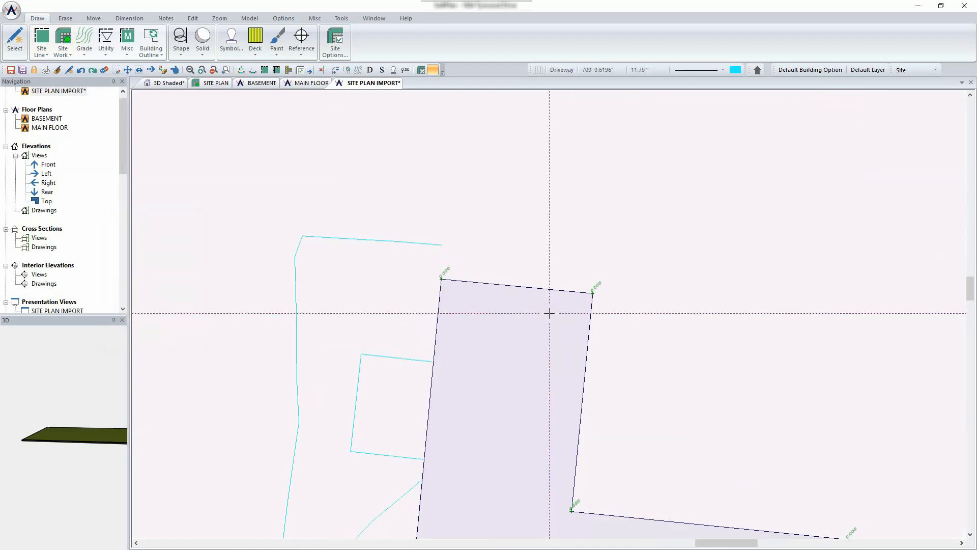
{"action": "scroll", "coordinate": [509, 282], "scroll_direction": "up", "scroll_amount": 3}
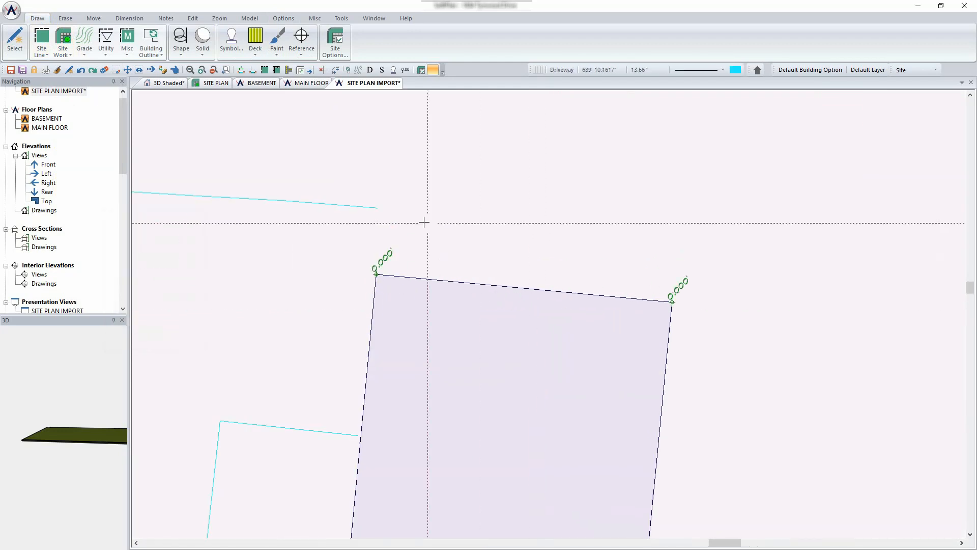
{"action": "left_click", "coordinate": [377, 207]}
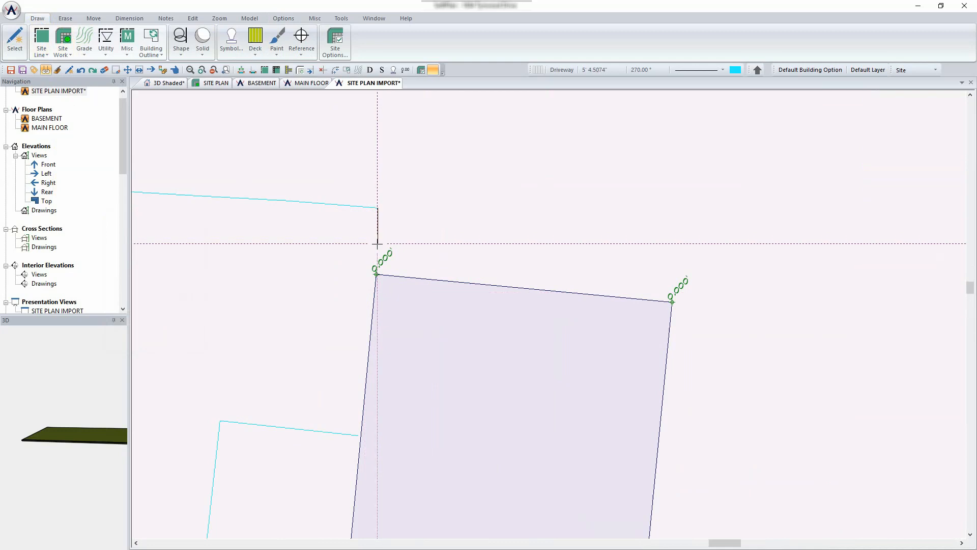
{"action": "left_click", "coordinate": [358, 435]}
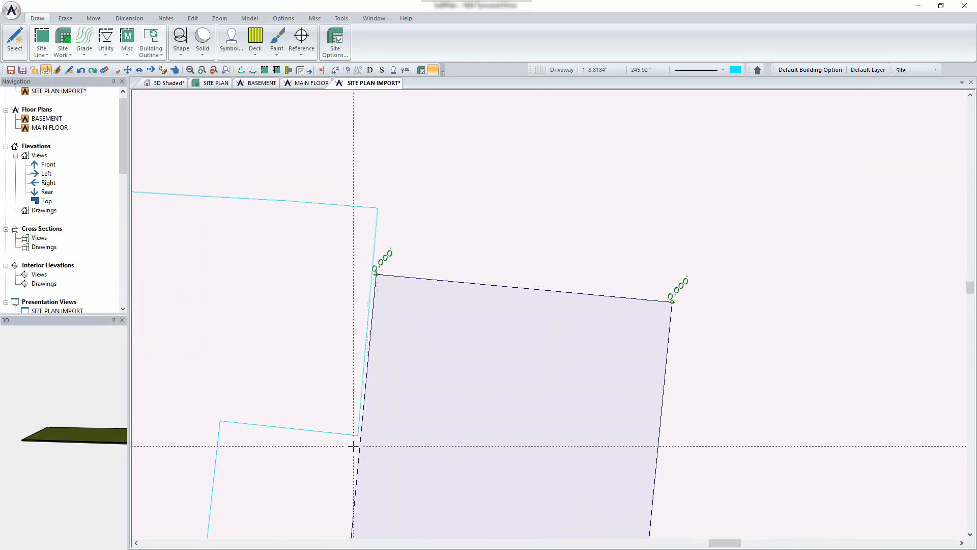
{"action": "scroll", "coordinate": [404, 436], "scroll_direction": "down", "scroll_amount": 2}
{"action": "scroll", "coordinate": [731, 436], "scroll_direction": "down", "scroll_amount": 2}
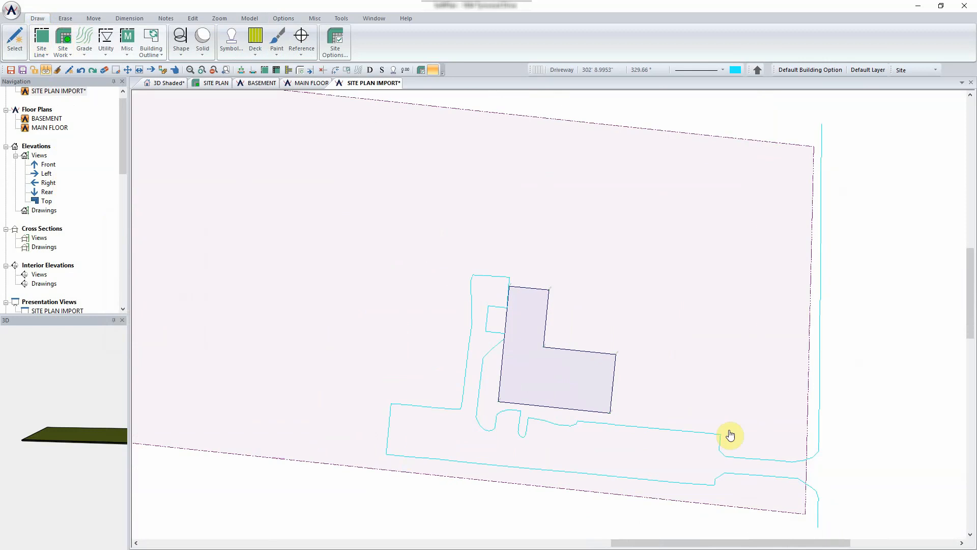
{"action": "scroll", "coordinate": [545, 312], "scroll_direction": "up", "scroll_amount": 5}
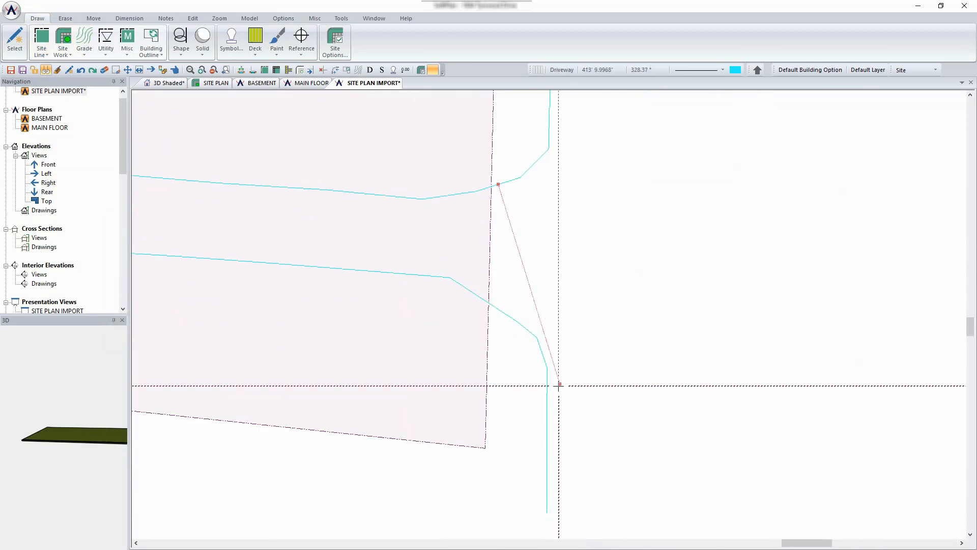
- Erase the three stray line pieces near the property edge
{"action": "key", "text": "Delete"}
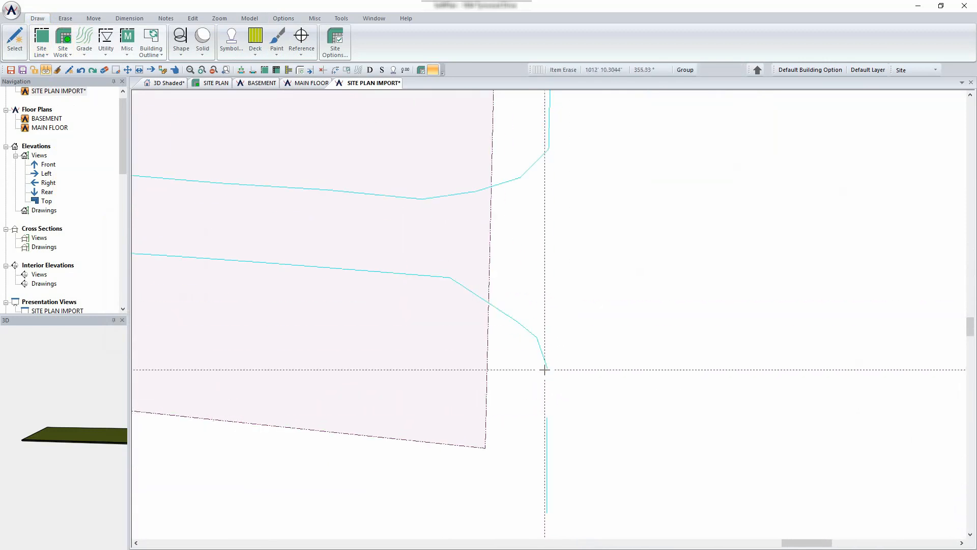
{"action": "left_click", "coordinate": [546, 368]}
{"action": "left_click", "coordinate": [549, 126]}
{"action": "left_click", "coordinate": [549, 149]}
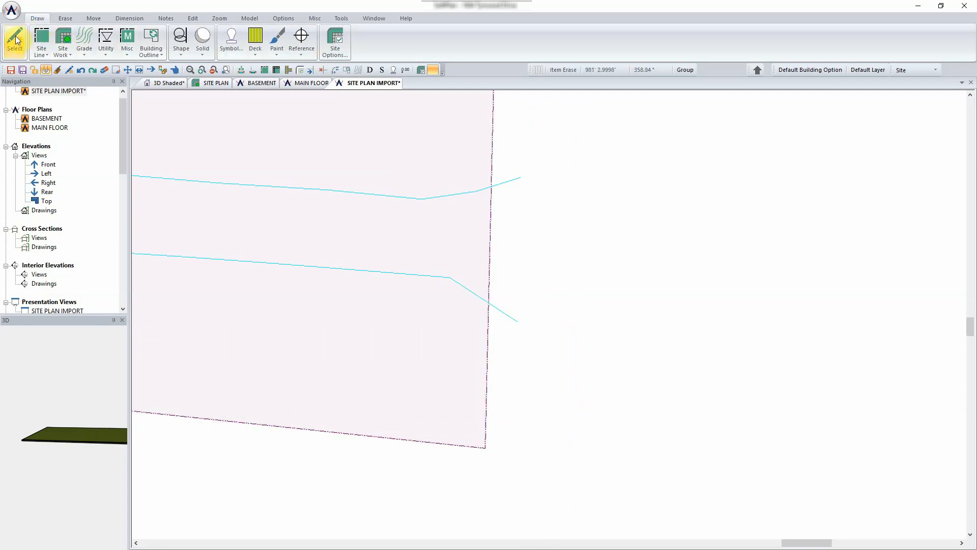
- Draw a Line-method driveway segment joining the upper and lower driveway line ends
{"action": "left_click", "coordinate": [58, 46]}
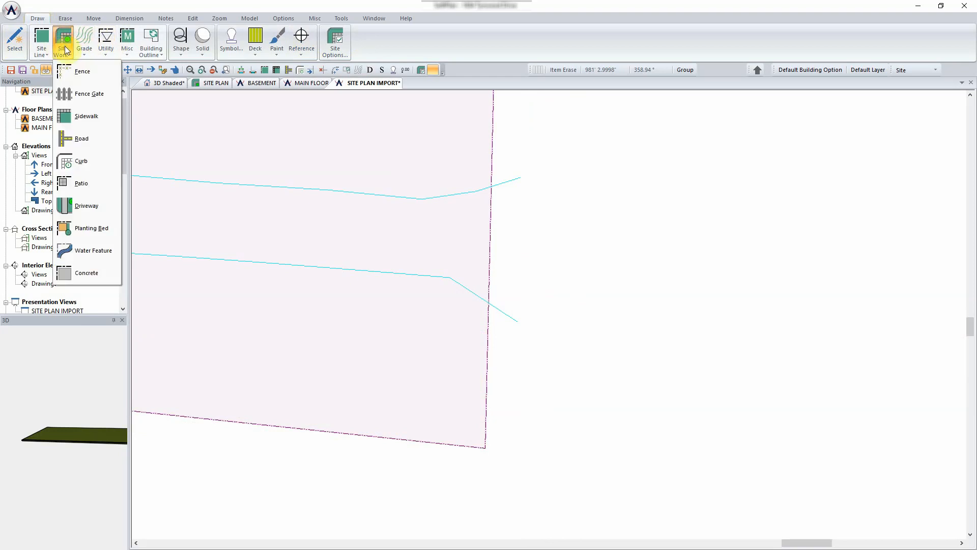
{"action": "left_click", "coordinate": [94, 208]}
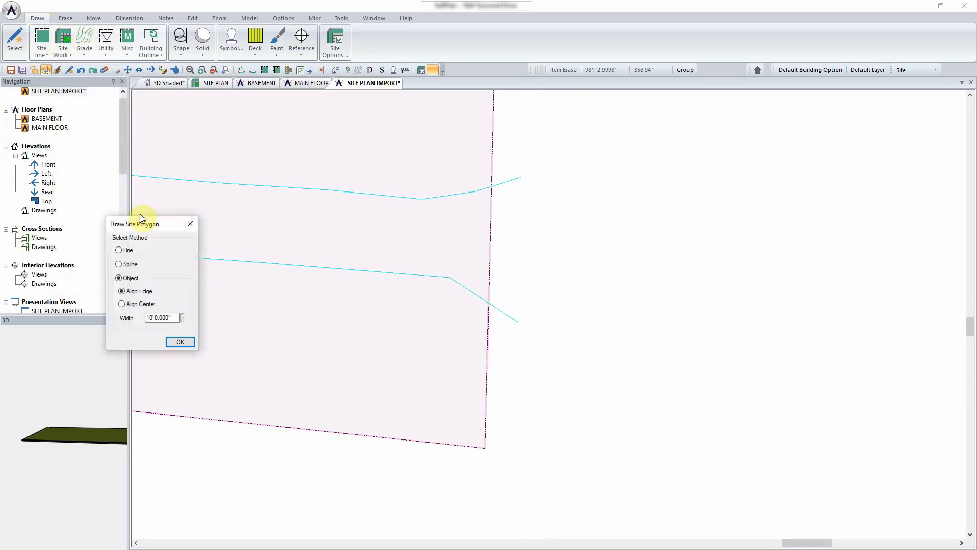
{"action": "left_click", "coordinate": [125, 249]}
{"action": "left_click", "coordinate": [180, 342]}
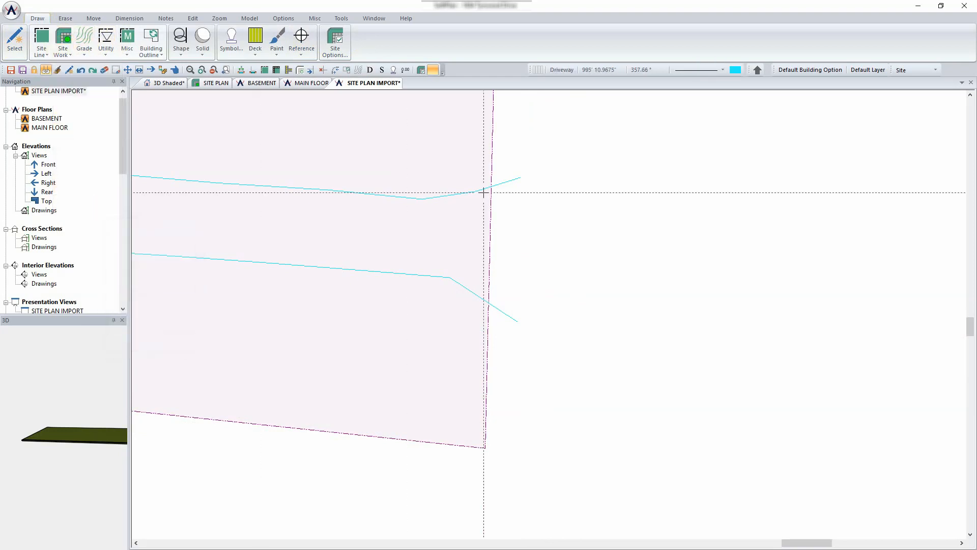
{"action": "left_click", "coordinate": [519, 178]}
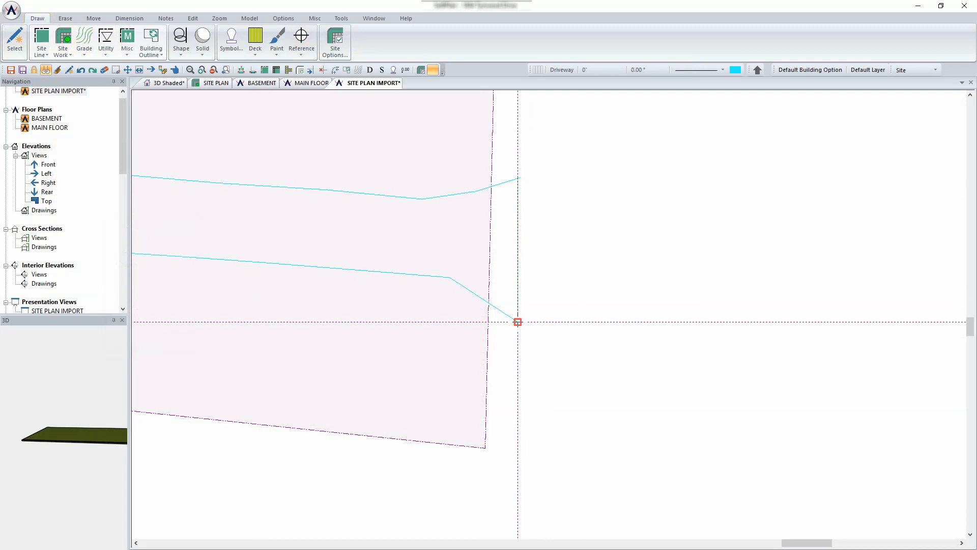
{"action": "left_click", "coordinate": [518, 321]}
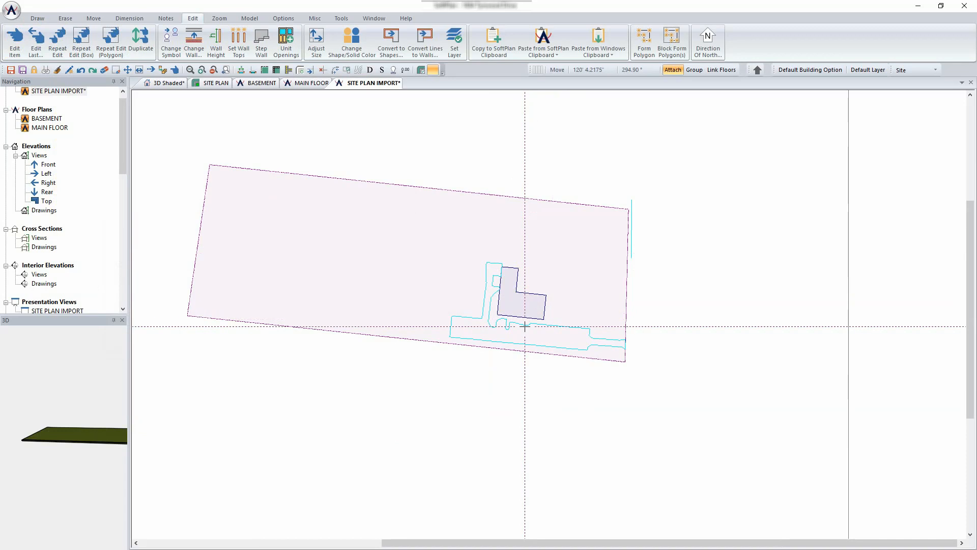
{"action": "scroll", "coordinate": [549, 315], "scroll_direction": "up", "scroll_amount": 2}
{"action": "scroll", "coordinate": [549, 314], "scroll_direction": "up", "scroll_amount": 3}
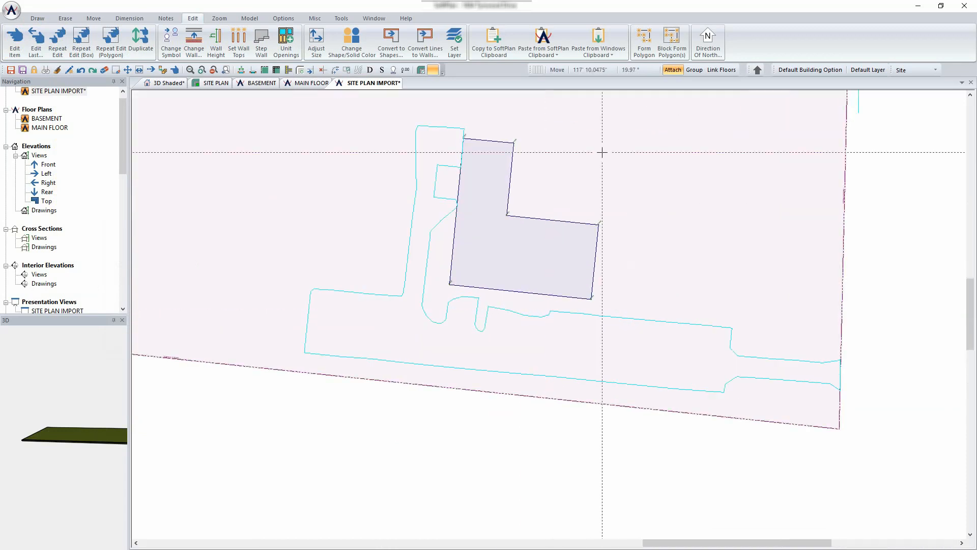
- Form a driveway polygon from the box-selected driveway lines and edit its properties
{"action": "left_click", "coordinate": [675, 47]}
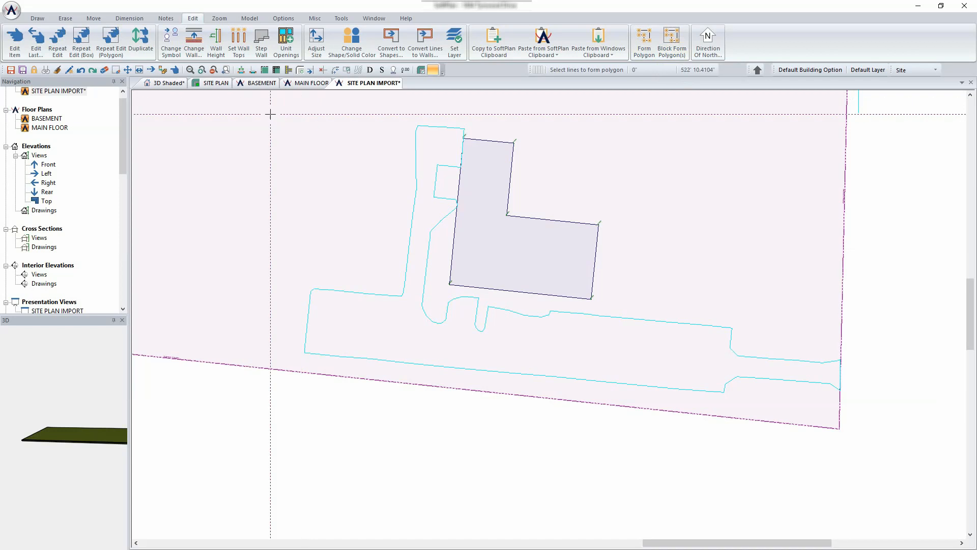
{"action": "mouse_move", "coordinate": [251, 109]}
{"action": "left_mouse_down"}
{"action": "mouse_move", "coordinate": [698, 295]}
{"action": "mouse_move", "coordinate": [877, 392]}
{"action": "mouse_move", "coordinate": [880, 407]}
{"action": "left_mouse_up"}
{"action": "left_click", "coordinate": [482, 350]}
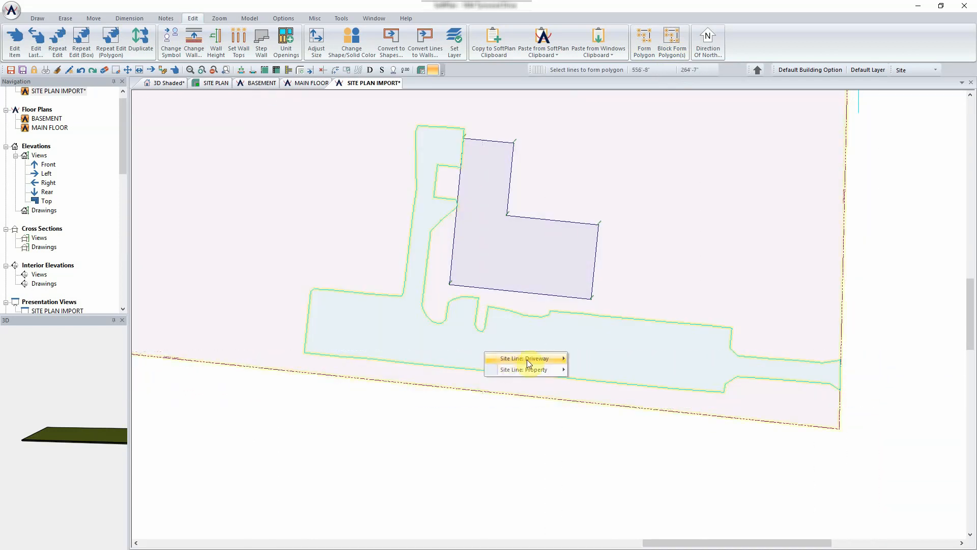
{"action": "mouse_move", "coordinate": [528, 363]}
{"action": "left_click", "coordinate": [601, 361]}
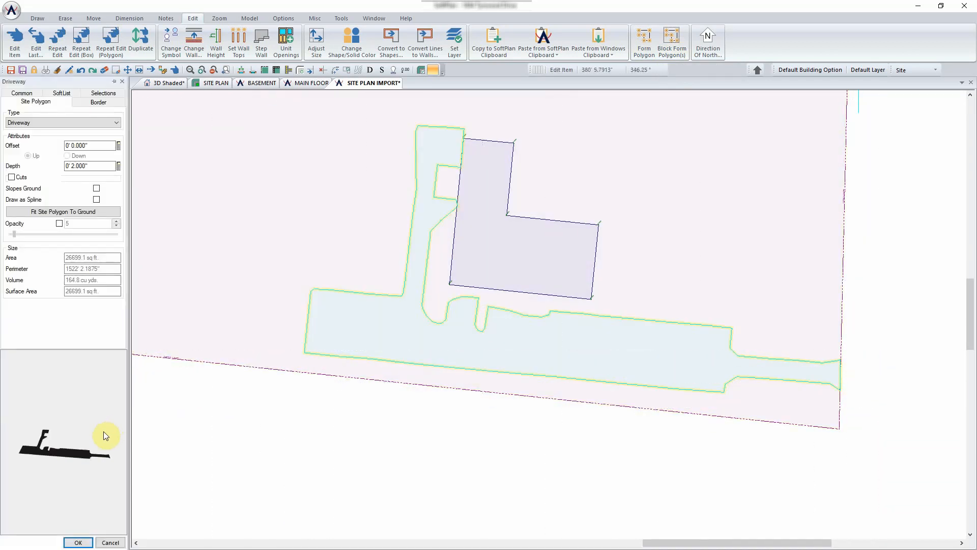
- Make the driveway cut 2" into the Ground, fit it to the ground, and view in 3D Shaded
{"action": "left_click_drag", "start_coordinate": [103, 431], "coordinate": [53, 423]}
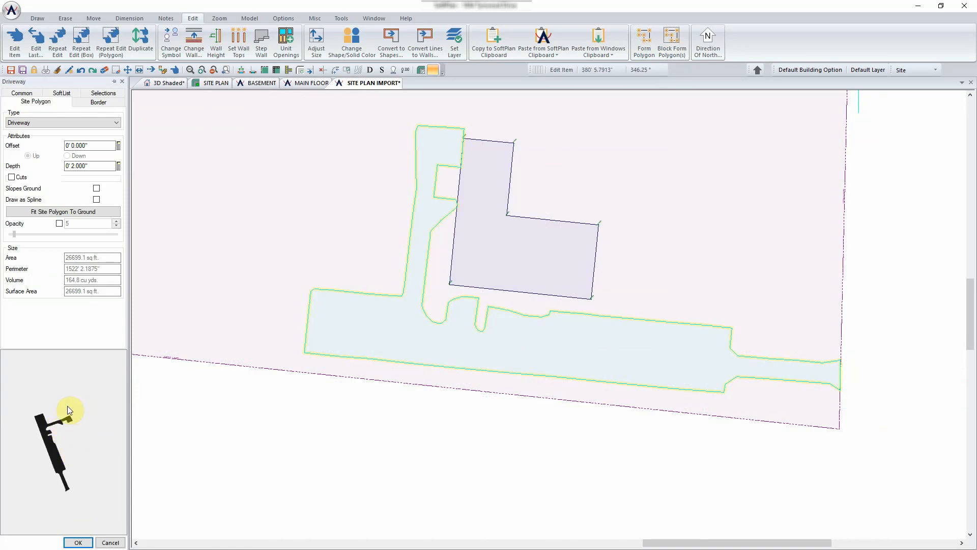
{"action": "left_click", "coordinate": [12, 177]}
{"action": "left_click", "coordinate": [27, 185]}
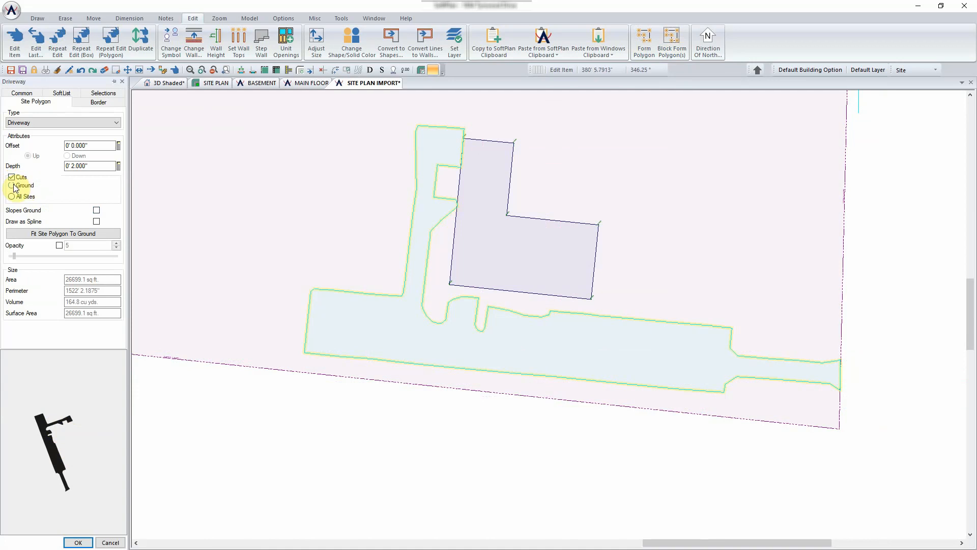
{"action": "left_click", "coordinate": [60, 234]}
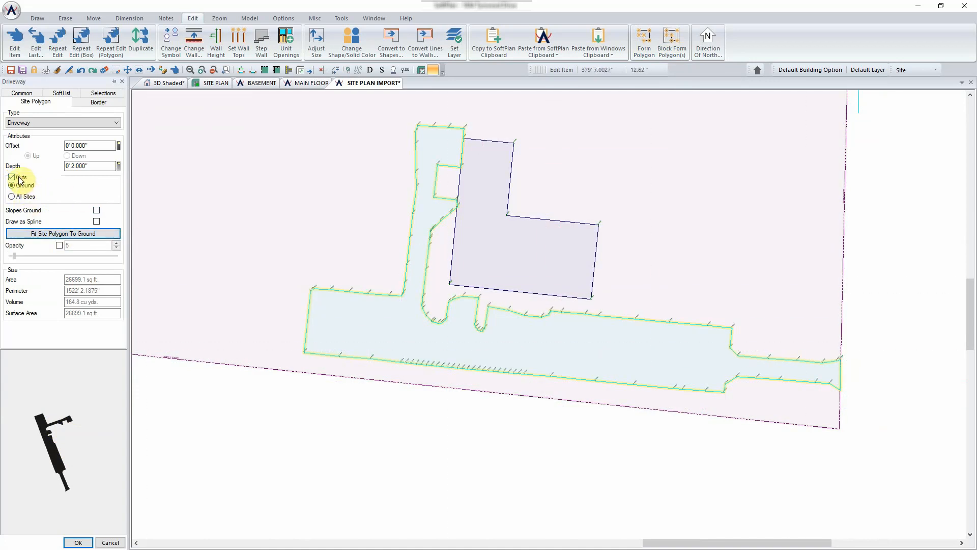
{"action": "left_click", "coordinate": [78, 542]}
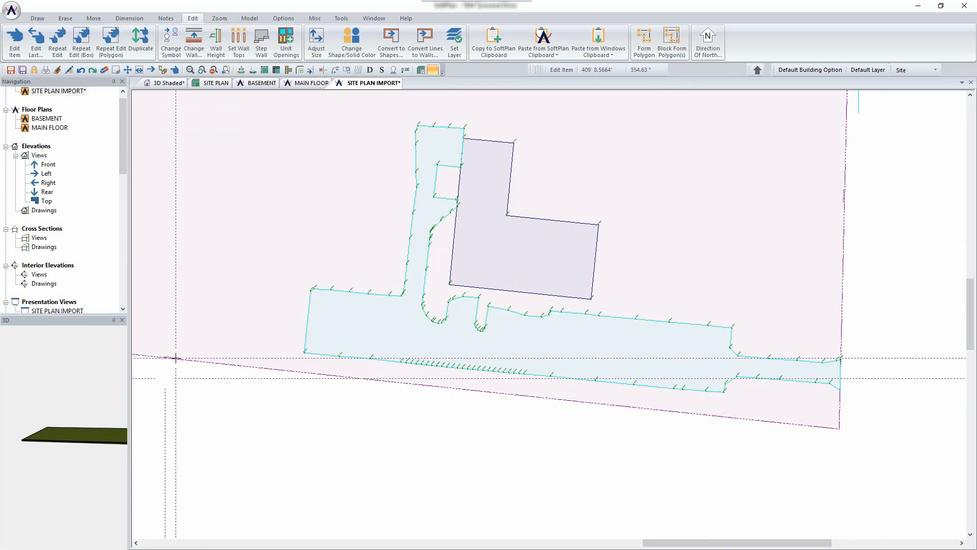
{"action": "left_click", "coordinate": [173, 85]}
- Aim the 3D shaded camera at the ground and orbit to show the driveway and L-shaped building pit
{"action": "left_click", "coordinate": [530, 361]}
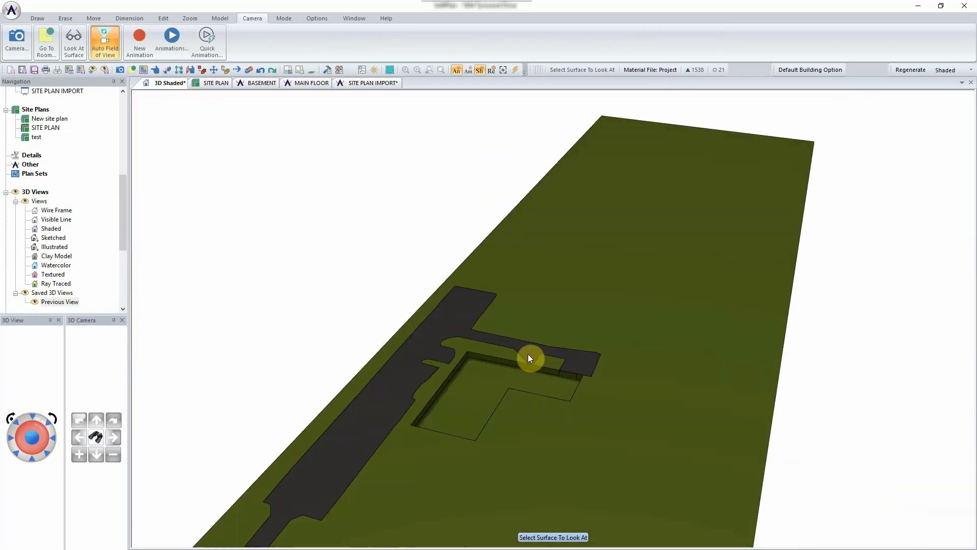
{"action": "middle_click_drag", "start_coordinate": [285, 443], "coordinate": [427, 462]}
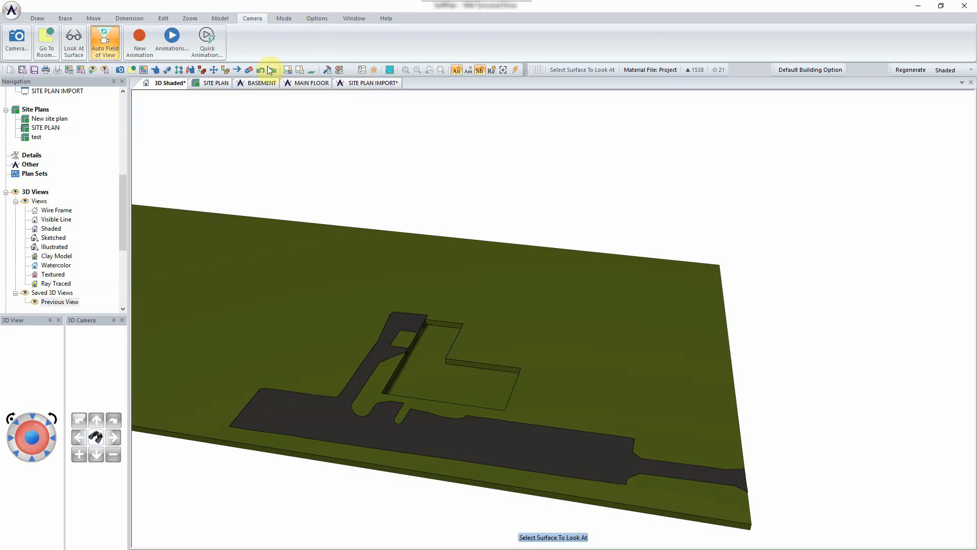
{"action": "left_click_drag", "start_coordinate": [122, 181], "coordinate": [115, 86]}
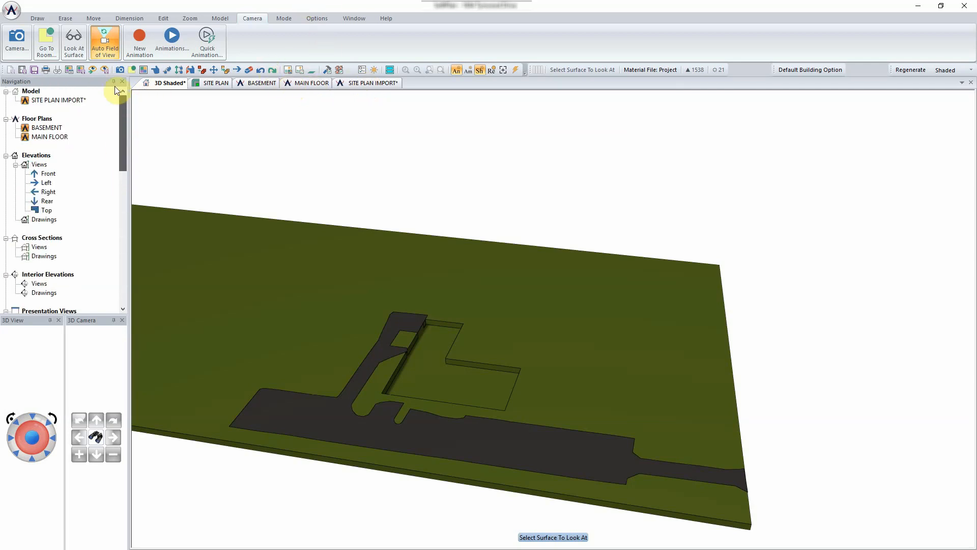
- Remove the SITE PLAN IMPORT floor from the 3D model and save the changes
{"action": "left_click", "coordinate": [75, 102]}
{"action": "right_click", "coordinate": [73, 102]}
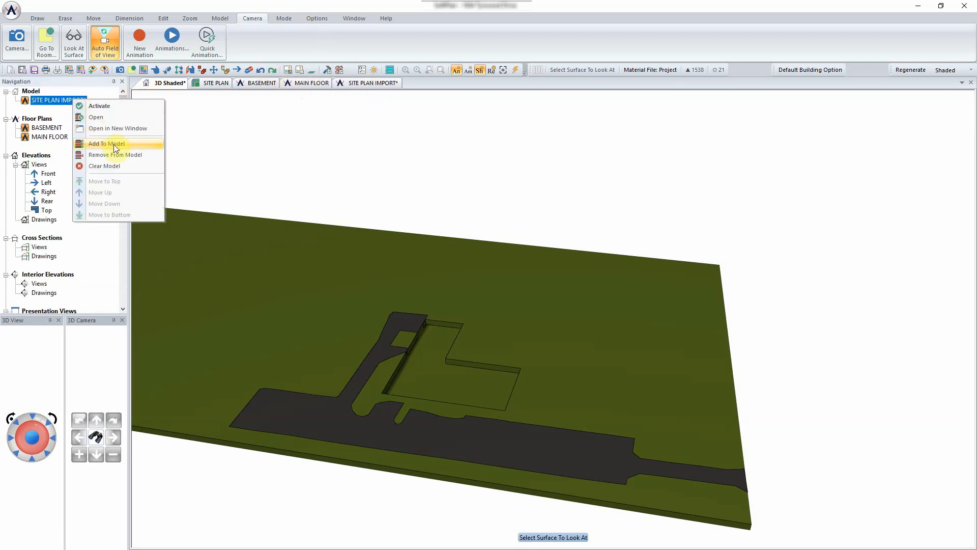
{"action": "left_click", "coordinate": [116, 155]}
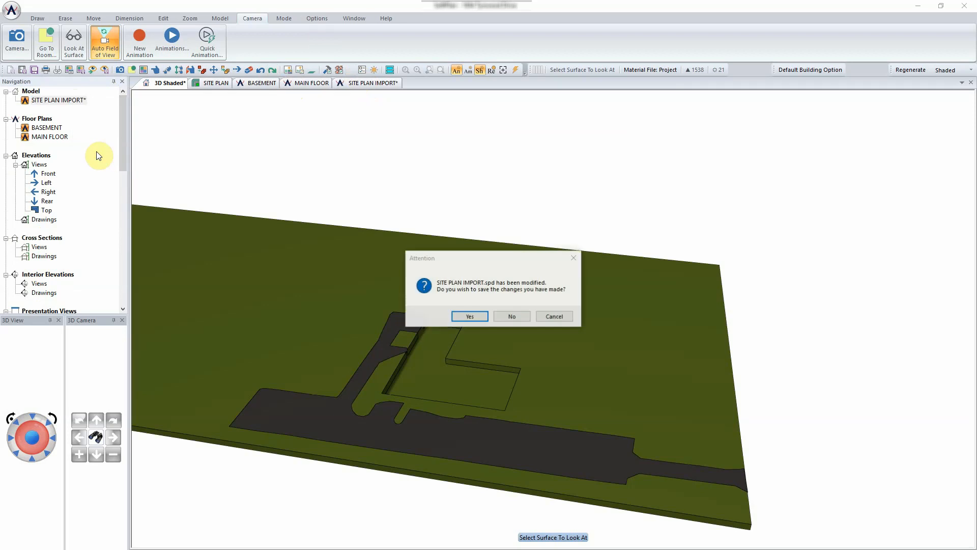
{"action": "left_click", "coordinate": [473, 318]}
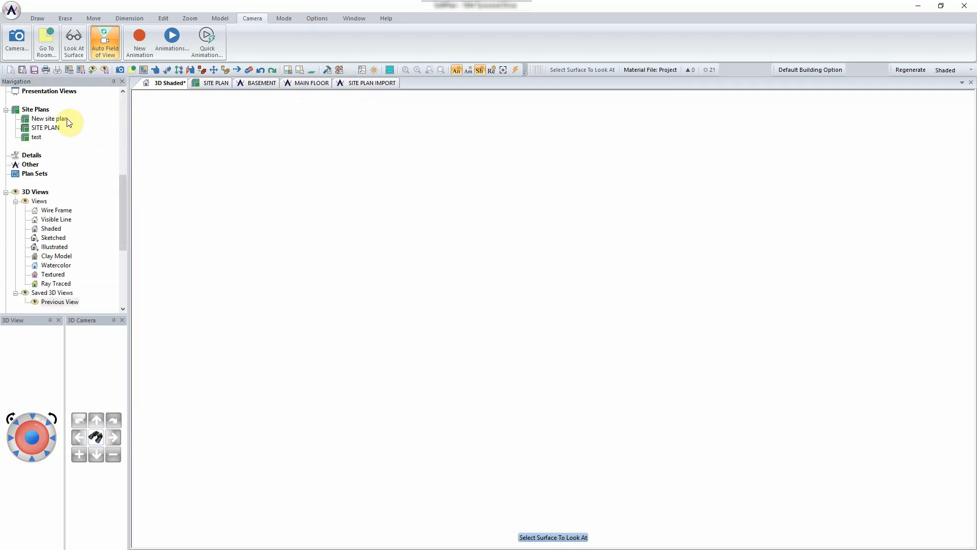
- Open the MAIN FLOOR plan from the Navigation tree
{"action": "left_click_drag", "start_coordinate": [121, 184], "coordinate": [120, 92]}
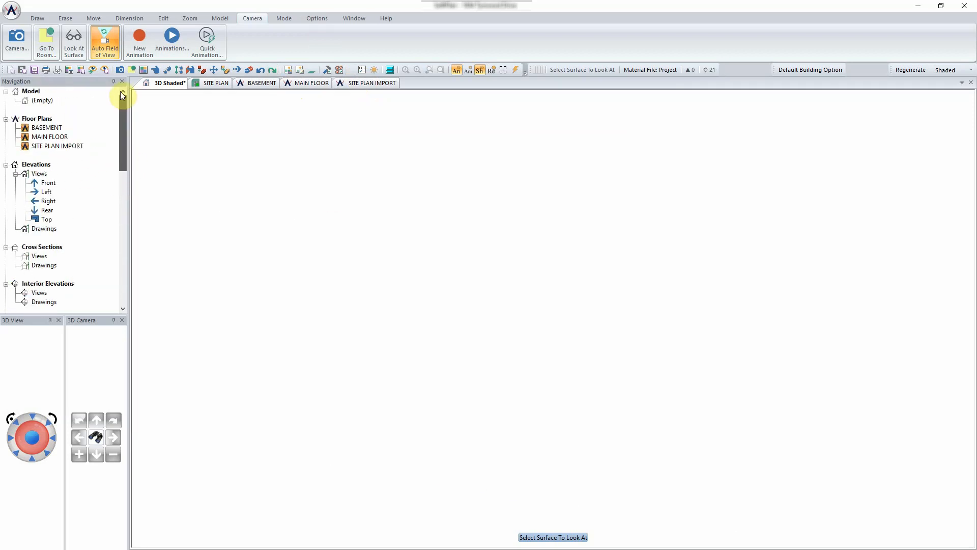
{"action": "left_click", "coordinate": [54, 131]}
{"action": "left_click_drag", "start_coordinate": [54, 130], "coordinate": [48, 101]}
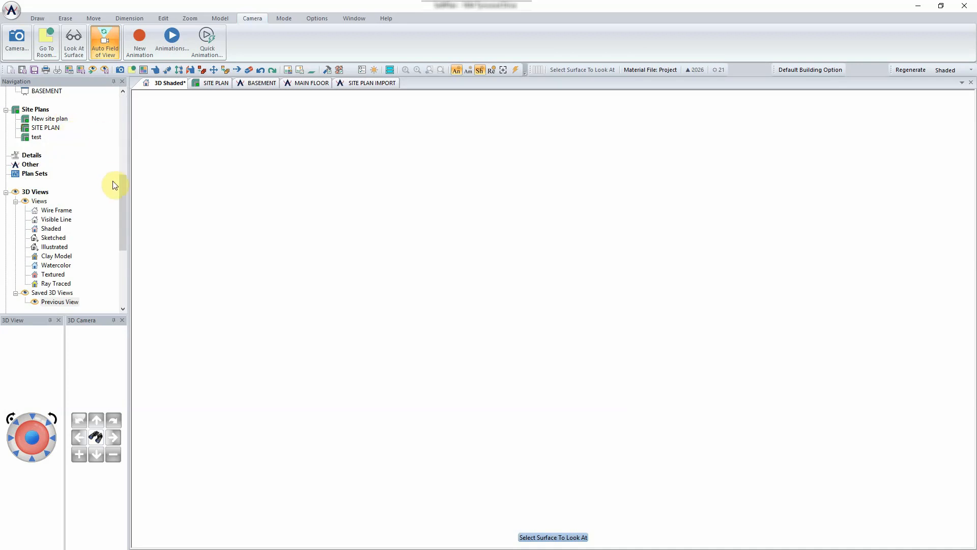
{"action": "left_click_drag", "start_coordinate": [121, 176], "coordinate": [120, 94]}
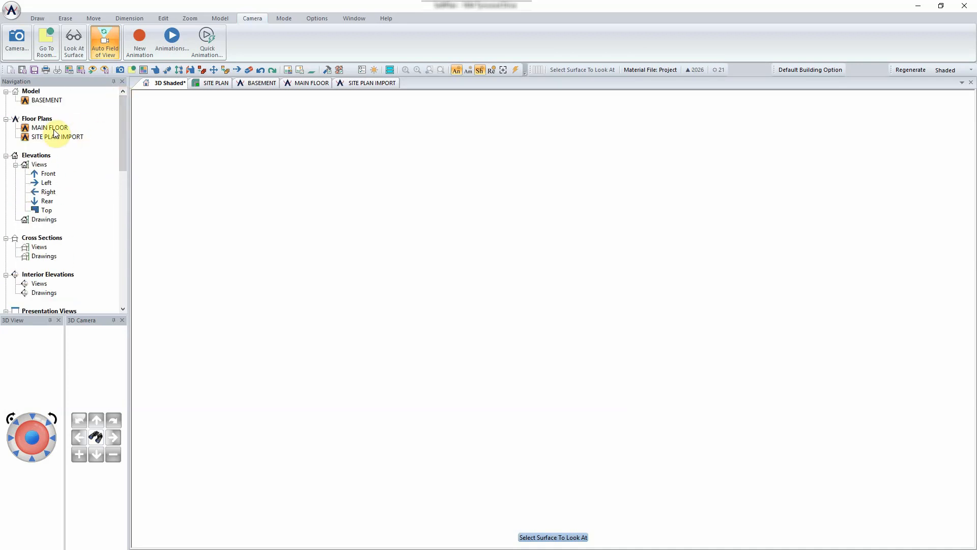
{"action": "left_click_drag", "start_coordinate": [55, 129], "coordinate": [56, 99]}
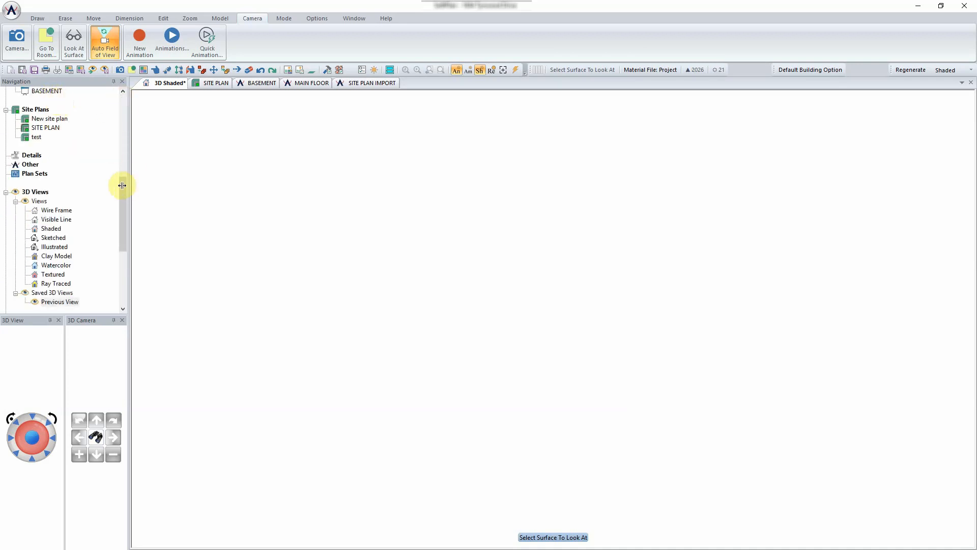
{"action": "left_click_drag", "start_coordinate": [122, 181], "coordinate": [118, 91]}
{"action": "left_click", "coordinate": [60, 100]}
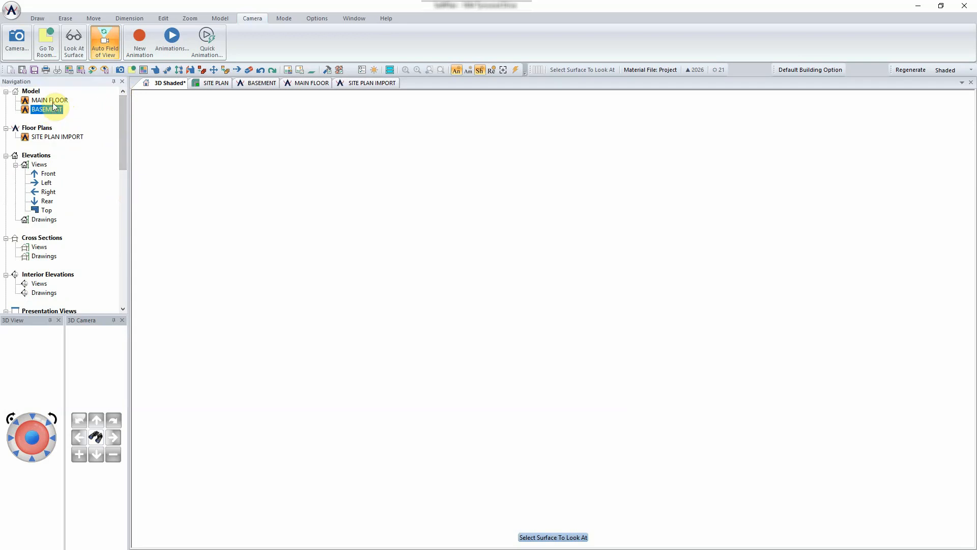
{"action": "left_click", "coordinate": [309, 84]}
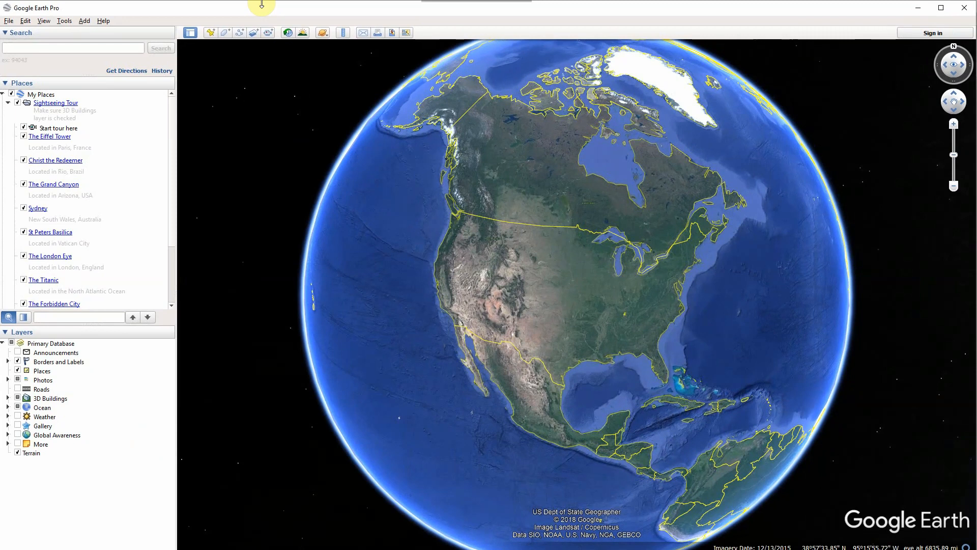
- Search Google Earth for the project property's street address and fly to it
{"action": "left_click", "coordinate": [27, 47]}
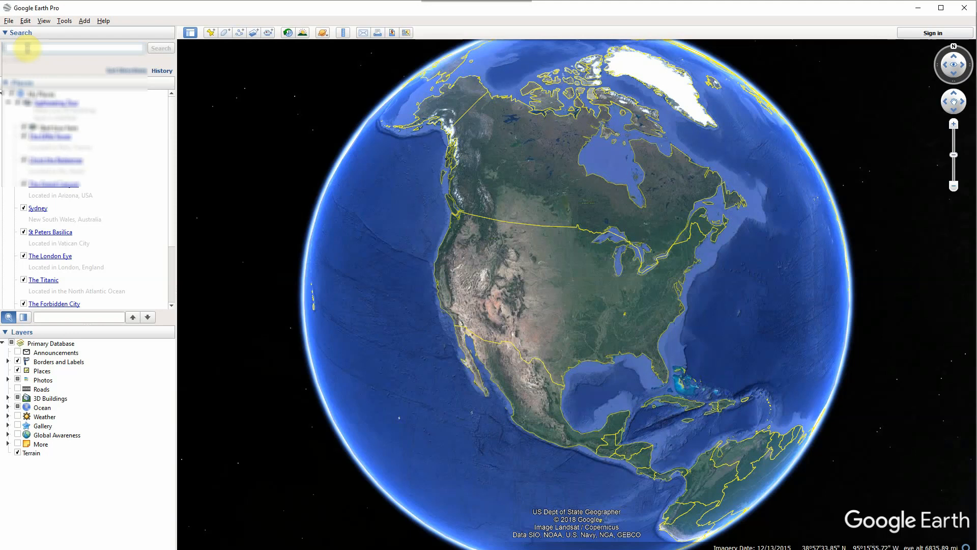
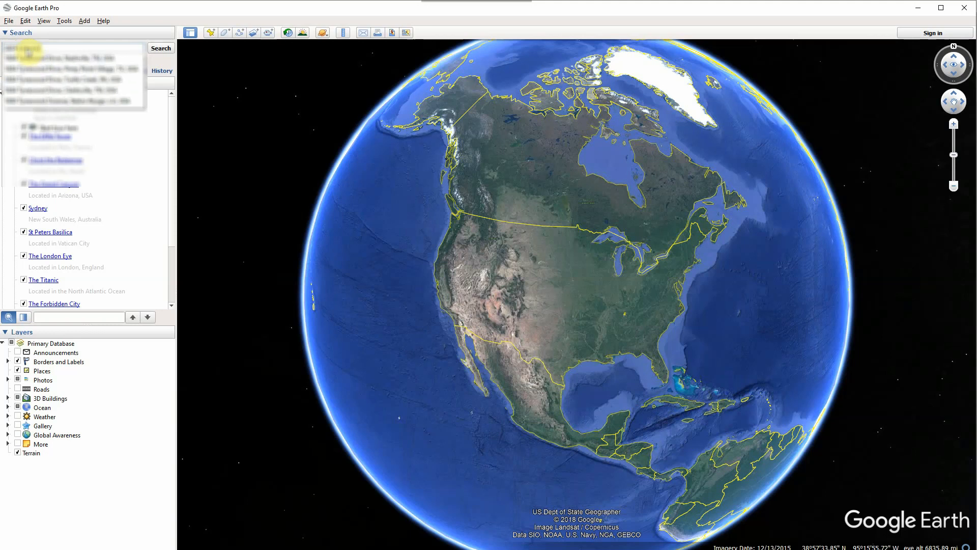
{"action": "left_click", "coordinate": [71, 59]}
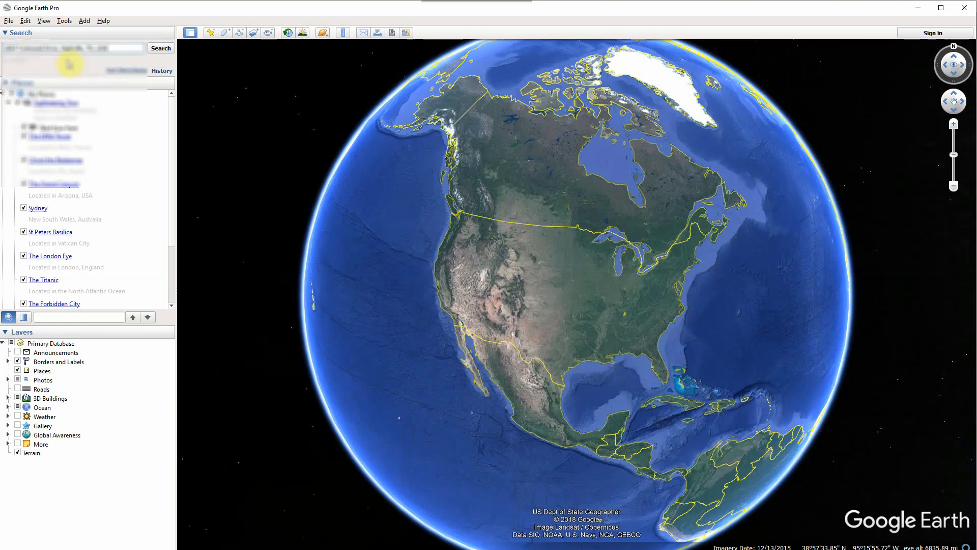
{"action": "left_click", "coordinate": [160, 49]}
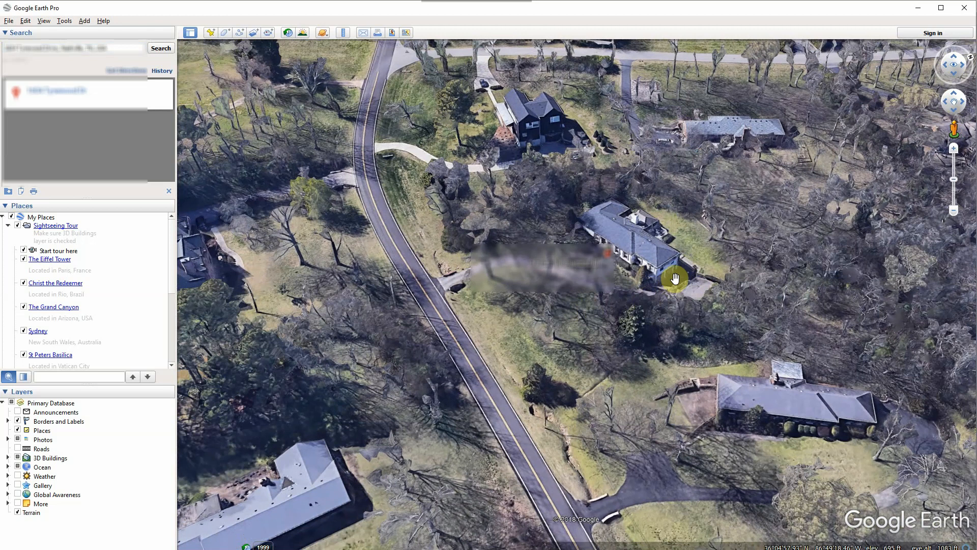
- Zoom and tilt around the house to study the lot, then shrink Google Earth to reveal SoftPlan
{"action": "scroll", "coordinate": [601, 250], "scroll_direction": "up", "scroll_amount": 1}
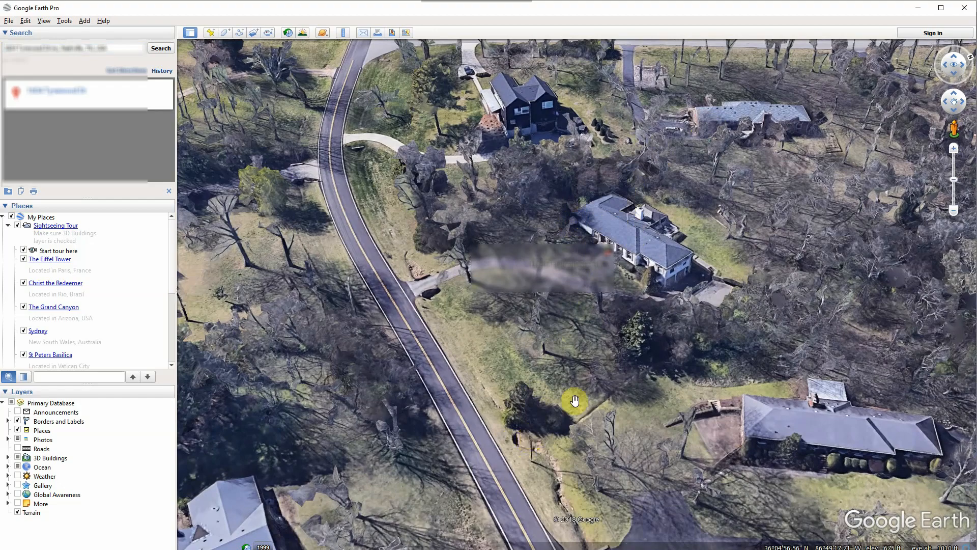
{"action": "scroll", "coordinate": [621, 302], "scroll_direction": "up", "scroll_amount": 1}
{"action": "middle_click_drag", "start_coordinate": [621, 302], "coordinate": [655, 375]}
{"action": "middle_click_drag", "start_coordinate": [660, 352], "coordinate": [657, 216]}
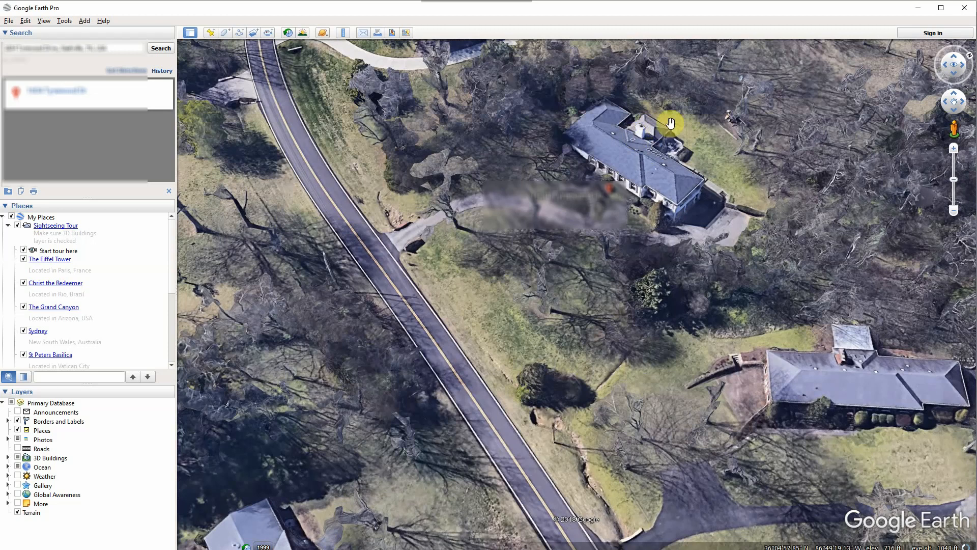
{"action": "scroll", "coordinate": [650, 143], "scroll_direction": "up", "scroll_amount": 1}
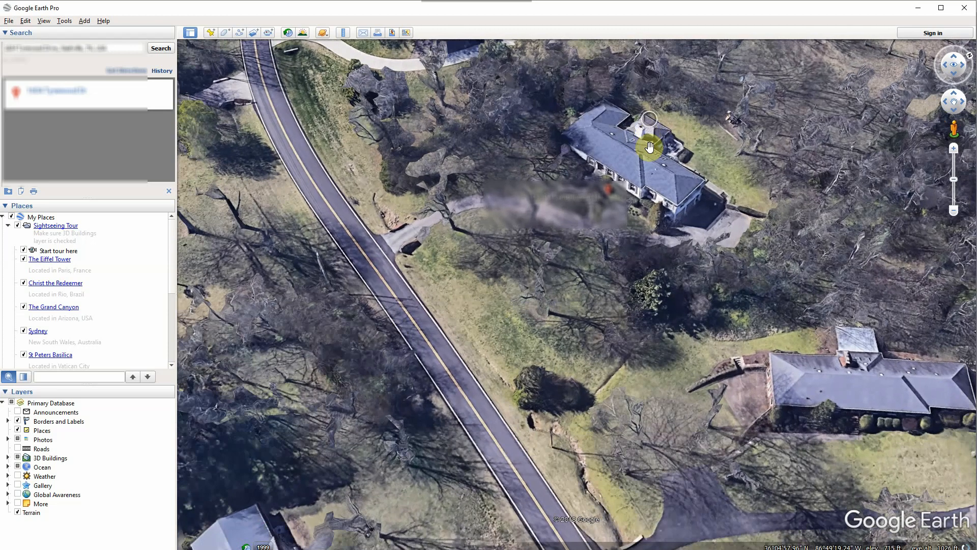
{"action": "scroll", "coordinate": [649, 148], "scroll_direction": "down", "scroll_amount": 2}
{"action": "scroll", "coordinate": [652, 140], "scroll_direction": "up", "scroll_amount": 1}
{"action": "scroll", "coordinate": [651, 140], "scroll_direction": "up", "scroll_amount": 1}
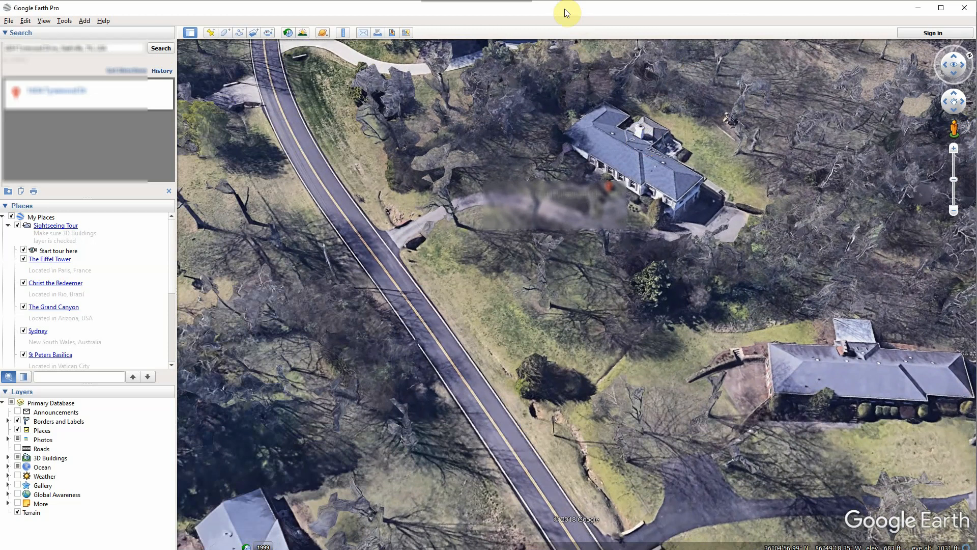
{"action": "left_click_drag", "start_coordinate": [563, 1], "coordinate": [976, 23]}
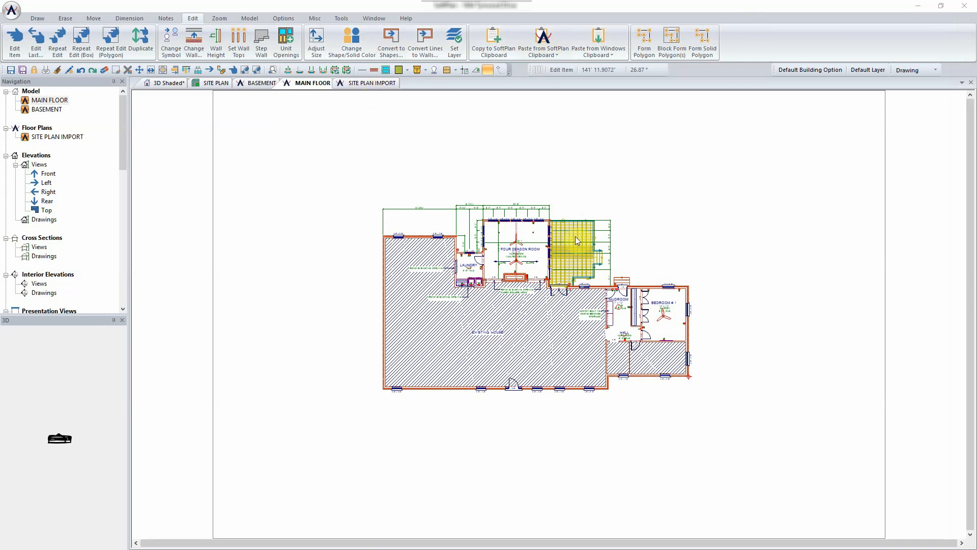
- Switch to the BASEMENT plan with the Site layer set active
{"action": "left_click", "coordinate": [256, 83]}
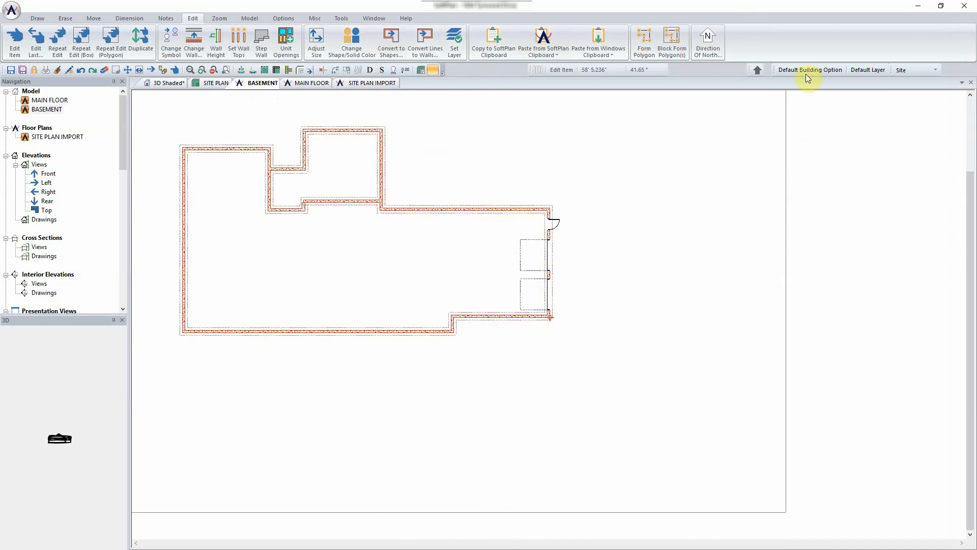
{"action": "left_click", "coordinate": [916, 69]}
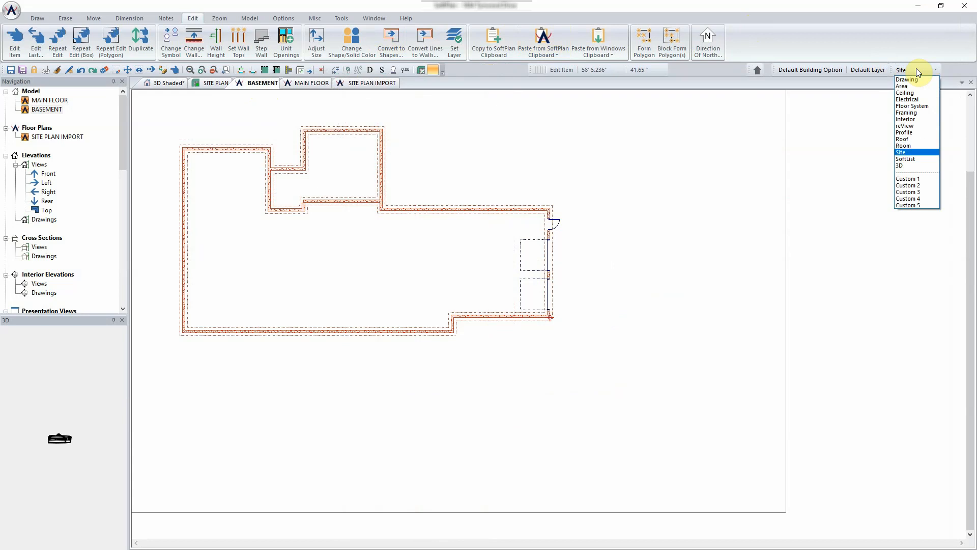
{"action": "left_click", "coordinate": [915, 150]}
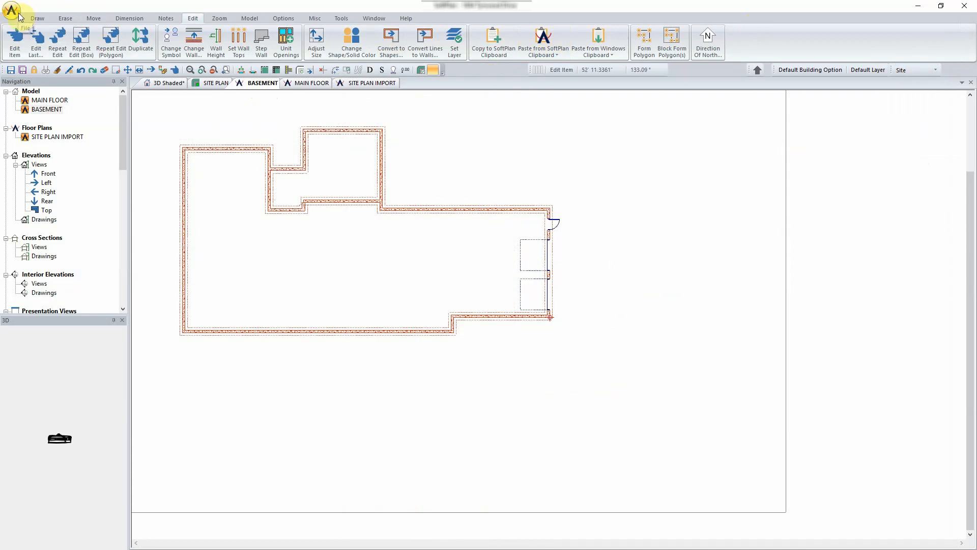
- Generate a building outline from the basement walls and name the new drawing 'FF Site'
{"action": "left_click", "coordinate": [38, 17]}
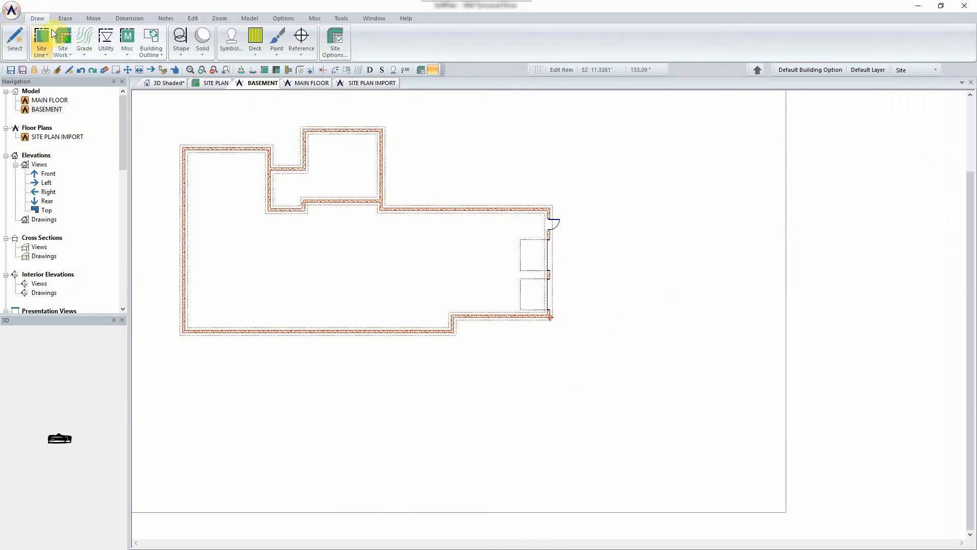
{"action": "left_click", "coordinate": [155, 44]}
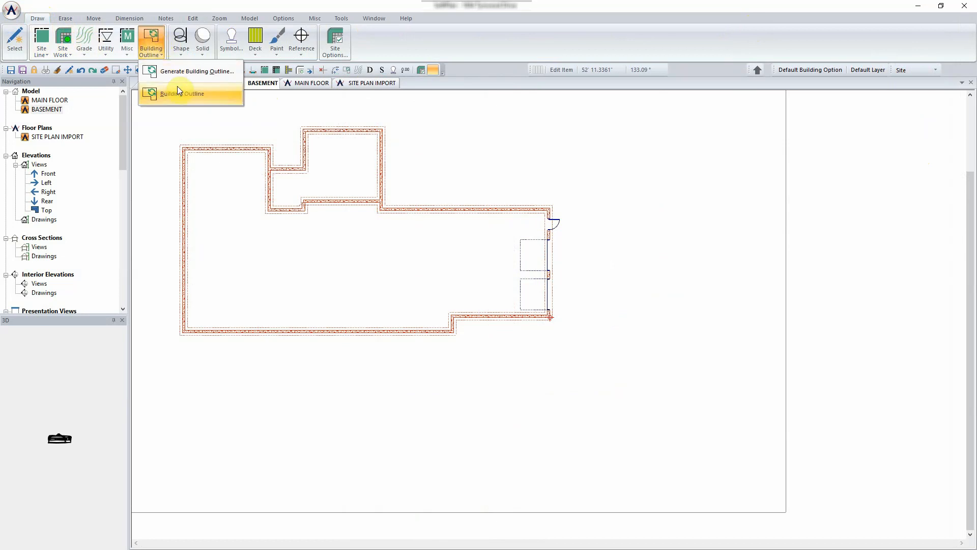
{"action": "left_click", "coordinate": [193, 70]}
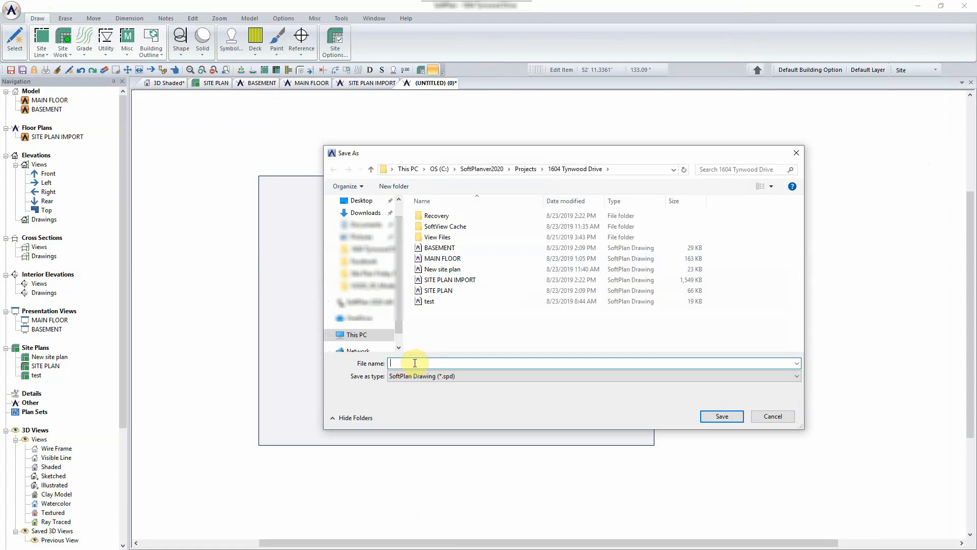
{"action": "type", "text": "FF Site Plan"}
- Save the drawing as FF Site Plan and review the outline's 3863.5 sq ft area and 7' 0" ground cut
{"action": "left_click", "coordinate": [724, 416]}
{"action": "scroll", "coordinate": [720, 404], "scroll_direction": "down", "scroll_amount": 3}
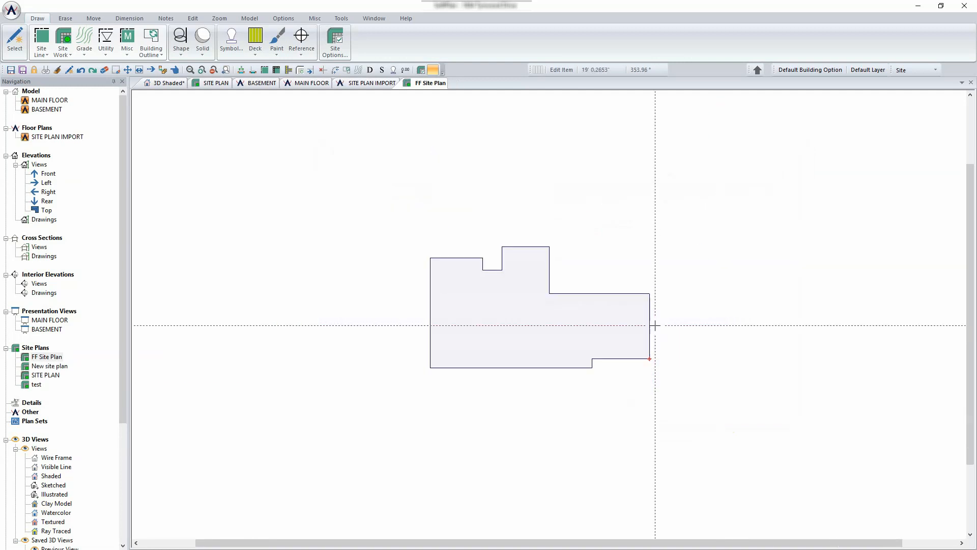
{"action": "right_click", "coordinate": [541, 318]}
{"action": "left_click", "coordinate": [576, 342]}
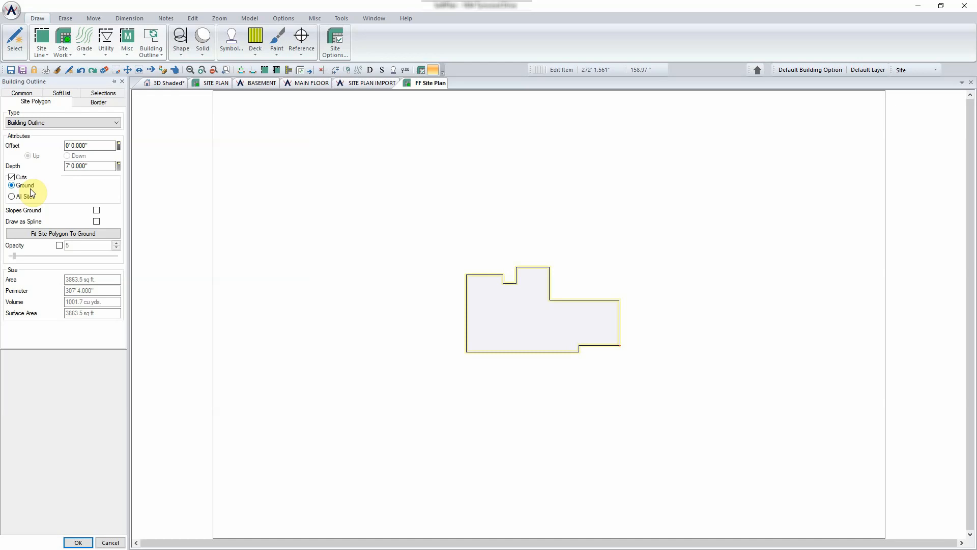
{"action": "left_click", "coordinate": [107, 541]}
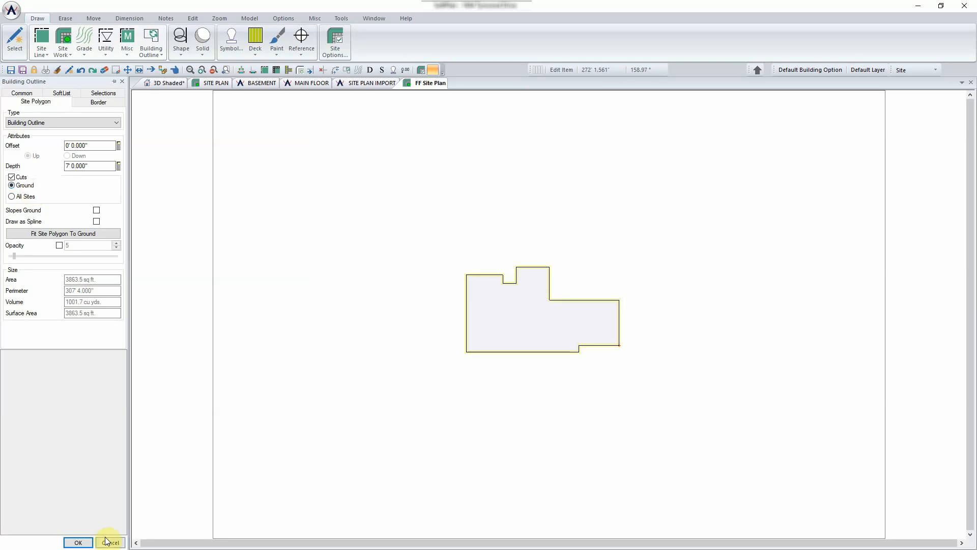
- Change the drawing's workspace limit from 420' to 640' wide by 480' high
{"action": "left_click", "coordinate": [11, 10]}
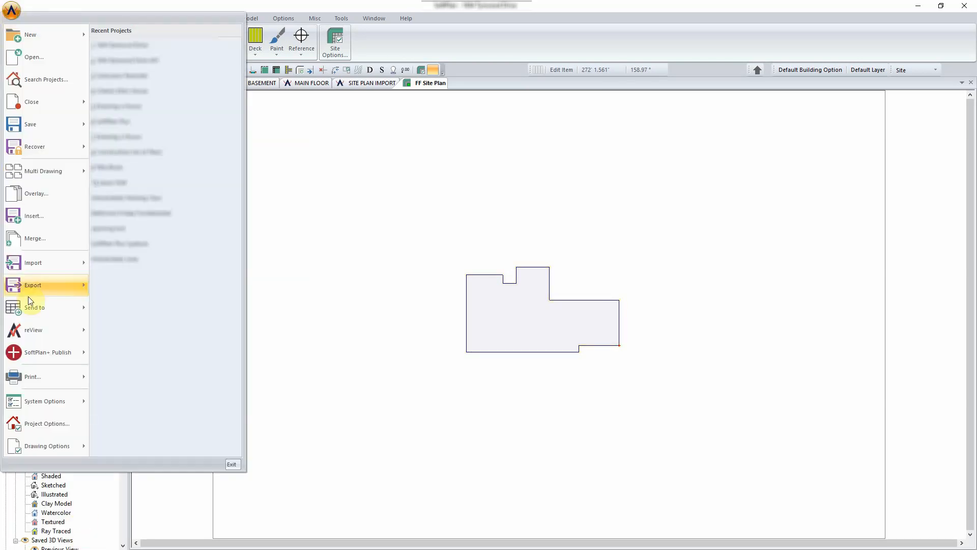
{"action": "mouse_move", "coordinate": [52, 442]}
{"action": "left_click", "coordinate": [125, 440]}
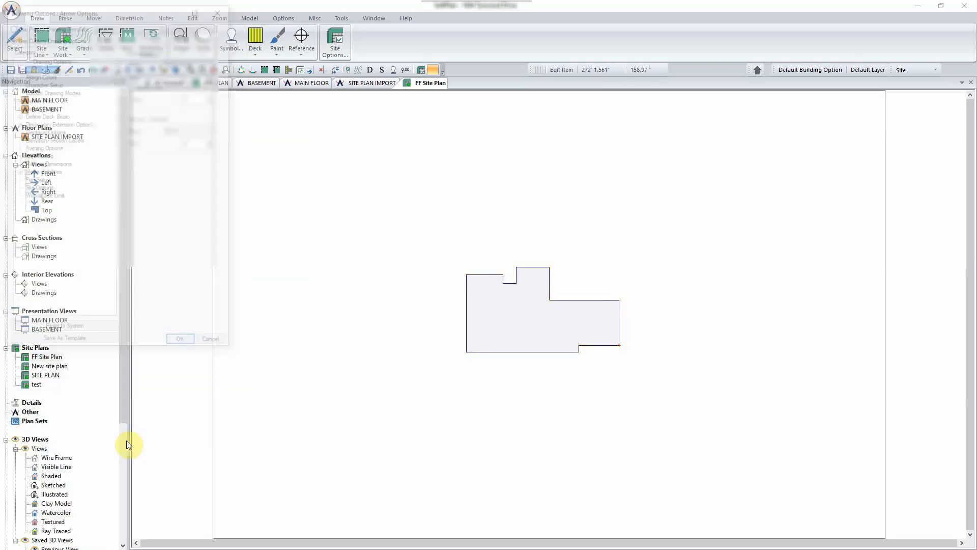
{"action": "left_click", "coordinate": [43, 197]}
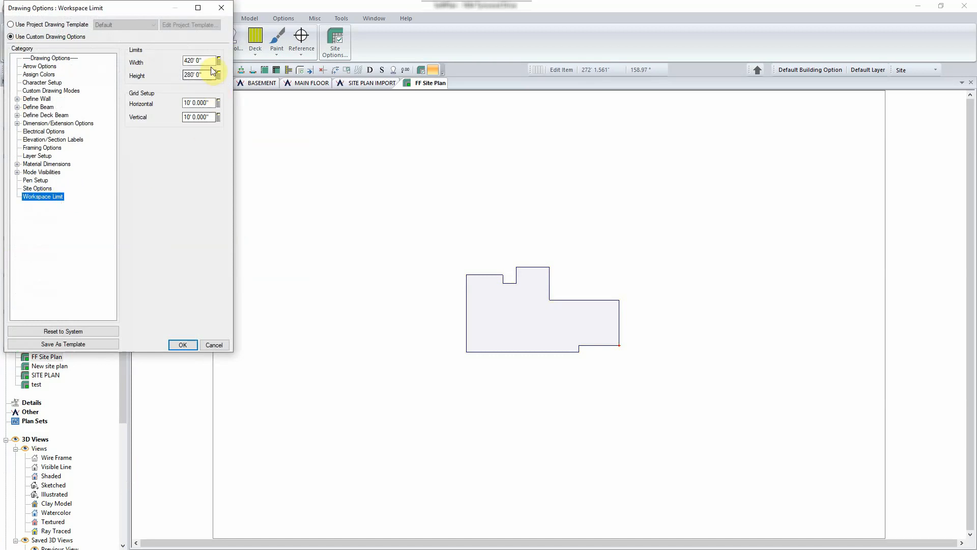
{"action": "left_click", "coordinate": [208, 59]}
{"action": "type", "text": "640"}
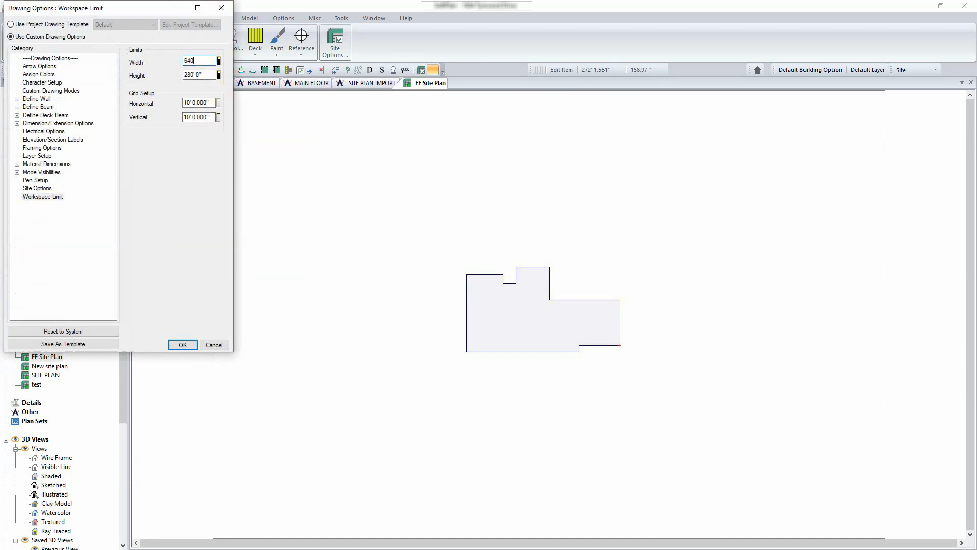
{"action": "key", "text": "Tab"}
{"action": "type", "text": "4"}
{"action": "key", "text": "Tab"}
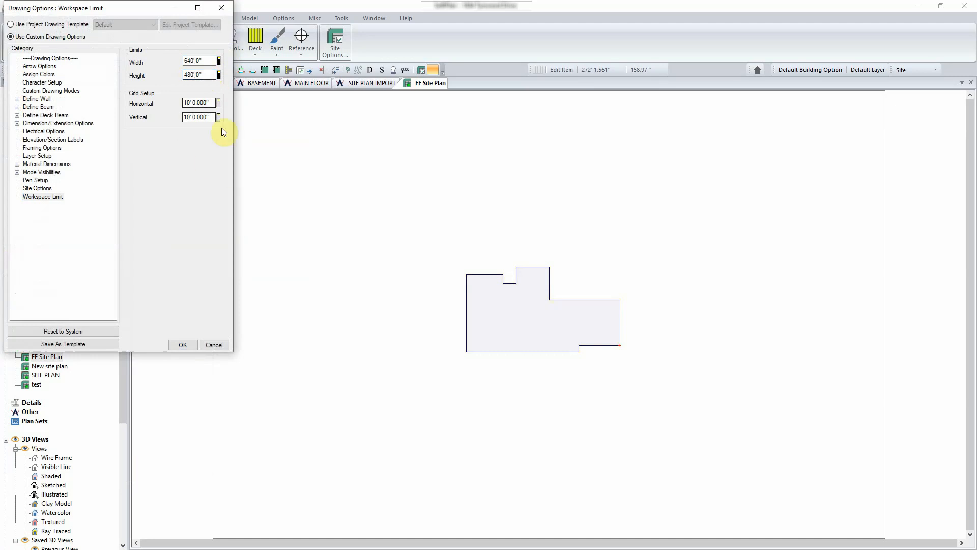
{"action": "left_click", "coordinate": [196, 344]}
{"action": "scroll", "coordinate": [555, 313], "scroll_direction": "down", "scroll_amount": 2}
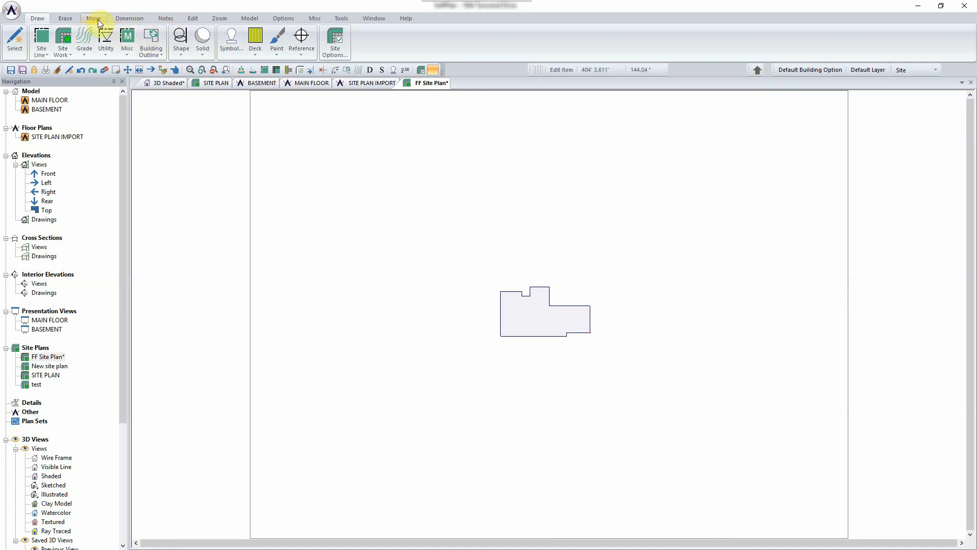
- Start a block rotate on the building outline, then close the Site Angle settings unchanged
{"action": "left_click", "coordinate": [192, 20]}
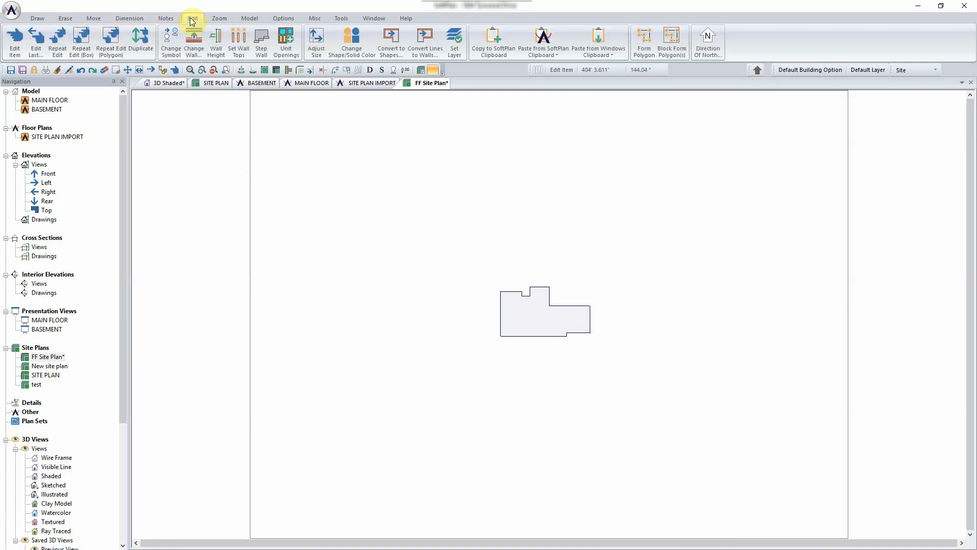
{"action": "left_click", "coordinate": [93, 19]}
{"action": "left_click", "coordinate": [176, 41]}
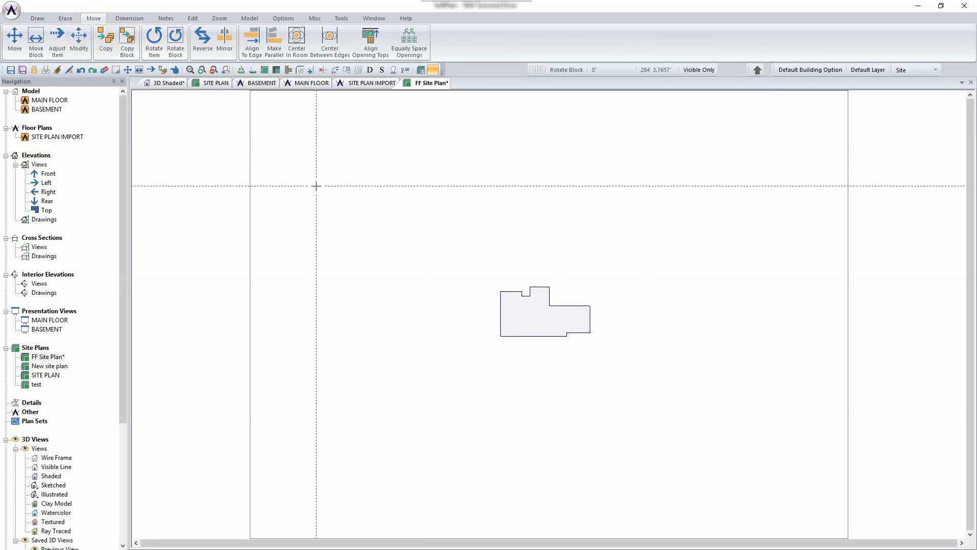
{"action": "left_click_drag", "start_coordinate": [412, 240], "coordinate": [631, 372]}
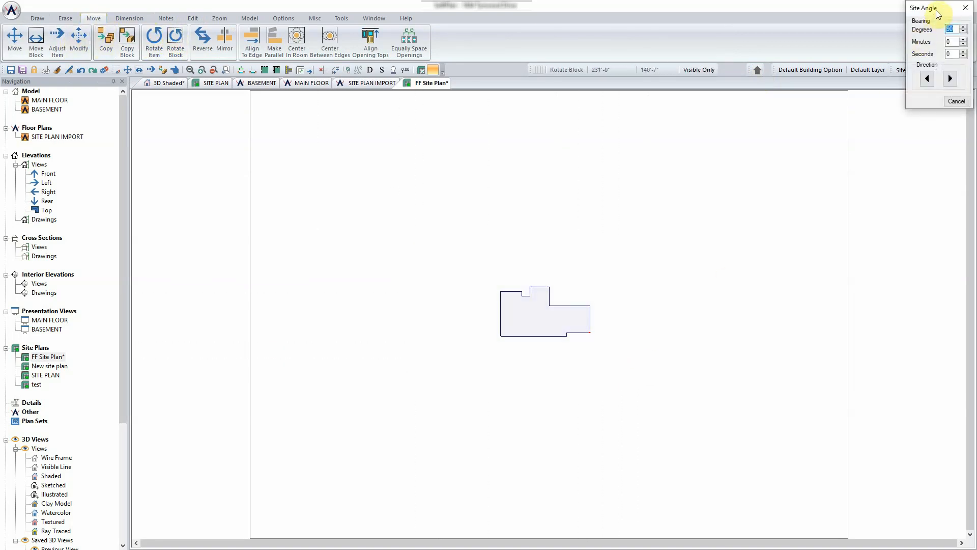
{"action": "left_click_drag", "start_coordinate": [938, 12], "coordinate": [664, 252]}
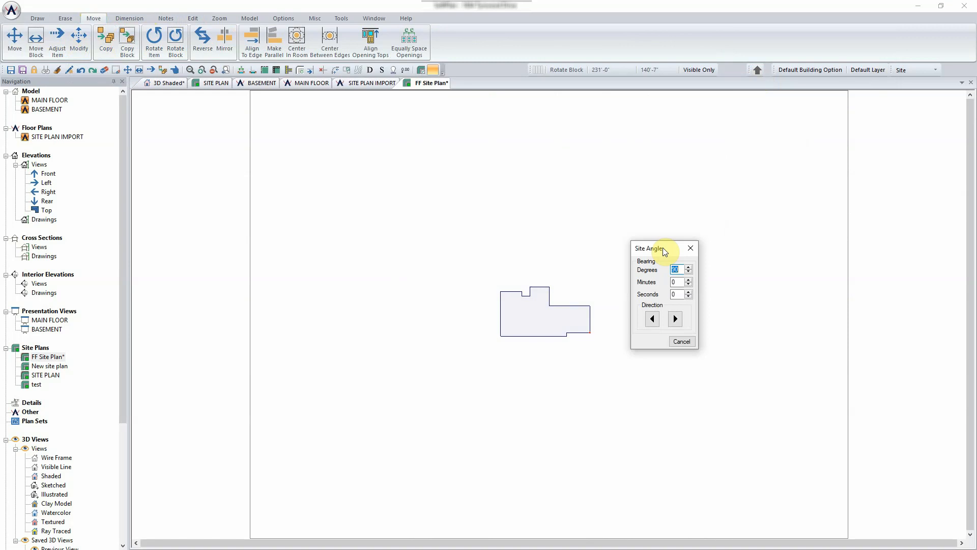
{"action": "left_click", "coordinate": [690, 248]}
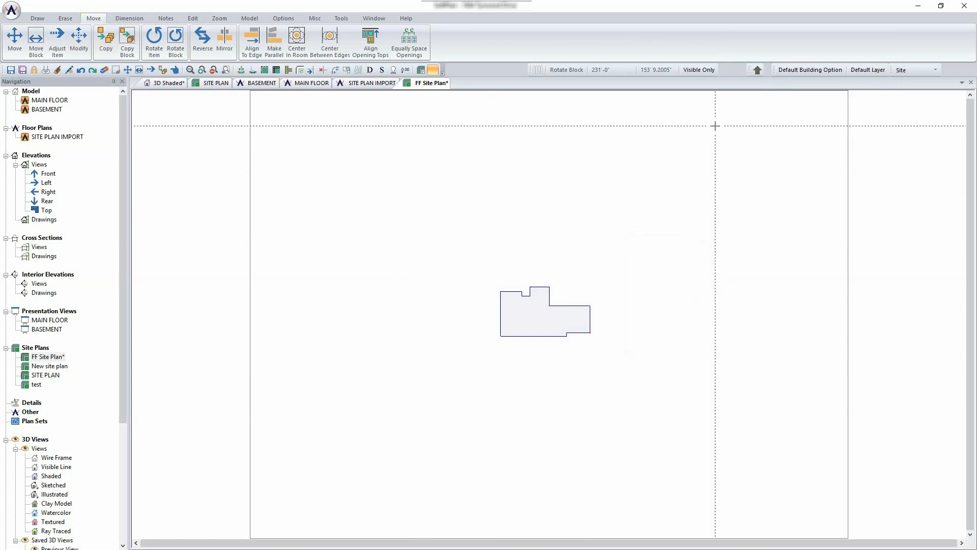
- Set north to 75° with the drawing rotated along, then undo the rotation
{"action": "left_click", "coordinate": [758, 72]}
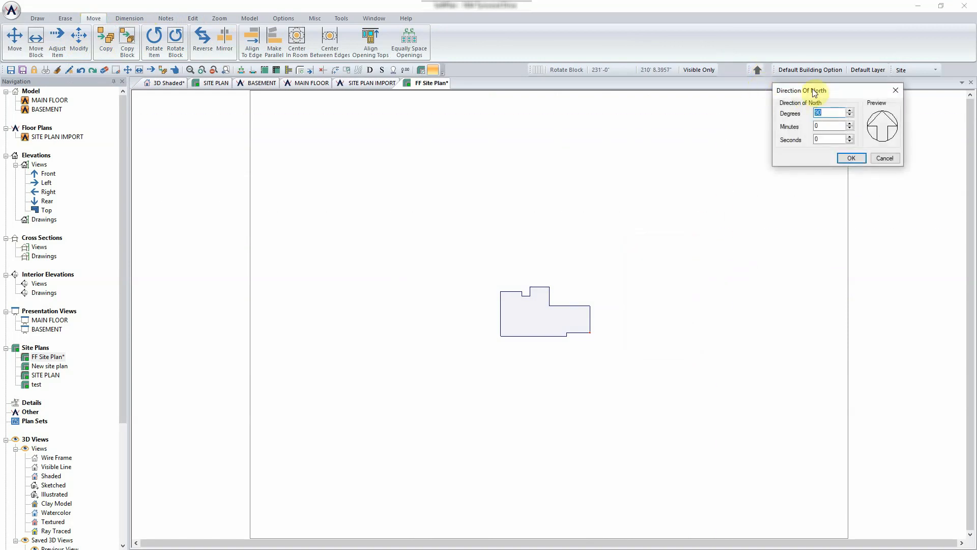
{"action": "left_click_drag", "start_coordinate": [801, 90], "coordinate": [551, 175]}
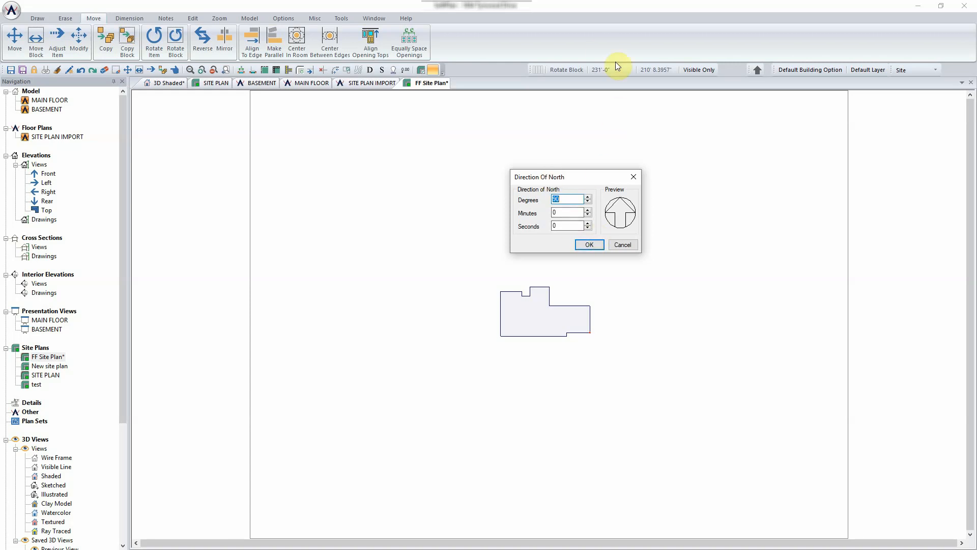
{"action": "type", "text": "75"}
{"action": "left_click", "coordinate": [592, 244]}
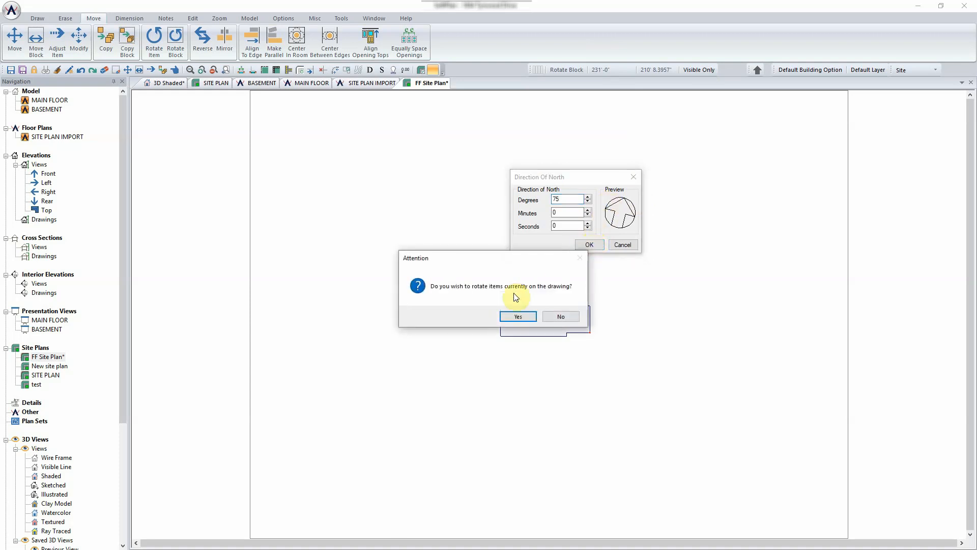
{"action": "left_click_drag", "start_coordinate": [503, 258], "coordinate": [390, 206]}
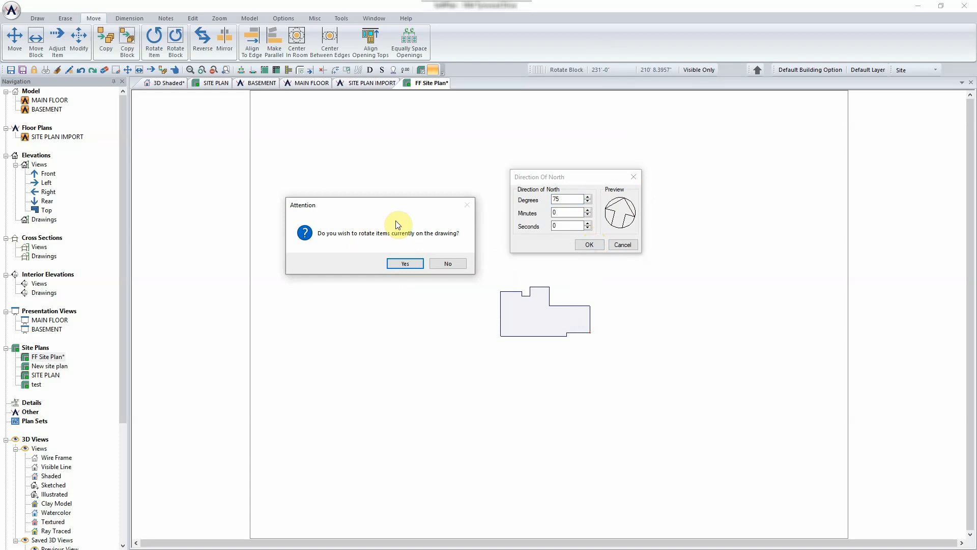
{"action": "left_click", "coordinate": [406, 263]}
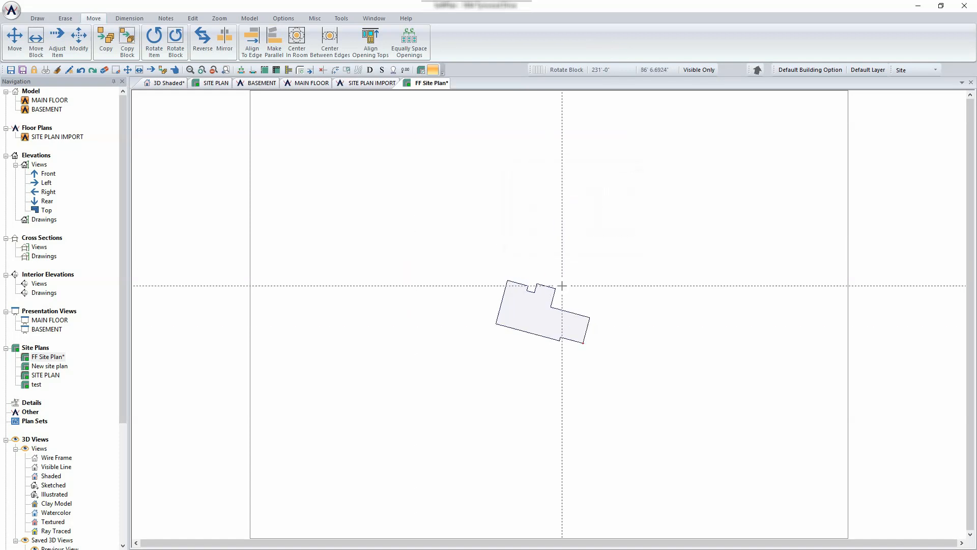
{"action": "key", "text": "ctrl+z"}
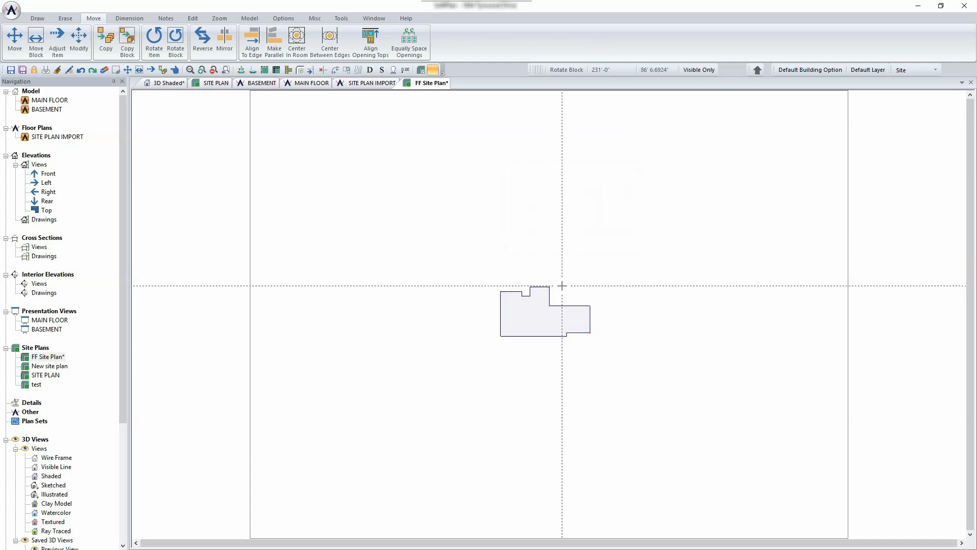
- Set north to 75° again, this time keeping the building outline unrotated
{"action": "left_click", "coordinate": [758, 69]}
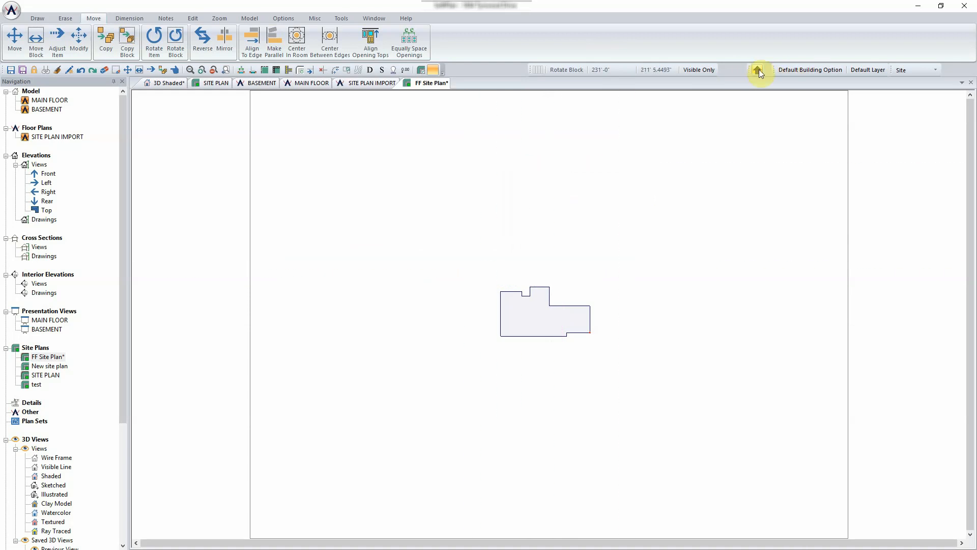
{"action": "type", "text": "75"}
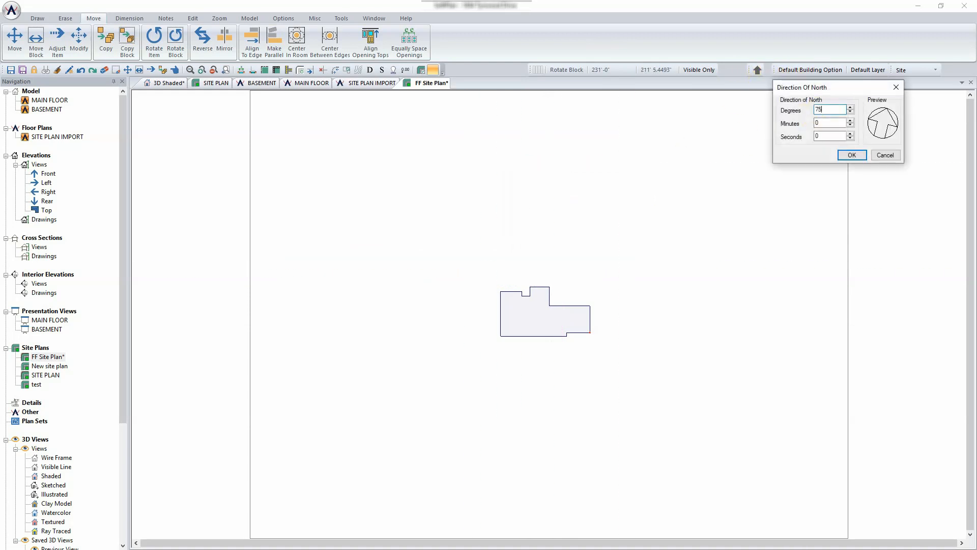
{"action": "left_click", "coordinate": [851, 155]}
{"action": "left_click", "coordinate": [560, 316]}
{"action": "scroll", "coordinate": [550, 314], "scroll_direction": "up", "scroll_amount": 2}
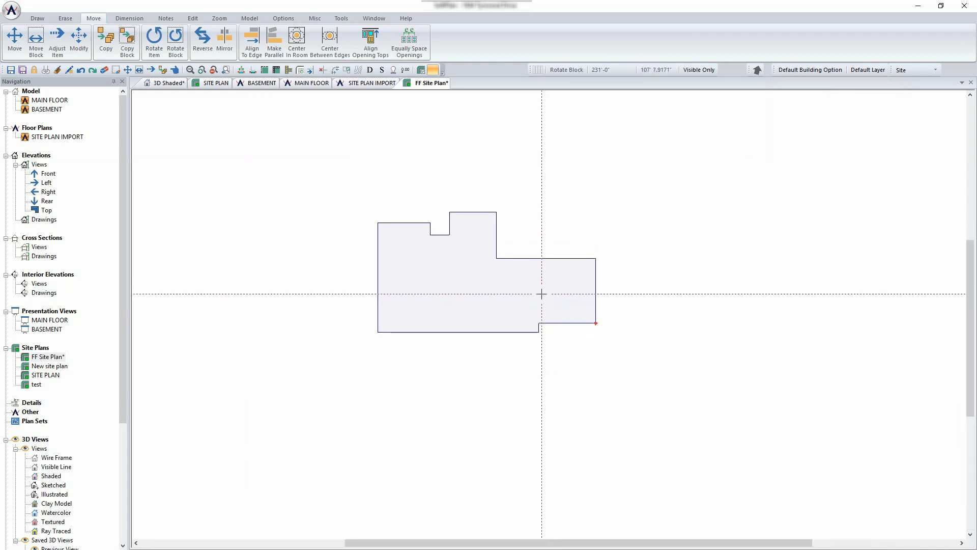
{"action": "left_click", "coordinate": [307, 83]}
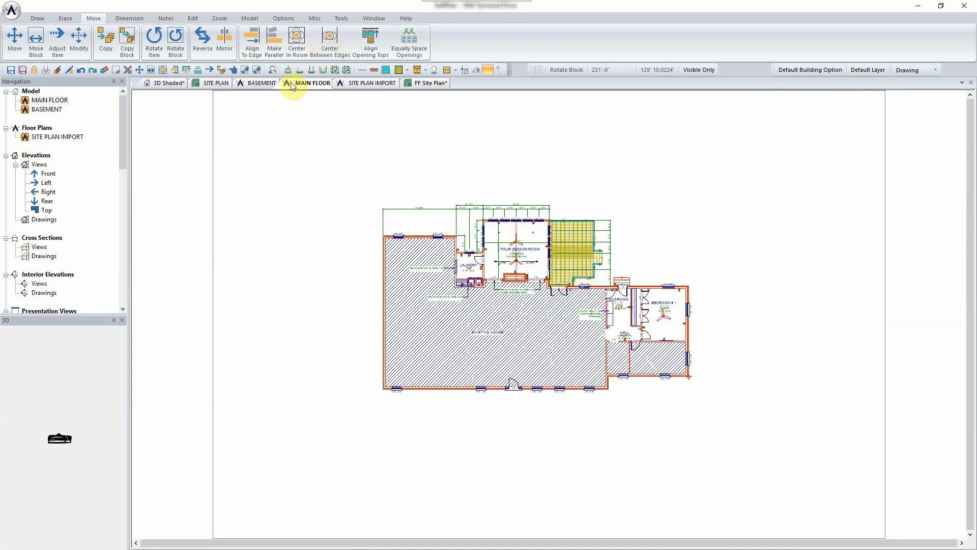
{"action": "left_click", "coordinate": [260, 83]}
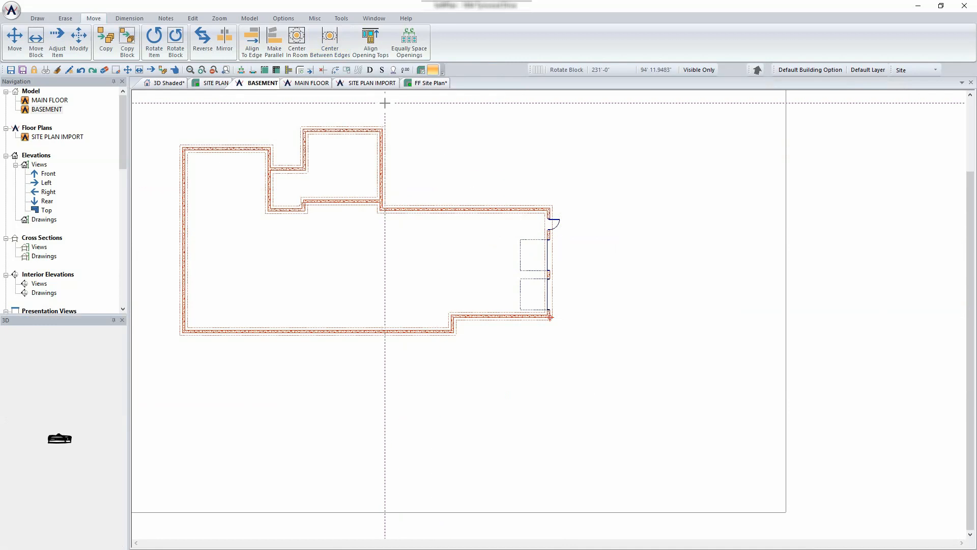
{"action": "left_click", "coordinate": [430, 83]}
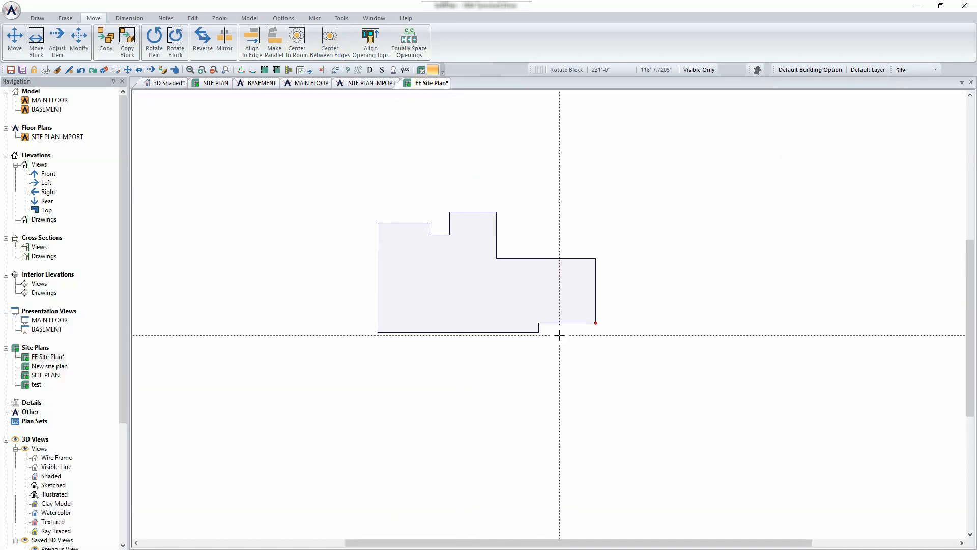
{"action": "scroll", "coordinate": [560, 334], "scroll_direction": "up", "scroll_amount": 5}
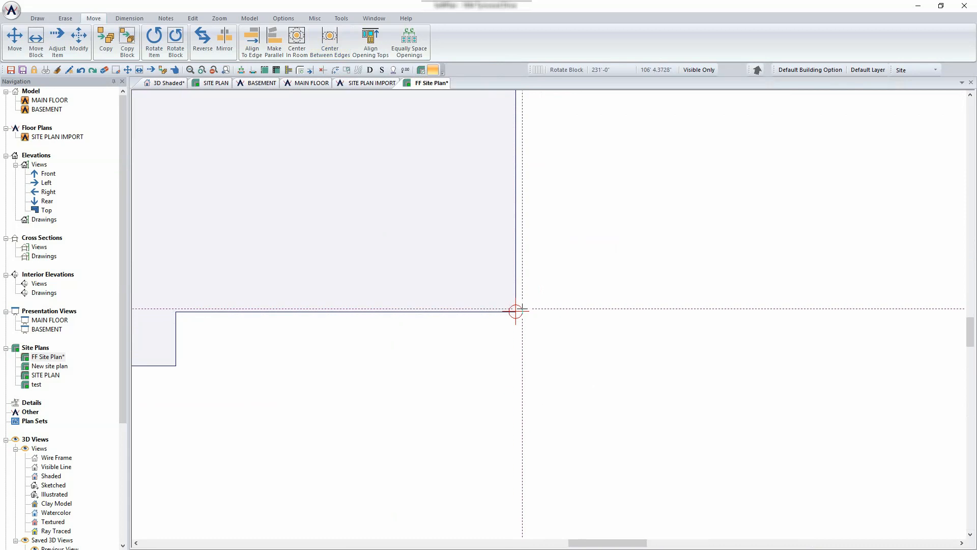
{"action": "scroll", "coordinate": [517, 311], "scroll_direction": "down", "scroll_amount": 3}
{"action": "left_click", "coordinate": [262, 83]}
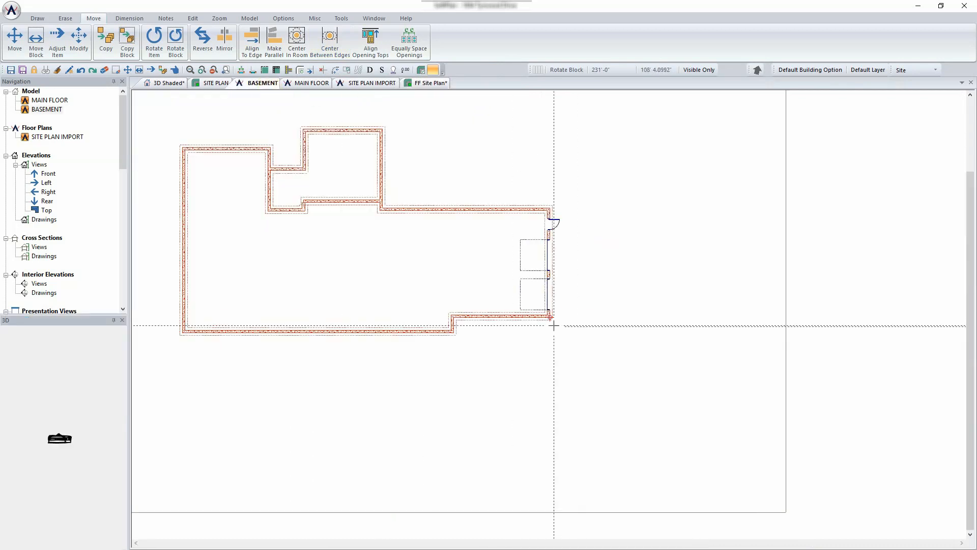
{"action": "scroll", "coordinate": [547, 310], "scroll_direction": "up", "scroll_amount": 5}
{"action": "scroll", "coordinate": [544, 309], "scroll_direction": "down", "scroll_amount": 3}
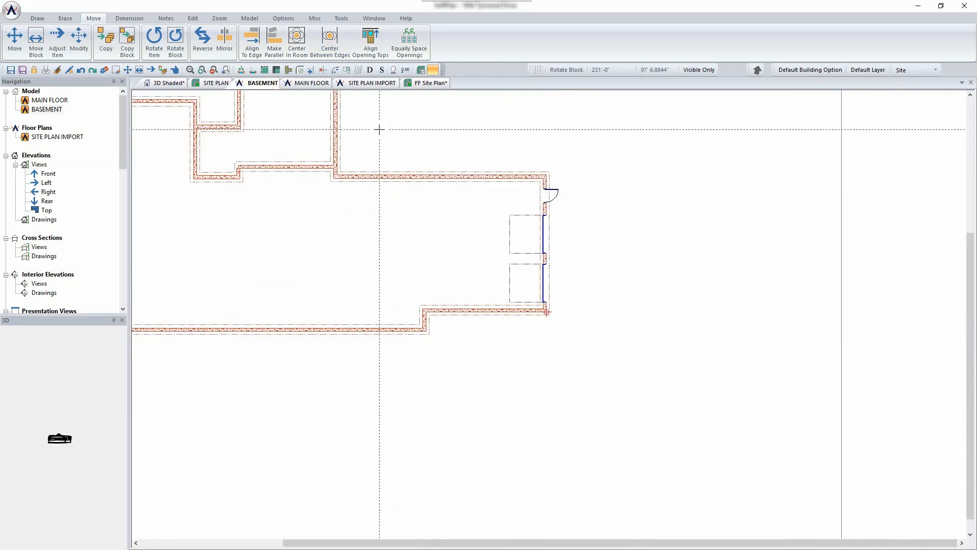
{"action": "left_click", "coordinate": [308, 83]}
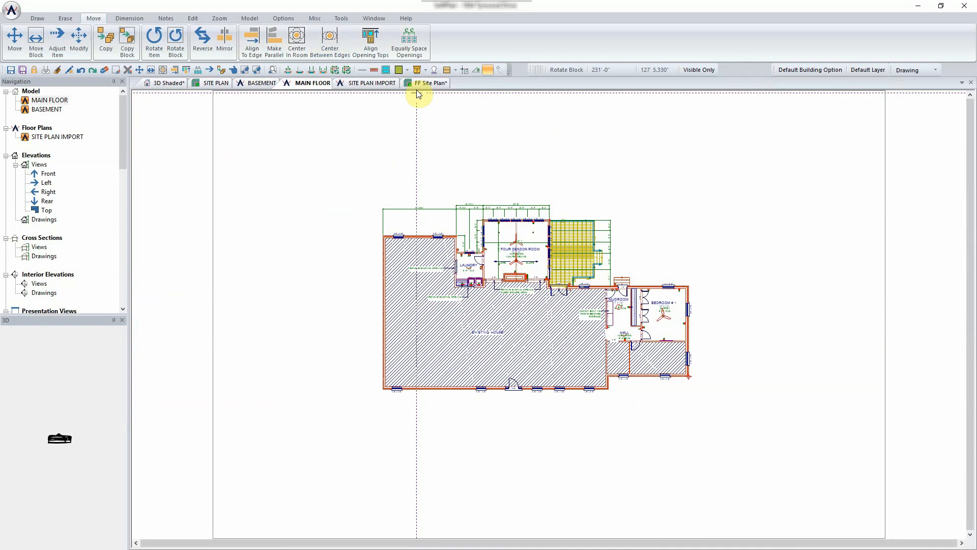
{"action": "left_click", "coordinate": [428, 84]}
{"action": "scroll", "coordinate": [433, 204], "scroll_direction": "down", "scroll_amount": 5}
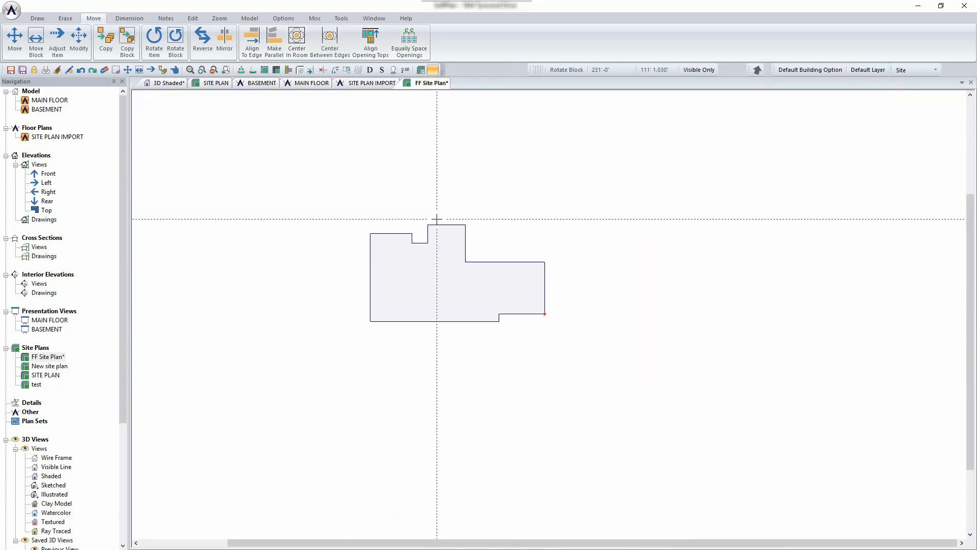
{"action": "key", "text": "Delete"}
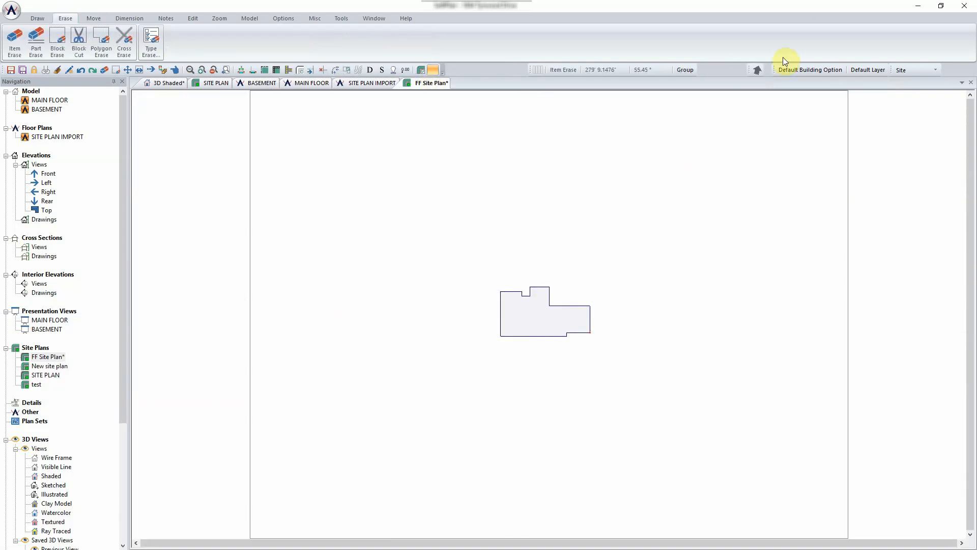
- Show the Property site-line choices: Enter Surveyors Coordinates or Sketch
{"action": "left_click", "coordinate": [44, 17]}
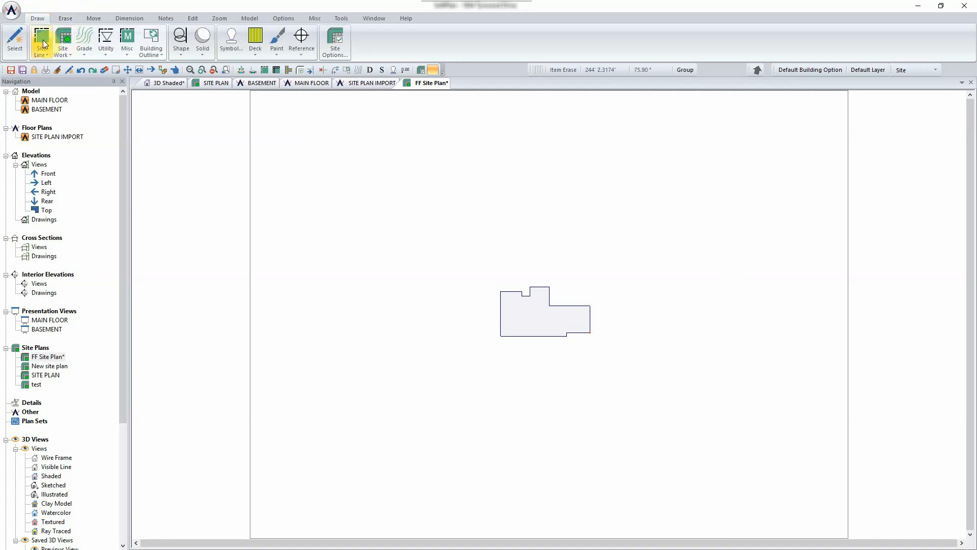
{"action": "left_click", "coordinate": [44, 43]}
{"action": "mouse_move", "coordinate": [61, 70]}
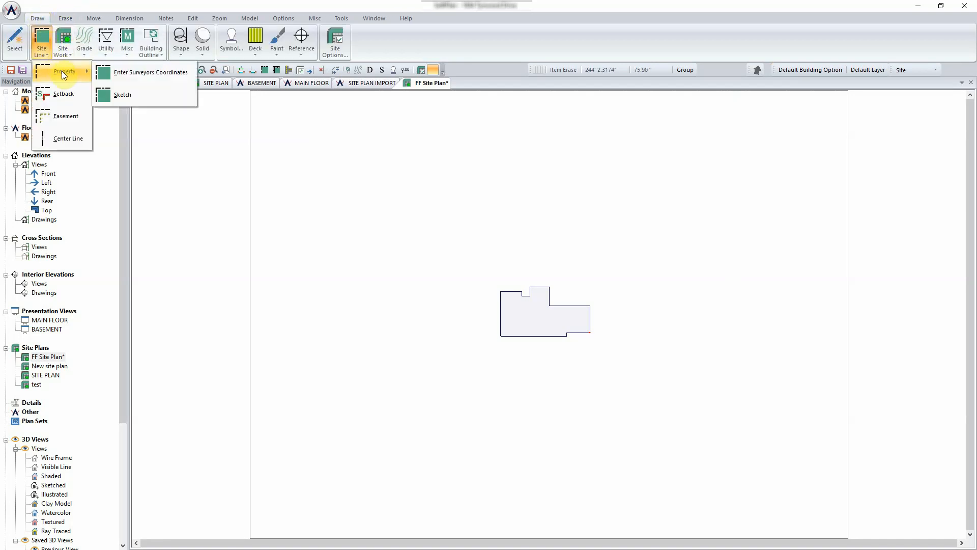
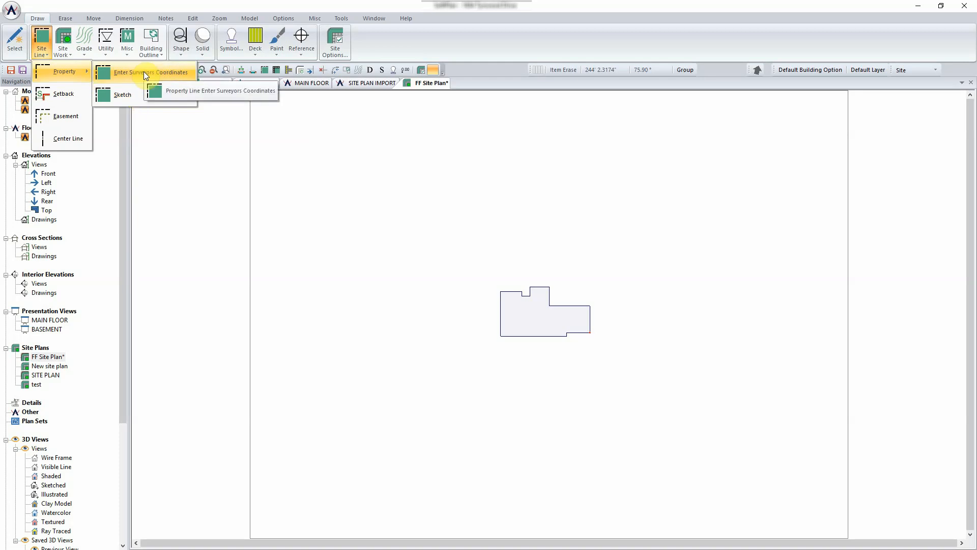
- Activate the Property site-line tool in Enter Surveyors Coordinates mode
{"action": "left_click", "coordinate": [143, 72]}
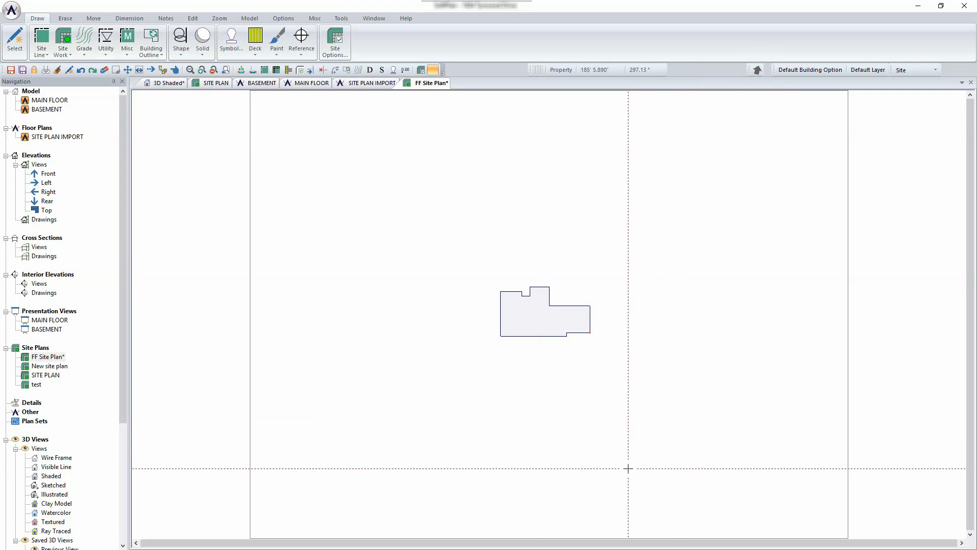
- Place the property line's start point below-right of the house and set its bearing to start from north
{"action": "left_click", "coordinate": [628, 462]}
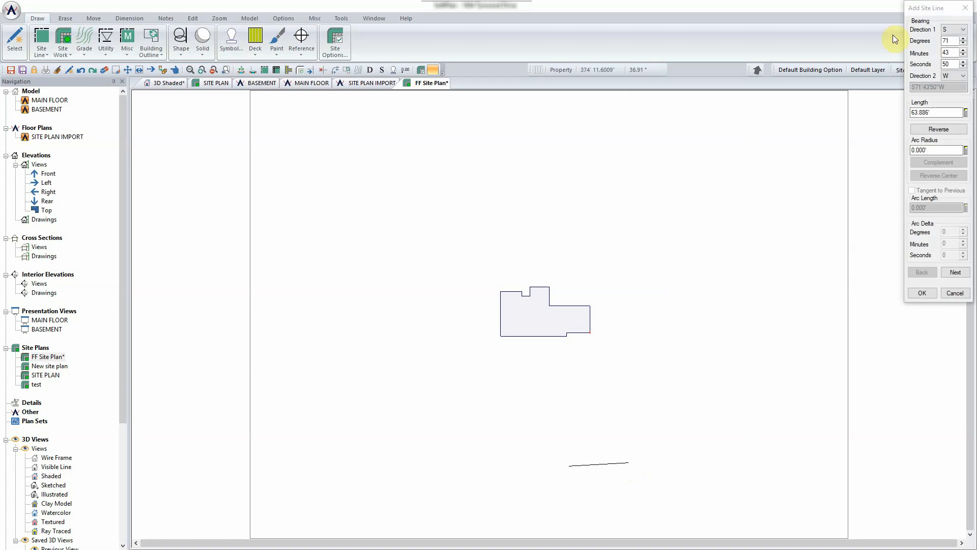
{"action": "left_click_drag", "start_coordinate": [940, 9], "coordinate": [380, 124]}
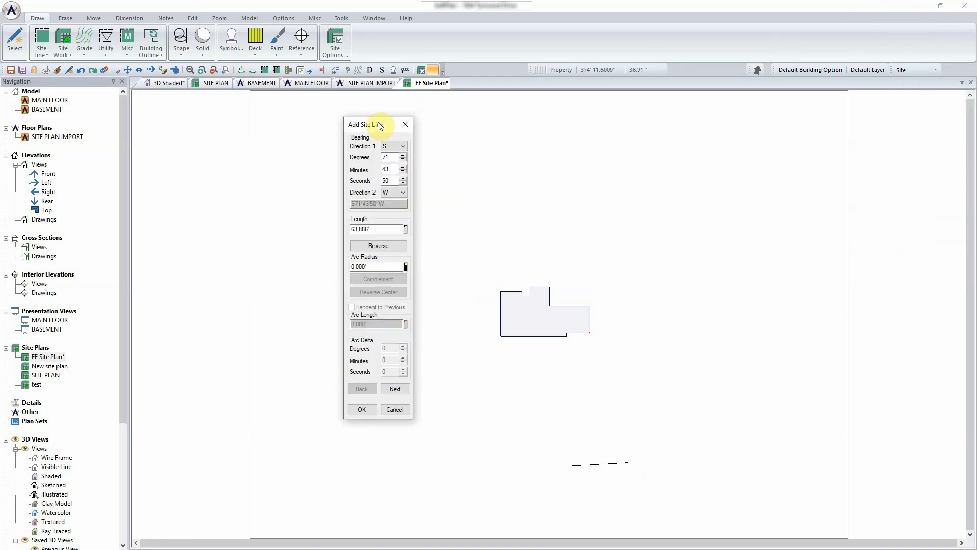
{"action": "left_click", "coordinate": [403, 147]}
{"action": "left_click", "coordinate": [392, 152]}
- Enter bearing 13°18'13" W and length 275.449', then commit the first line
{"action": "double_click", "coordinate": [394, 156]}
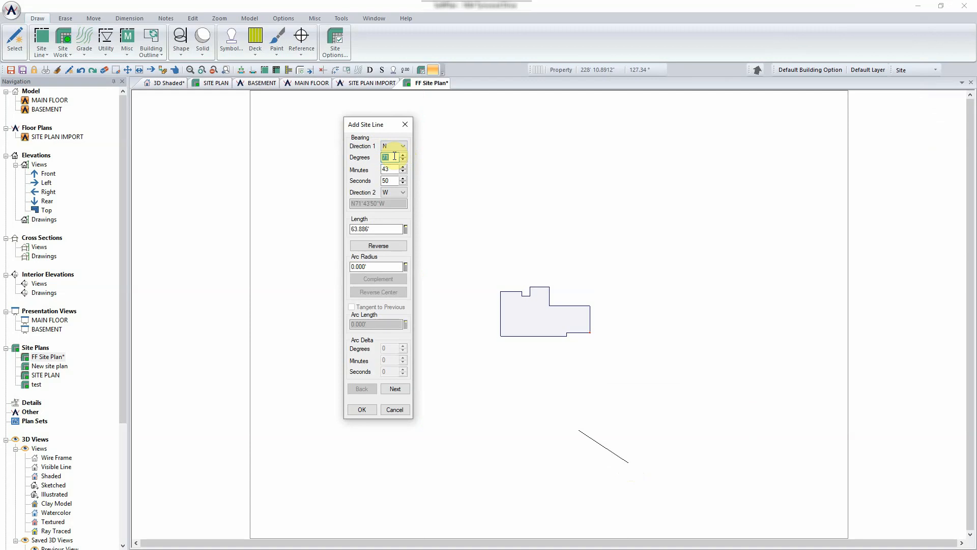
{"action": "type", "text": "13"}
{"action": "key", "text": "Tab"}
{"action": "type", "text": "18"}
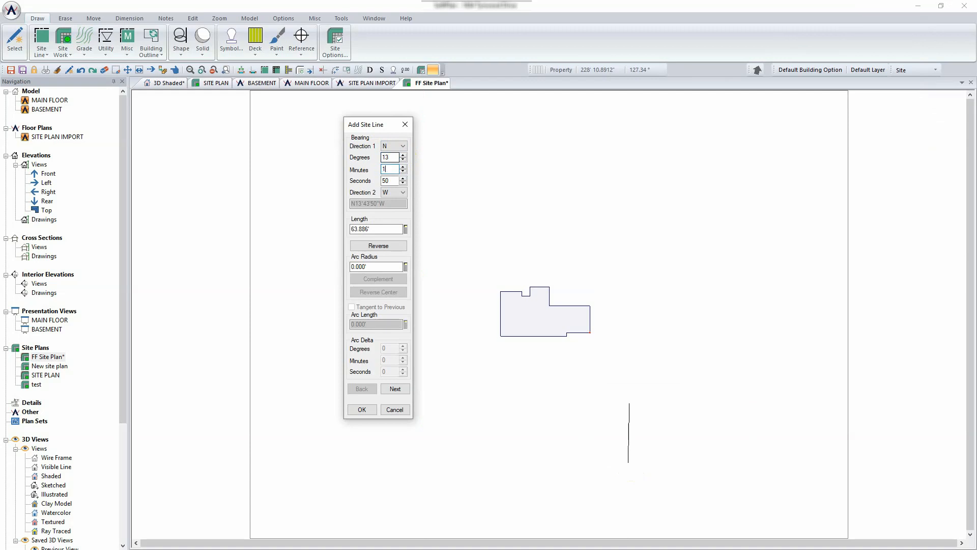
{"action": "key", "text": "Tab"}
{"action": "type", "text": "13"}
{"action": "key", "text": "Tab"}
{"action": "left_click", "coordinate": [376, 229]}
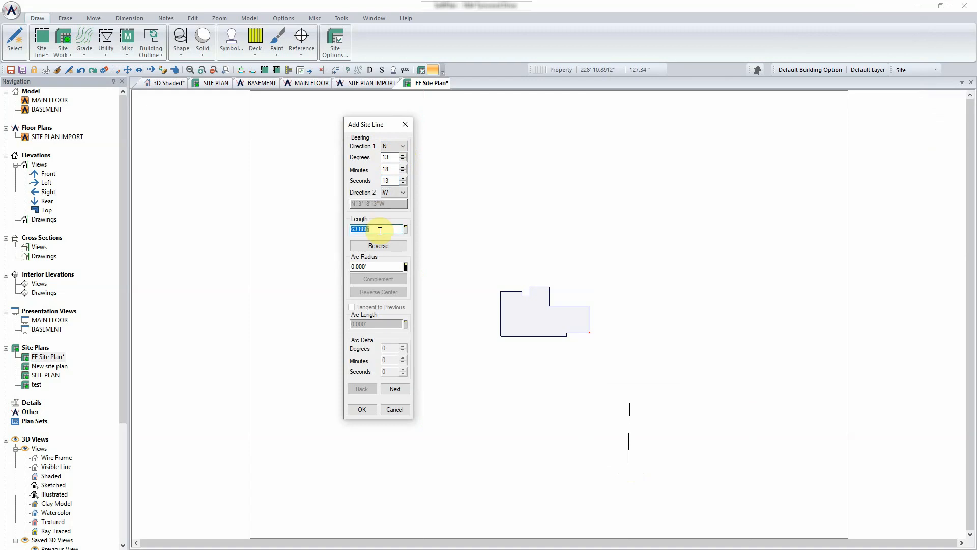
{"action": "type", "text": "275.449"}
{"action": "key", "text": "Return"}
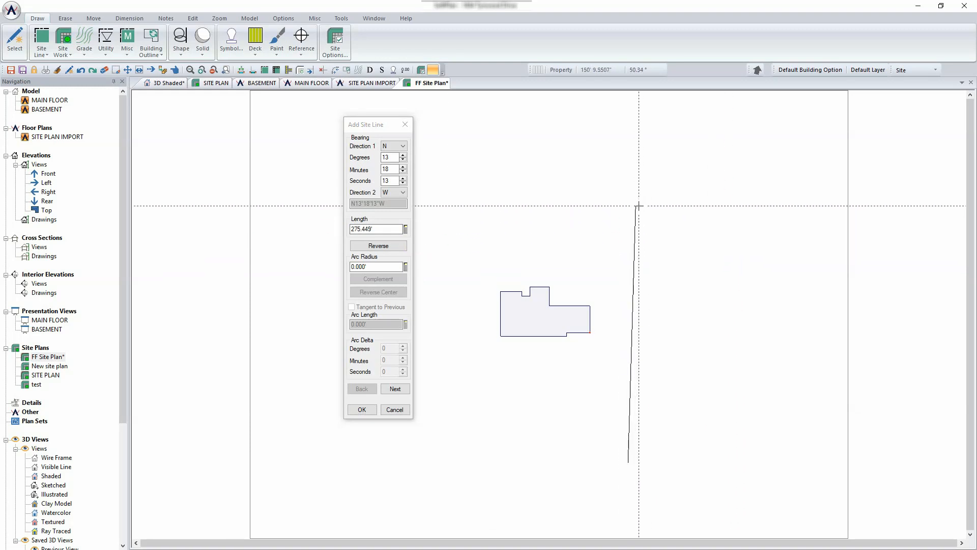
{"action": "left_click", "coordinate": [396, 389]}
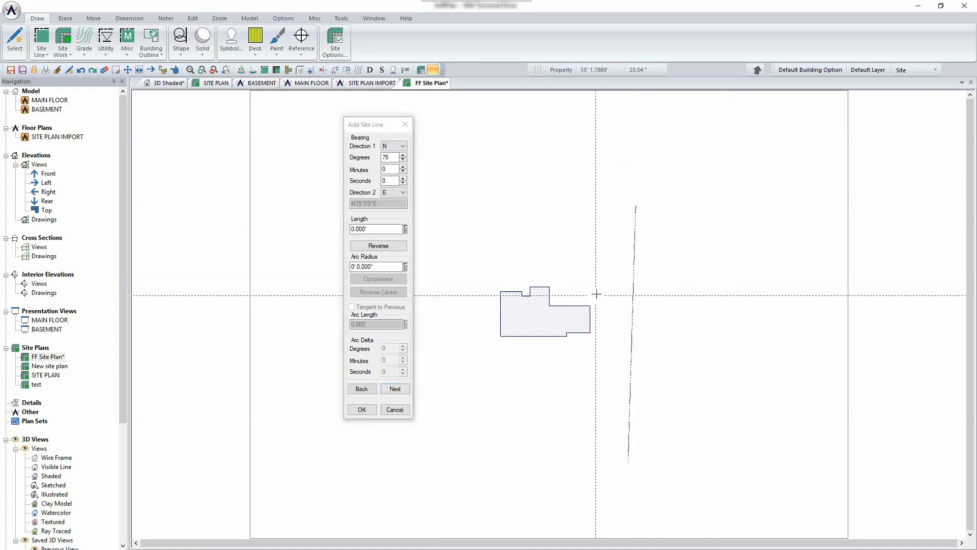
- Enter the second line's bearing angle of 88°55'09"
{"action": "scroll", "coordinate": [657, 270], "scroll_direction": "up", "scroll_amount": 3}
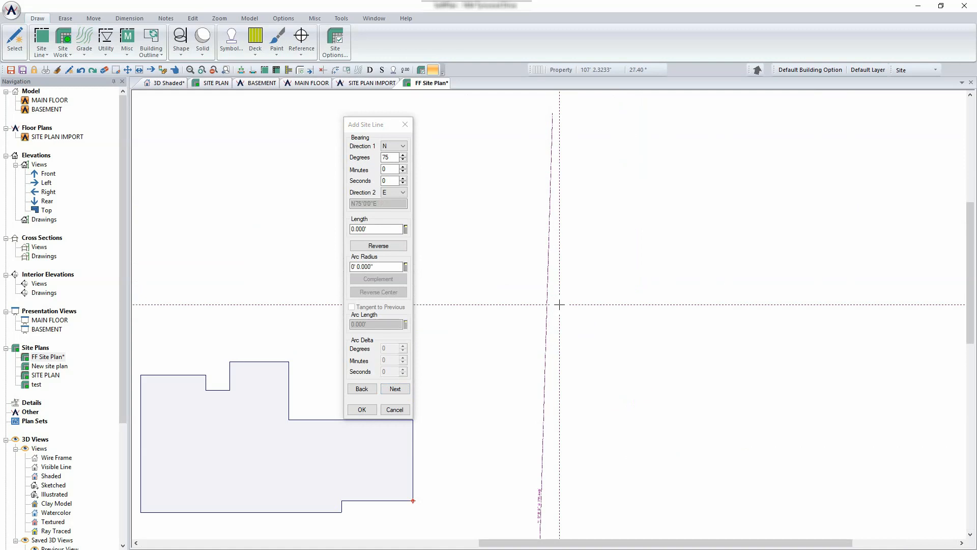
{"action": "scroll", "coordinate": [545, 357], "scroll_direction": "up", "scroll_amount": 3}
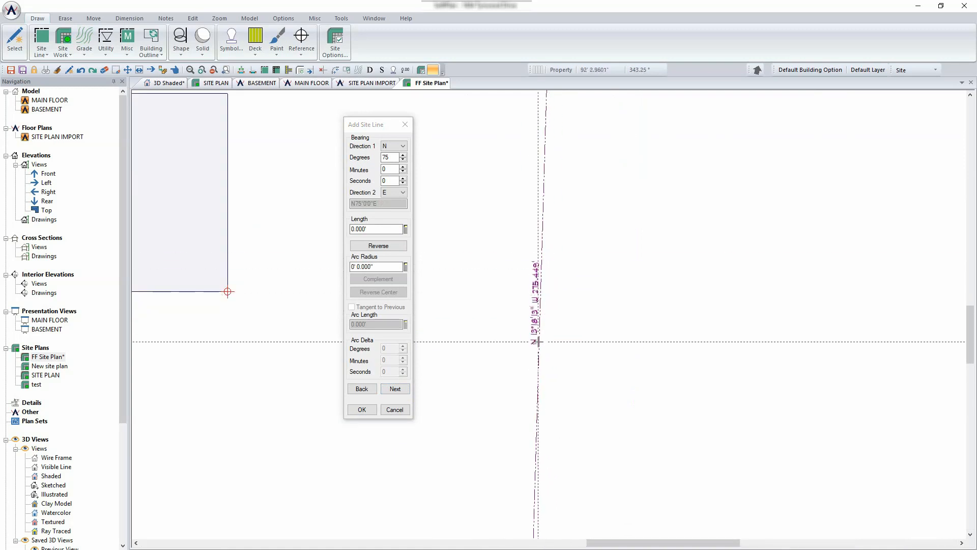
{"action": "scroll", "coordinate": [535, 264], "scroll_direction": "down", "scroll_amount": 2}
{"action": "scroll", "coordinate": [529, 244], "scroll_direction": "down", "scroll_amount": 3}
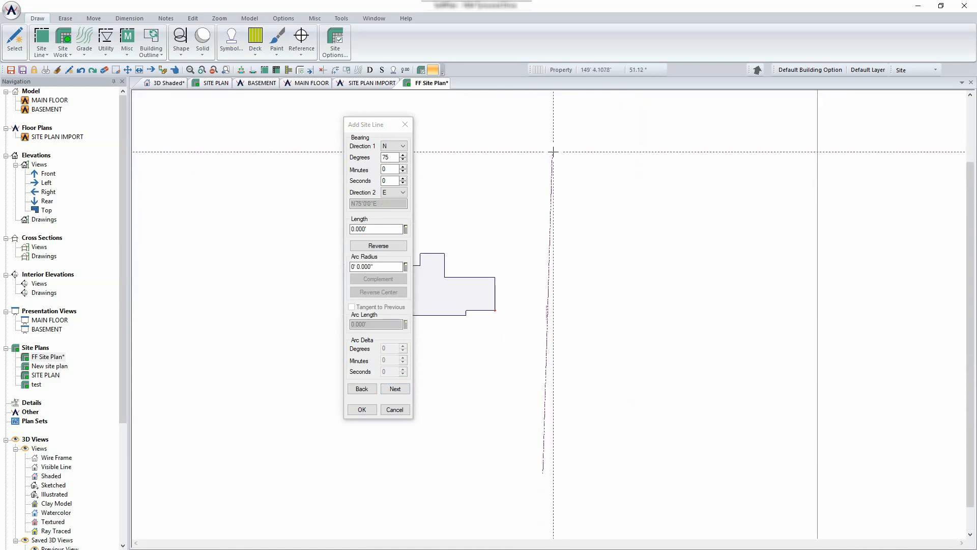
{"action": "left_click", "coordinate": [414, 145]}
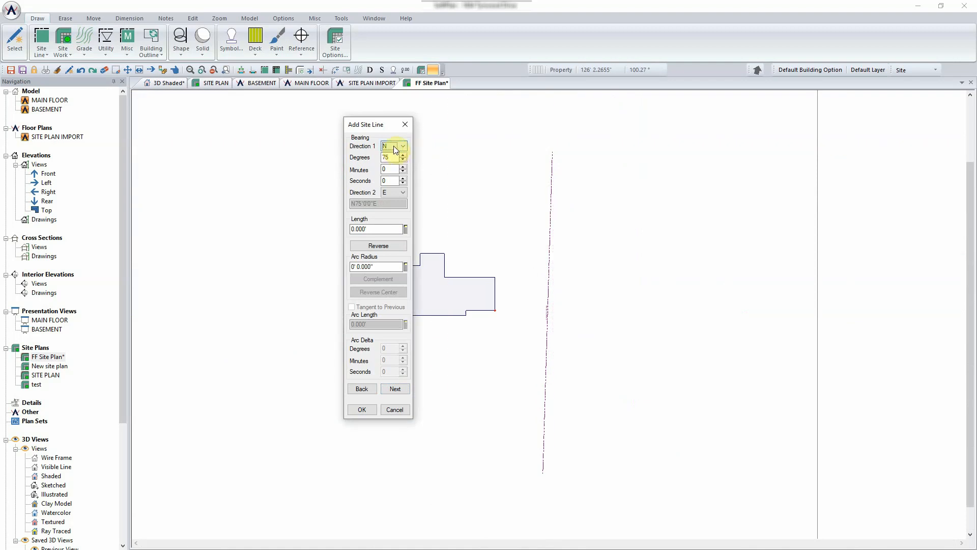
{"action": "double_click", "coordinate": [390, 157]}
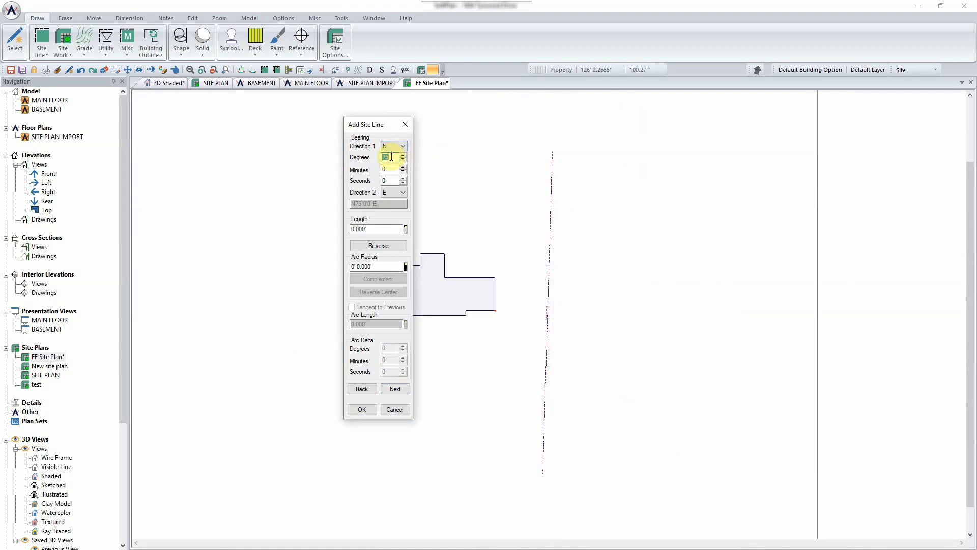
{"action": "type", "text": "88"}
{"action": "key", "text": "Tab"}
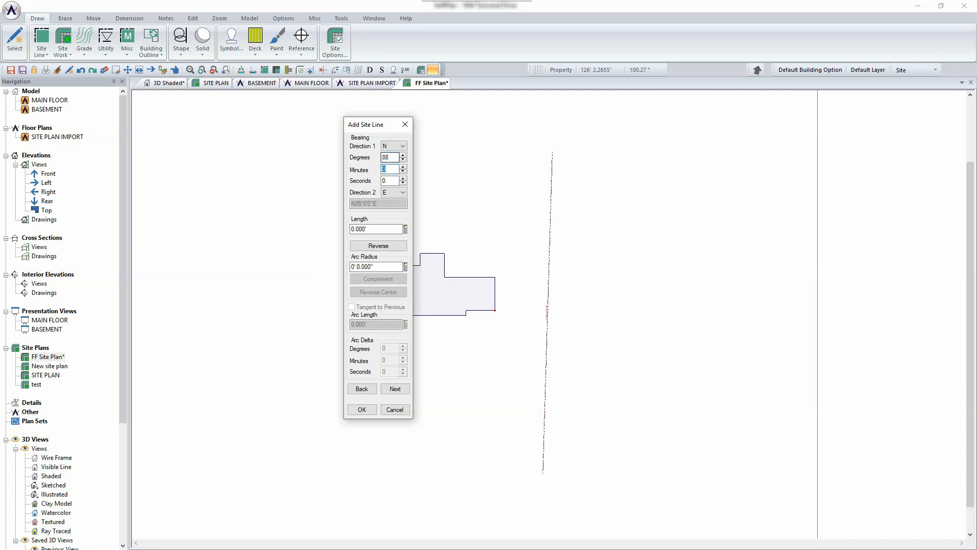
{"action": "type", "text": "55"}
{"action": "key", "text": "Tab"}
{"action": "type", "text": "09"}
- Set the second direction to west and the length to 185.933'
{"action": "key", "text": "Tab"}
{"action": "key", "text": "w"}
{"action": "key", "text": "Tab"}
{"action": "type", "text": "185.933"}
{"action": "key", "text": "Return"}
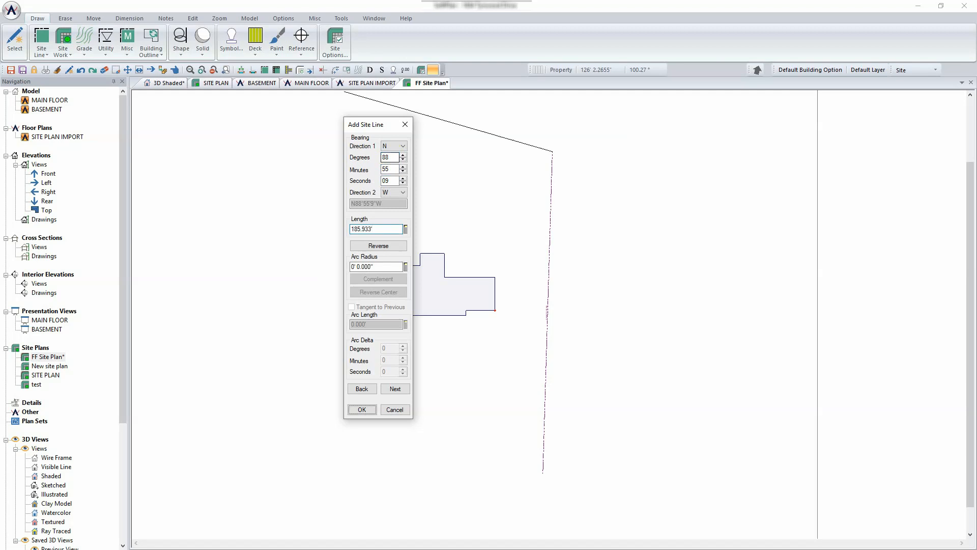
- Check the preview, keep west as the second direction, and commit the second line
{"action": "left_click_drag", "start_coordinate": [385, 122], "coordinate": [665, 139]}
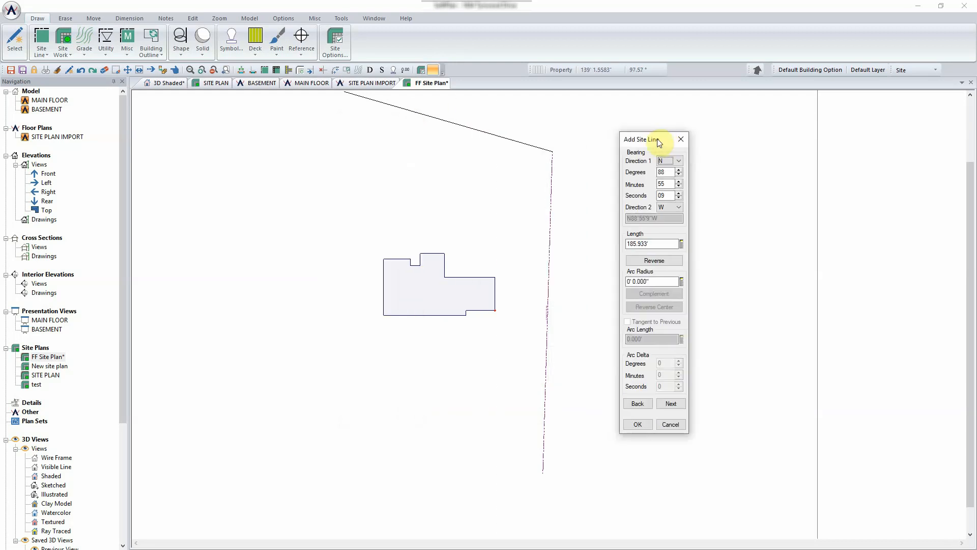
{"action": "scroll", "coordinate": [398, 137], "scroll_direction": "down", "scroll_amount": 1}
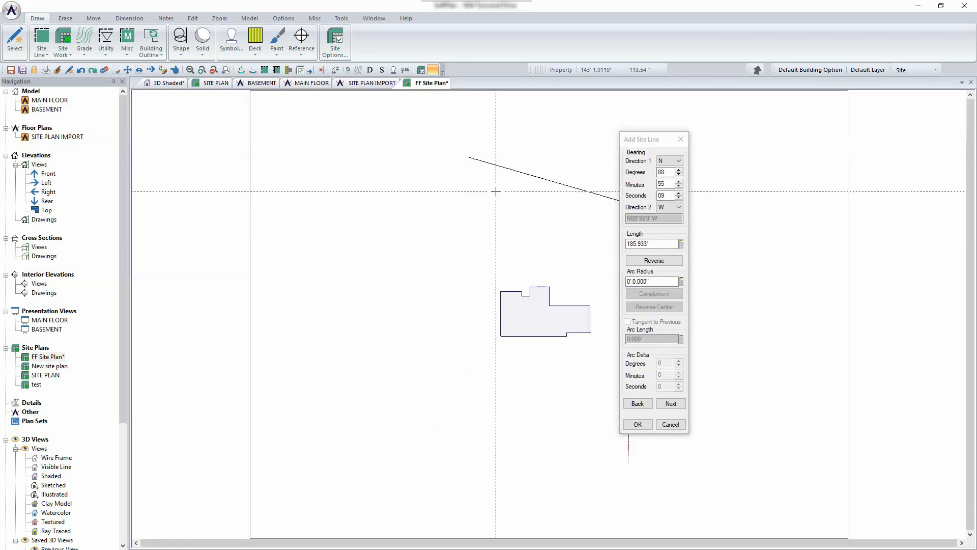
{"action": "left_click_drag", "start_coordinate": [650, 140], "coordinate": [720, 135]}
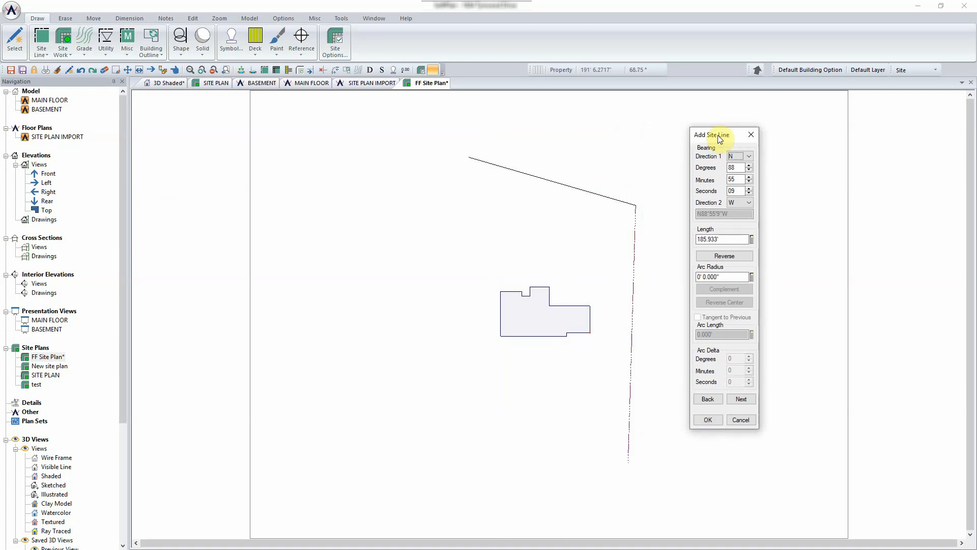
{"action": "left_click", "coordinate": [749, 203]}
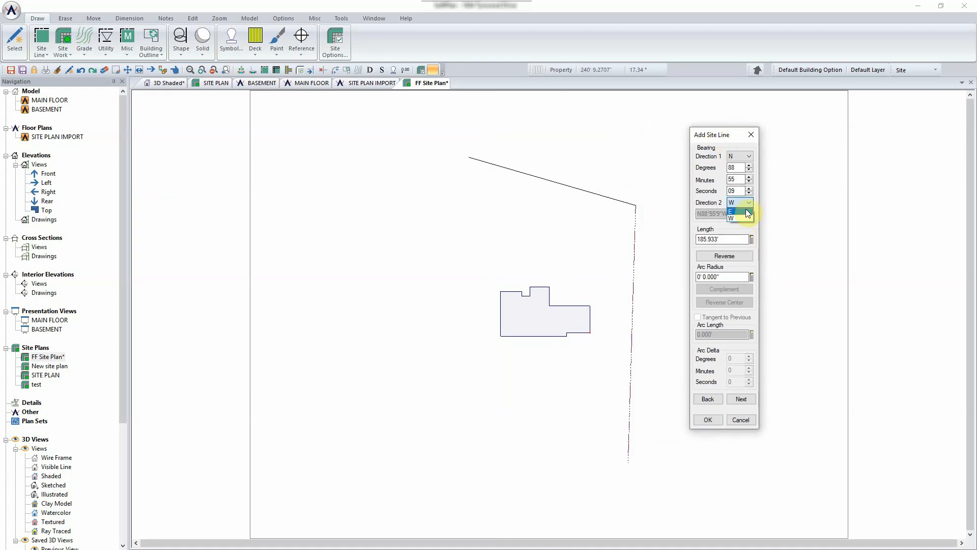
{"action": "left_click", "coordinate": [748, 213]}
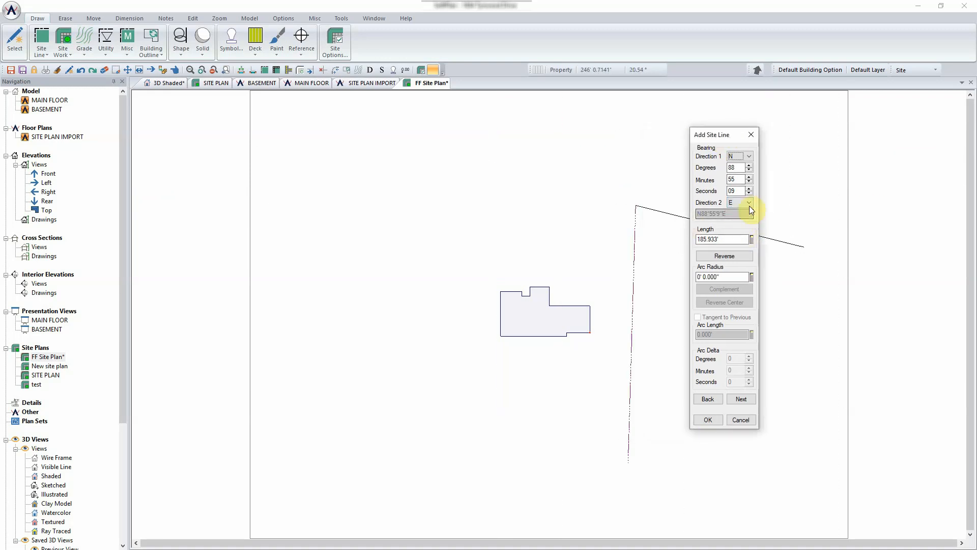
{"action": "left_click", "coordinate": [749, 203]}
{"action": "left_click", "coordinate": [742, 216]}
{"action": "left_click", "coordinate": [741, 398]}
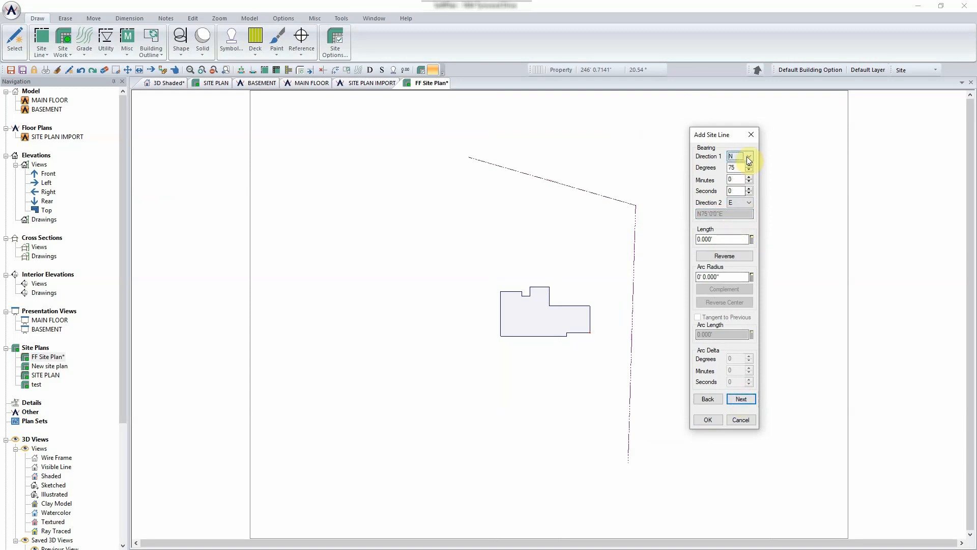
- Enter bearing S71°43'50"W with length 63.886' for the third property line
{"action": "key", "text": "s"}
{"action": "left_click_drag", "start_coordinate": [729, 167], "coordinate": [739, 166]}
{"action": "type", "text": "71"}
{"action": "key", "text": "BackSpace"}
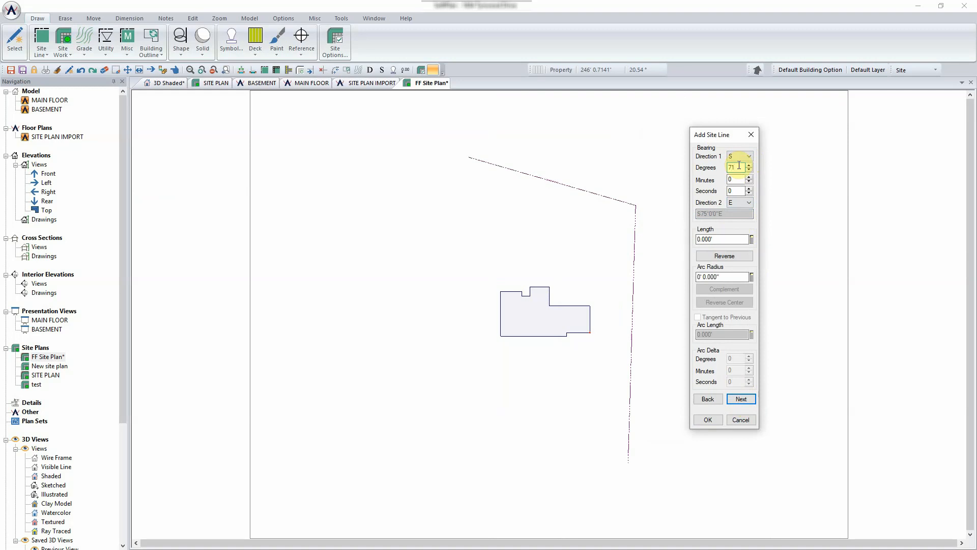
{"action": "key", "text": "Tab"}
{"action": "type", "text": "43"}
{"action": "key", "text": "Tab"}
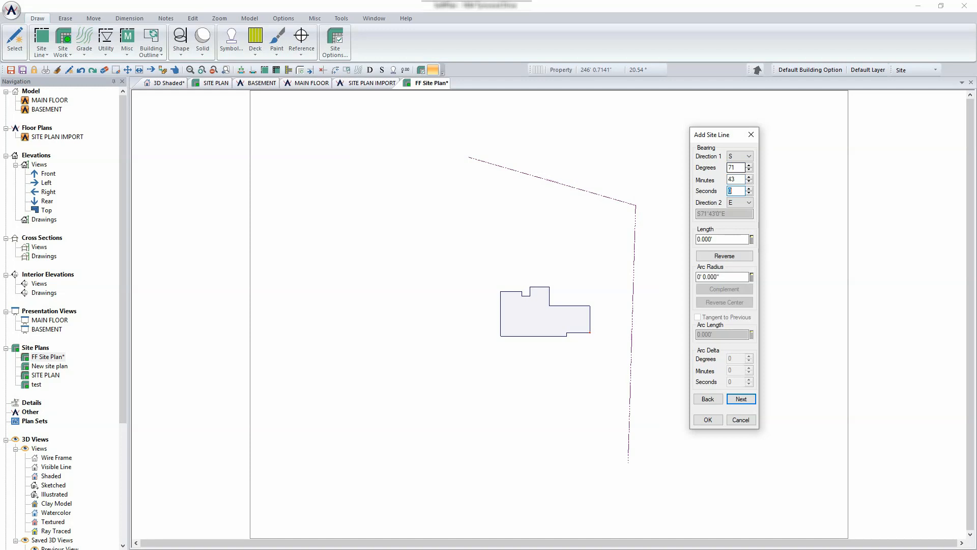
{"action": "type", "text": "50"}
{"action": "key", "text": "Tab"}
{"action": "key", "text": "Tab"}
{"action": "type", "text": "63.886"}
{"action": "key", "text": "Tab"}
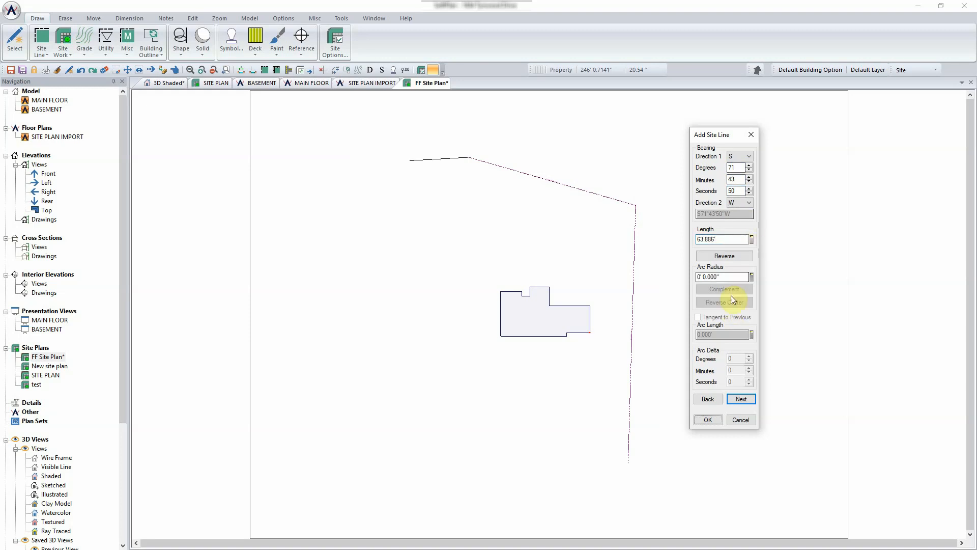
- Commit the third line, then enter S07°40'32"E at 249.829' and apply it
{"action": "left_click", "coordinate": [741, 399]}
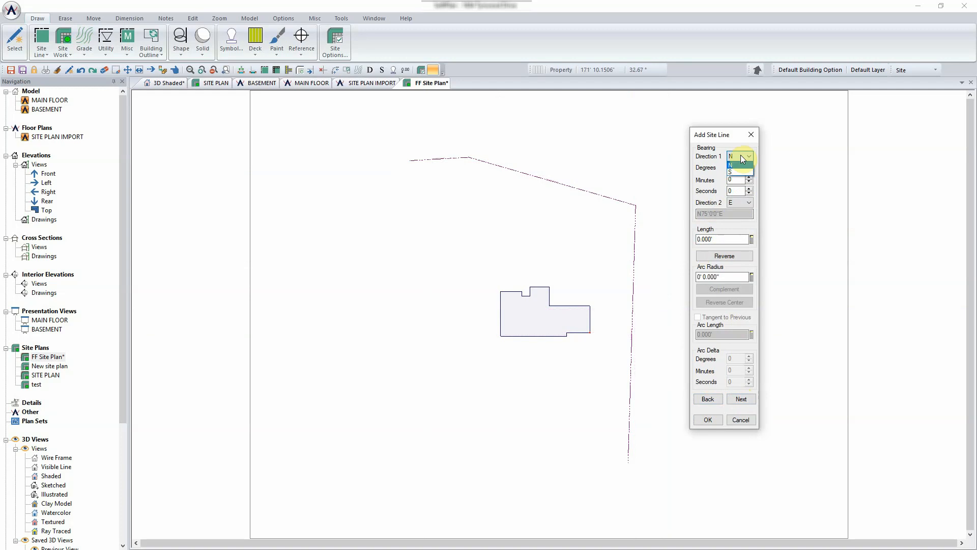
{"action": "left_click", "coordinate": [739, 172]}
{"action": "double_click", "coordinate": [740, 168]}
{"action": "type", "text": "07"}
{"action": "key", "text": "Tab"}
{"action": "type", "text": "40"}
{"action": "key", "text": "Tab"}
{"action": "type", "text": "32"}
{"action": "key", "text": "Tab"}
{"action": "key", "text": "Tab"}
{"action": "type", "text": "249.829"}
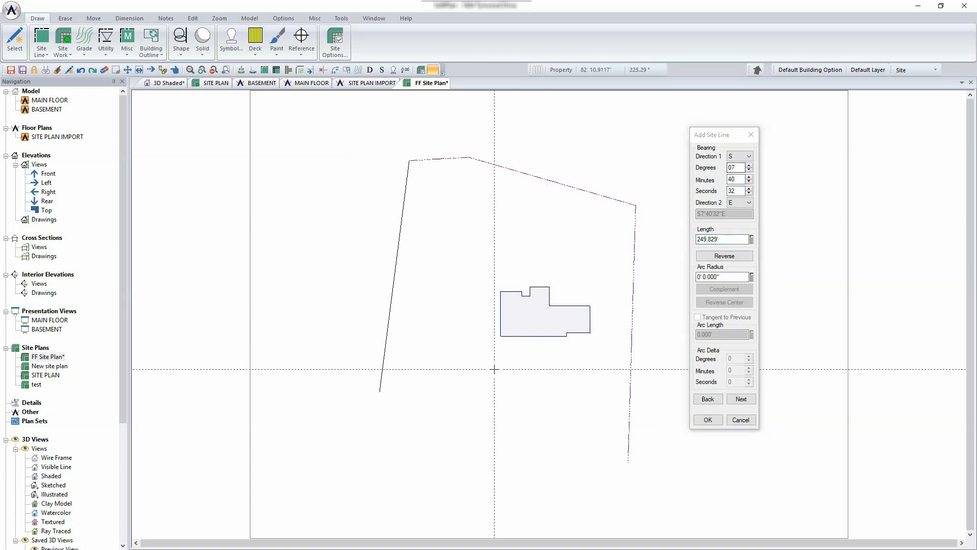
{"action": "left_click", "coordinate": [742, 402]}
- Commit the fourth line and enter bearing values 85°28'19" and 139 for the next leg
{"action": "left_click", "coordinate": [744, 398]}
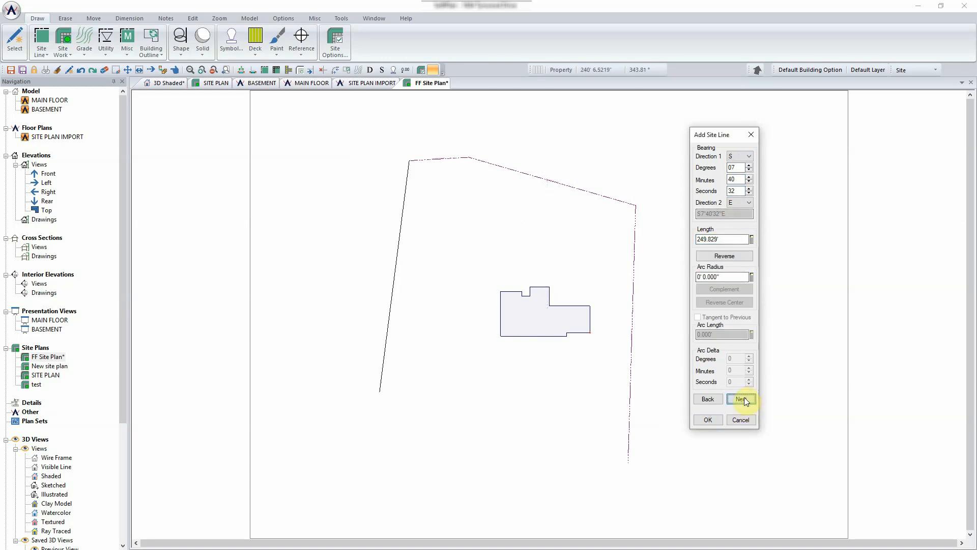
{"action": "left_click", "coordinate": [742, 154]}
{"action": "key", "text": "Down"}
{"action": "key", "text": "Up"}
{"action": "left_click", "coordinate": [740, 172]}
{"action": "double_click", "coordinate": [738, 167]}
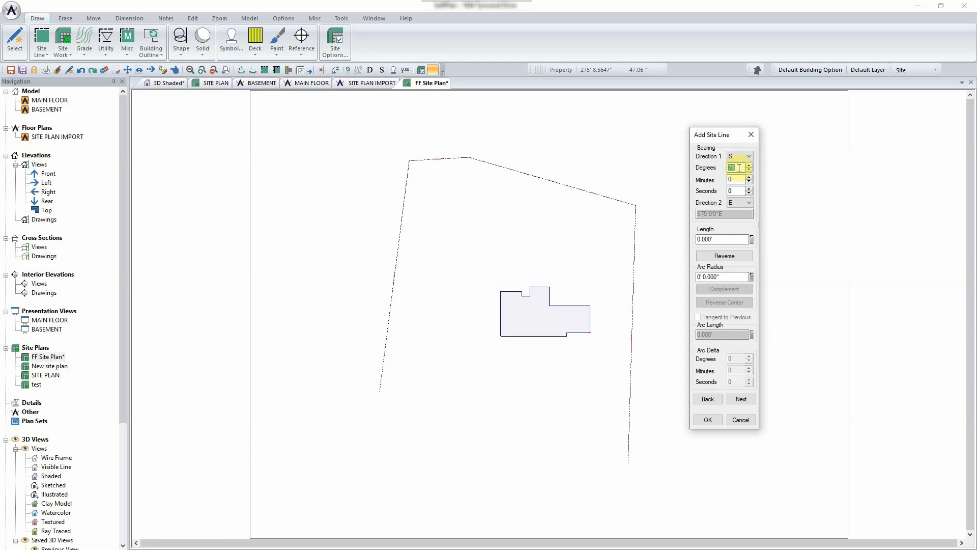
{"action": "type", "text": "85"}
{"action": "key", "text": "Tab"}
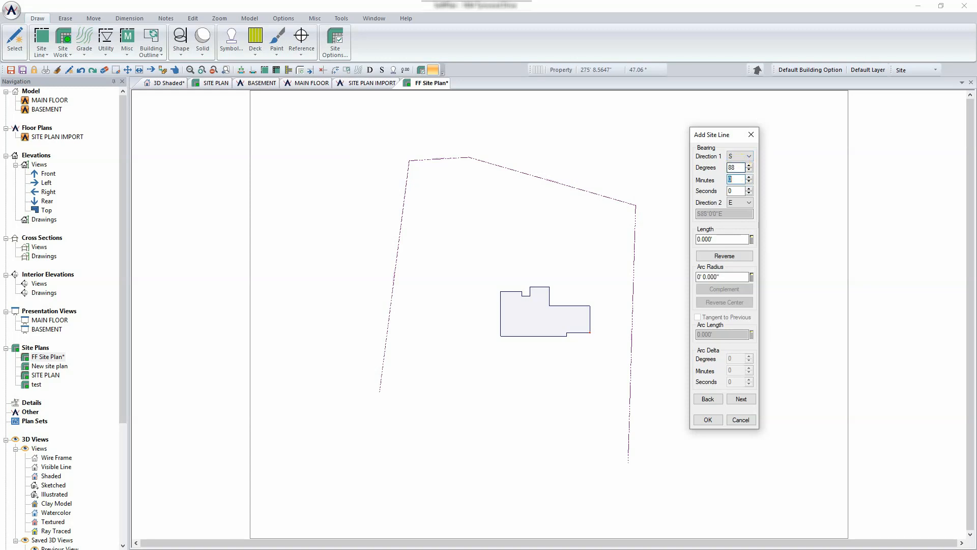
{"action": "type", "text": "28"}
{"action": "key", "text": "Tab"}
{"action": "type", "text": "19"}
{"action": "key", "text": "Tab"}
{"action": "key", "text": "Tab"}
{"action": "type", "text": "139"}
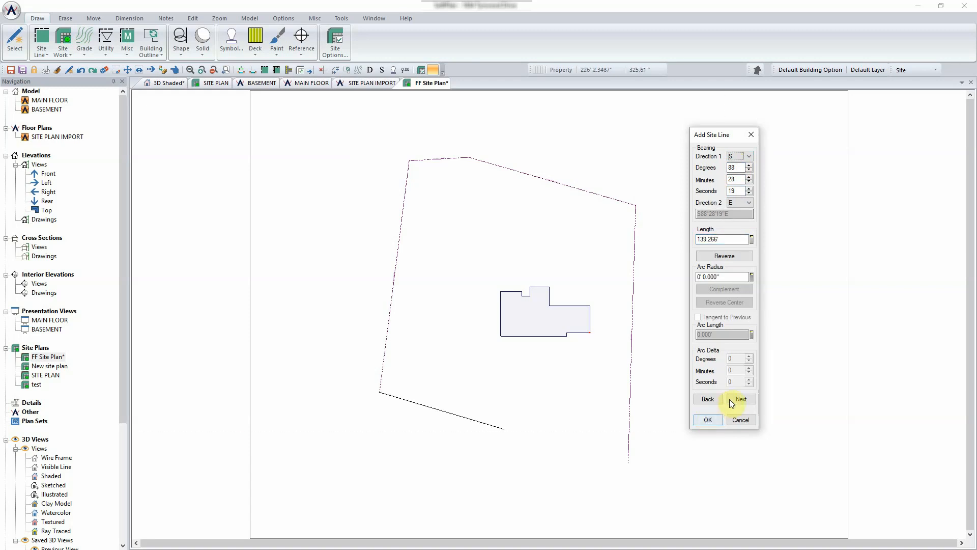
- Set the first direction to south and confirm the final S90°E, 128.724' property line
{"action": "left_click", "coordinate": [740, 160]}
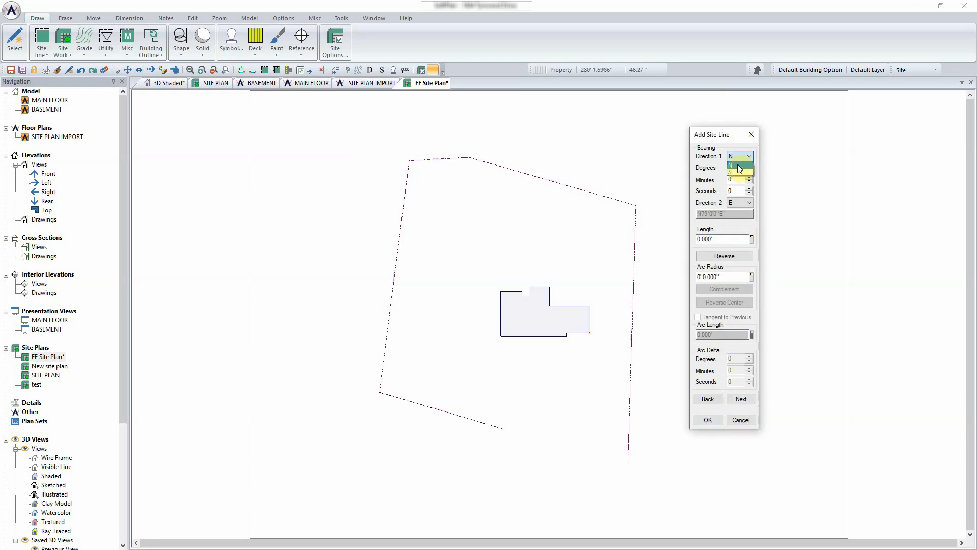
{"action": "left_click", "coordinate": [739, 170]}
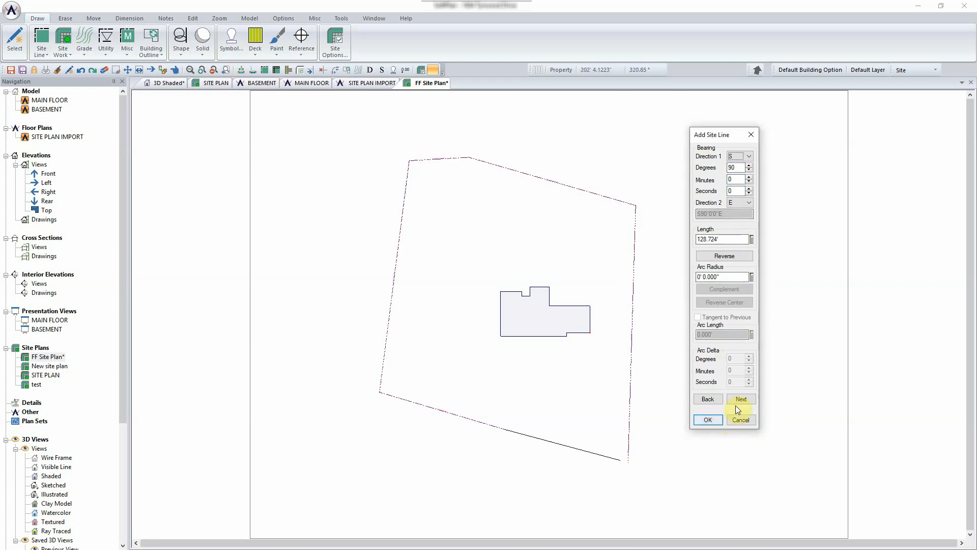
{"action": "left_click", "coordinate": [708, 420]}
{"action": "scroll", "coordinate": [617, 461], "scroll_direction": "up", "scroll_amount": 3}
{"action": "scroll", "coordinate": [555, 308], "scroll_direction": "up", "scroll_amount": 2}
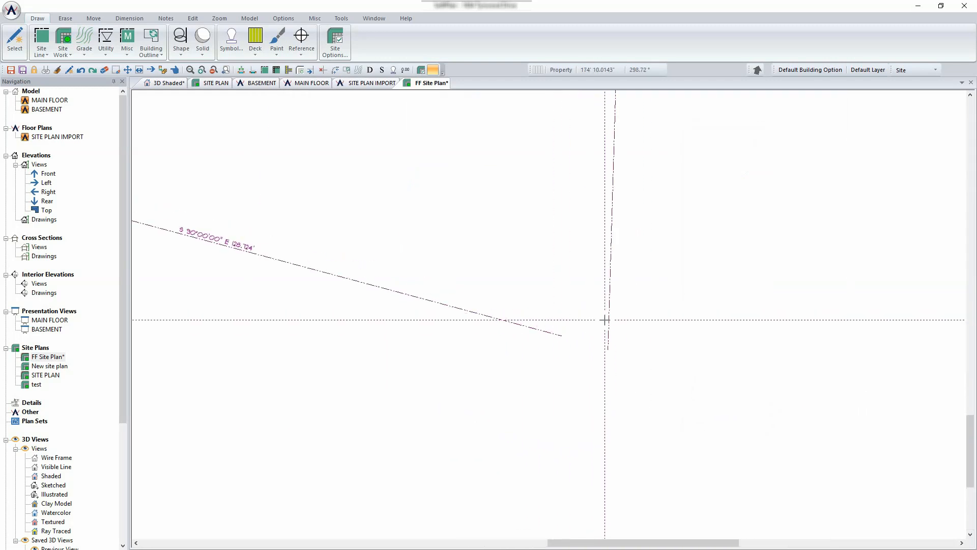
{"action": "scroll", "coordinate": [605, 320], "scroll_direction": "down", "scroll_amount": 5}
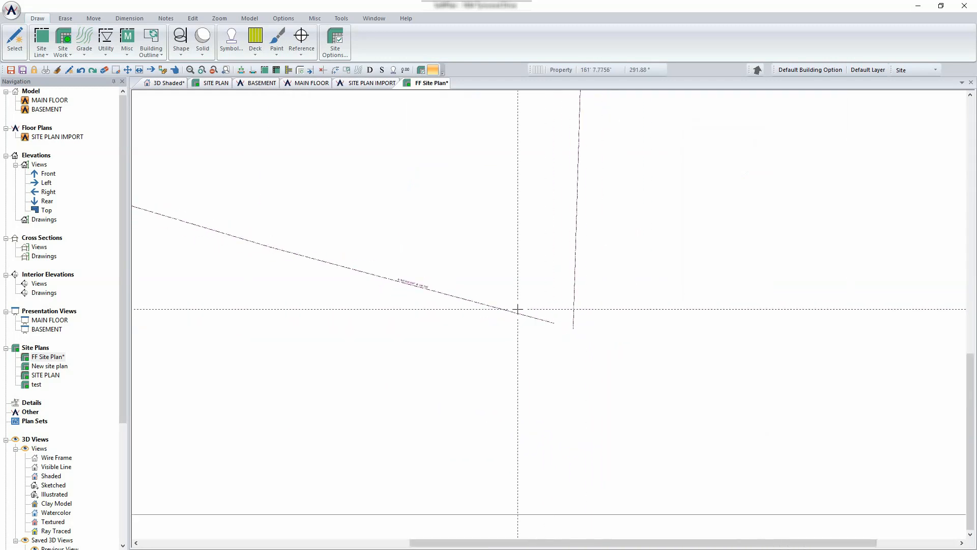
{"action": "scroll", "coordinate": [497, 219], "scroll_direction": "up", "scroll_amount": 2}
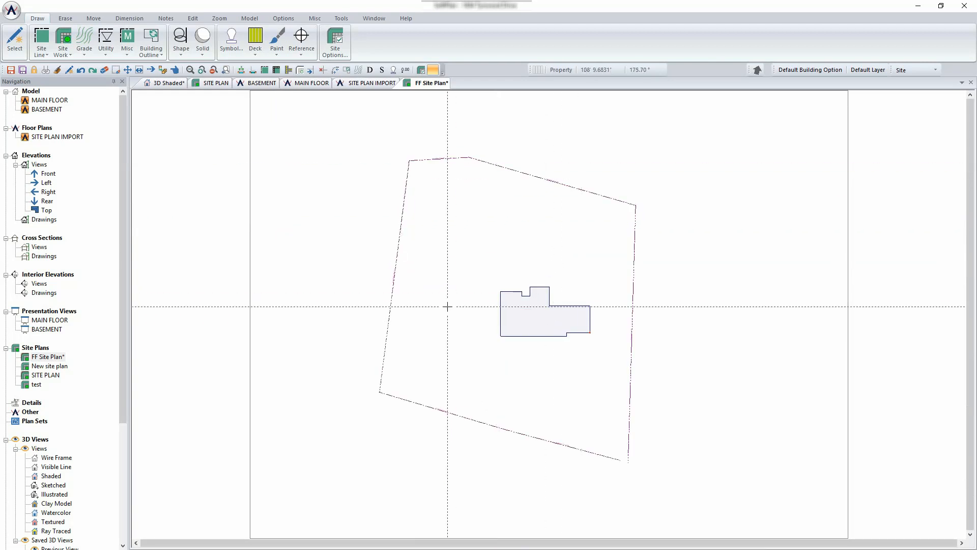
{"action": "scroll", "coordinate": [556, 436], "scroll_direction": "up", "scroll_amount": 3}
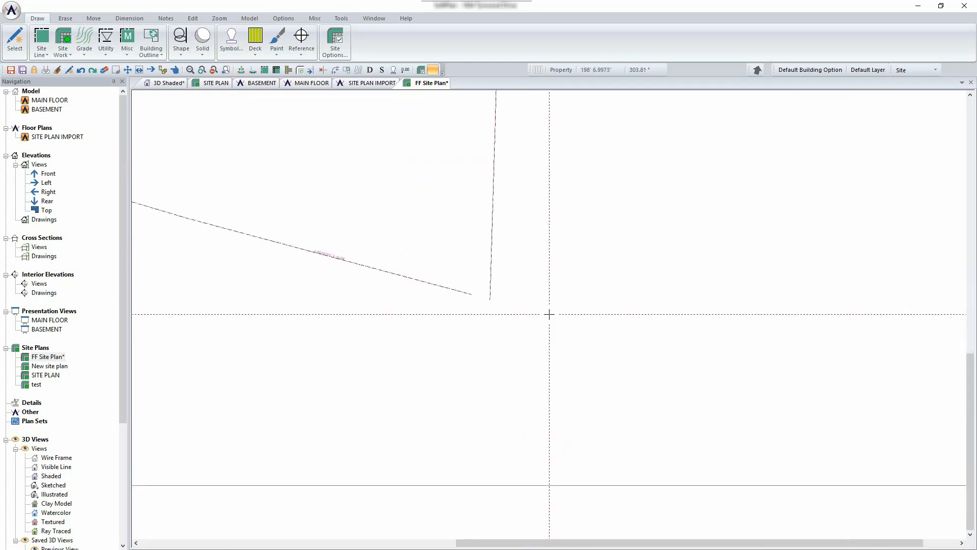
{"action": "scroll", "coordinate": [404, 227], "scroll_direction": "down", "scroll_amount": 3}
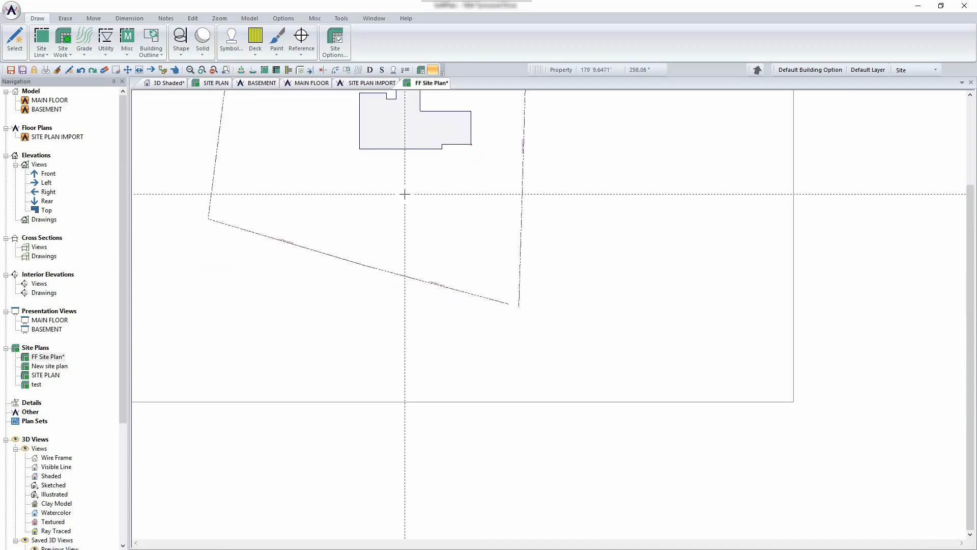
{"action": "right_click", "coordinate": [405, 194]}
{"action": "left_click", "coordinate": [425, 229]}
{"action": "left_click", "coordinate": [419, 201]}
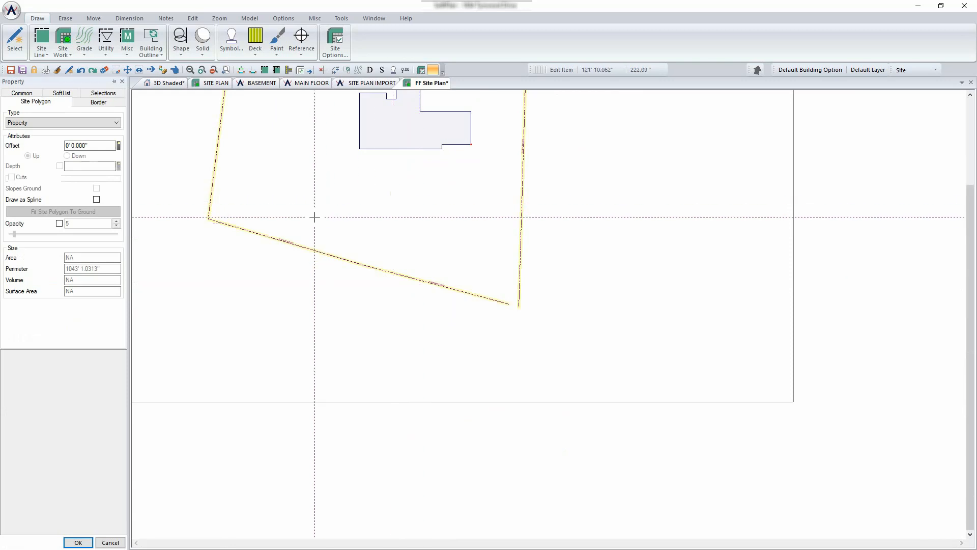
{"action": "key", "text": "Escape"}
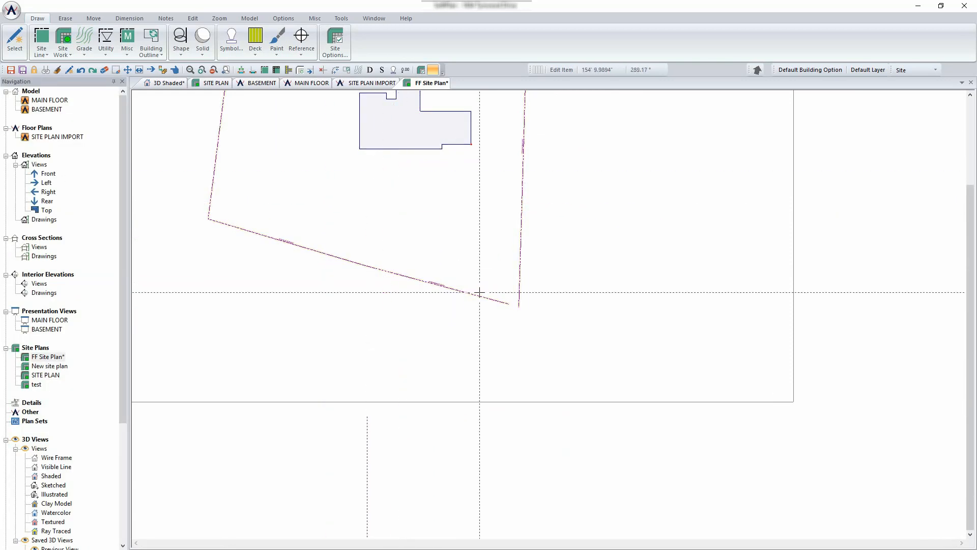
{"action": "scroll", "coordinate": [479, 293], "scroll_direction": "down", "scroll_amount": 2}
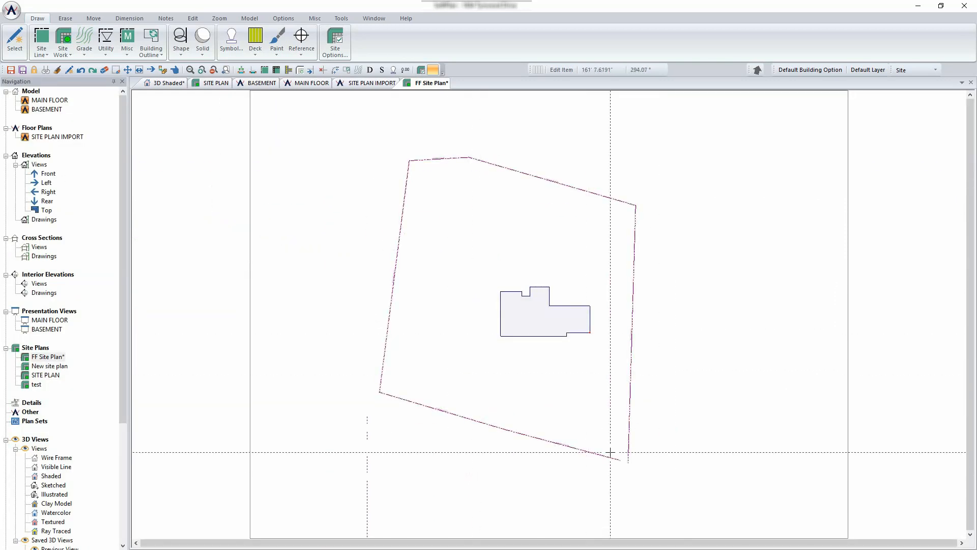
{"action": "scroll", "coordinate": [550, 316], "scroll_direction": "up", "scroll_amount": 3}
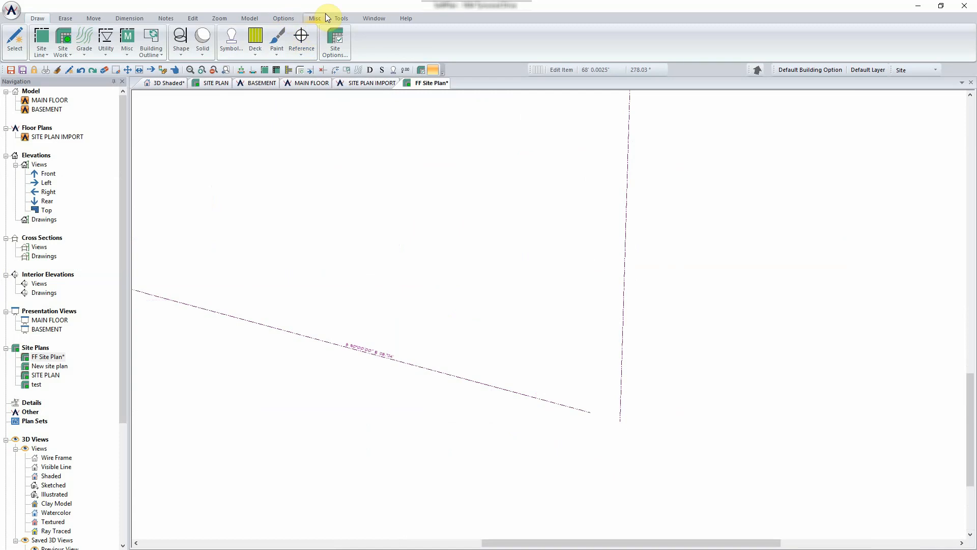
- Fillet the sloped bottom lot line with the right lot line to close the southeast corner
{"action": "left_click", "coordinate": [338, 18]}
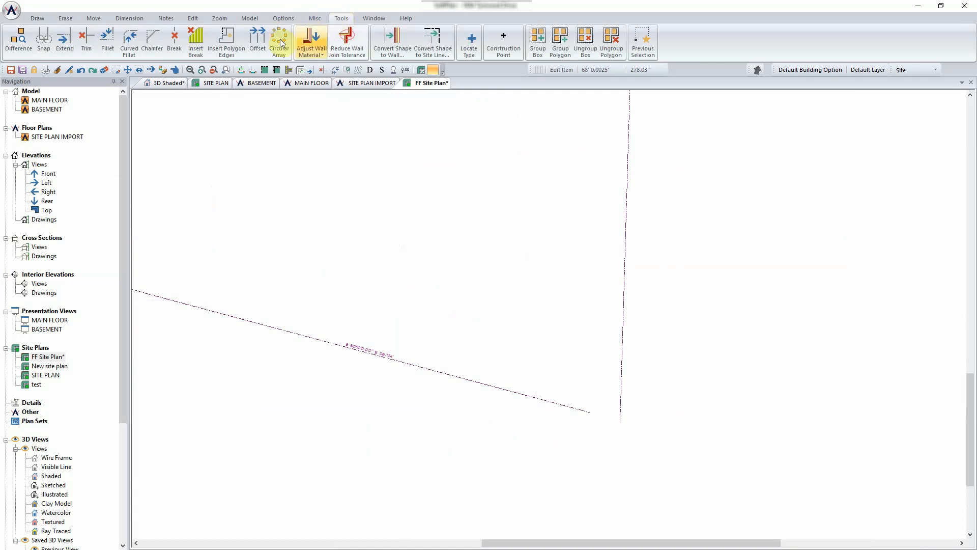
{"action": "left_click", "coordinate": [107, 39]}
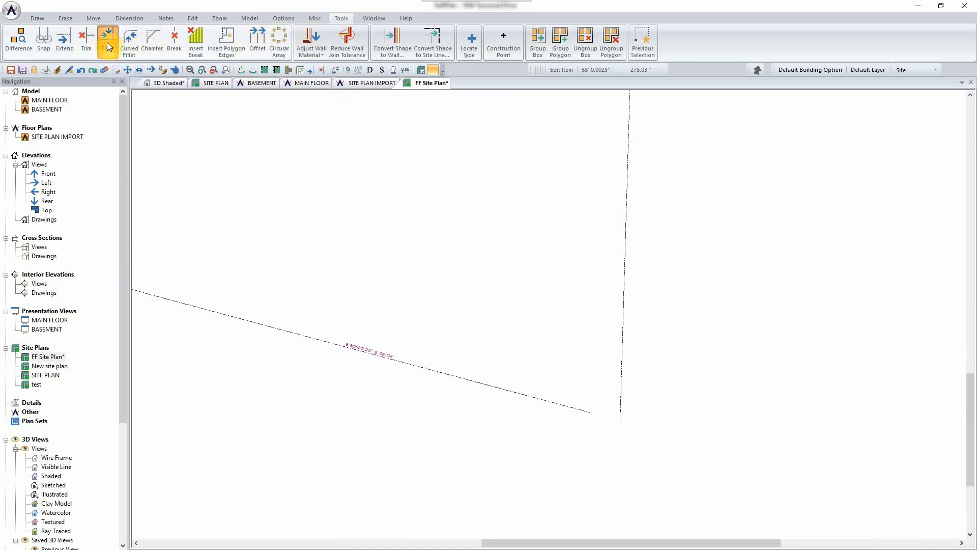
{"action": "left_click", "coordinate": [585, 408]}
{"action": "left_click", "coordinate": [620, 410]}
{"action": "scroll", "coordinate": [650, 411], "scroll_direction": "down", "scroll_amount": 1}
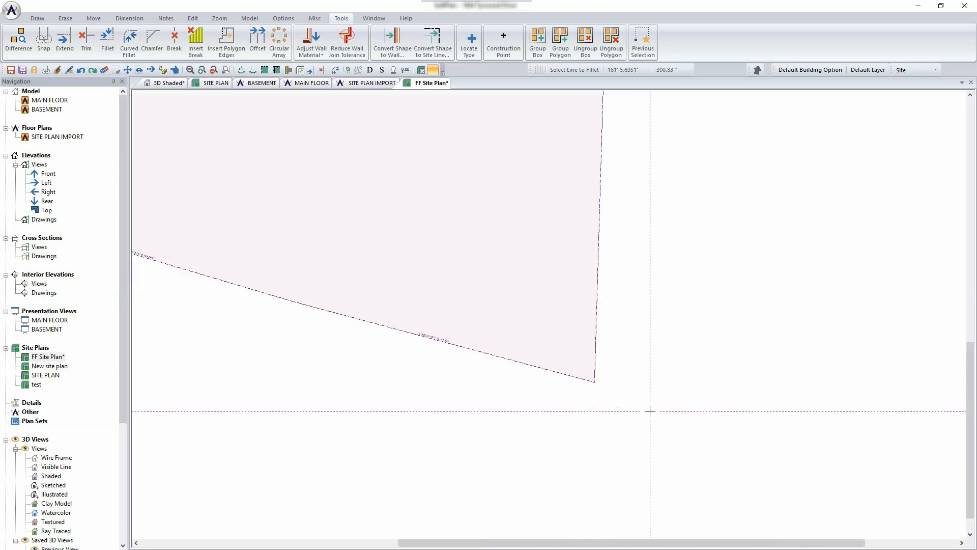
{"action": "scroll", "coordinate": [555, 310], "scroll_direction": "down", "scroll_amount": 1}
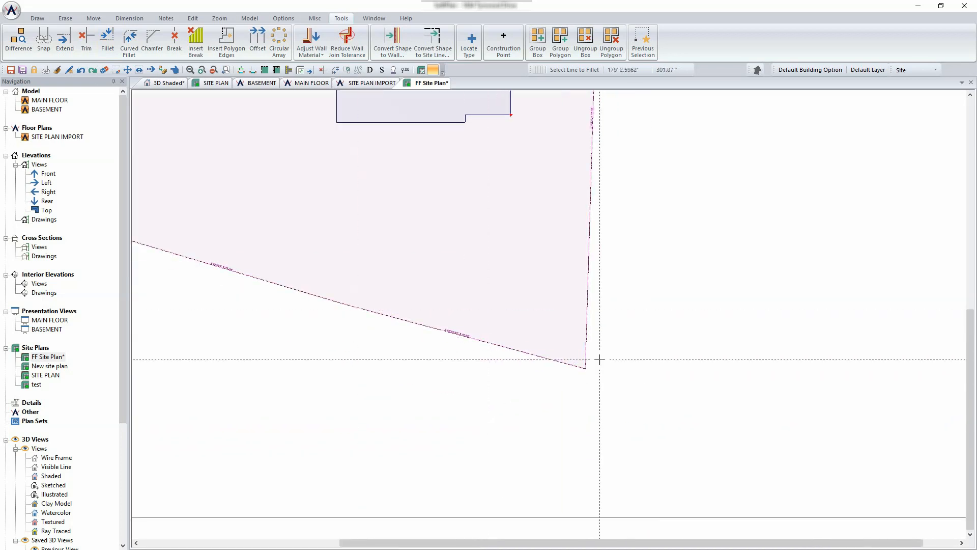
{"action": "scroll", "coordinate": [535, 267], "scroll_direction": "down", "scroll_amount": 2}
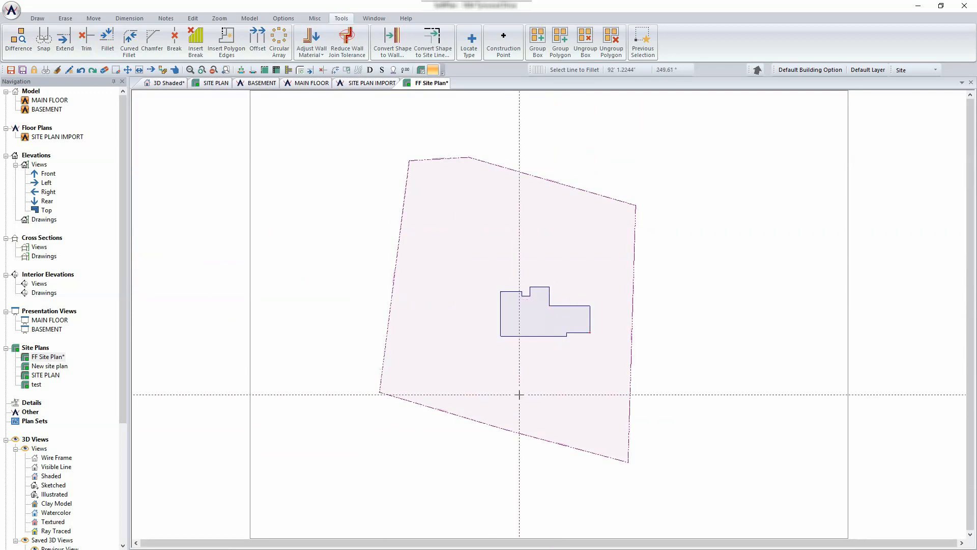
{"action": "right_click", "coordinate": [480, 260]}
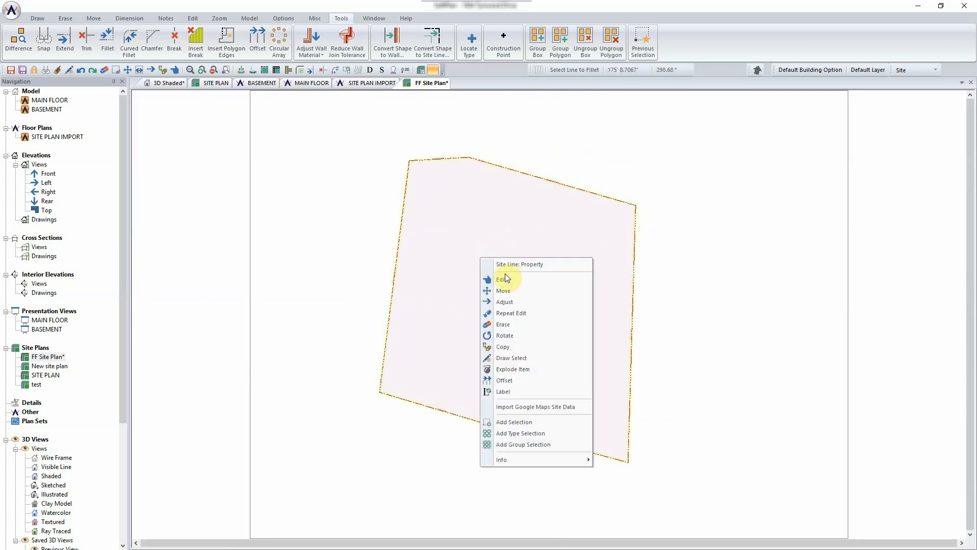
{"action": "left_click", "coordinate": [335, 155]}
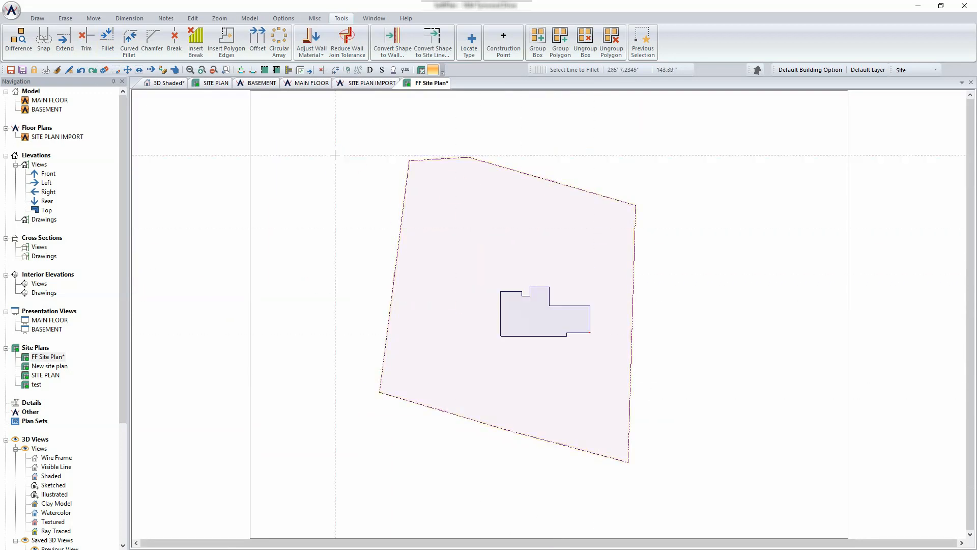
- In the 3D shaded view, add the FF Site Plan drawing to the model
{"action": "left_click", "coordinate": [165, 86]}
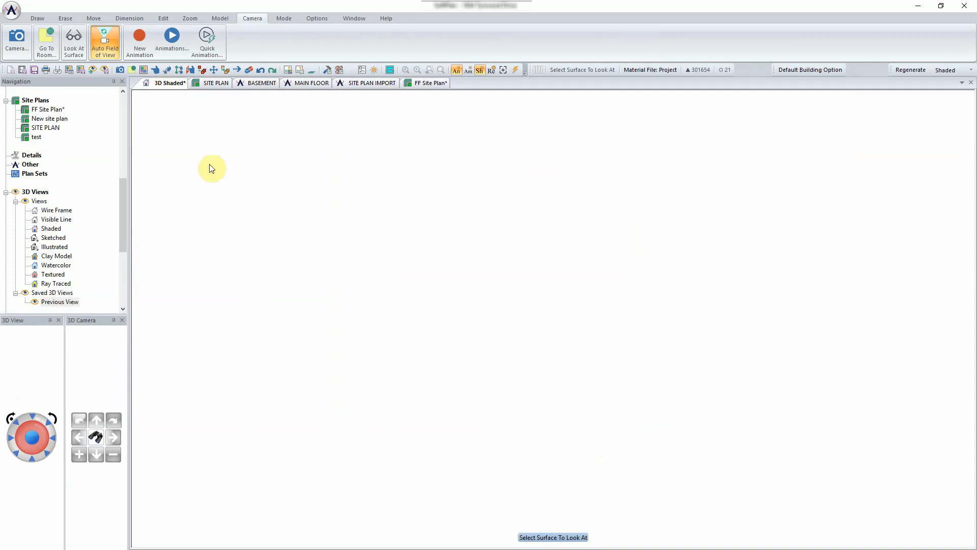
{"action": "left_click_drag", "start_coordinate": [125, 185], "coordinate": [115, 100]}
{"action": "scroll", "coordinate": [73, 96], "scroll_direction": "up", "scroll_amount": 3}
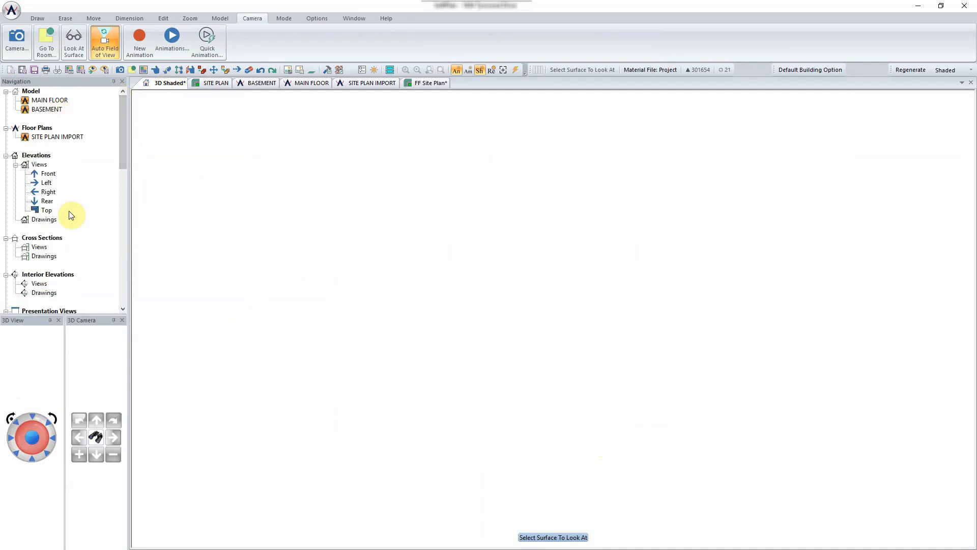
{"action": "left_click_drag", "start_coordinate": [124, 153], "coordinate": [123, 193]}
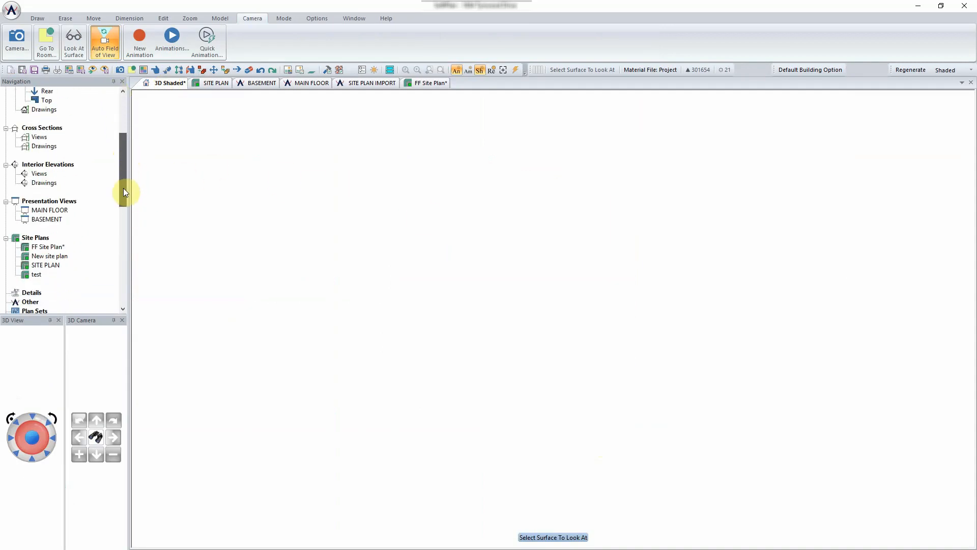
{"action": "left_click", "coordinate": [53, 247]}
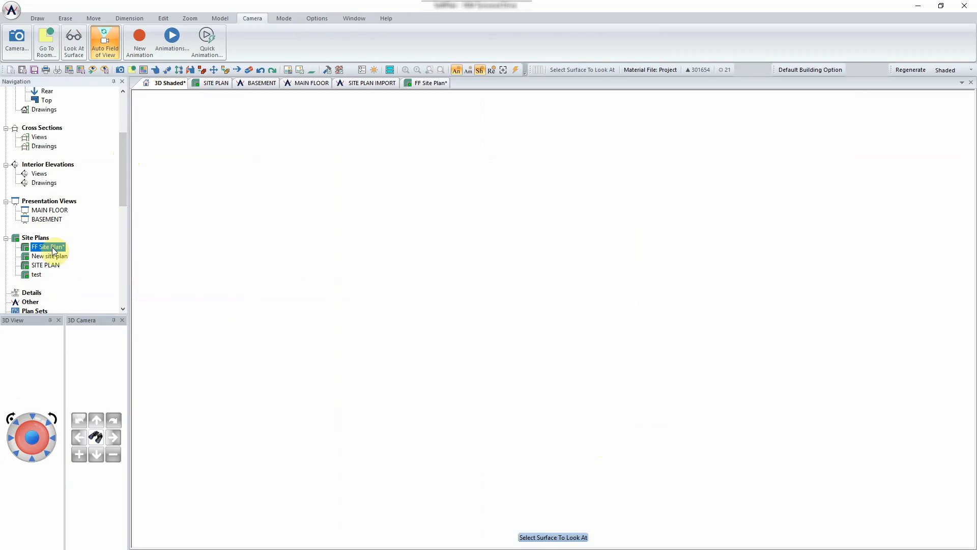
{"action": "right_click", "coordinate": [53, 249]}
{"action": "left_click", "coordinate": [100, 289]}
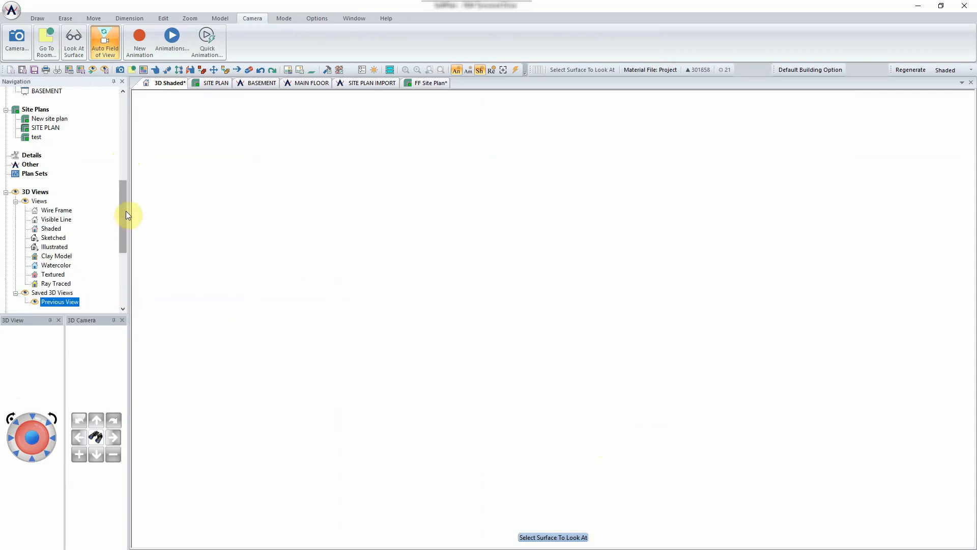
- Activate FF Site Plan in the model and save its unsaved changes
{"action": "left_click_drag", "start_coordinate": [127, 214], "coordinate": [123, 100]}
{"action": "left_click", "coordinate": [58, 100]}
{"action": "right_click", "coordinate": [57, 101]}
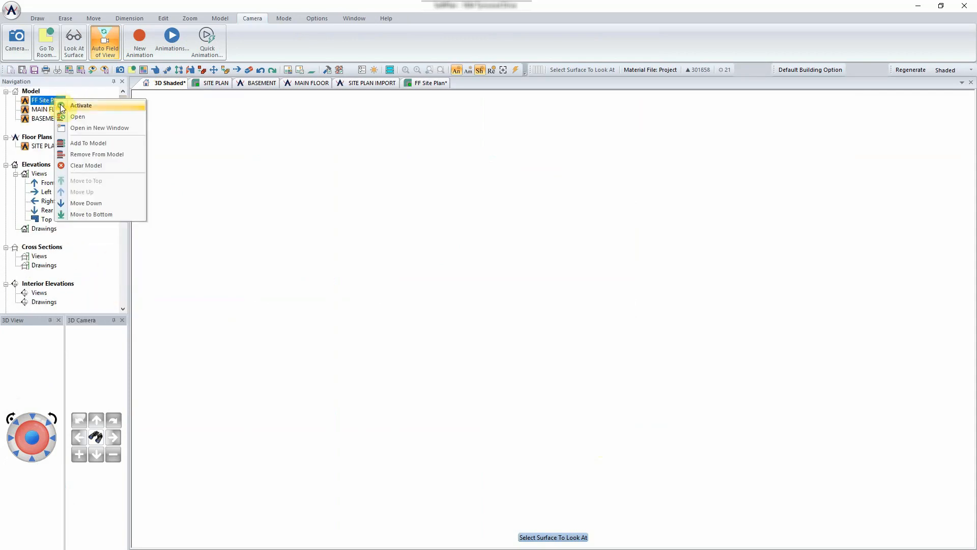
{"action": "left_click", "coordinate": [93, 214]}
{"action": "left_click", "coordinate": [553, 321]}
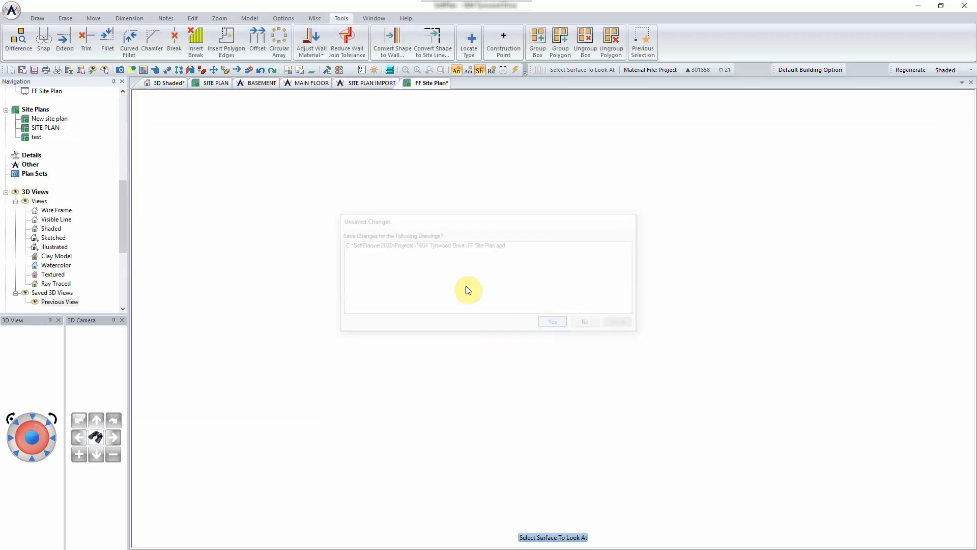
- Refocus the camera on the site and aim the 3D view at the house
{"action": "left_click_drag", "start_coordinate": [124, 189], "coordinate": [122, 102]}
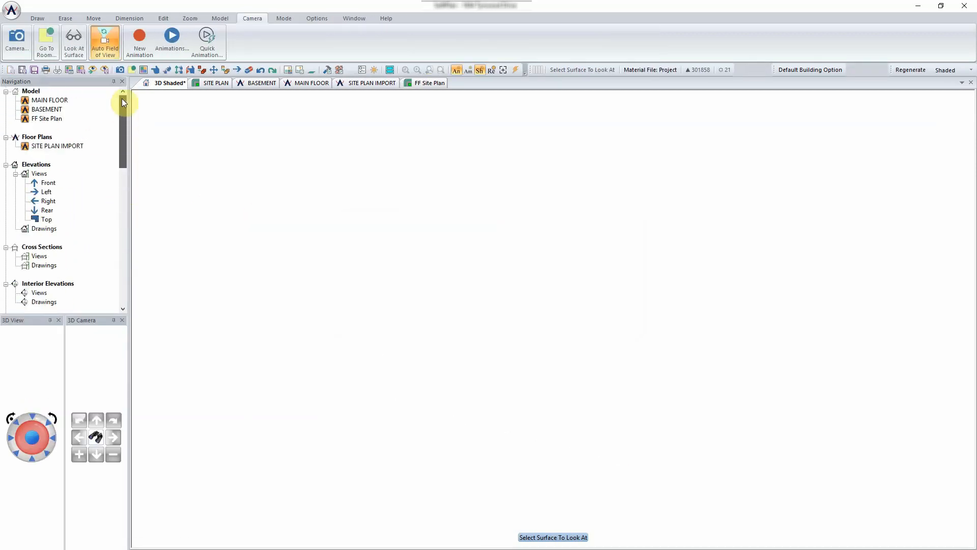
{"action": "left_click", "coordinate": [21, 40]}
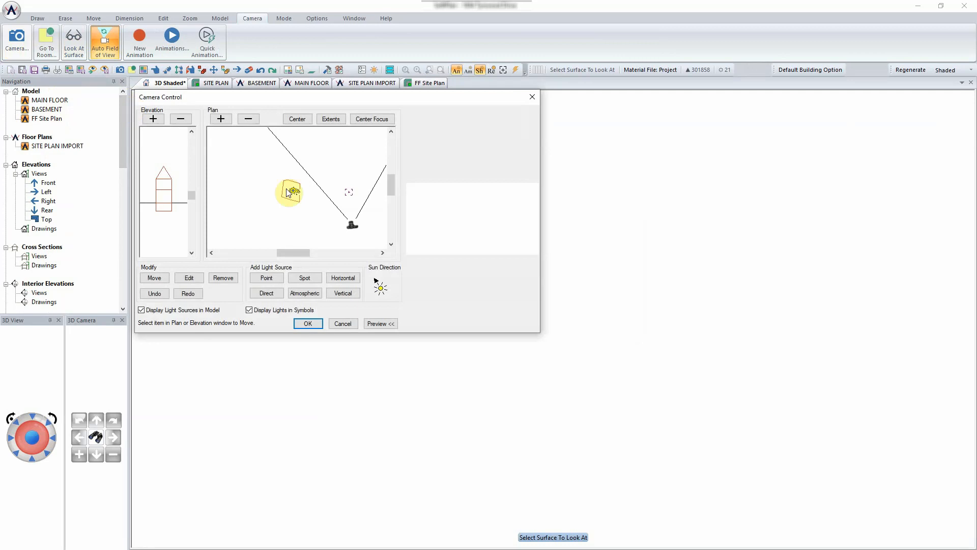
{"action": "left_click_drag", "start_coordinate": [349, 194], "coordinate": [293, 195]}
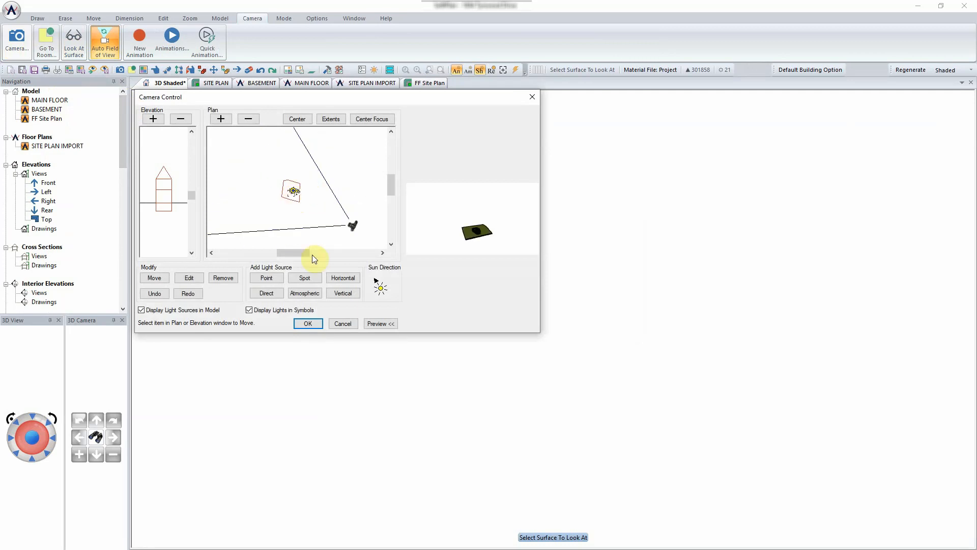
{"action": "left_click", "coordinate": [308, 327]}
{"action": "left_click", "coordinate": [578, 382]}
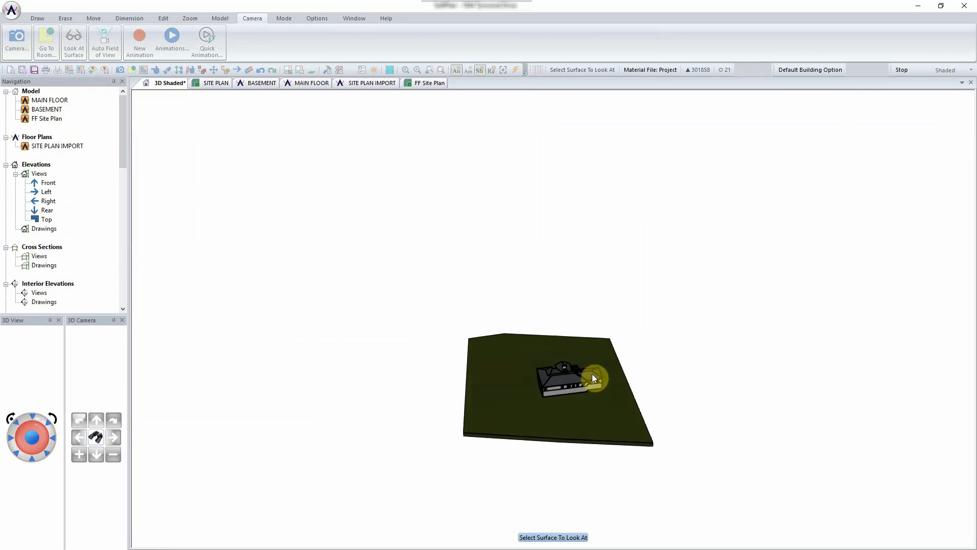
- In the 2D FF Site Plan, dimension the house's lower-right corner to the right property line
{"action": "left_click", "coordinate": [415, 84]}
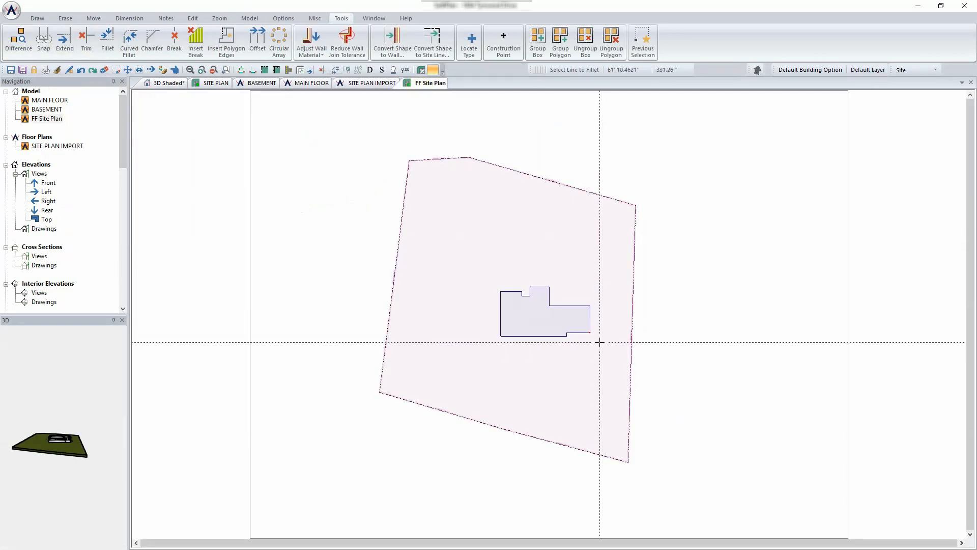
{"action": "scroll", "coordinate": [600, 343], "scroll_direction": "up", "scroll_amount": 3}
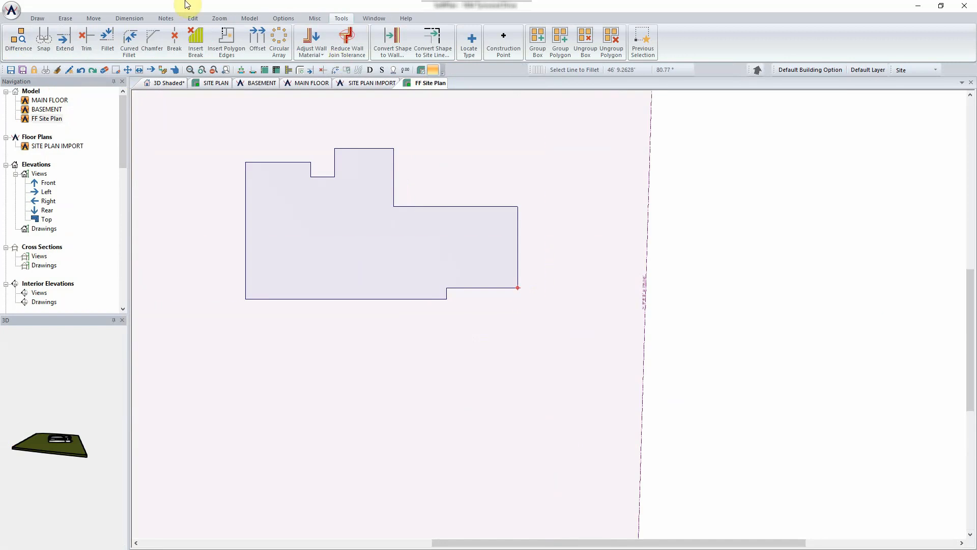
{"action": "left_click", "coordinate": [129, 20]}
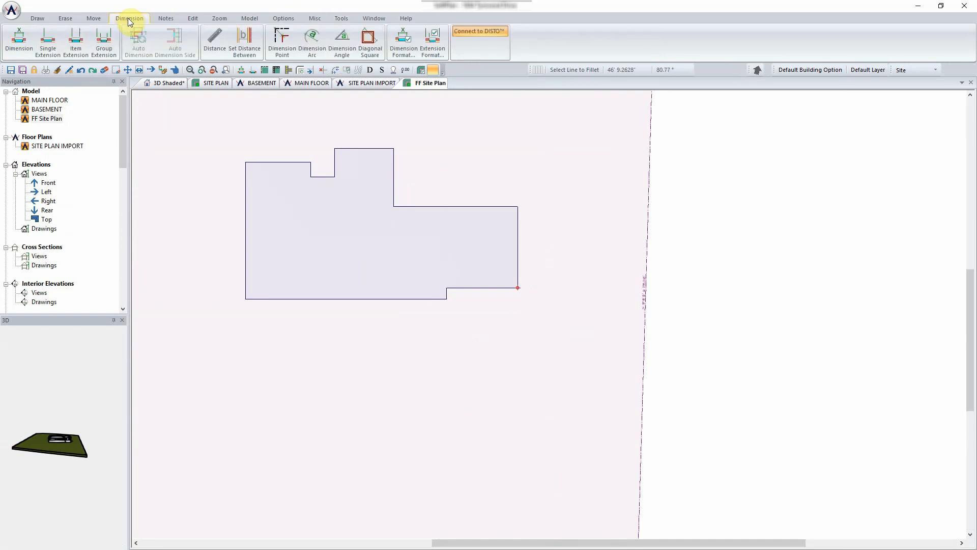
{"action": "left_click", "coordinate": [281, 41]}
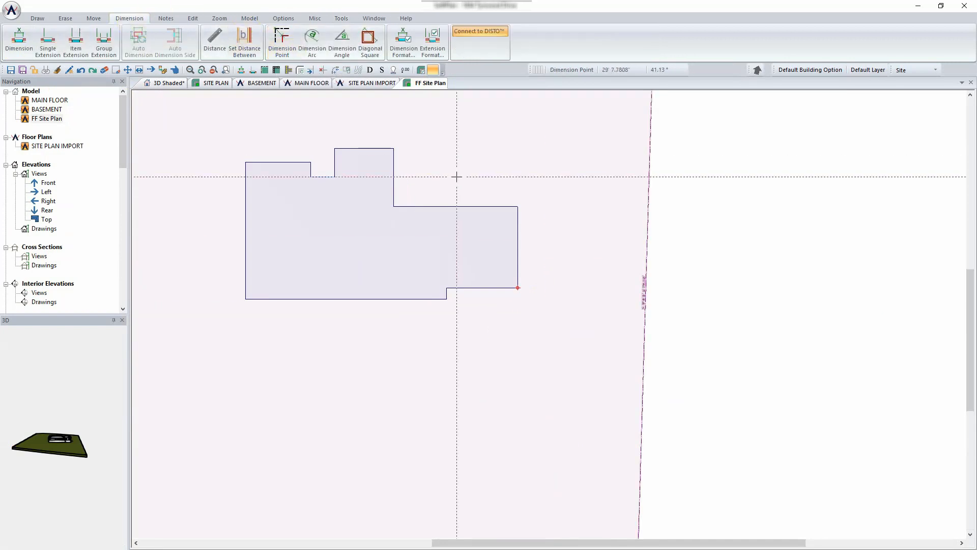
{"action": "left_click", "coordinate": [518, 287]}
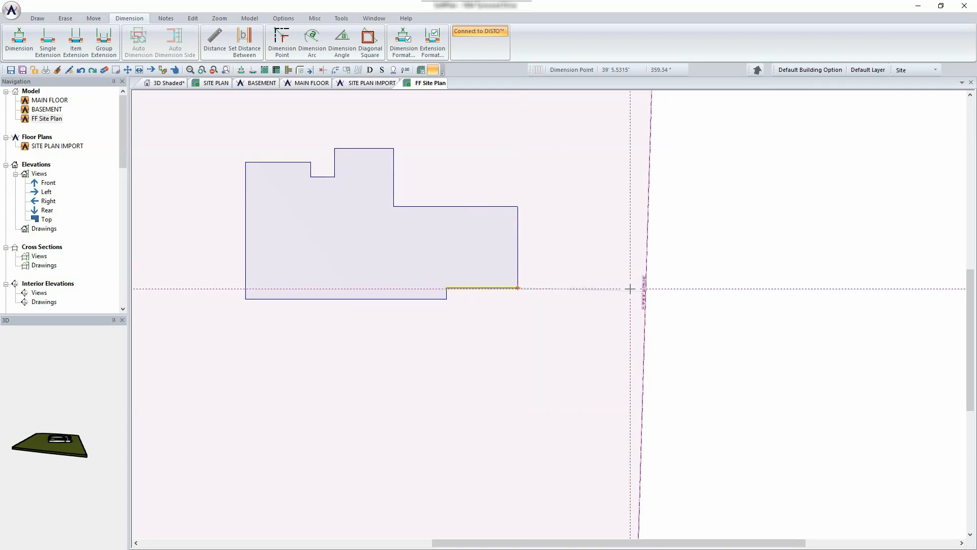
{"action": "left_click", "coordinate": [645, 290]}
- Dimension the same house corner to the bottom property line
{"action": "scroll", "coordinate": [547, 301], "scroll_direction": "down", "scroll_amount": 2}
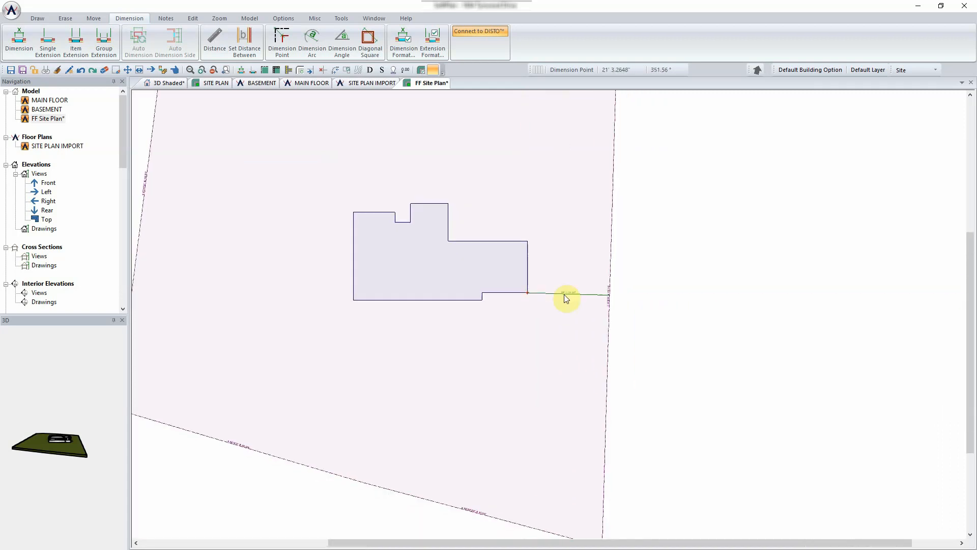
{"action": "middle_click_drag", "start_coordinate": [564, 296], "coordinate": [541, 242]}
{"action": "left_click", "coordinate": [503, 238]}
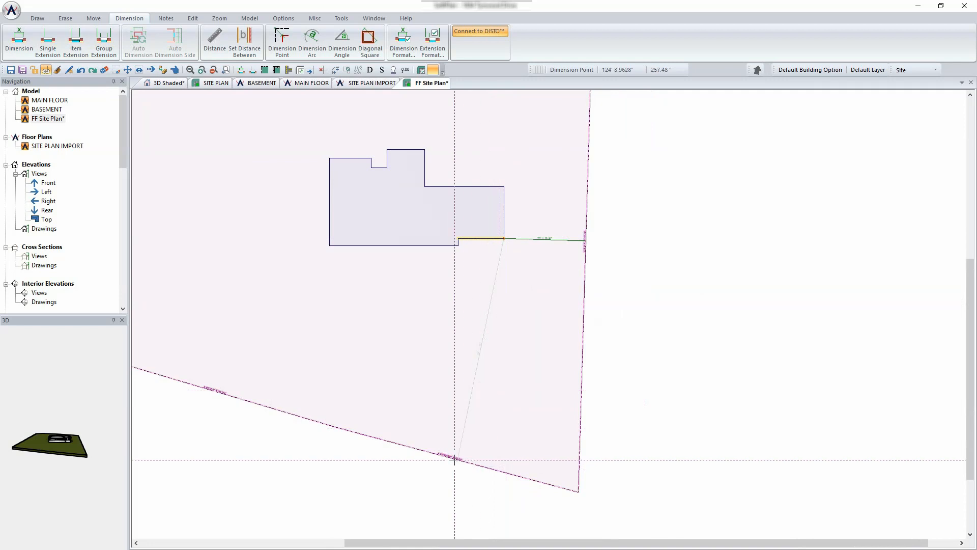
{"action": "left_click", "coordinate": [455, 461]}
{"action": "scroll", "coordinate": [475, 436], "scroll_direction": "up", "scroll_amount": 2}
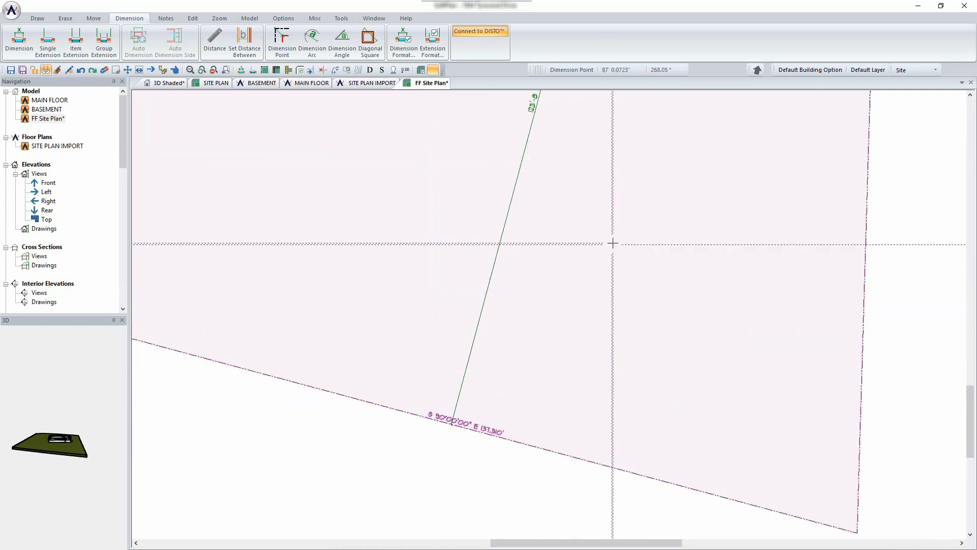
{"action": "scroll", "coordinate": [626, 219], "scroll_direction": "down", "scroll_amount": 3}
{"action": "scroll", "coordinate": [549, 312], "scroll_direction": "up", "scroll_amount": 5}
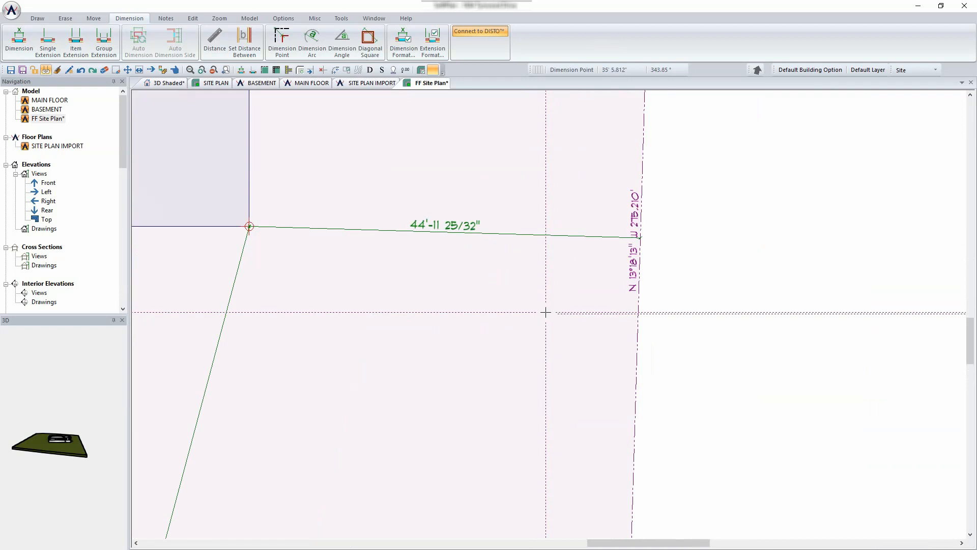
- Change the 44'-11 25/32" right-side setback dimension to 65'-4"
{"action": "right_click", "coordinate": [458, 230]}
{"action": "mouse_move", "coordinate": [493, 238]}
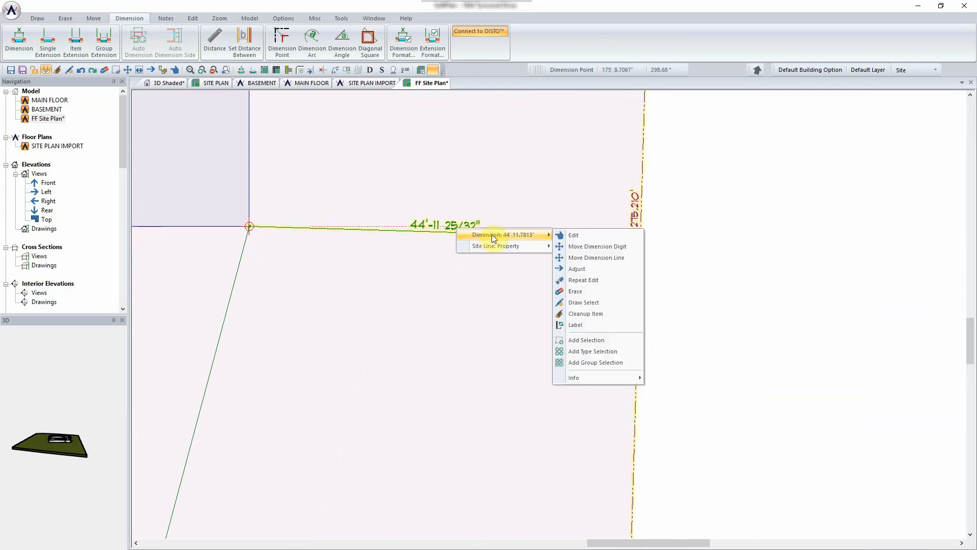
{"action": "left_click", "coordinate": [570, 236]}
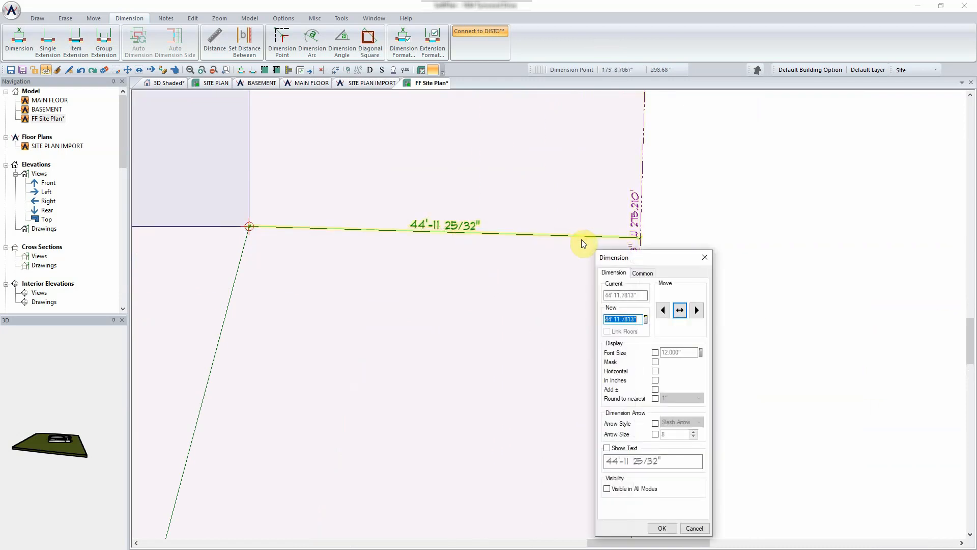
{"action": "type", "text": "65'4"}
{"action": "key", "text": "Return"}
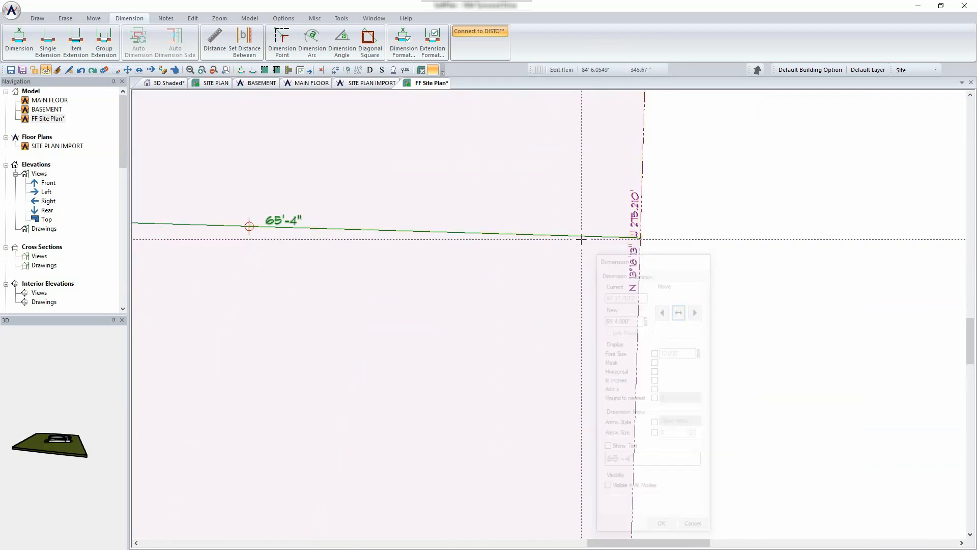
- Change the sloped bottom setback dimension to 124'
{"action": "scroll", "coordinate": [580, 236], "scroll_direction": "down", "scroll_amount": 5}
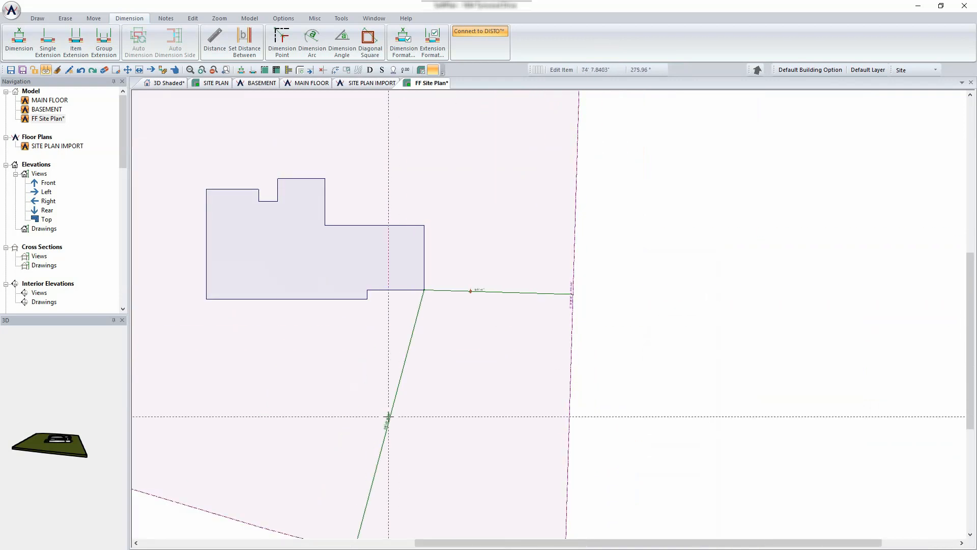
{"action": "double_click", "coordinate": [389, 417]}
{"action": "type", "text": "124' 0.000\""}
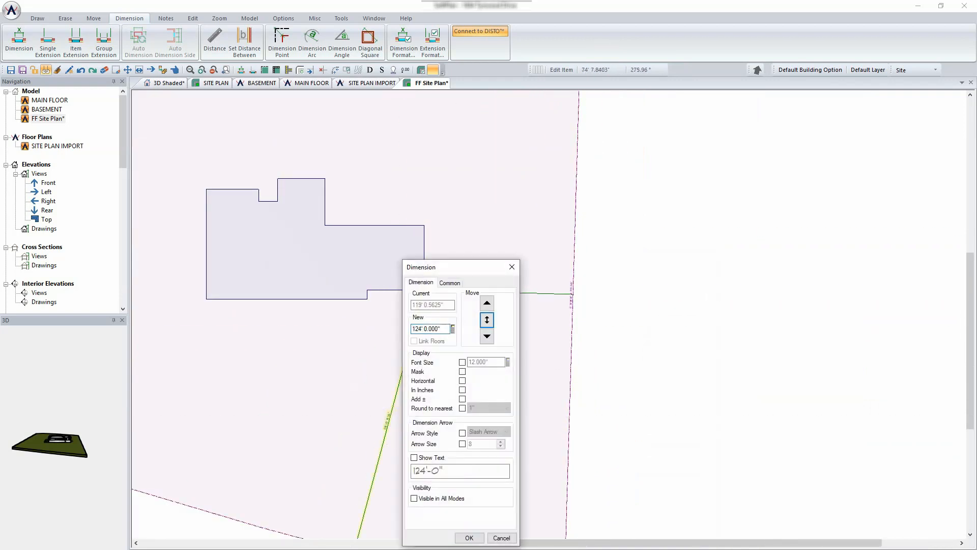
{"action": "key", "text": "Return"}
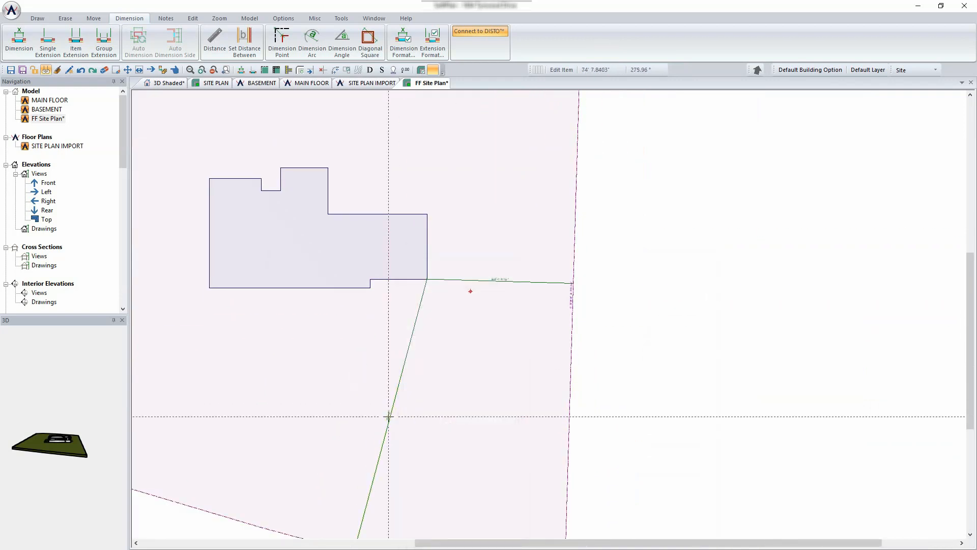
{"action": "scroll", "coordinate": [453, 275], "scroll_direction": "up", "scroll_amount": 4}
{"action": "key", "text": "Delete"}
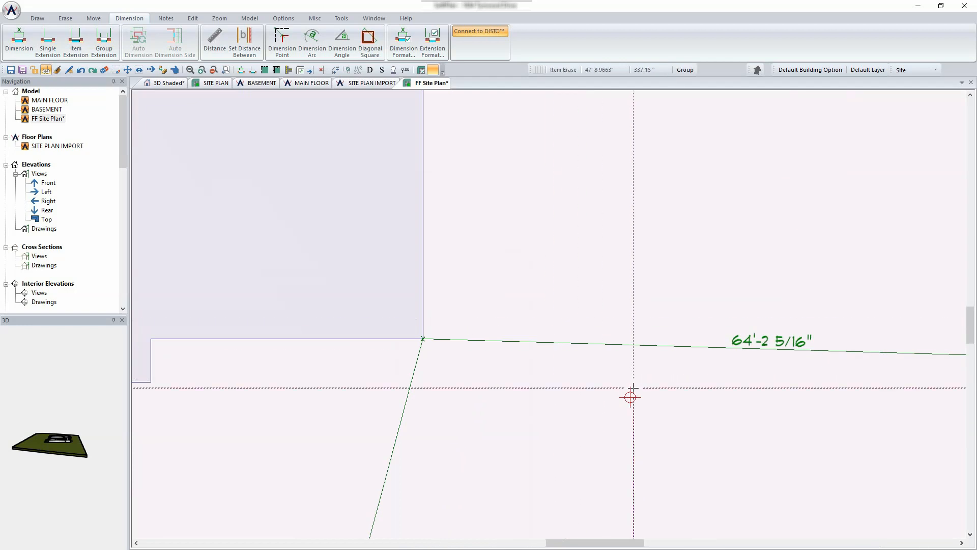
- Erase the leftover reference mark and place a circle reference marker on the house's lower-right corner
{"action": "left_click", "coordinate": [630, 397]}
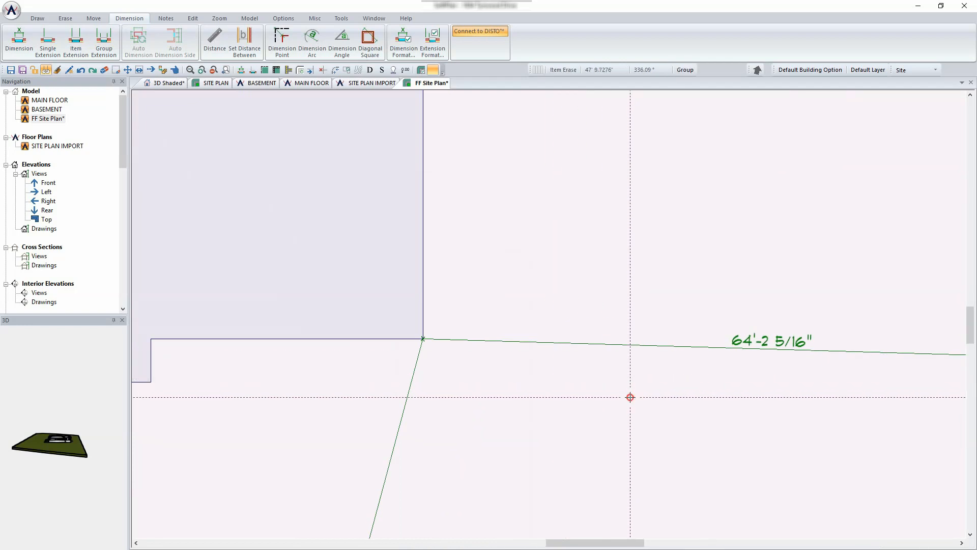
{"action": "left_click", "coordinate": [37, 18]}
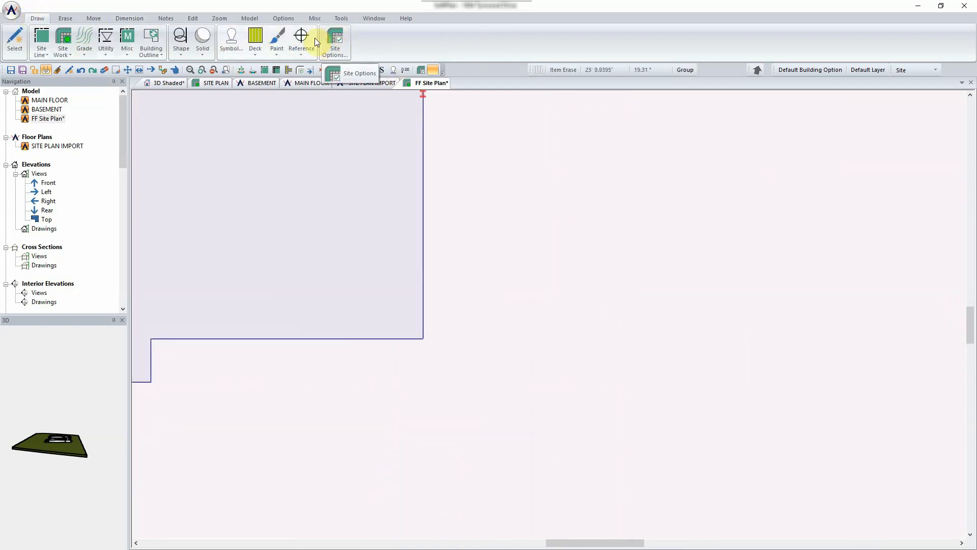
{"action": "left_click", "coordinate": [301, 36]}
{"action": "left_click", "coordinate": [332, 73]}
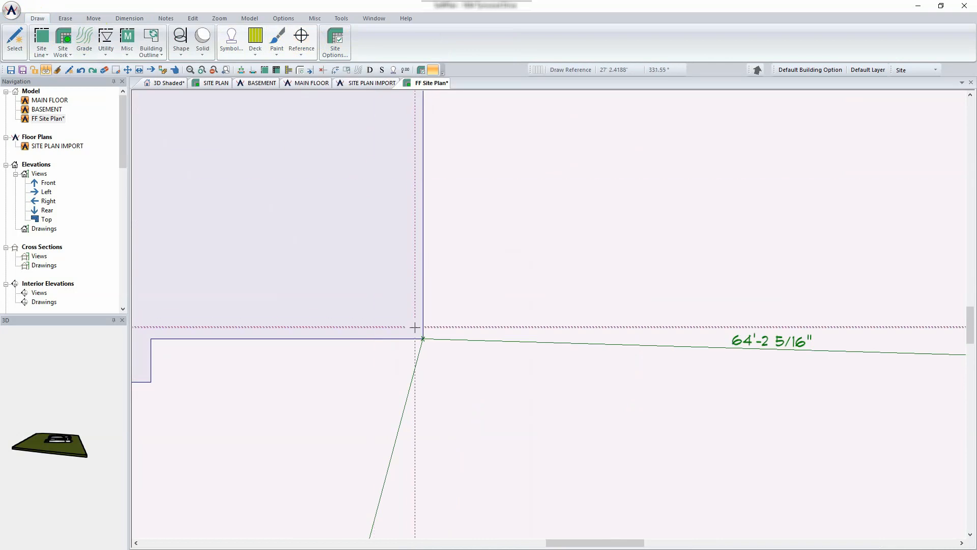
{"action": "left_click", "coordinate": [422, 339]}
{"action": "scroll", "coordinate": [469, 379], "scroll_direction": "down", "scroll_amount": 3}
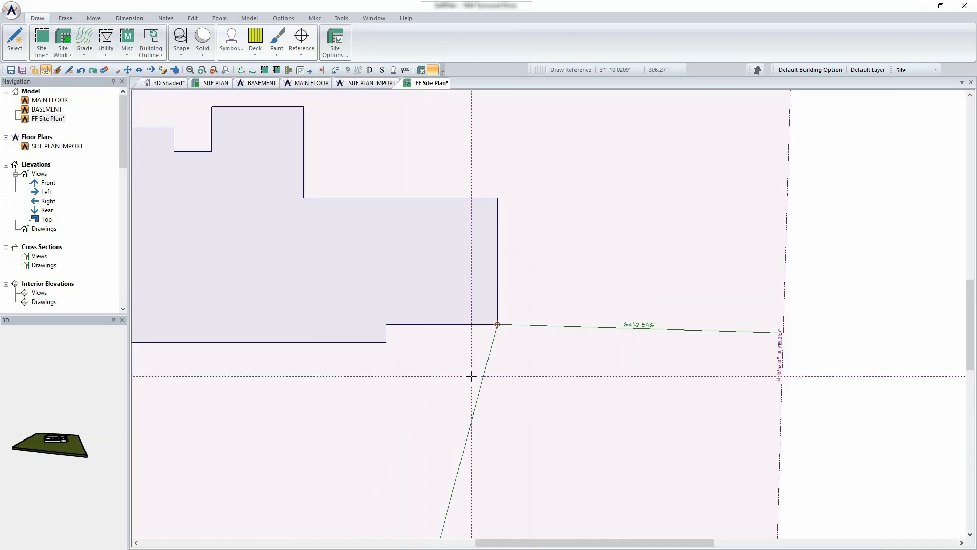
{"action": "scroll", "coordinate": [453, 262], "scroll_direction": "down", "scroll_amount": 2}
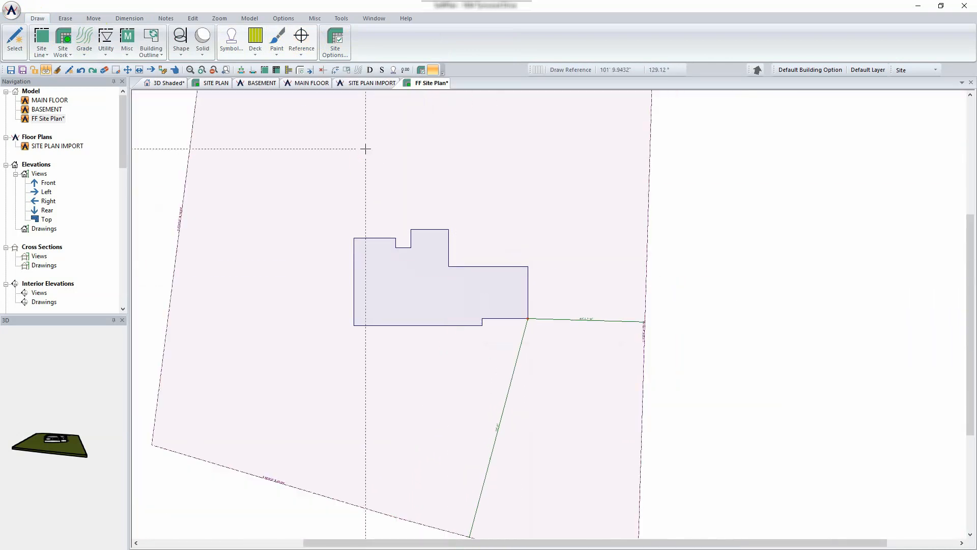
- In the 3D Shaded view, orbit from above, fly in toward the house, and circle the garage side
{"action": "left_click", "coordinate": [164, 83]}
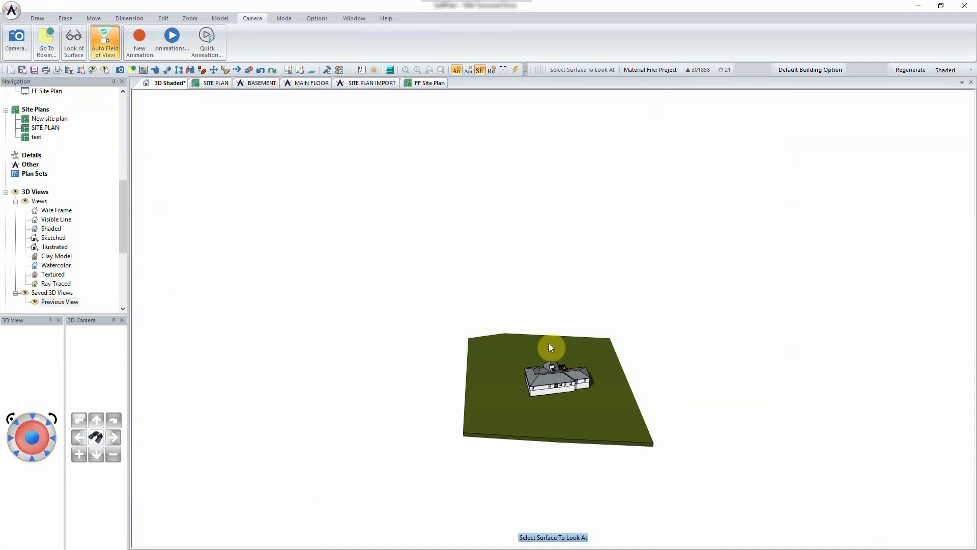
{"action": "middle_click_drag", "start_coordinate": [548, 344], "coordinate": [576, 389]}
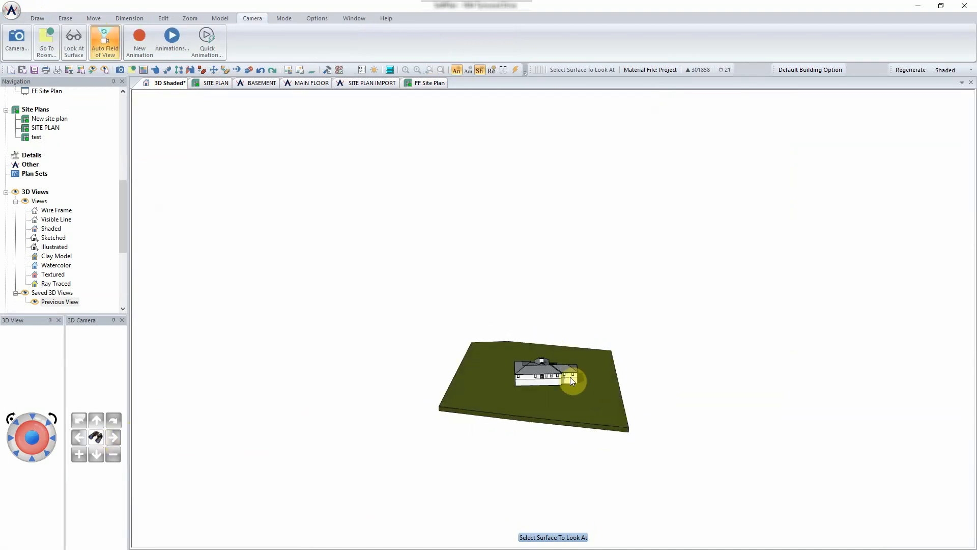
{"action": "left_click", "coordinate": [573, 377]}
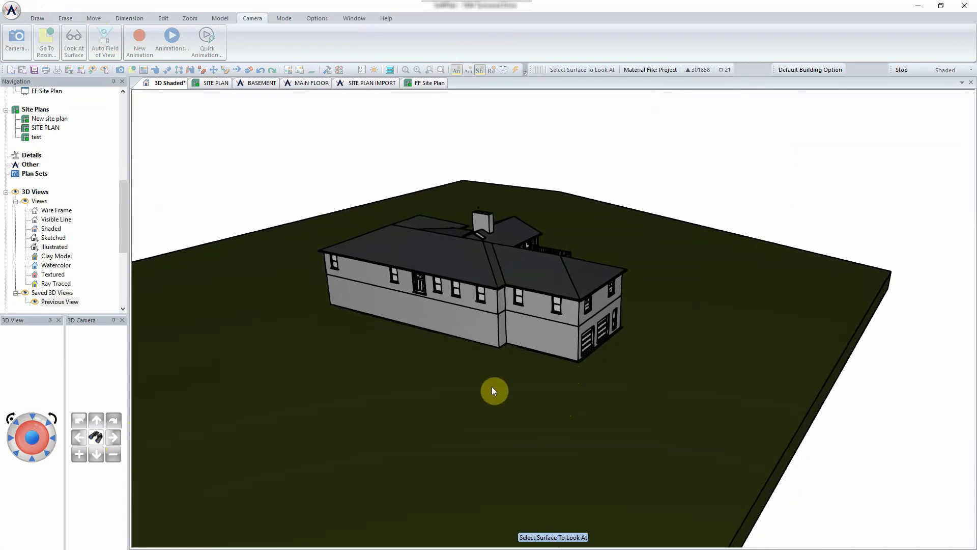
{"action": "mouse_move", "coordinate": [492, 387]}
{"action": "middle_mouse_down"}
{"action": "mouse_move", "coordinate": [489, 371]}
{"action": "mouse_move", "coordinate": [463, 377]}
{"action": "mouse_move", "coordinate": [491, 374]}
{"action": "middle_mouse_up"}
{"action": "mouse_move", "coordinate": [426, 410]}
{"action": "middle_mouse_down"}
{"action": "mouse_move", "coordinate": [434, 423]}
{"action": "mouse_move", "coordinate": [380, 262]}
{"action": "middle_mouse_up"}
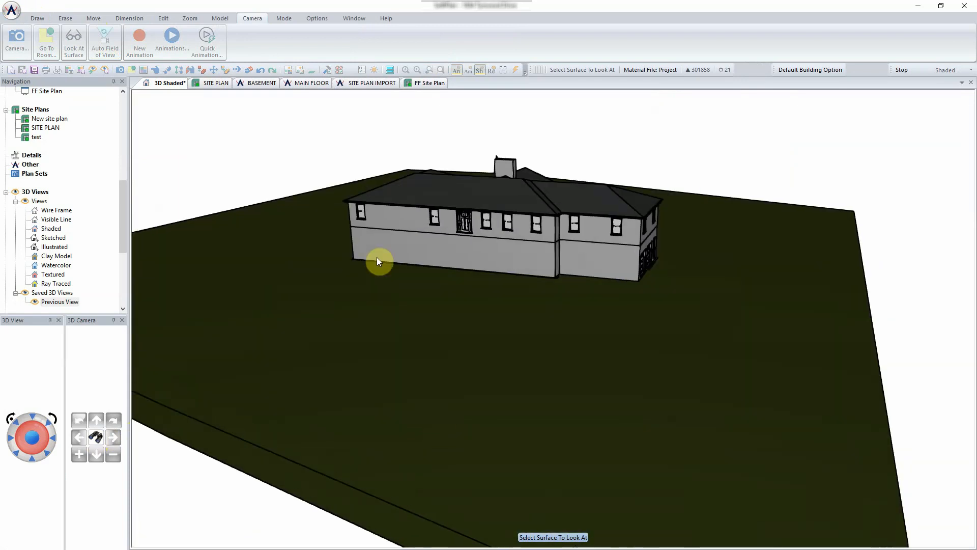
{"action": "left_click", "coordinate": [429, 82]}
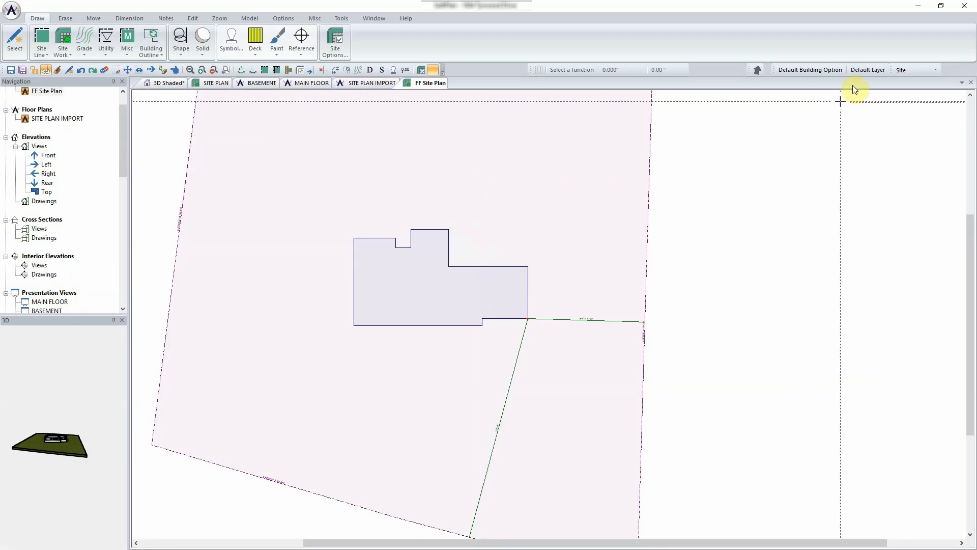
- Zoom out on the FF Site Plan to show the whole lot
{"action": "scroll", "coordinate": [606, 172], "scroll_direction": "down", "scroll_amount": 3}
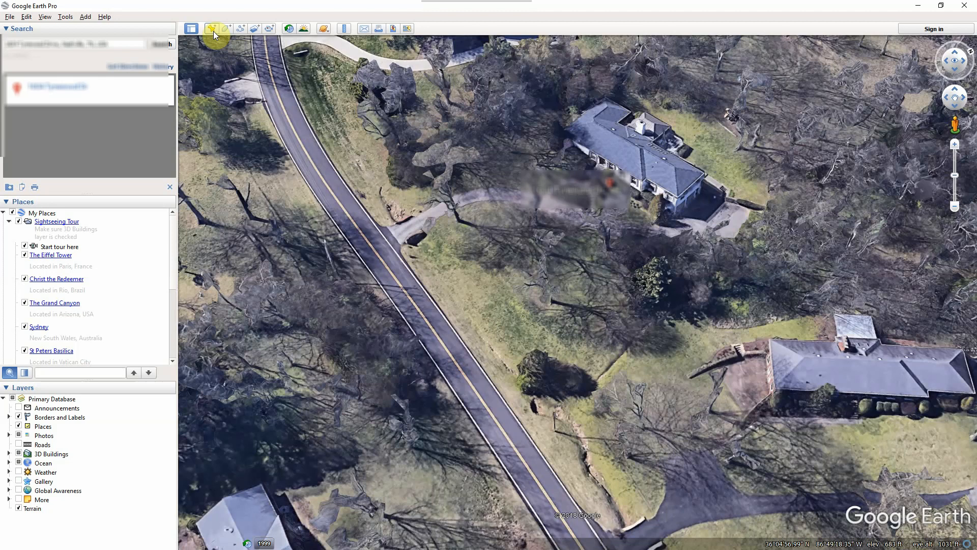
- Drop a placemark at the roadside lot corner and name it 'Friday Fundamental Class'
{"action": "left_click", "coordinate": [212, 29]}
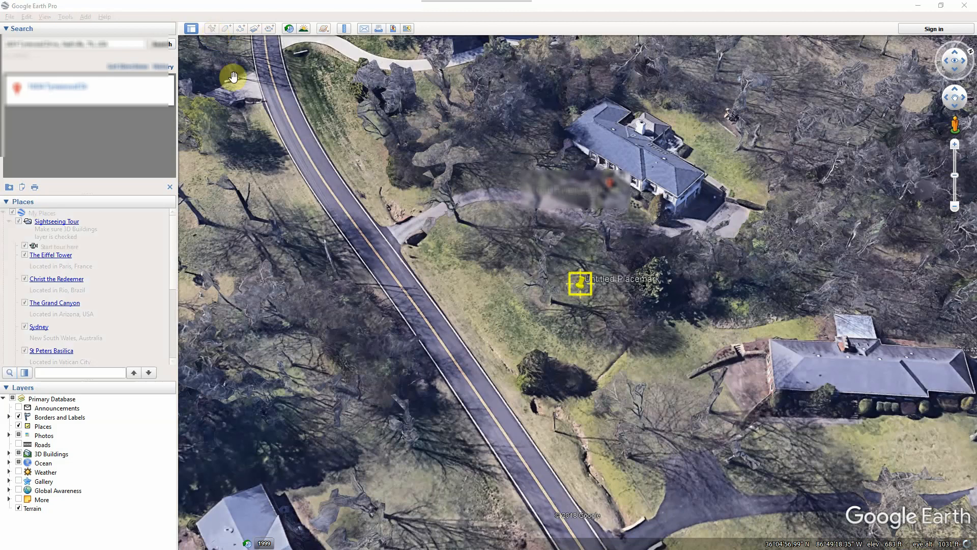
{"action": "left_click", "coordinate": [583, 291]}
{"action": "left_click_drag", "start_coordinate": [544, 124], "coordinate": [276, 122]}
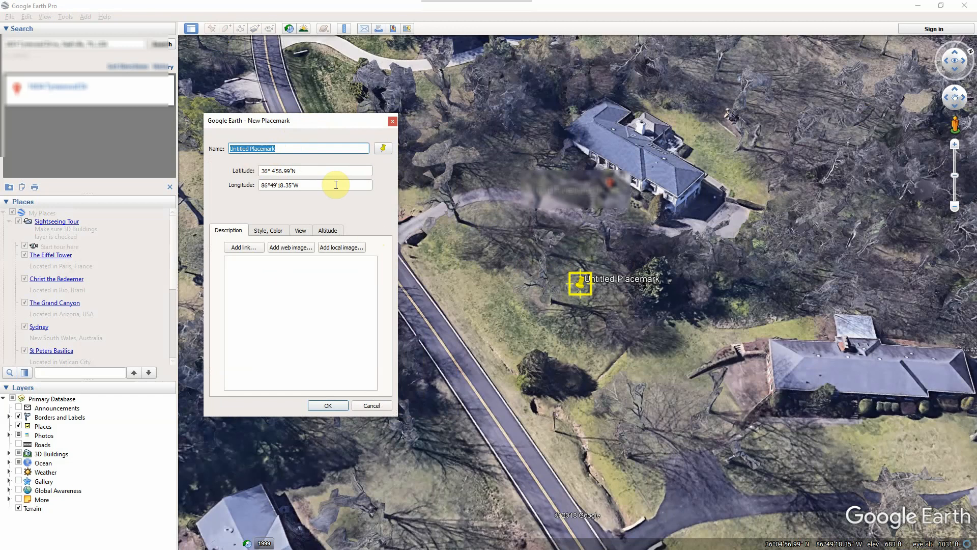
{"action": "left_click_drag", "start_coordinate": [580, 281], "coordinate": [528, 435]}
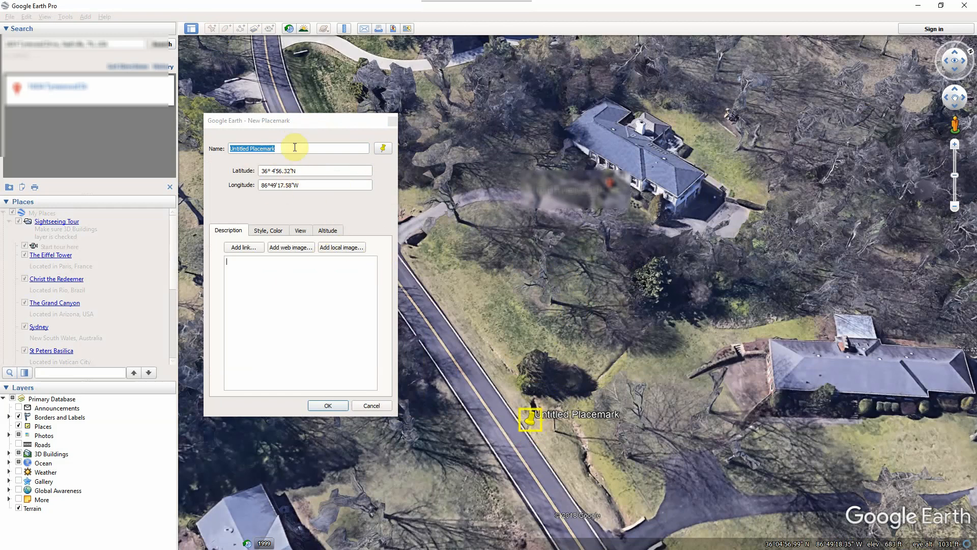
{"action": "left_click", "coordinate": [296, 123]}
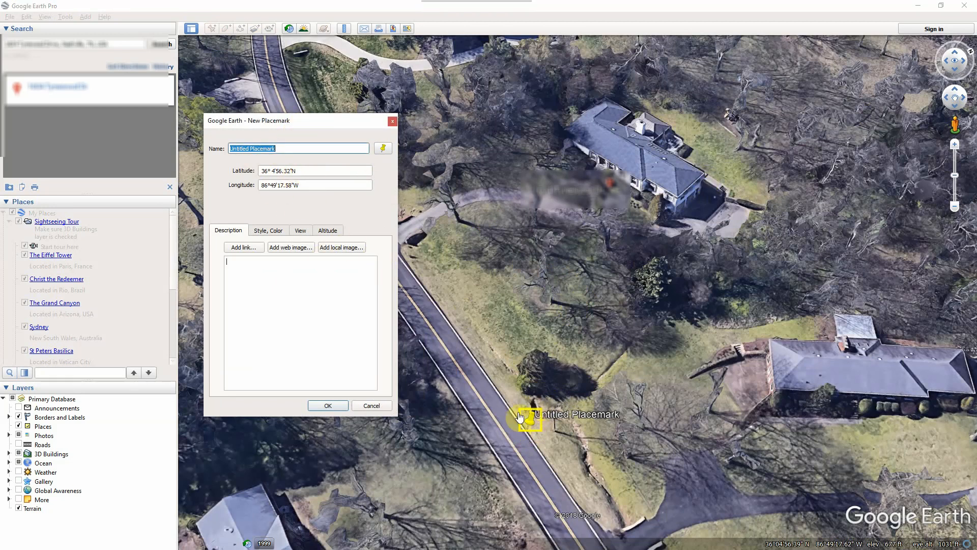
{"action": "left_click_drag", "start_coordinate": [281, 148], "coordinate": [169, 152]}
{"action": "type", "text": "Frida"}
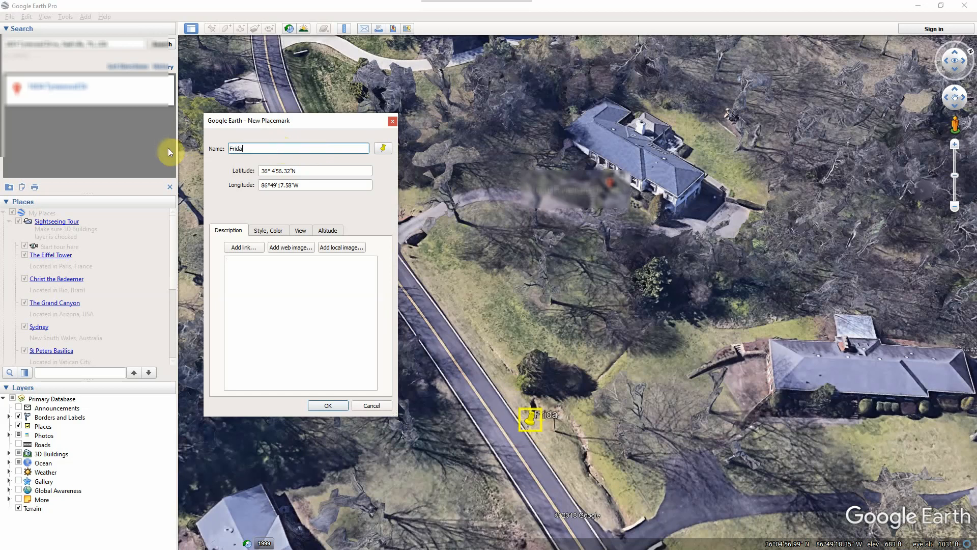
{"action": "type", "text": "y Fundamental Class"}
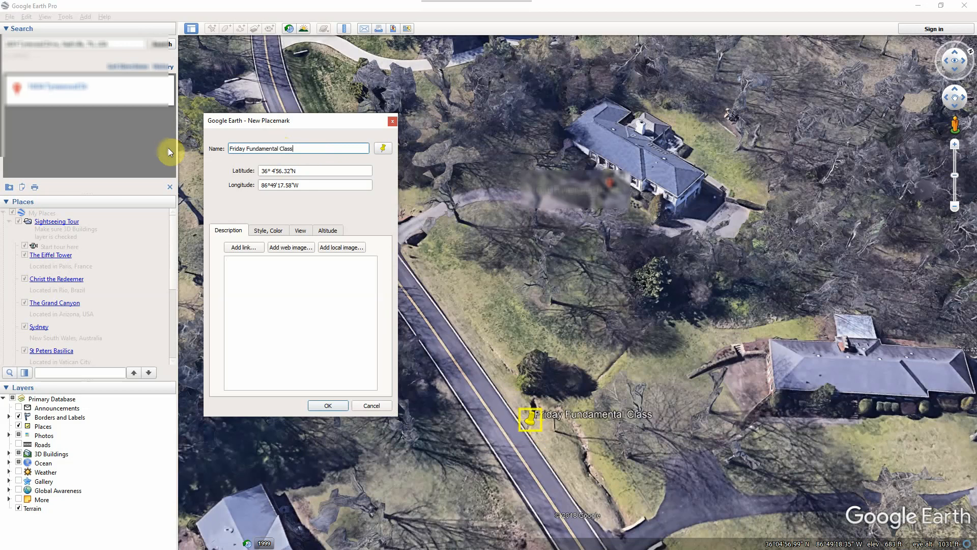
{"action": "left_click", "coordinate": [327, 405]}
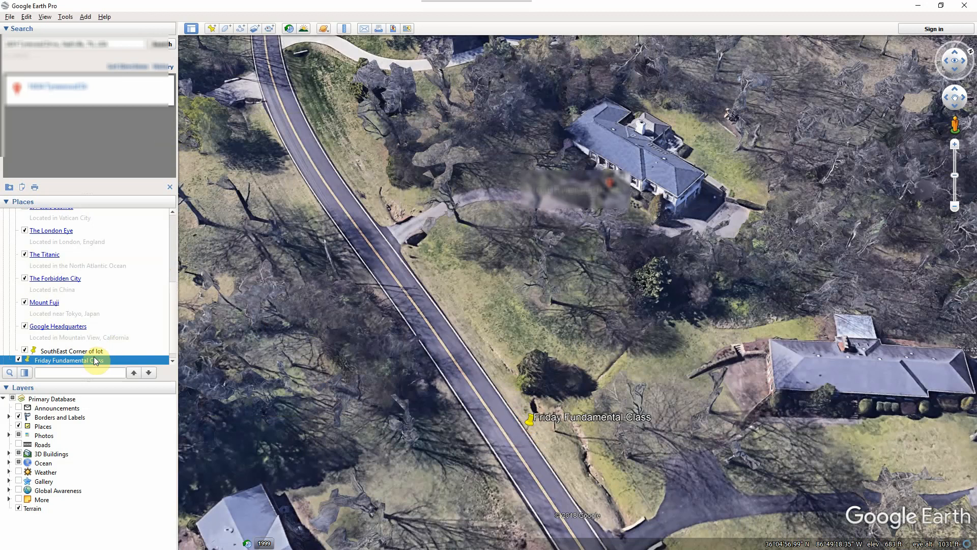
- Try the placemark's Viewshed and dismiss the placemark-too-low warning
{"action": "right_click", "coordinate": [529, 417]}
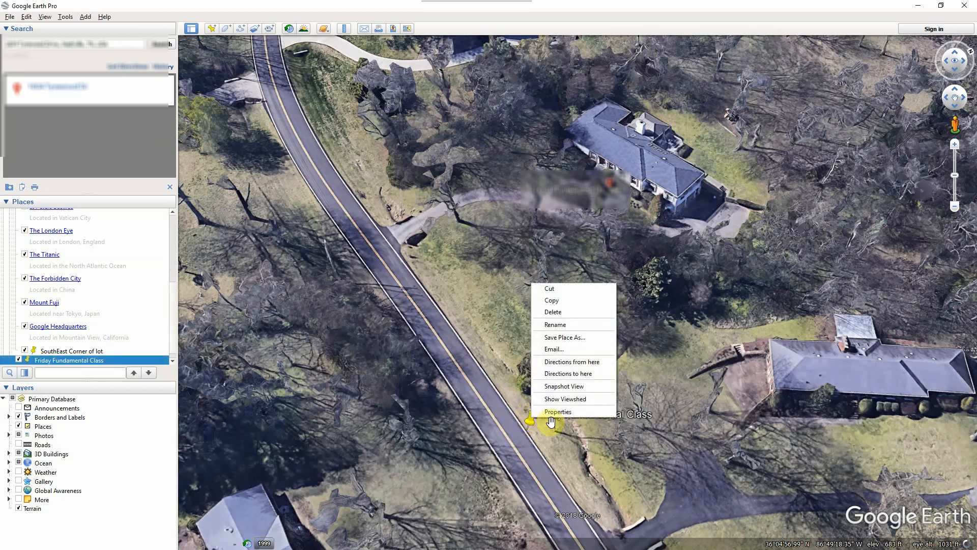
{"action": "left_click", "coordinate": [569, 401]}
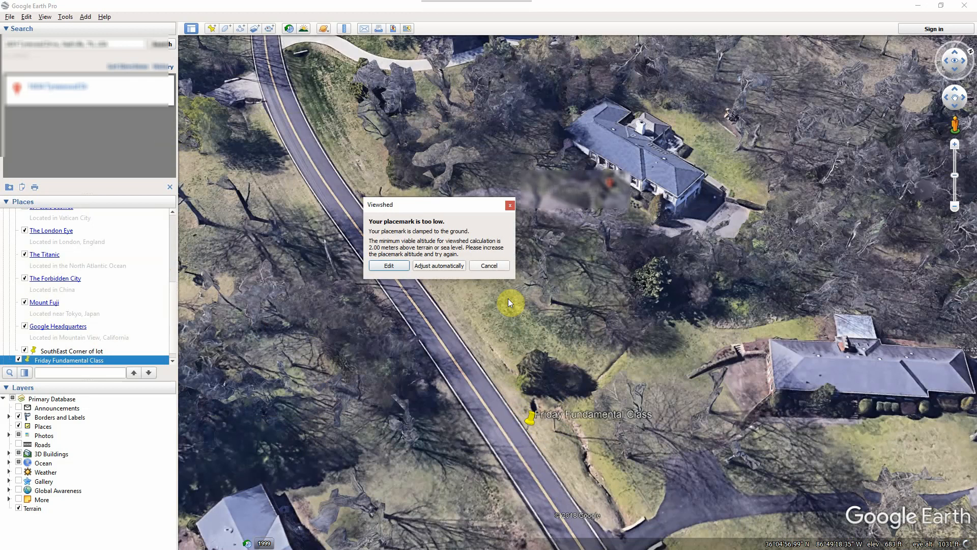
{"action": "left_click", "coordinate": [489, 265]}
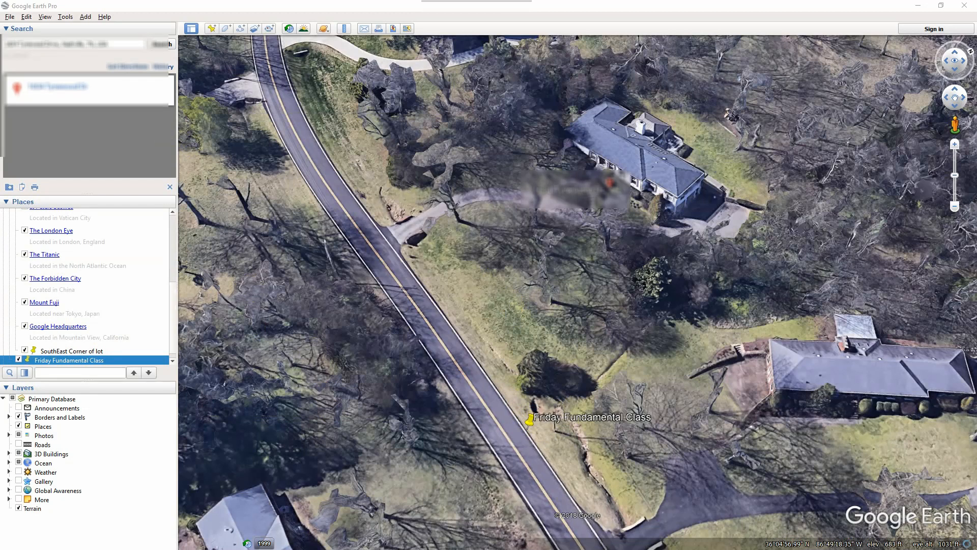
- Show the placemark's Properties latitude and longitude, with Google Earth restored and moved aside
{"action": "right_click", "coordinate": [529, 418]}
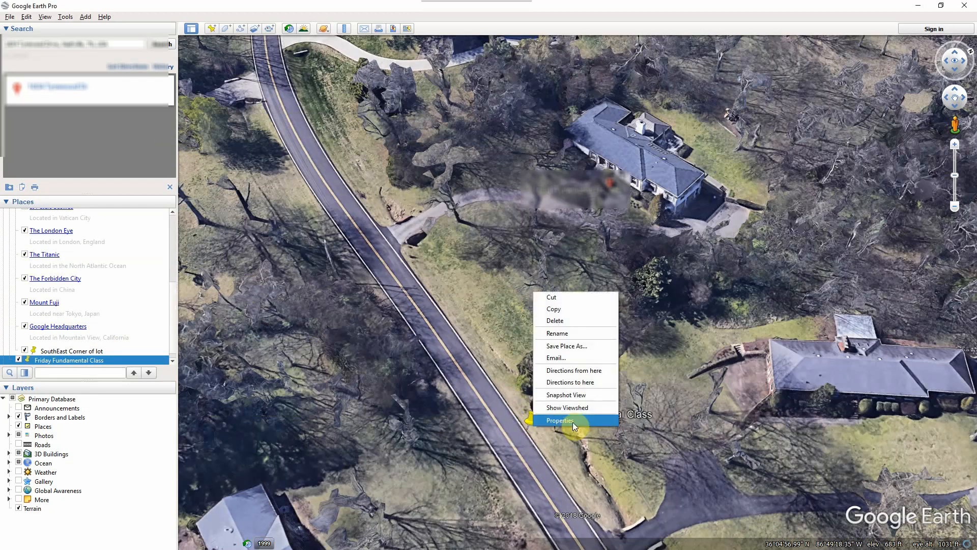
{"action": "left_click", "coordinate": [559, 421]}
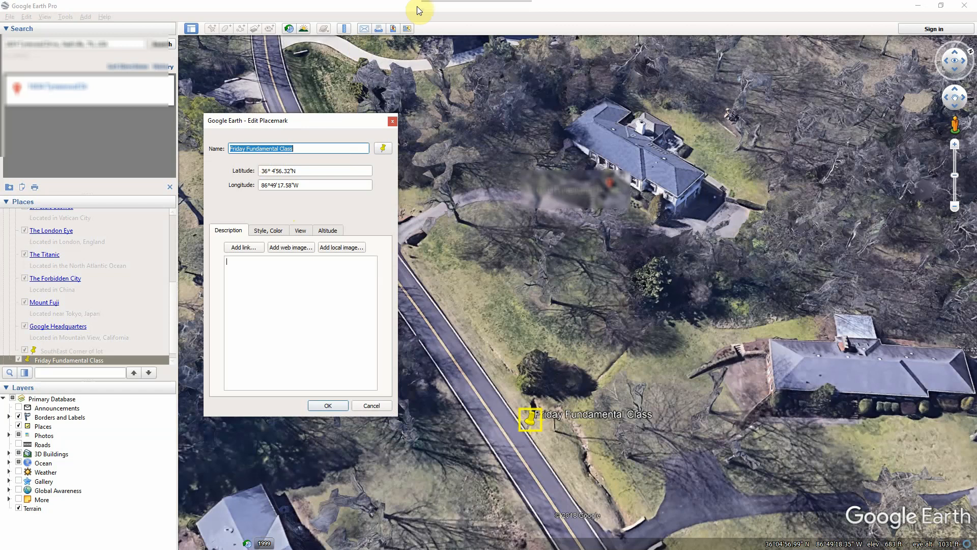
{"action": "left_click", "coordinate": [307, 171]}
{"action": "left_click", "coordinate": [303, 185]}
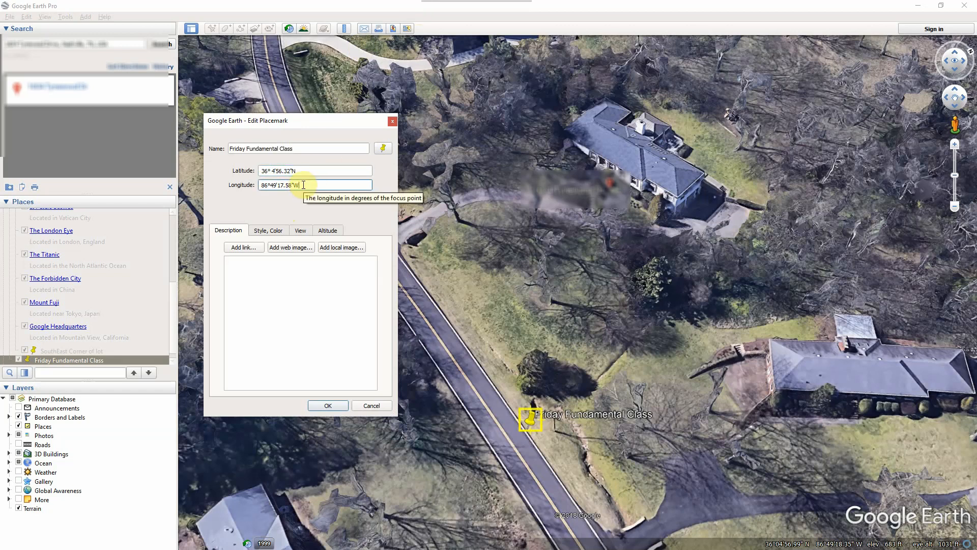
{"action": "double_click", "coordinate": [543, 12]}
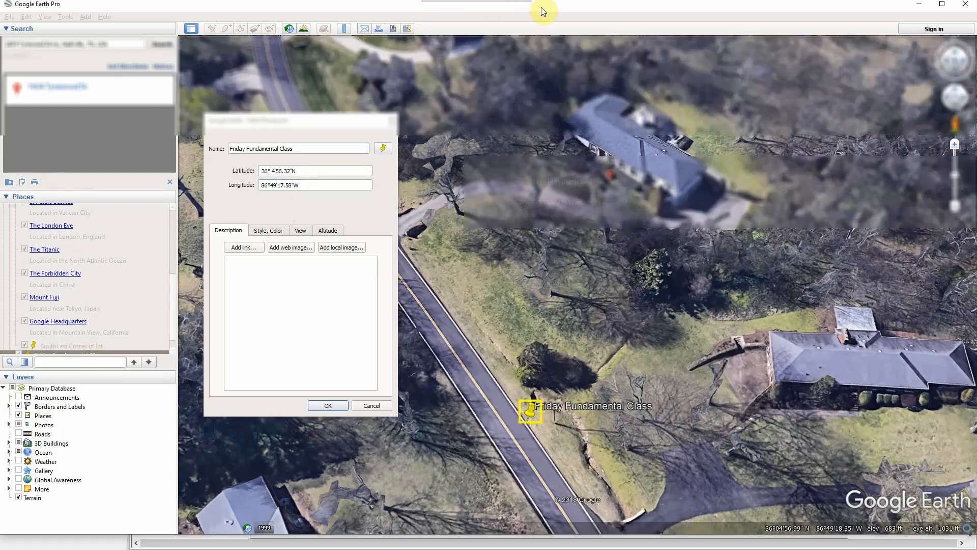
{"action": "left_click_drag", "start_coordinate": [543, 11], "coordinate": [976, 46]}
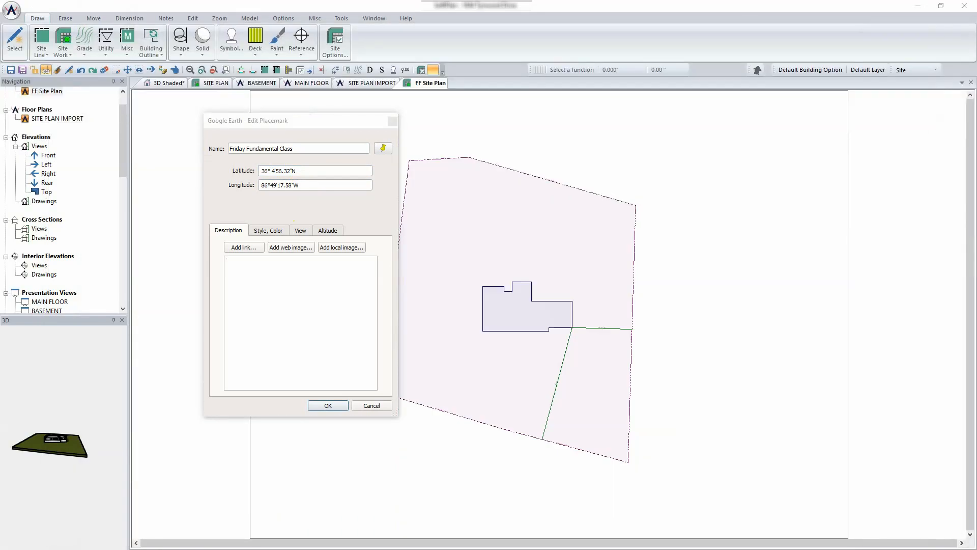
- Move the placemark coordinates beside the plan and enable Geo-location Point under Site visible items
{"action": "left_click_drag", "start_coordinate": [294, 115], "coordinate": [824, 119]}
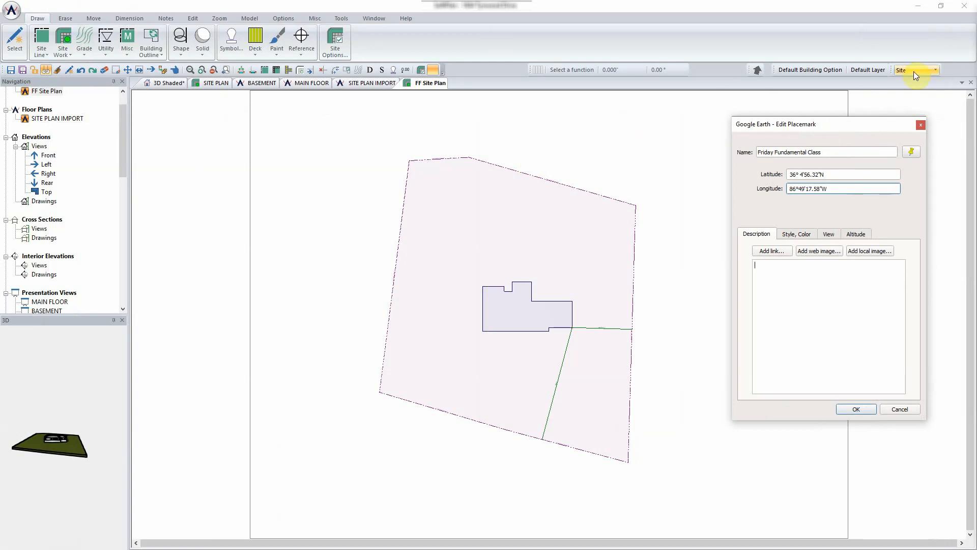
{"action": "left_click", "coordinate": [283, 19]}
{"action": "left_click", "coordinate": [10, 41]}
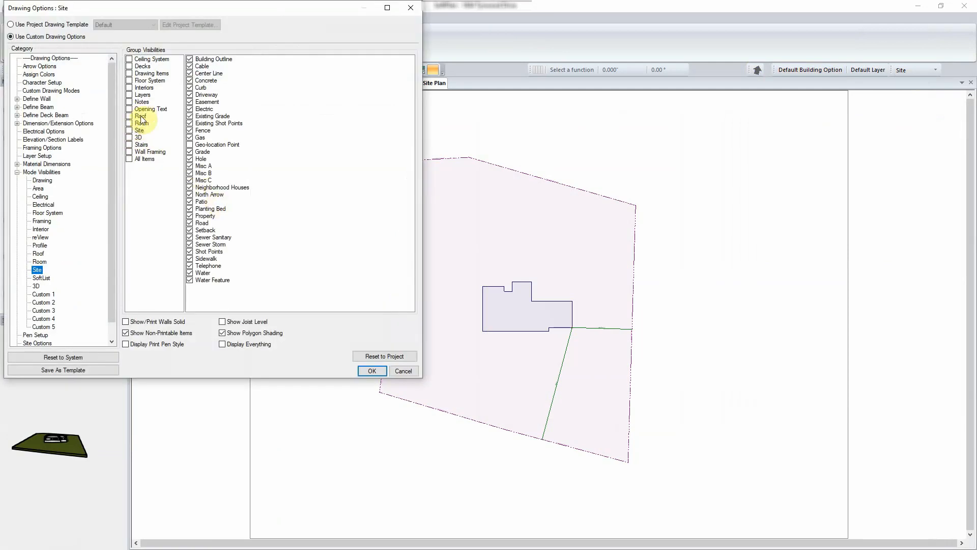
{"action": "left_click", "coordinate": [139, 131]}
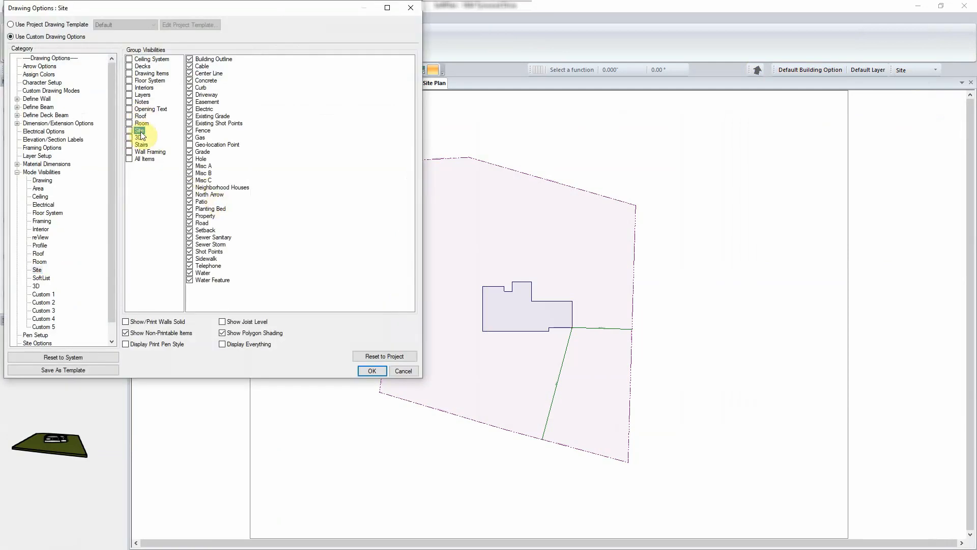
{"action": "left_click", "coordinate": [190, 146]}
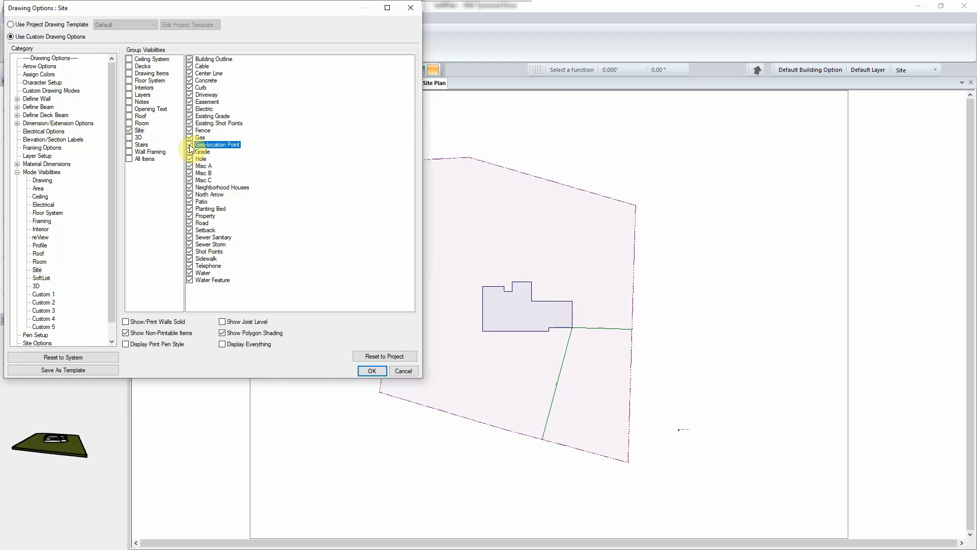
{"action": "left_click", "coordinate": [372, 370]}
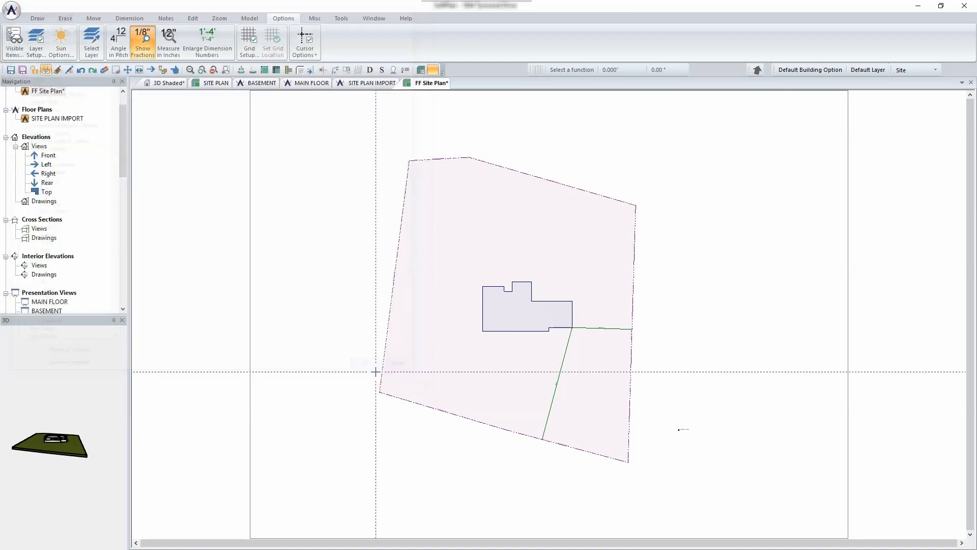
- Move the geo-location point onto the lot's lower-right corner
{"action": "scroll", "coordinate": [547, 314], "scroll_direction": "up", "scroll_amount": 10}
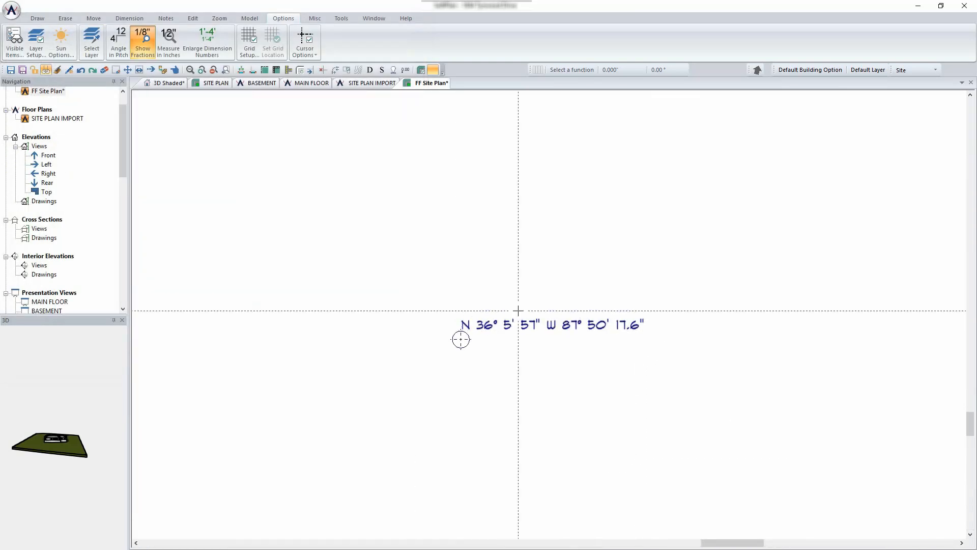
{"action": "scroll", "coordinate": [559, 321], "scroll_direction": "down", "scroll_amount": 1}
{"action": "scroll", "coordinate": [569, 332], "scroll_direction": "down", "scroll_amount": 6}
{"action": "scroll", "coordinate": [481, 347], "scroll_direction": "up", "scroll_amount": 3}
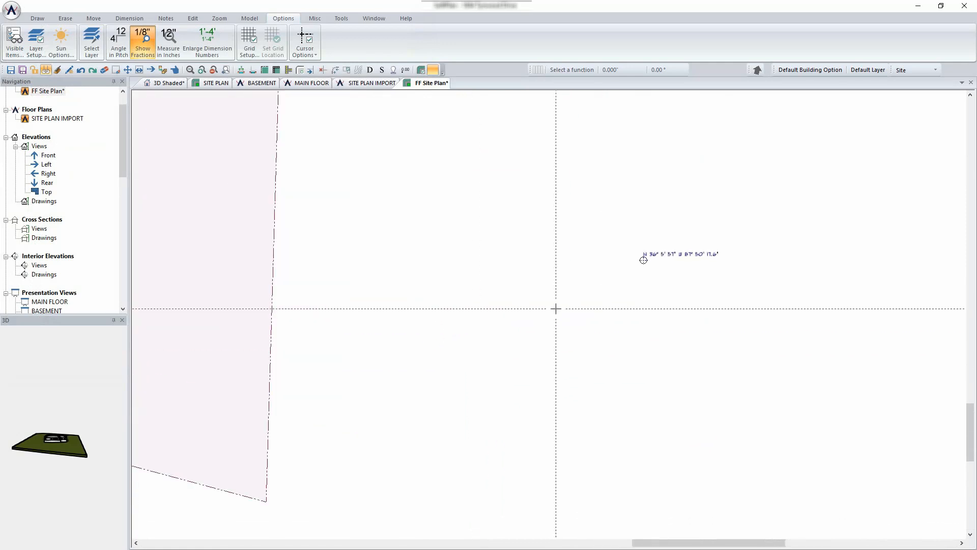
{"action": "scroll", "coordinate": [556, 306], "scroll_direction": "up", "scroll_amount": 1}
{"action": "scroll", "coordinate": [552, 311], "scroll_direction": "down", "scroll_amount": 1}
{"action": "middle_click_drag", "start_coordinate": [559, 305], "coordinate": [631, 222]}
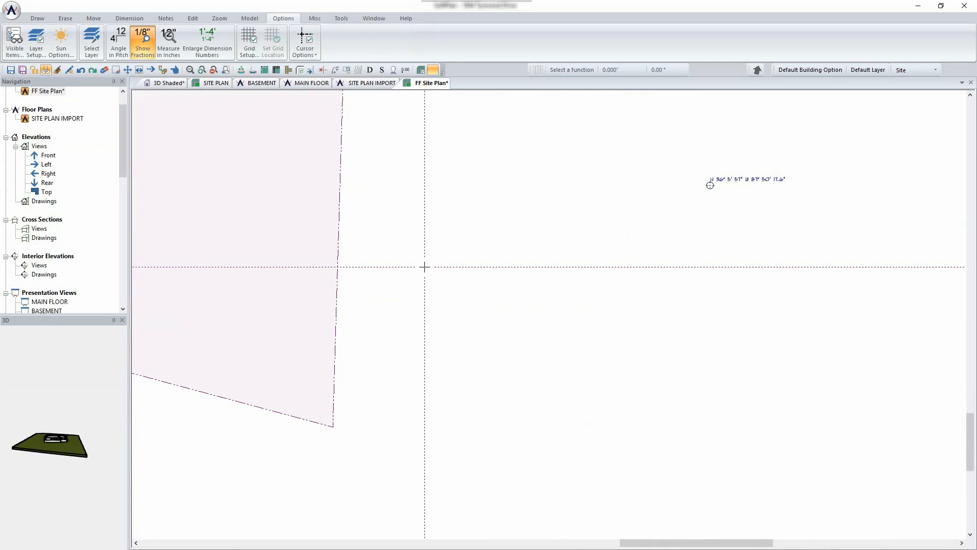
{"action": "left_click", "coordinate": [93, 18]}
{"action": "left_click", "coordinate": [45, 69]}
{"action": "left_click", "coordinate": [710, 181]}
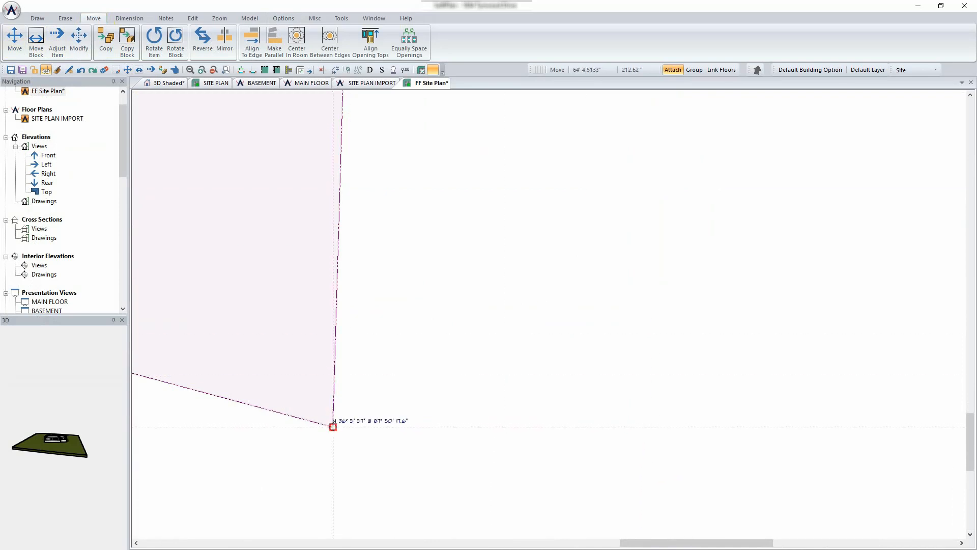
{"action": "scroll", "coordinate": [352, 427], "scroll_direction": "up", "scroll_amount": 3}
{"action": "scroll", "coordinate": [552, 311], "scroll_direction": "up", "scroll_amount": 2}
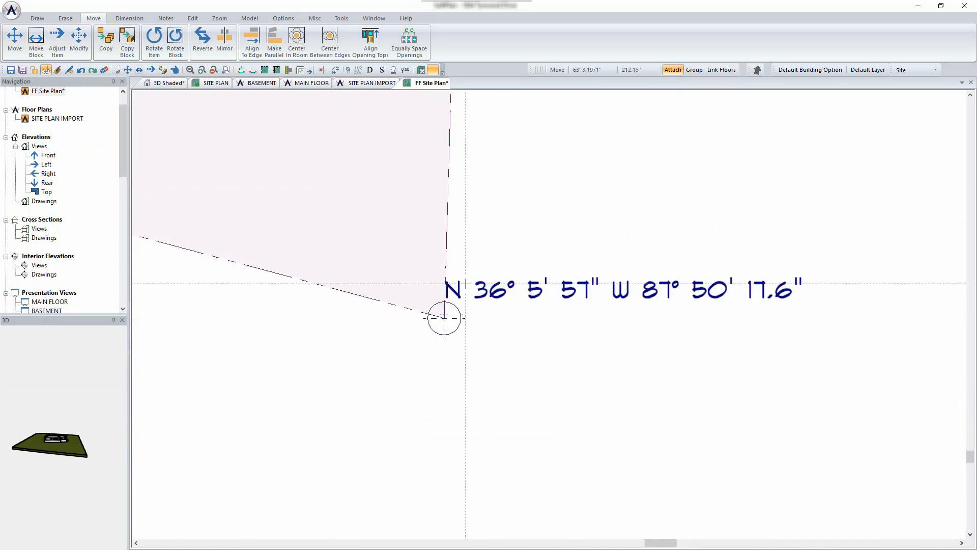
{"action": "left_click", "coordinate": [517, 287]}
- Save the FF Site Plan drawing and switch to the shaded 3D view
{"action": "key", "text": "ctrl+s"}
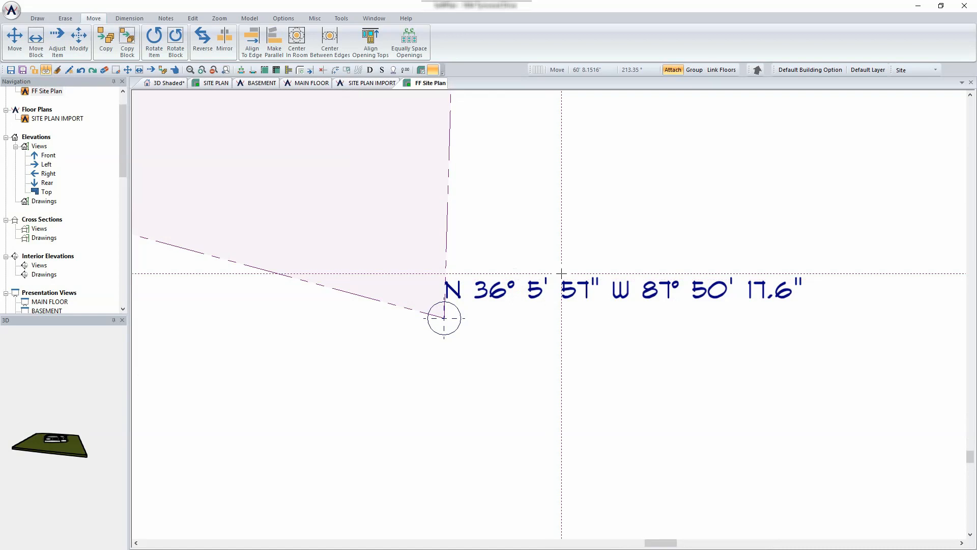
{"action": "scroll", "coordinate": [562, 273], "scroll_direction": "down", "scroll_amount": 6}
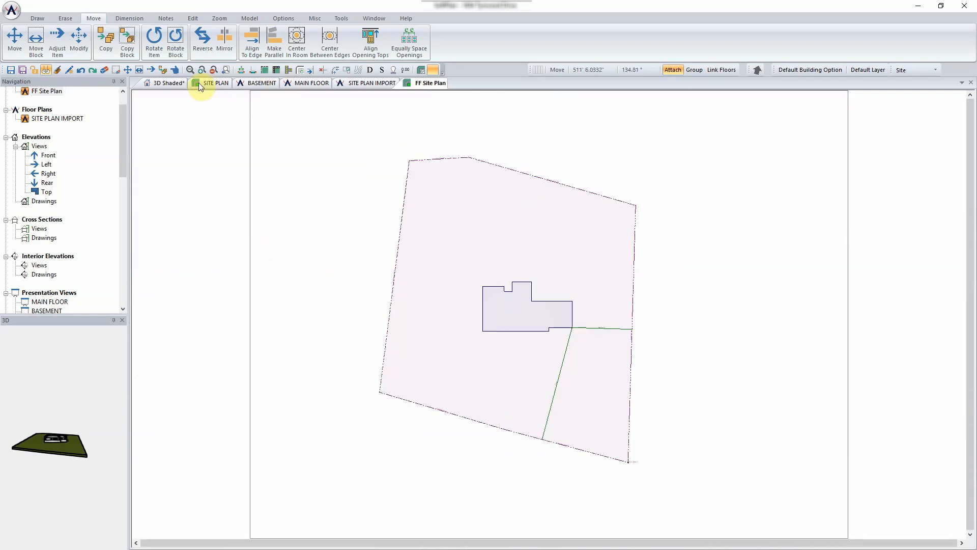
{"action": "left_click", "coordinate": [161, 84]}
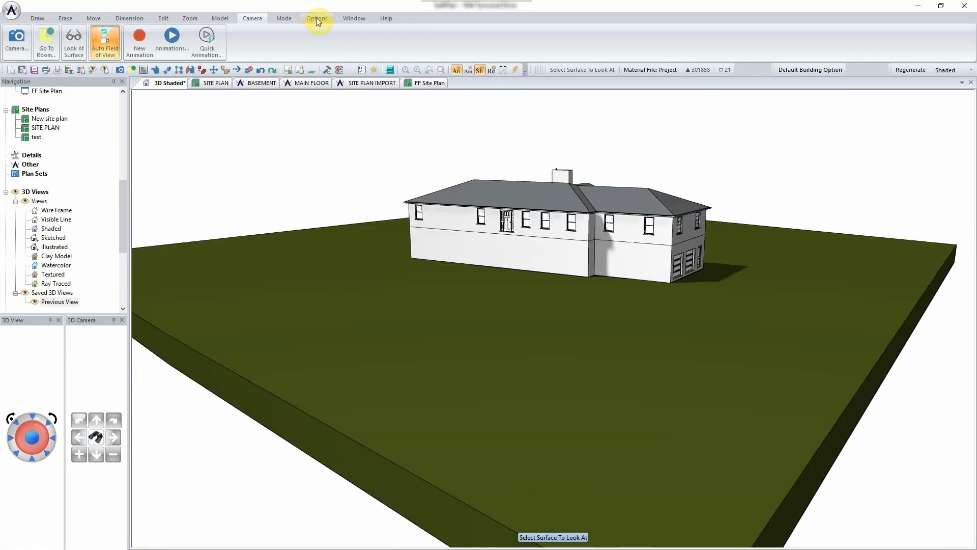
- Show Sun Options' Geo-location Point fields with the Google Earth placemark coordinates positioned beside them
{"action": "left_click", "coordinate": [317, 19]}
{"action": "left_click", "coordinate": [118, 41]}
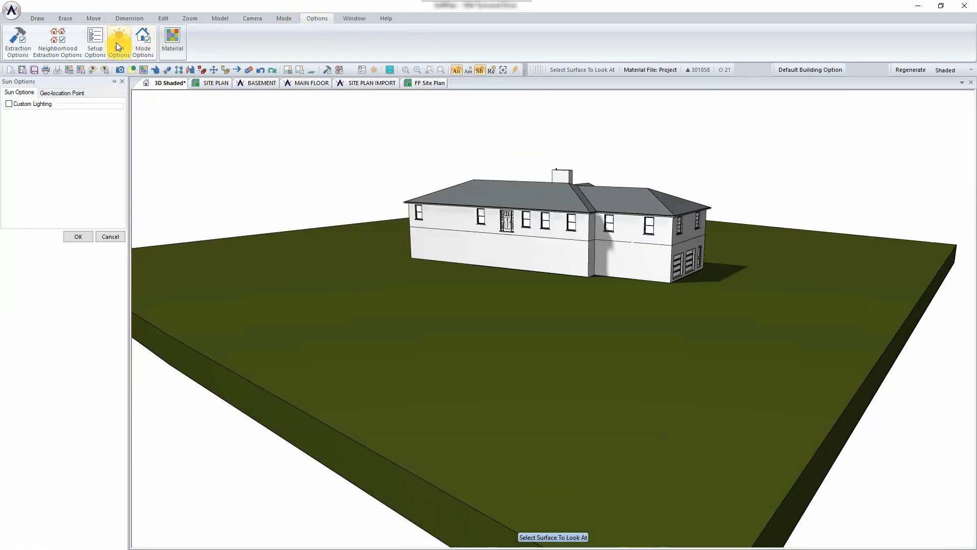
{"action": "left_click", "coordinate": [55, 96]}
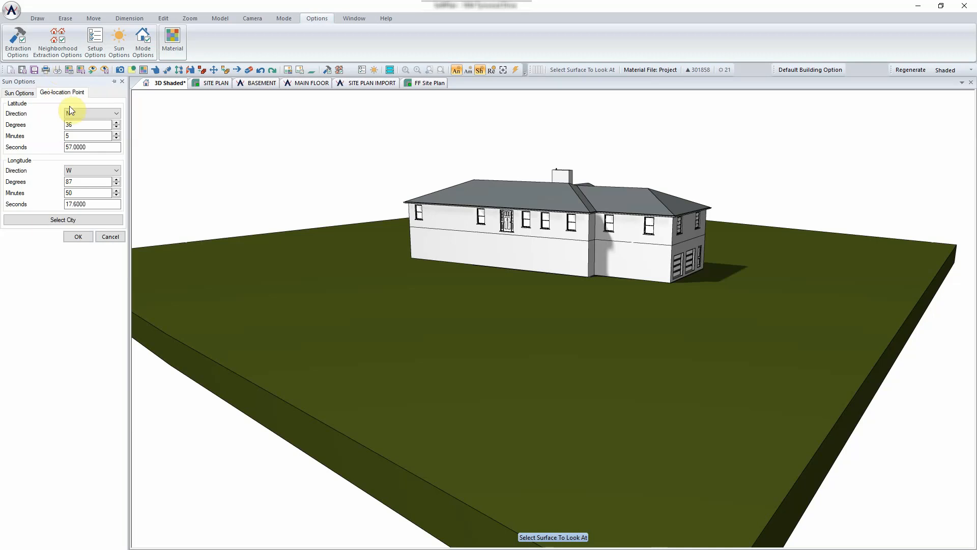
{"action": "key", "text": "alt+Tab"}
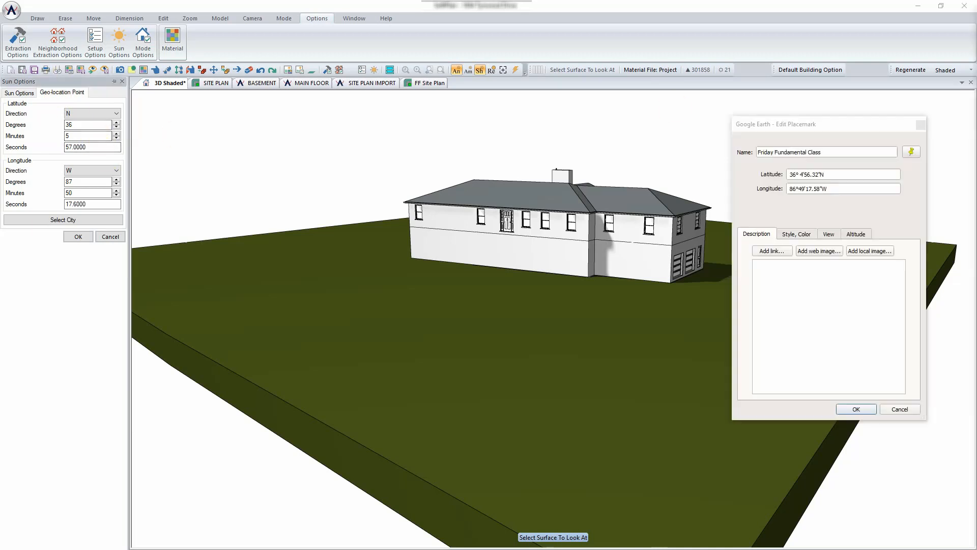
{"action": "left_click_drag", "start_coordinate": [841, 124], "coordinate": [259, 46]}
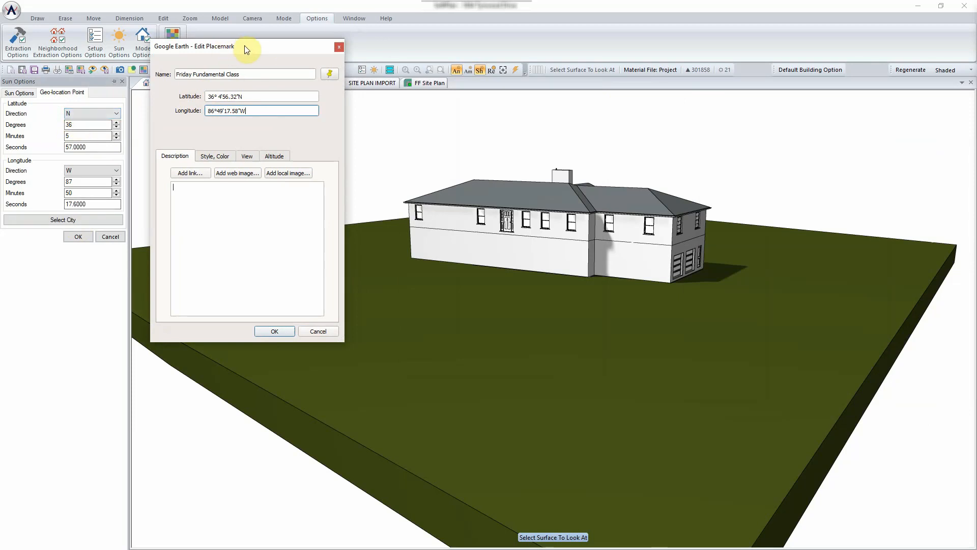
{"action": "left_click_drag", "start_coordinate": [244, 50], "coordinate": [0, 67]}
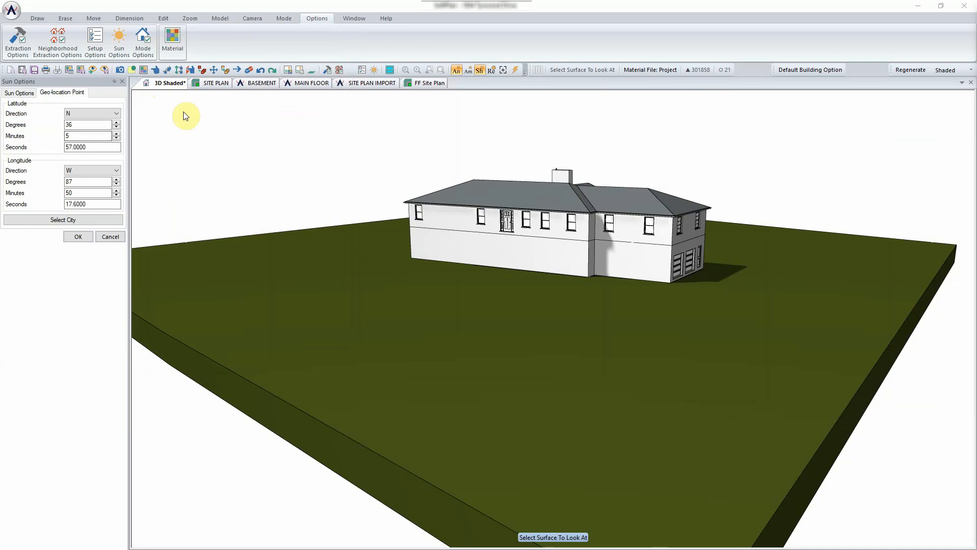
- Enter latitude 36° 4' 56.32" N and longitude 86° 49' W, then apply
{"action": "double_click", "coordinate": [86, 125]}
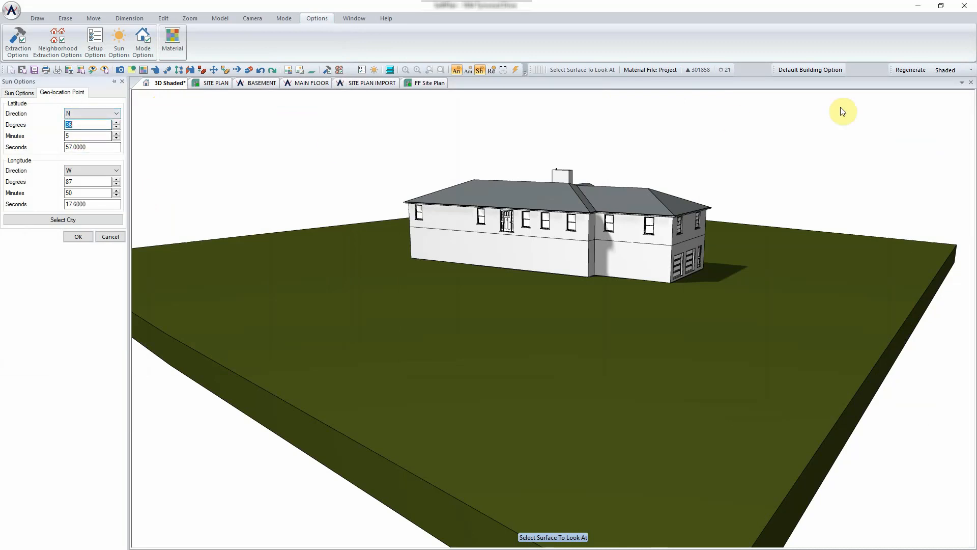
{"action": "key", "text": "Tab"}
{"action": "key", "text": "Tab"}
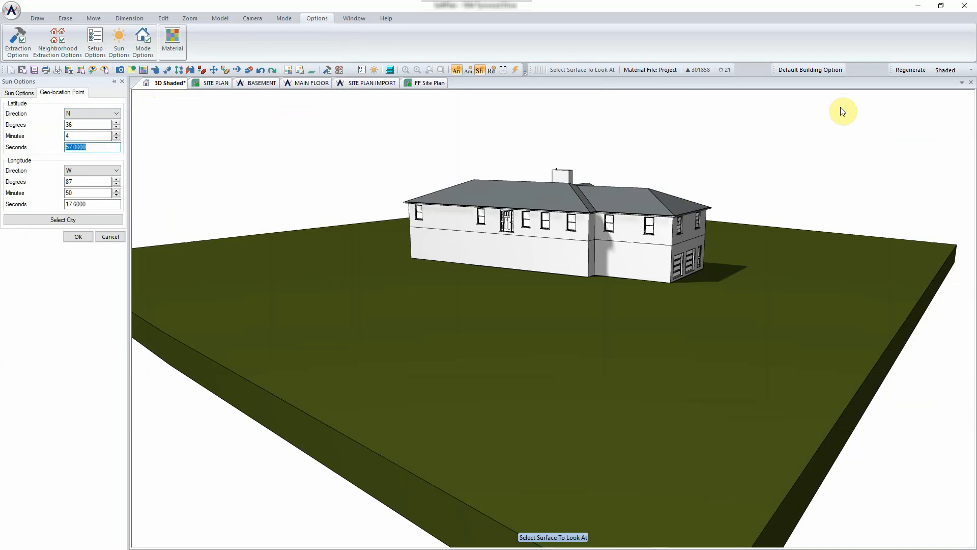
{"action": "key", "text": "Tab"}
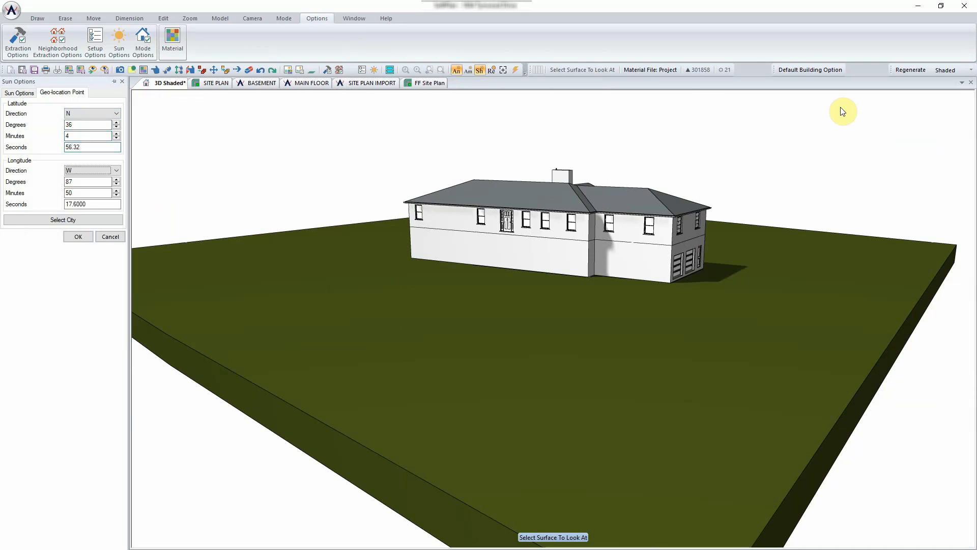
{"action": "key", "text": "Tab"}
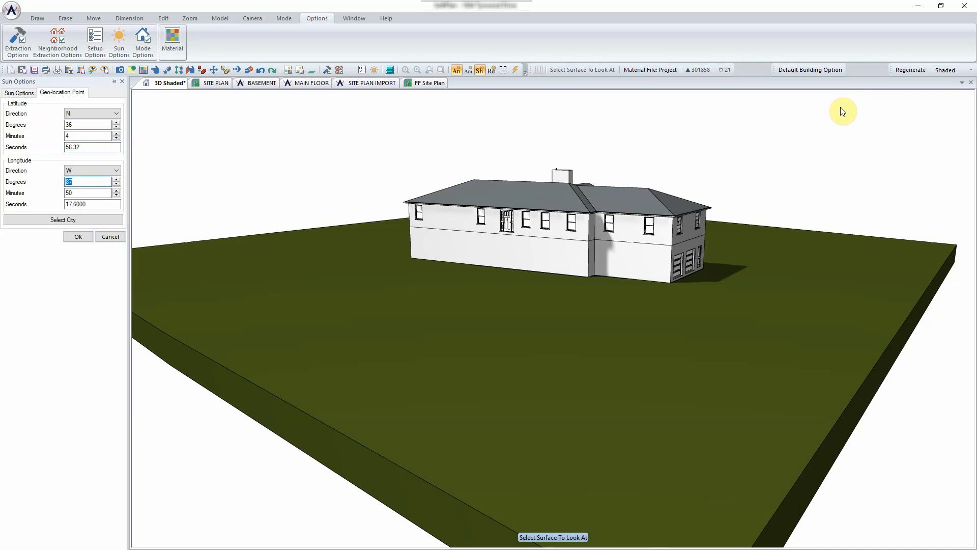
{"action": "key", "text": "Tab"}
{"action": "key", "text": "Tab"}
{"action": "left_click", "coordinate": [78, 237]}
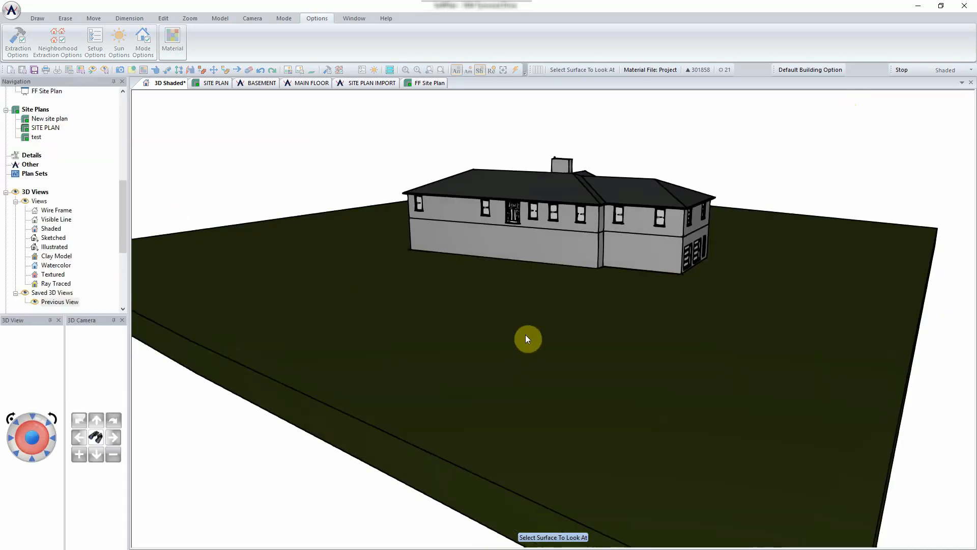
- Aim the 3D view at the ground near the house, then return to the FF Site Plan
{"action": "left_click", "coordinate": [527, 337]}
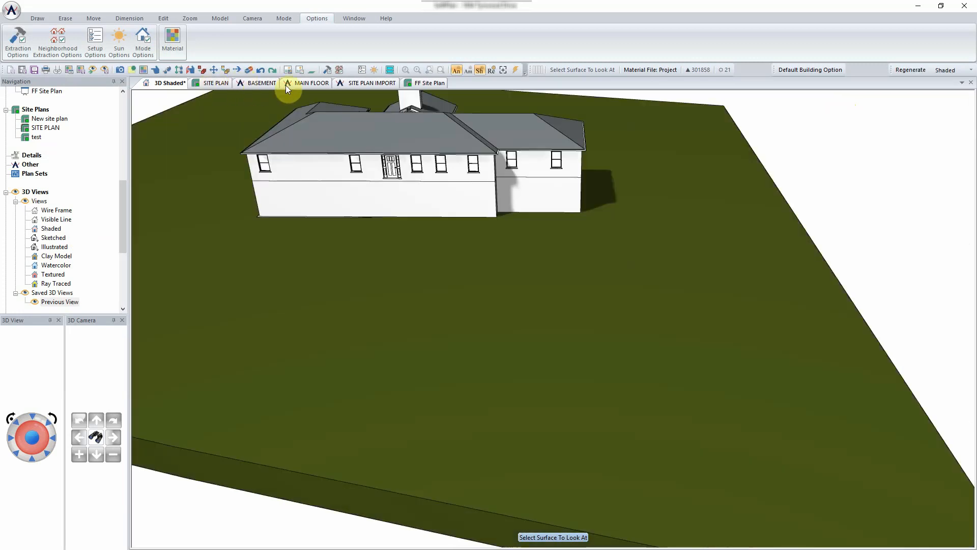
{"action": "left_click", "coordinate": [429, 83]}
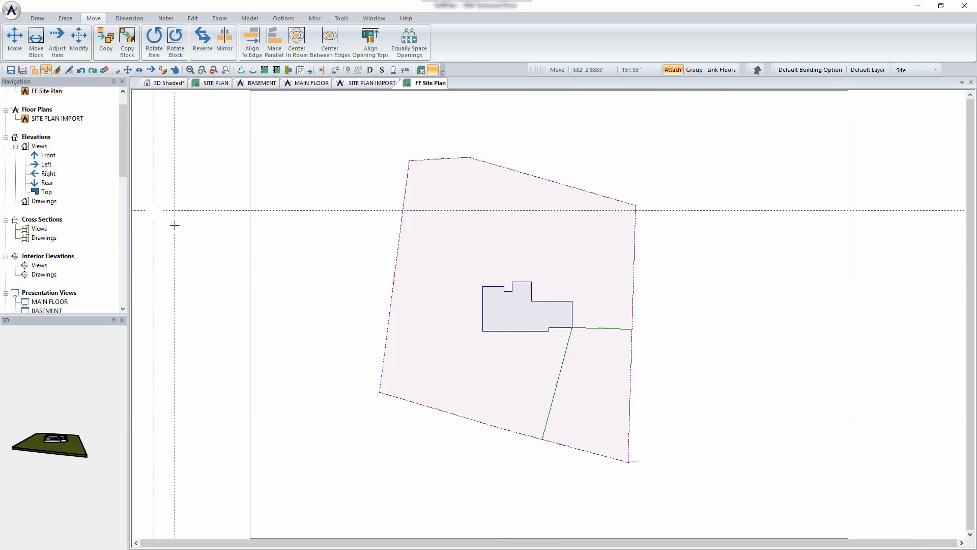
- Run Import Google Maps Site Data on the property line to grid the lot with elevation points
{"action": "scroll", "coordinate": [608, 461], "scroll_direction": "up", "scroll_amount": 3}
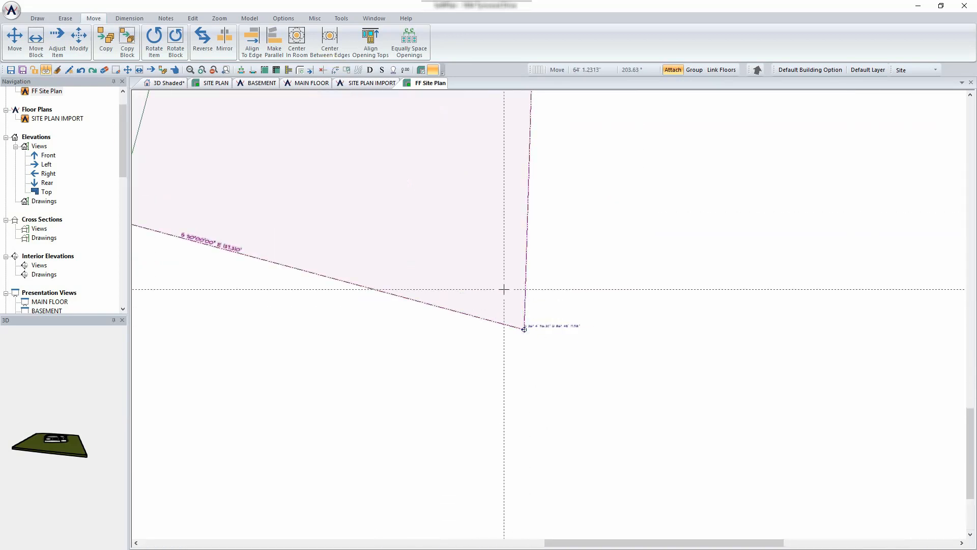
{"action": "scroll", "coordinate": [502, 286], "scroll_direction": "down", "scroll_amount": 5}
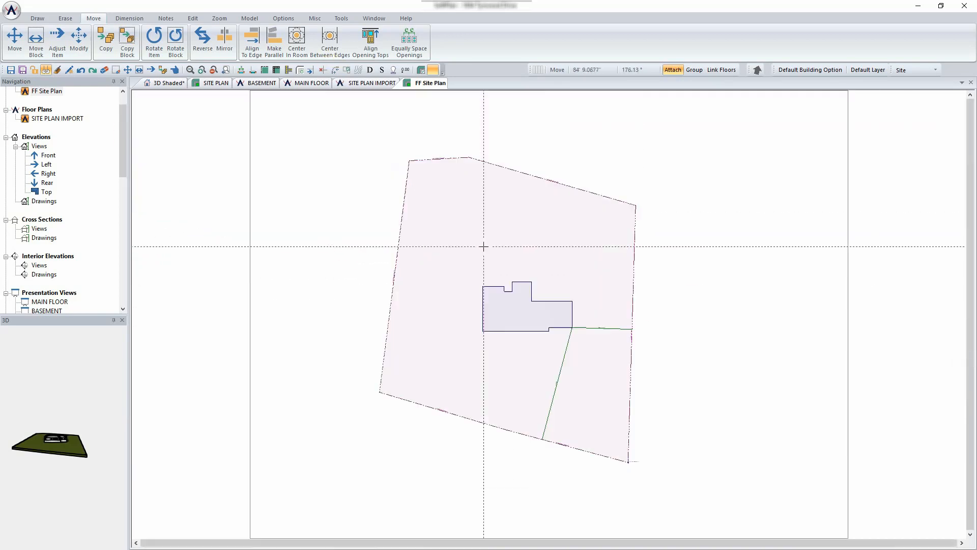
{"action": "right_click", "coordinate": [447, 244]}
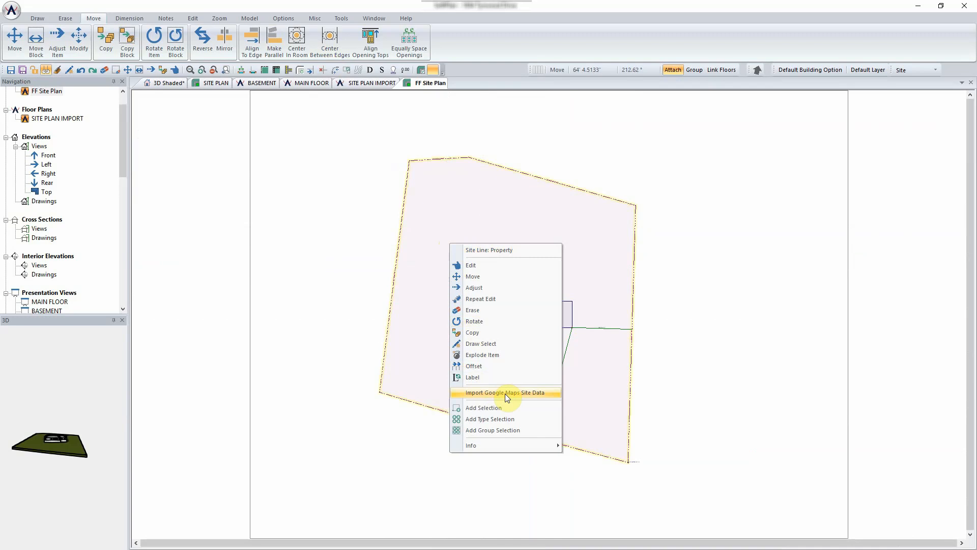
{"action": "left_click", "coordinate": [505, 393]}
{"action": "scroll", "coordinate": [549, 313], "scroll_direction": "up", "scroll_amount": 3}
{"action": "scroll", "coordinate": [549, 312], "scroll_direction": "up", "scroll_amount": 2}
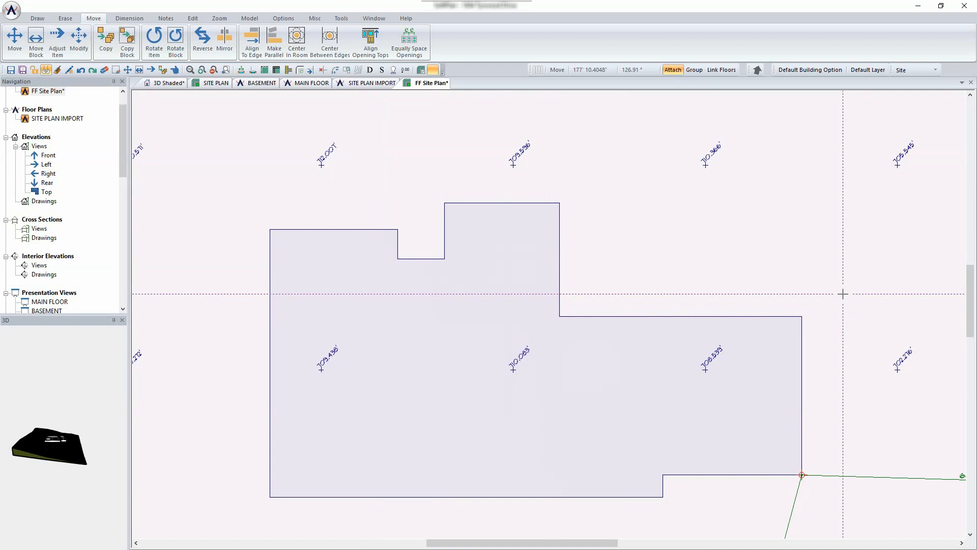
{"action": "scroll", "coordinate": [820, 269], "scroll_direction": "down", "scroll_amount": 5}
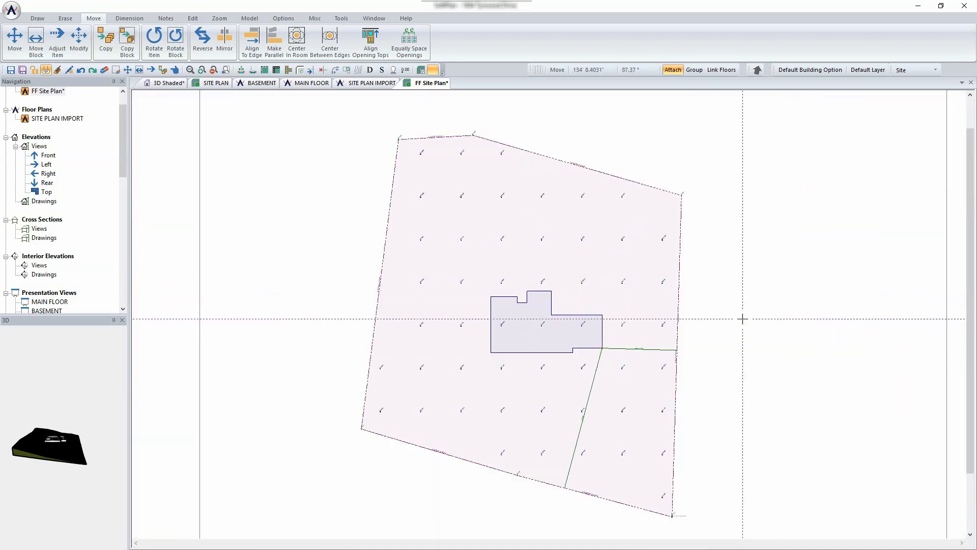
{"action": "left_click", "coordinate": [171, 84]}
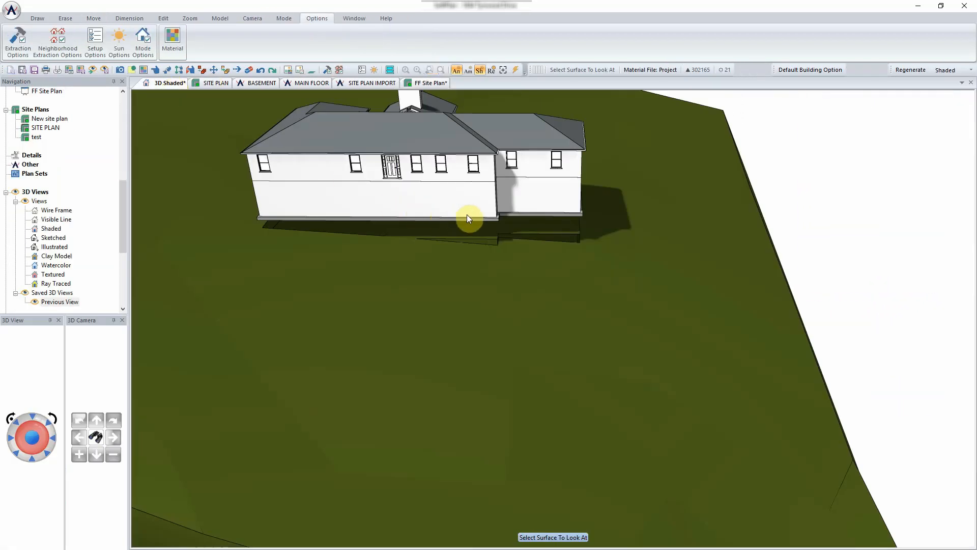
{"action": "left_click_drag", "start_coordinate": [466, 214], "coordinate": [282, 209]}
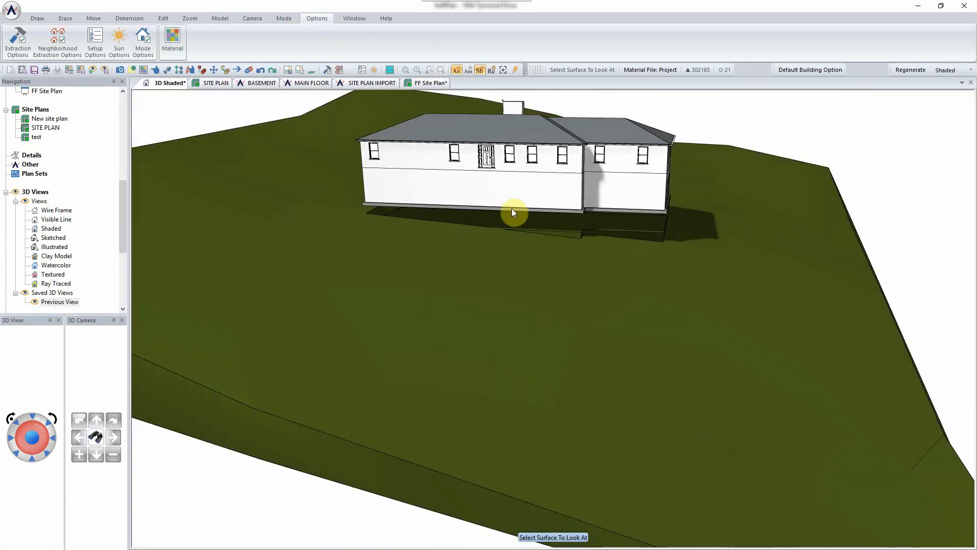
{"action": "left_click", "coordinate": [437, 83]}
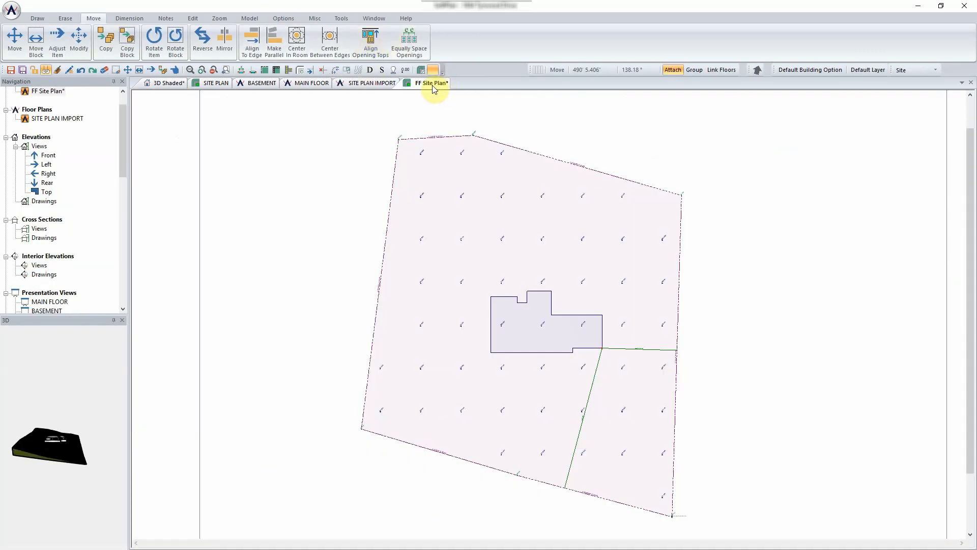
{"action": "left_click", "coordinate": [37, 18]}
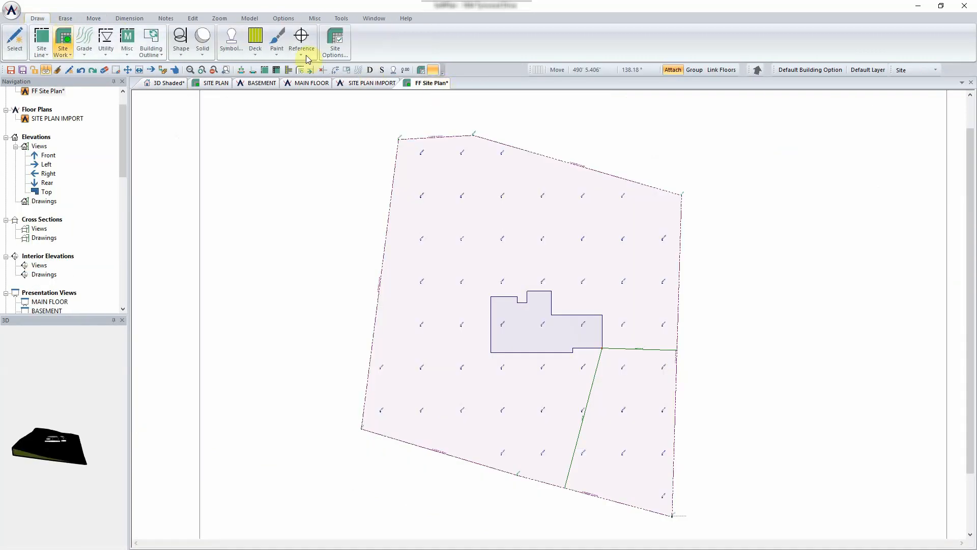
- Offset the building position 10' down from the 713' 3.0938" benchmark, then recenter the lot
{"action": "left_click", "coordinate": [333, 44]}
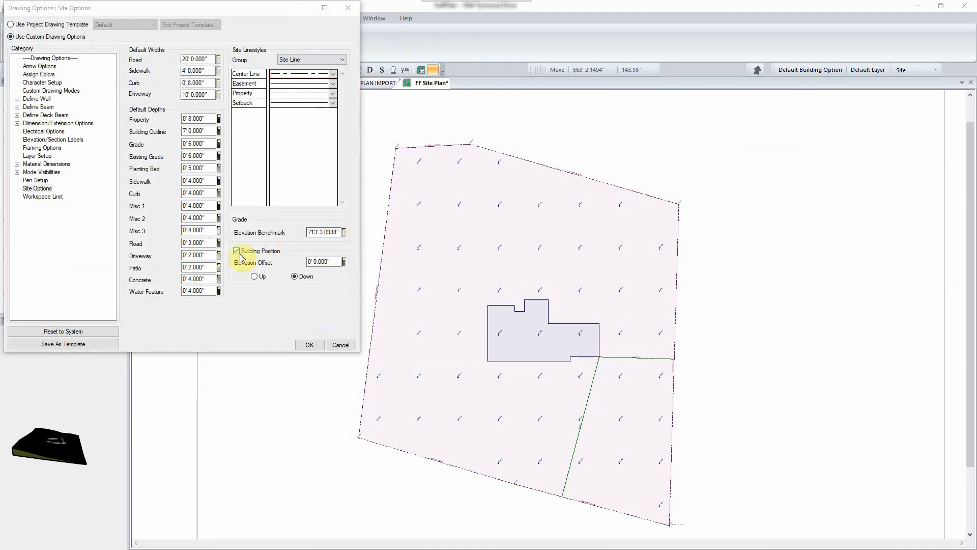
{"action": "left_click", "coordinate": [331, 261]}
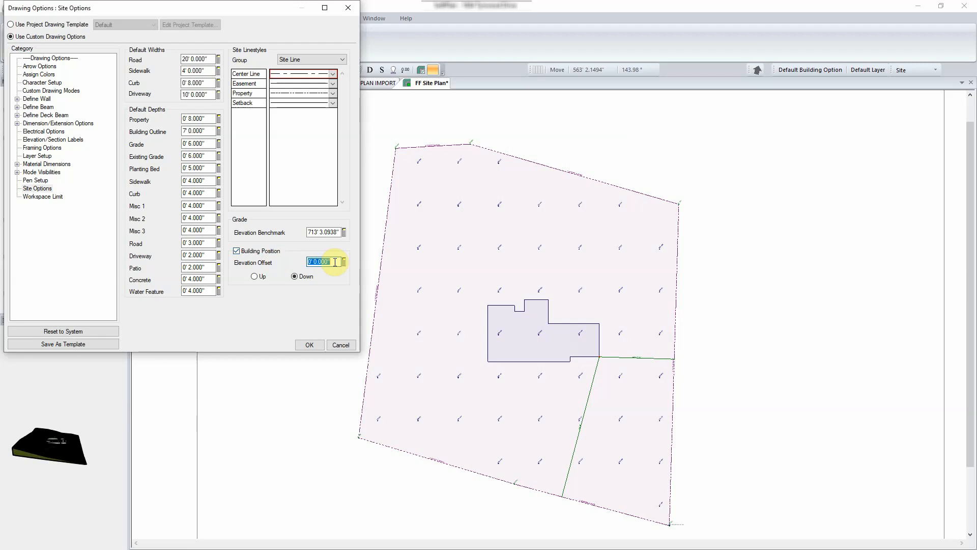
{"action": "type", "text": "10"}
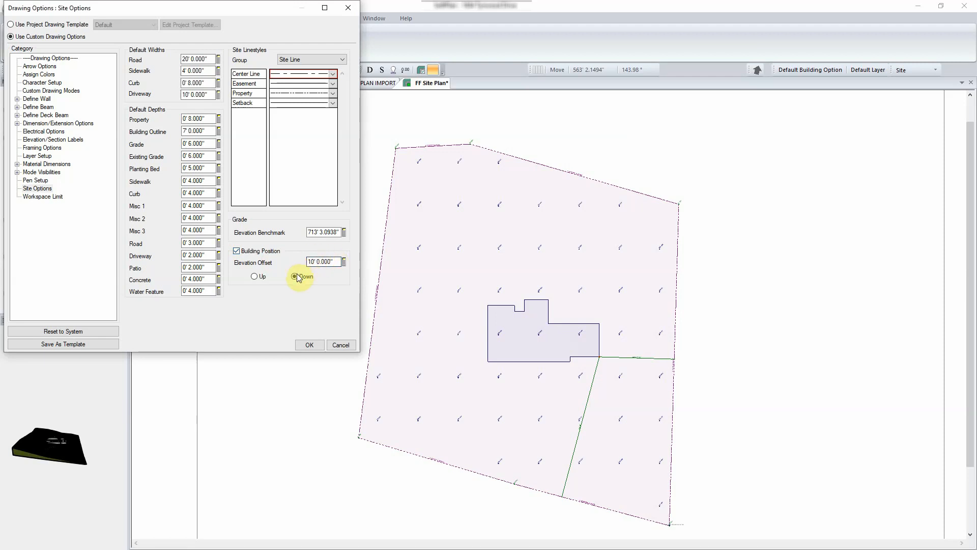
{"action": "left_click", "coordinate": [305, 344]}
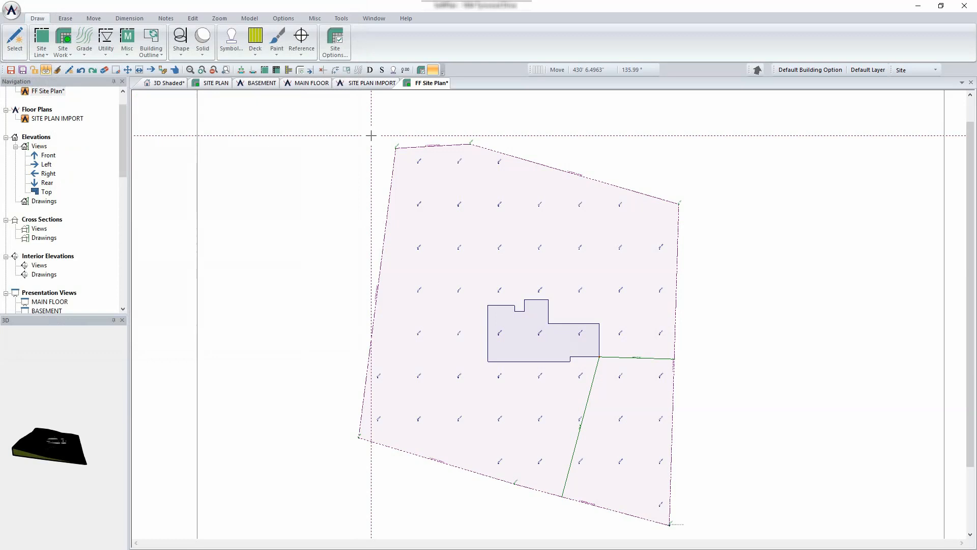
{"action": "scroll", "coordinate": [419, 310], "scroll_direction": "up", "scroll_amount": 3}
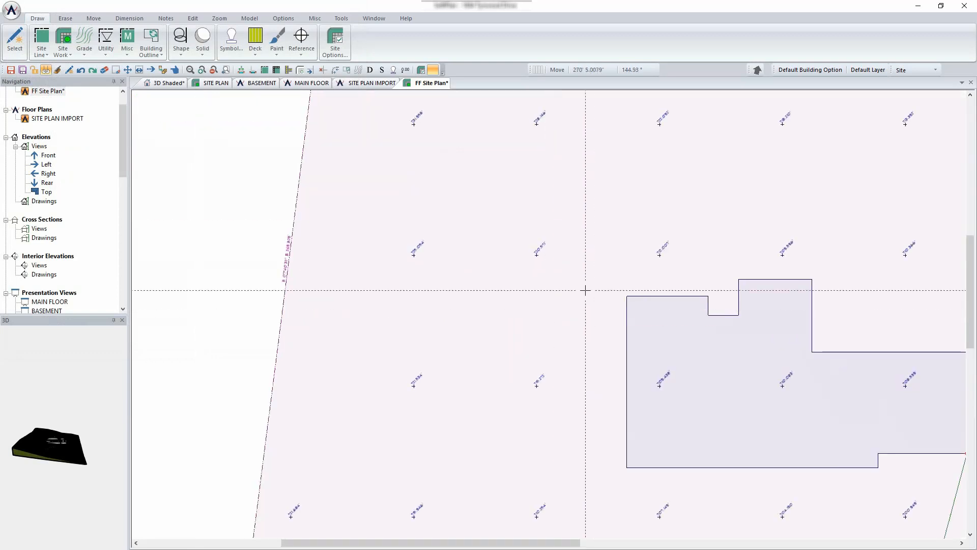
{"action": "scroll", "coordinate": [561, 226], "scroll_direction": "down", "scroll_amount": 4}
{"action": "middle_click_drag", "start_coordinate": [705, 295], "coordinate": [547, 250]}
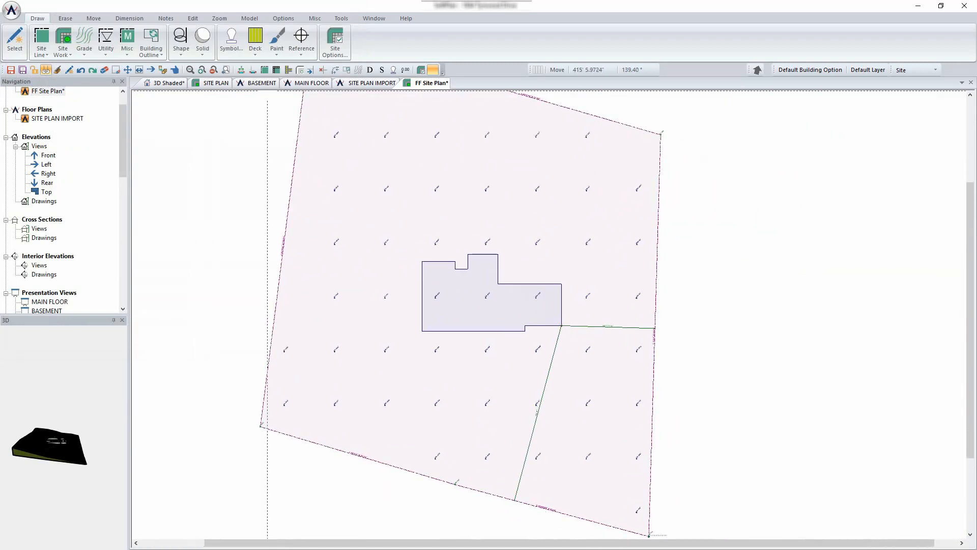
- Orbit the house on the sloped lot in 3D Shaded and aim the camera at the garage side
{"action": "left_click", "coordinate": [166, 83]}
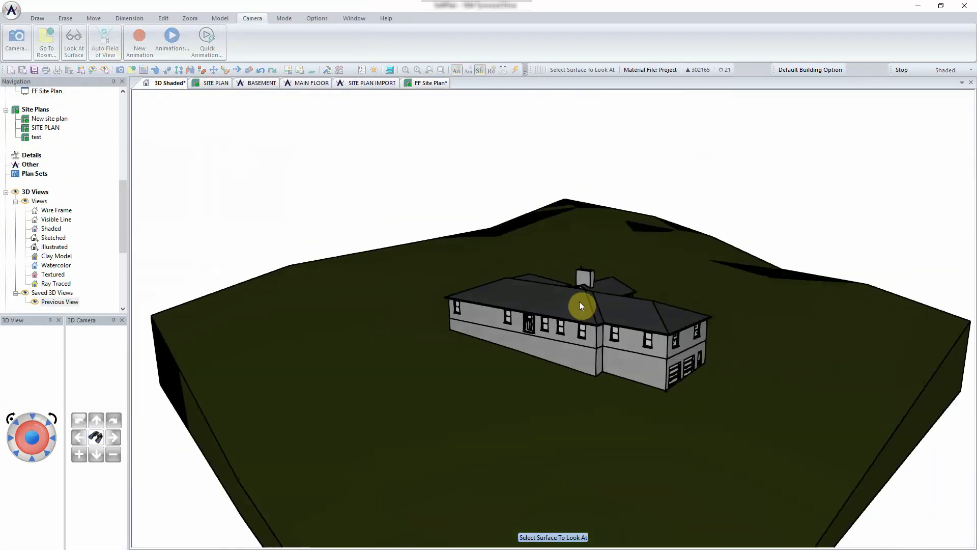
{"action": "middle_click_drag", "start_coordinate": [574, 301], "coordinate": [593, 309]}
{"action": "middle_click_drag", "start_coordinate": [517, 337], "coordinate": [518, 338]}
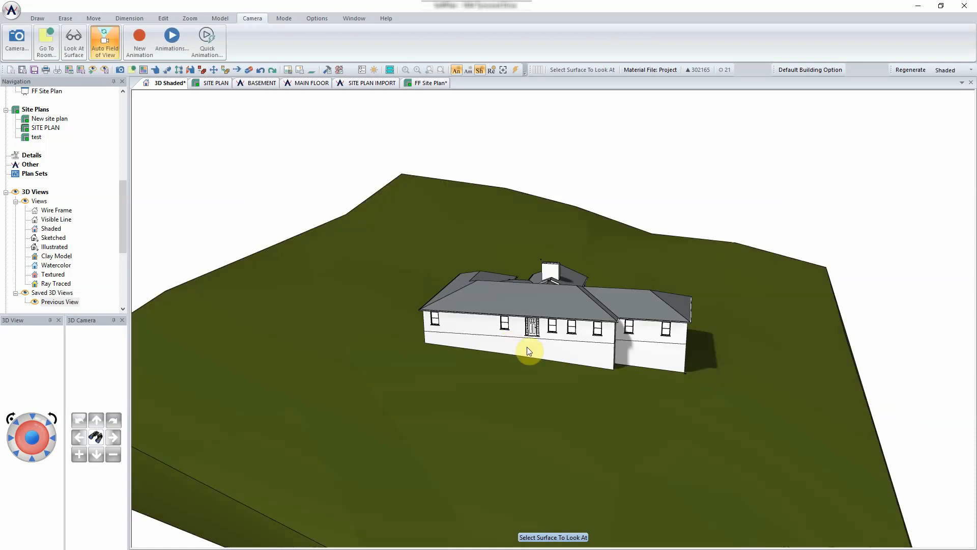
{"action": "middle_click_drag", "start_coordinate": [586, 357], "coordinate": [514, 354]}
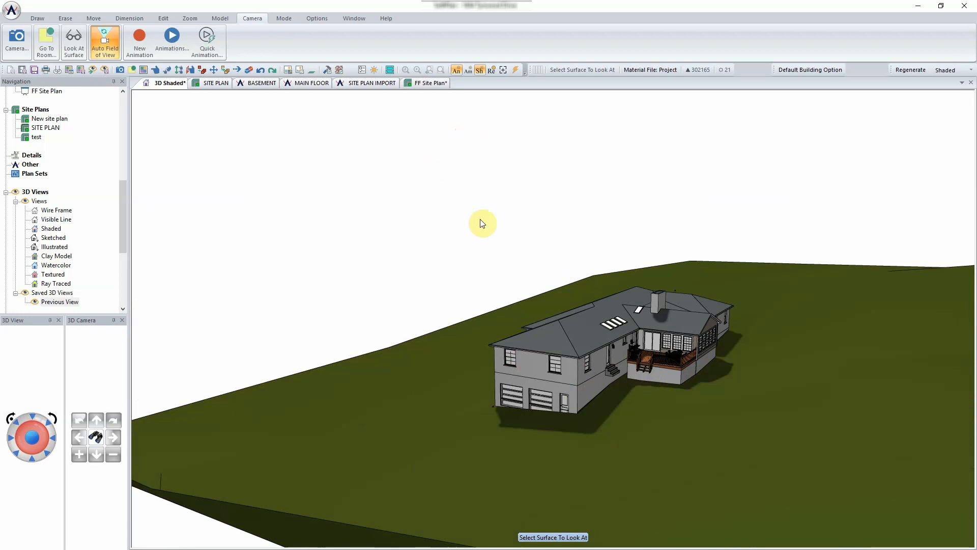
{"action": "left_click", "coordinate": [573, 414]}
{"action": "left_click", "coordinate": [484, 380]}
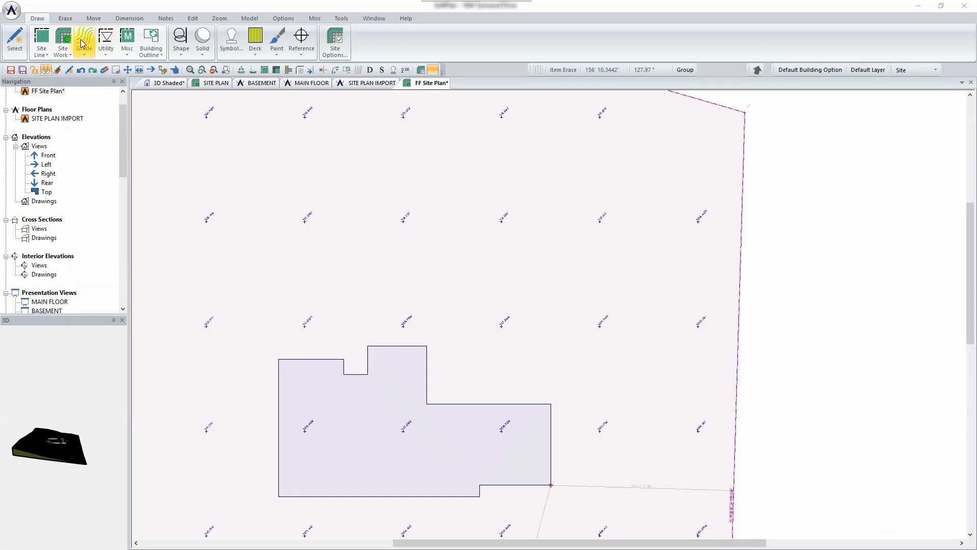
- Start an existing grade line using the Spline method
{"action": "left_click", "coordinate": [82, 43]}
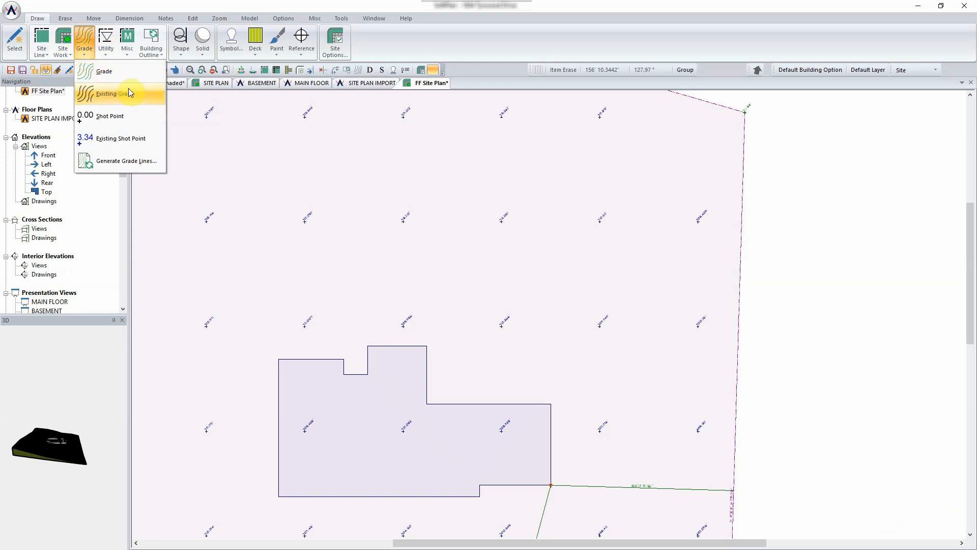
{"action": "left_click", "coordinate": [128, 93]}
{"action": "left_click", "coordinate": [165, 135]}
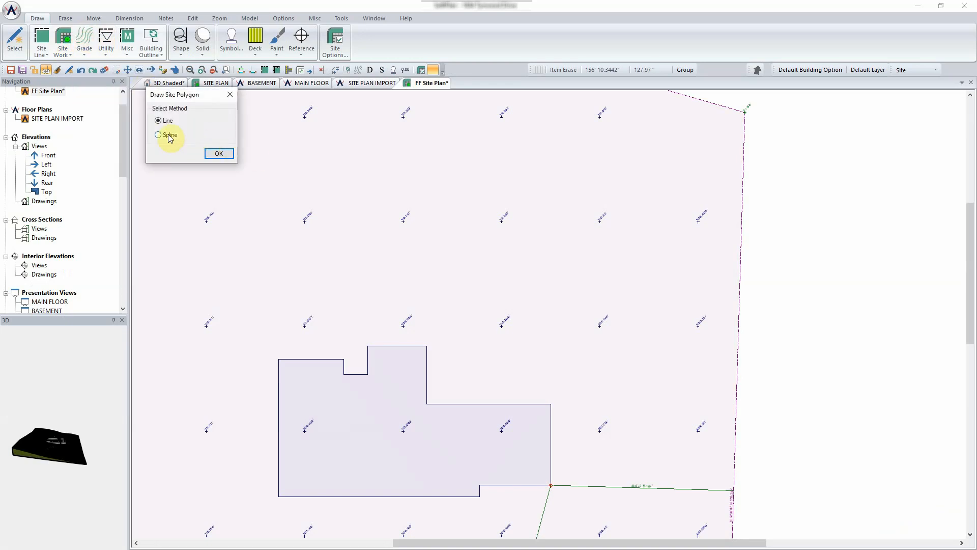
{"action": "left_click", "coordinate": [217, 157]}
- Draw the curving grade line through the shot points above the house at 713' up, then view it shaded
{"action": "scroll", "coordinate": [545, 312], "scroll_direction": "up", "scroll_amount": 5}
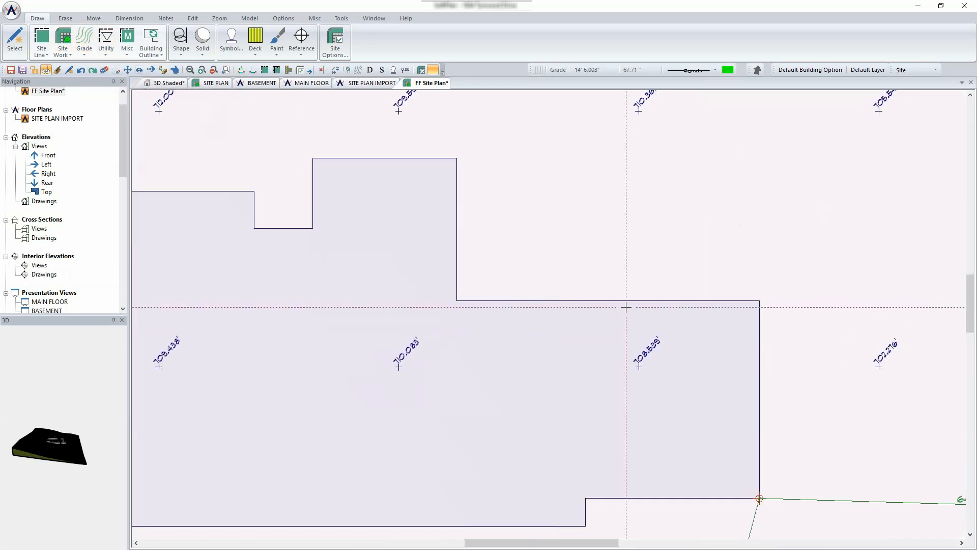
{"action": "middle_click_drag", "start_coordinate": [626, 307], "coordinate": [523, 323]}
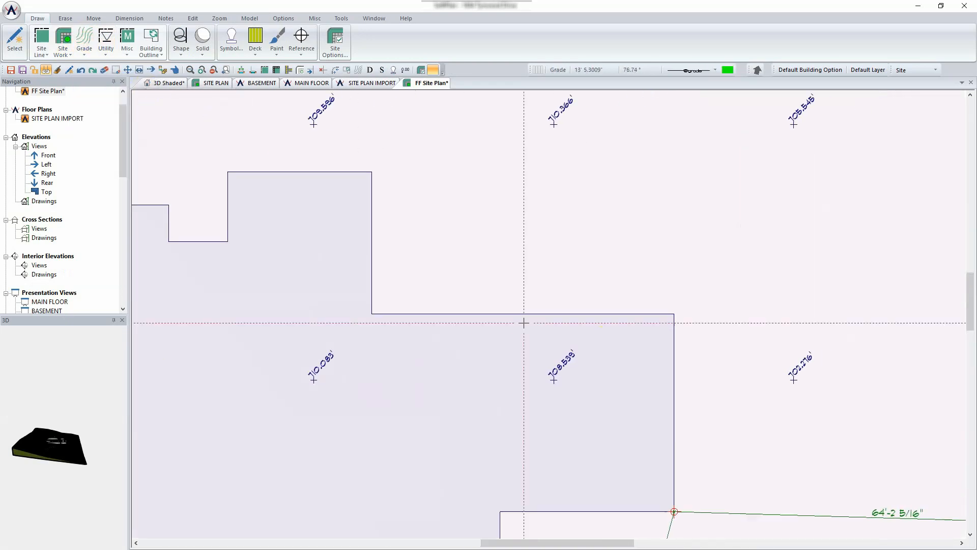
{"action": "left_click", "coordinate": [508, 356]}
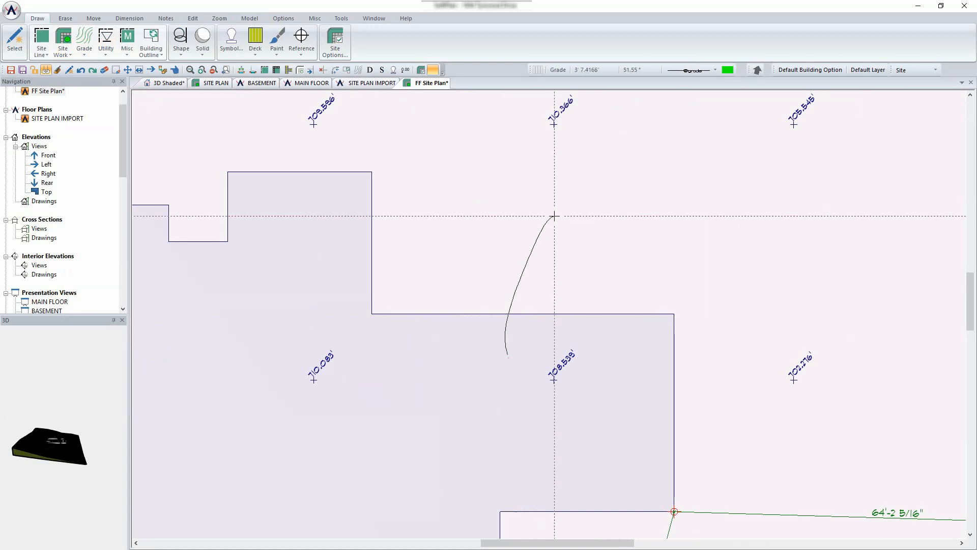
{"action": "left_click", "coordinate": [545, 145]}
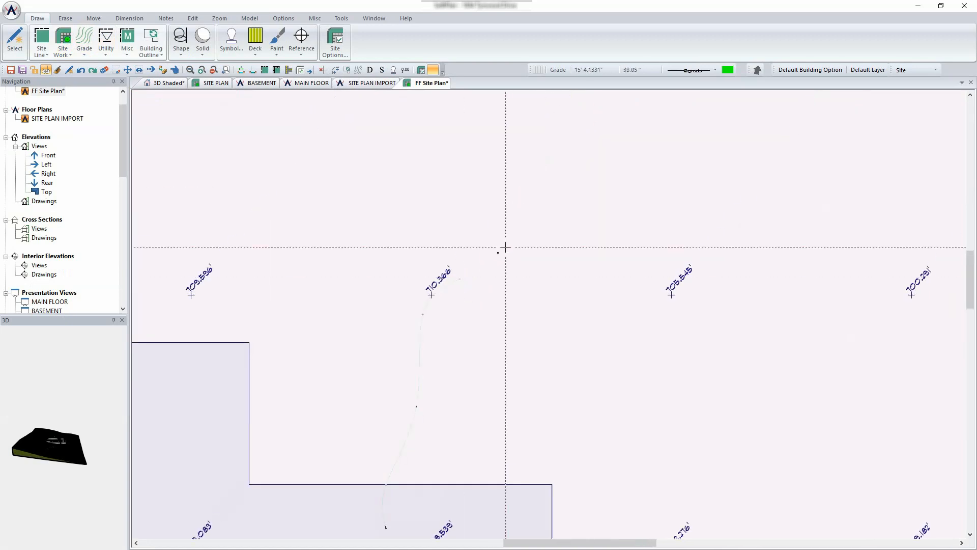
{"action": "double_click", "coordinate": [563, 144]}
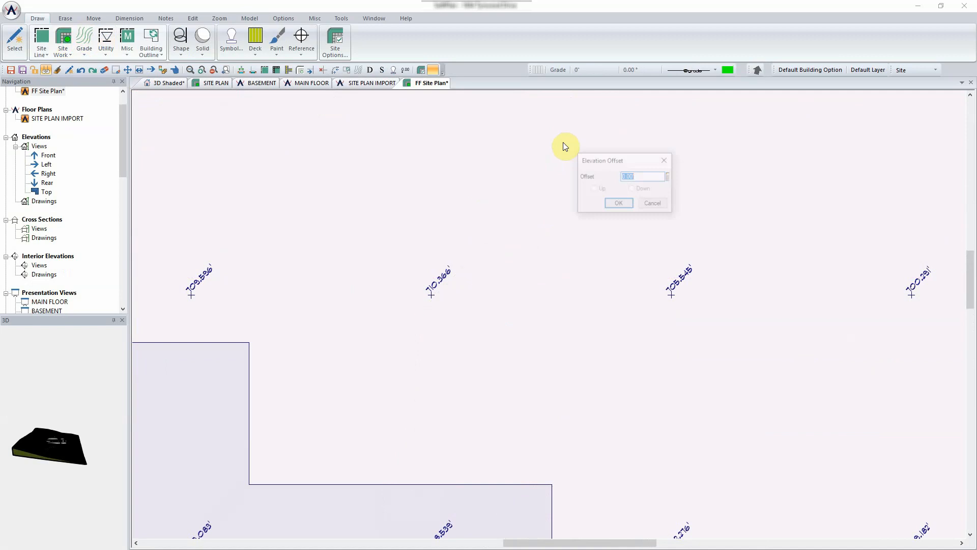
{"action": "type", "text": "713"}
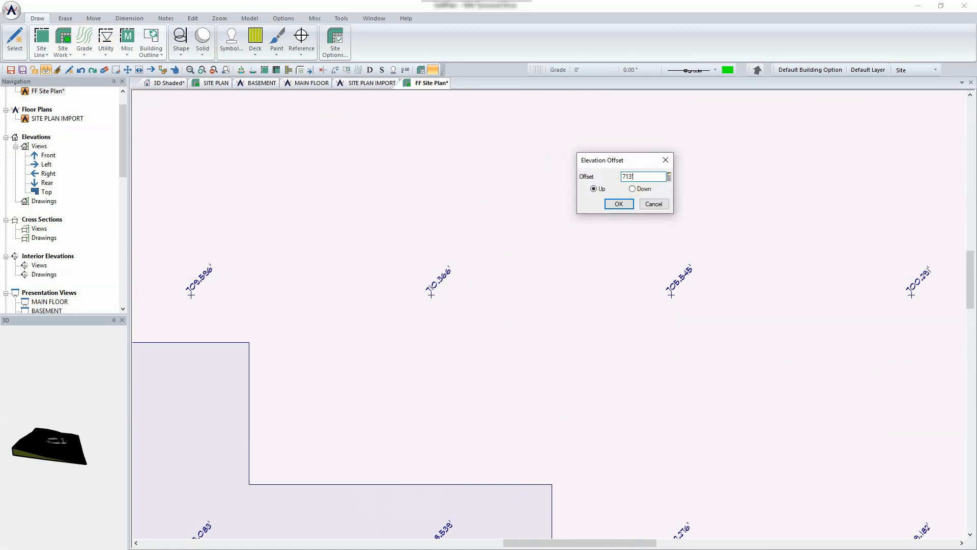
{"action": "left_click", "coordinate": [619, 205]}
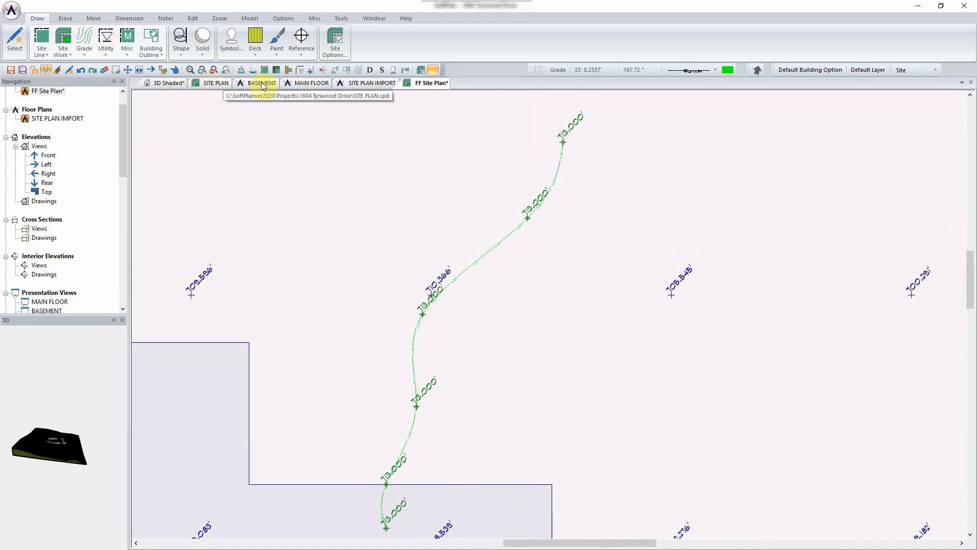
{"action": "left_click", "coordinate": [168, 83]}
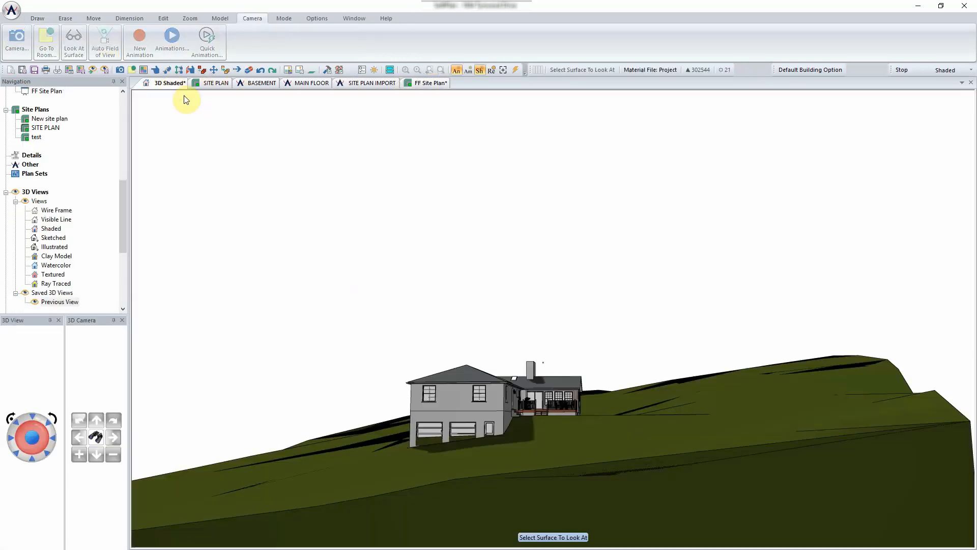
- Check the sloped terrain at the garage side in 3D, then return to the zoomed FF Site Plan
{"action": "middle_click_drag", "start_coordinate": [478, 333], "coordinate": [466, 339]}
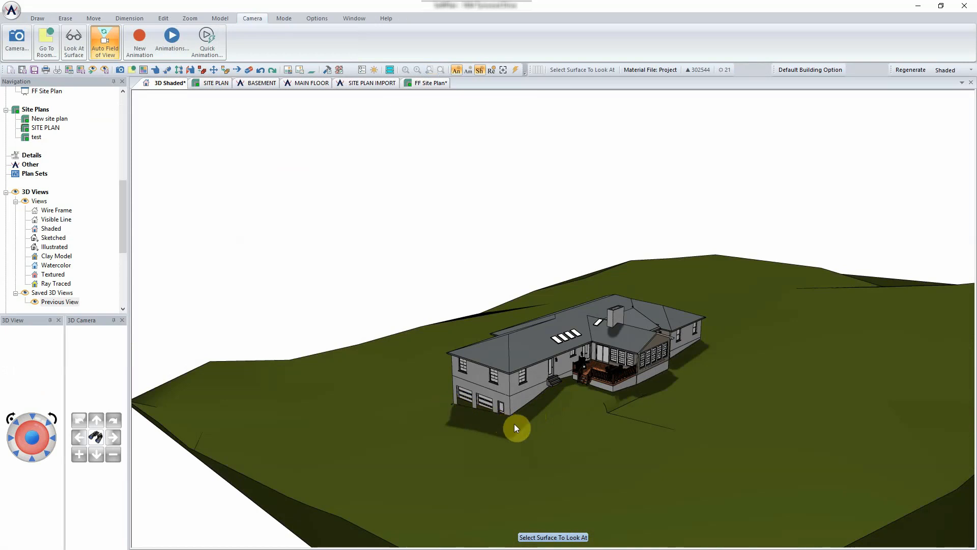
{"action": "left_click", "coordinate": [509, 411]}
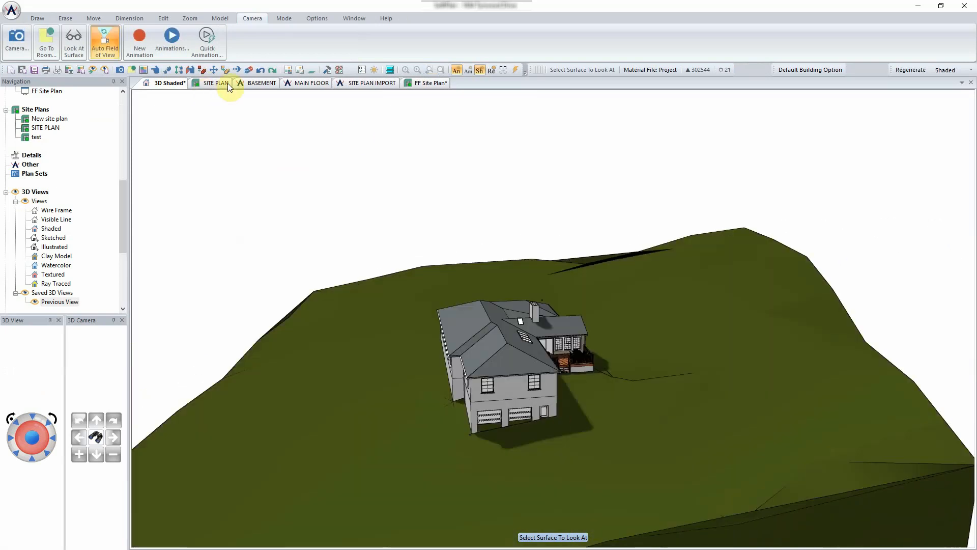
{"action": "left_click", "coordinate": [422, 84]}
{"action": "scroll", "coordinate": [538, 351], "scroll_direction": "down", "scroll_amount": 6}
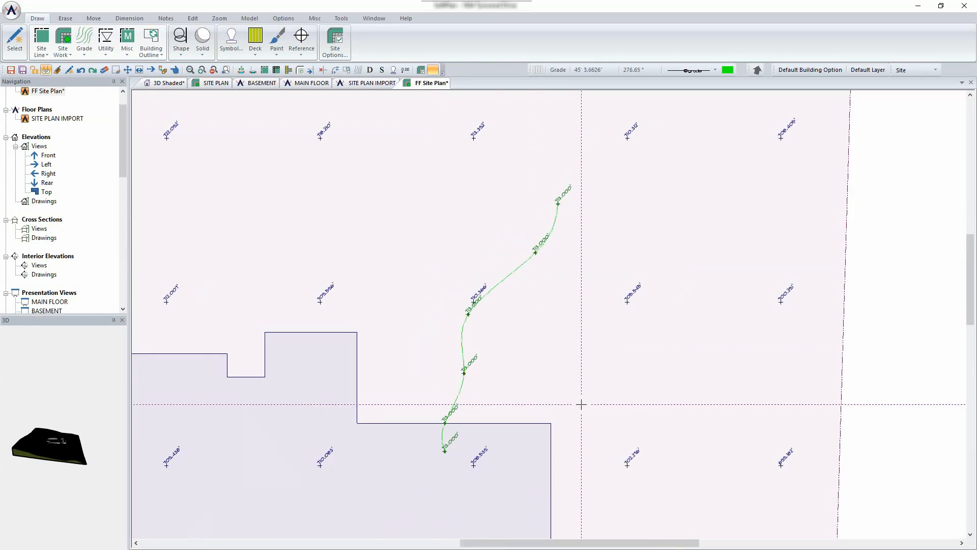
{"action": "scroll", "coordinate": [577, 399], "scroll_direction": "up", "scroll_amount": 3}
{"action": "scroll", "coordinate": [549, 314], "scroll_direction": "up", "scroll_amount": 3}
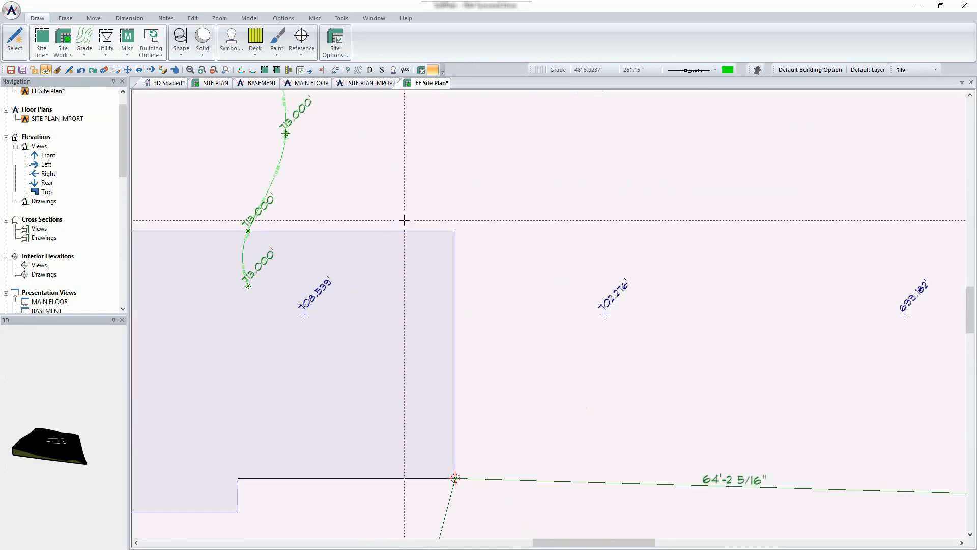
{"action": "left_click", "coordinate": [84, 42]}
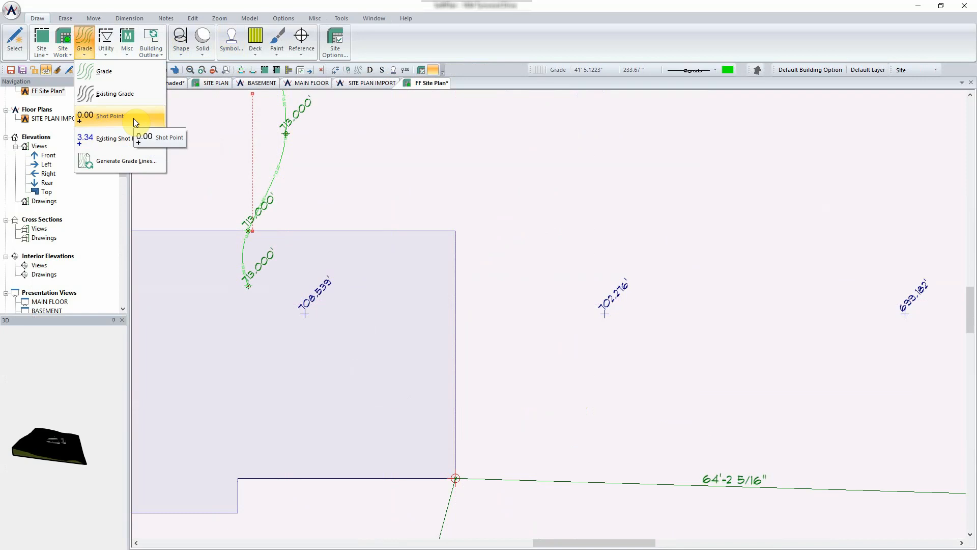
- Draw a 702' spline grade line from the lower corner up the building's right wall, curving upper right
{"action": "left_click", "coordinate": [125, 74]}
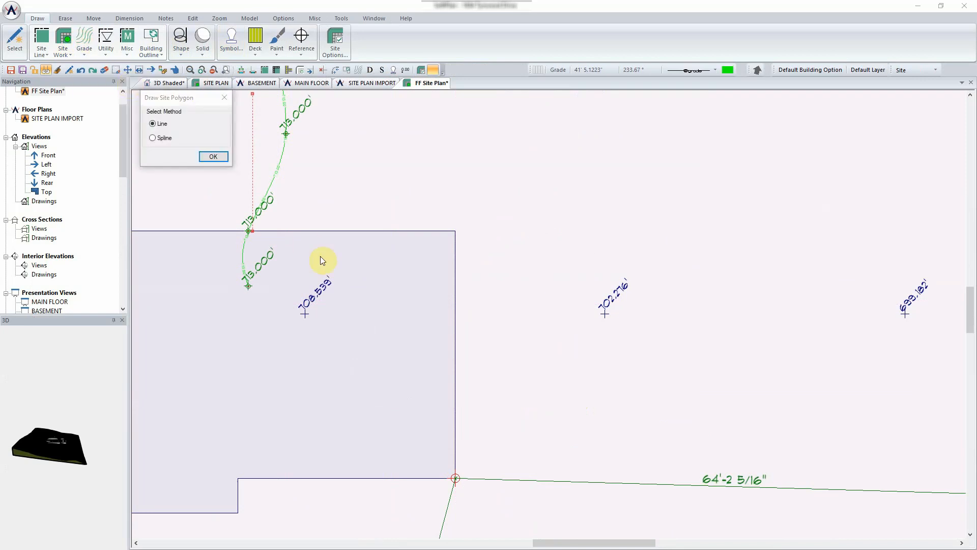
{"action": "left_click", "coordinate": [170, 142]}
{"action": "left_click", "coordinate": [214, 157]}
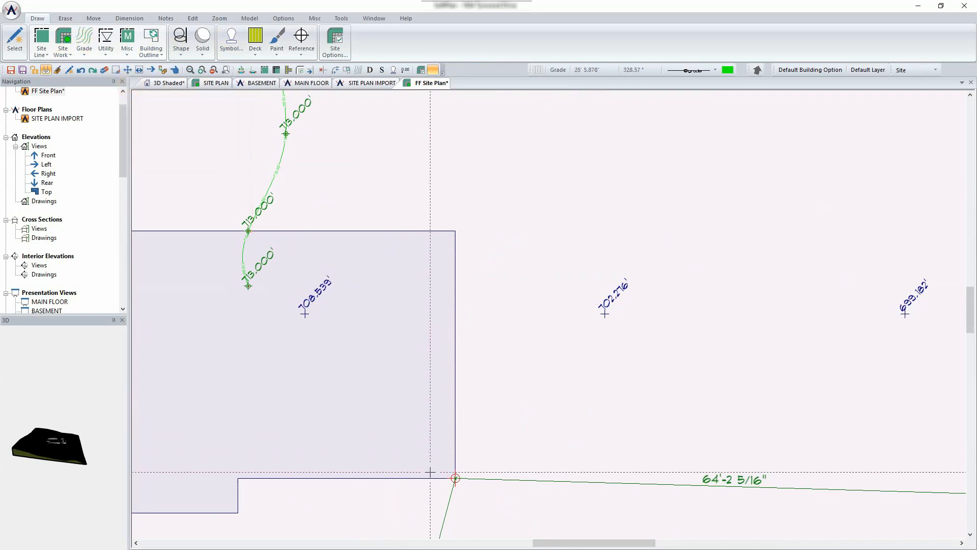
{"action": "left_click", "coordinate": [456, 479]}
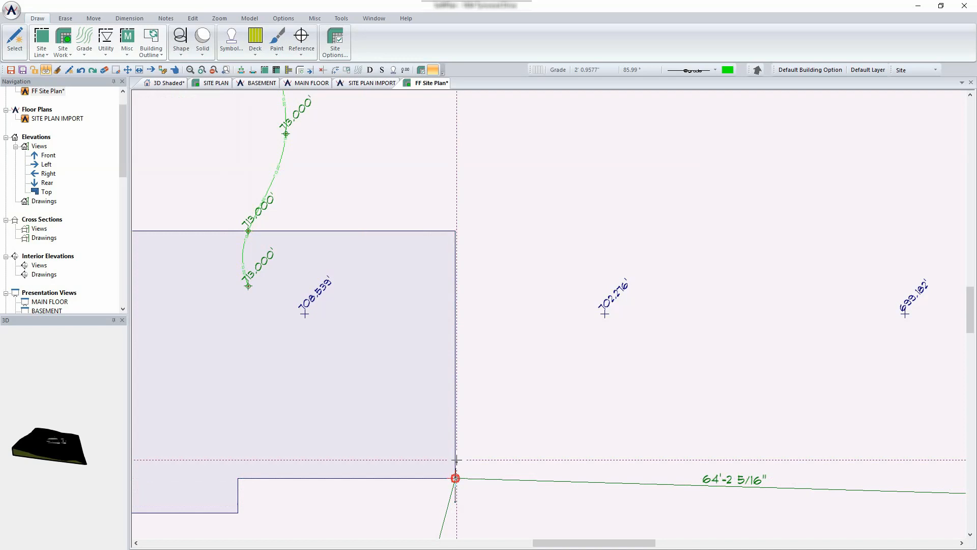
{"action": "left_click", "coordinate": [455, 230]}
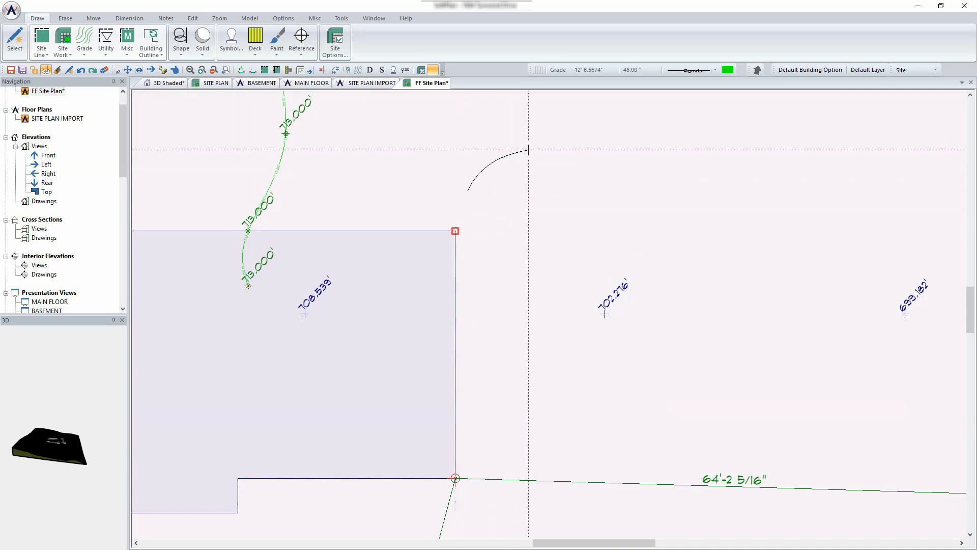
{"action": "double_click", "coordinate": [546, 134]}
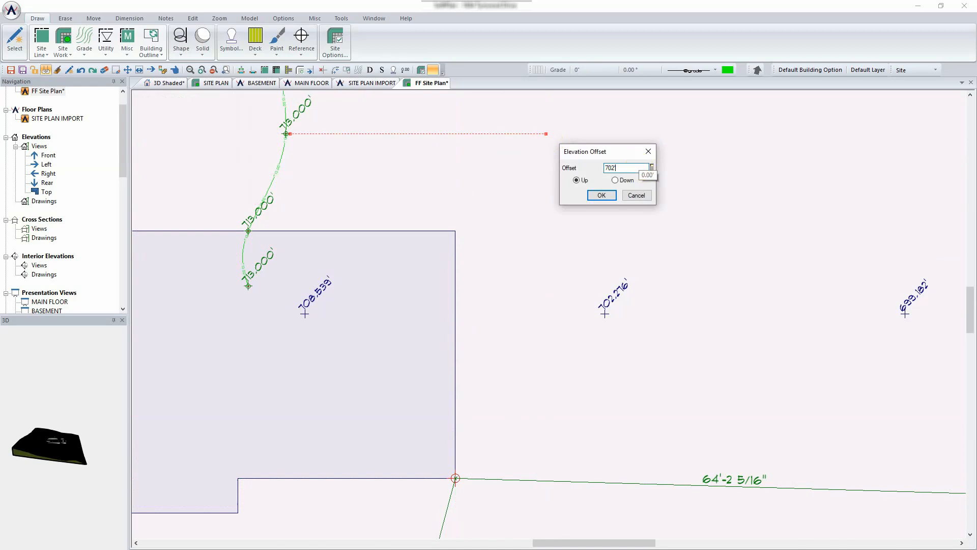
{"action": "left_click", "coordinate": [601, 194]}
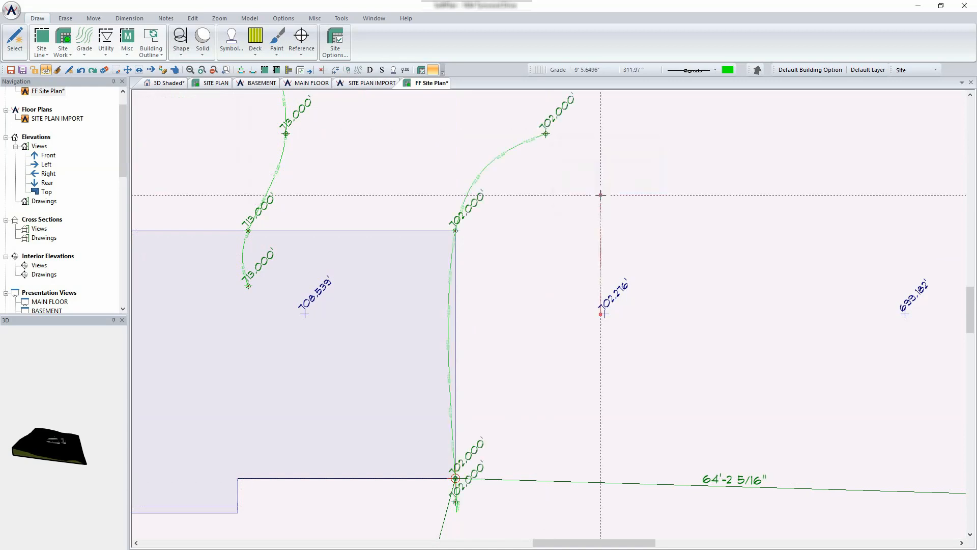
- Orbit the shaded 3D view to see the garage front, deck side and long side of the house
{"action": "left_click", "coordinate": [169, 83]}
{"action": "middle_click_drag", "start_coordinate": [539, 298], "coordinate": [575, 306]}
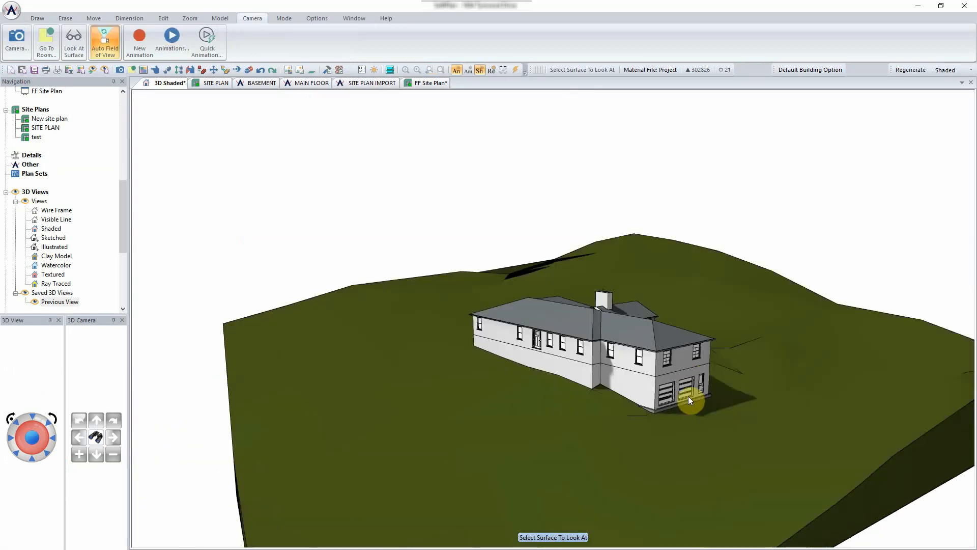
{"action": "middle_click_drag", "start_coordinate": [688, 396], "coordinate": [632, 389]}
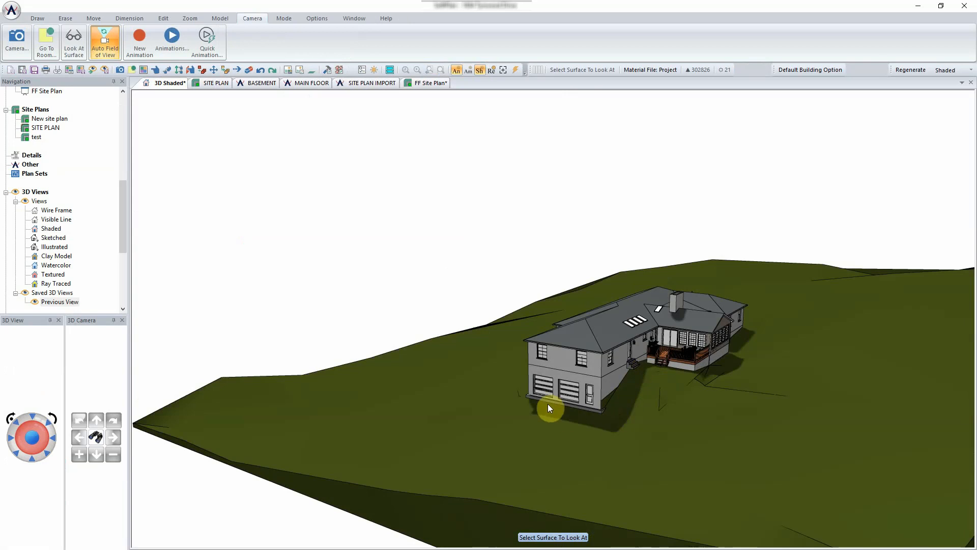
{"action": "middle_click_drag", "start_coordinate": [547, 404], "coordinate": [600, 399]}
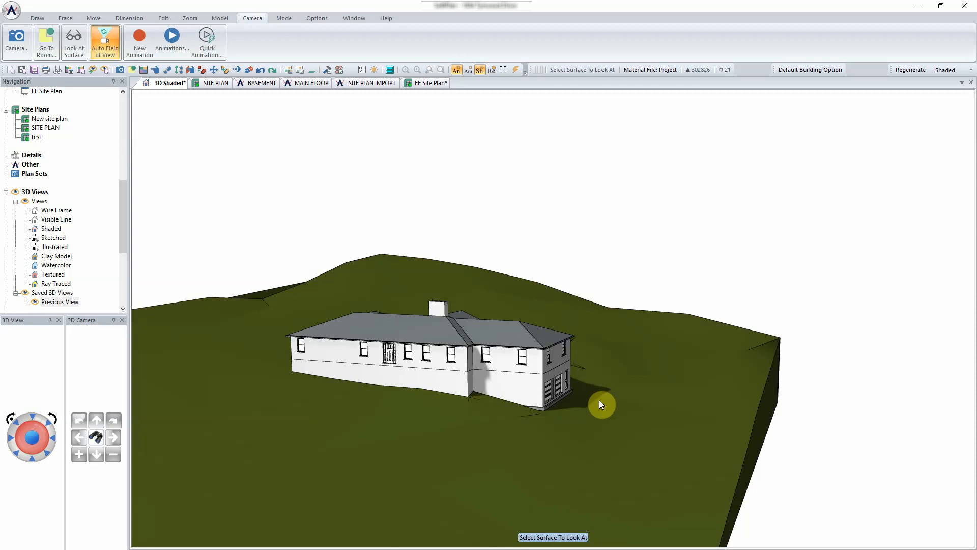
- Open the new grade line's Site Line: Grade Edit settings from the FF Site Plan
{"action": "left_click", "coordinate": [431, 82]}
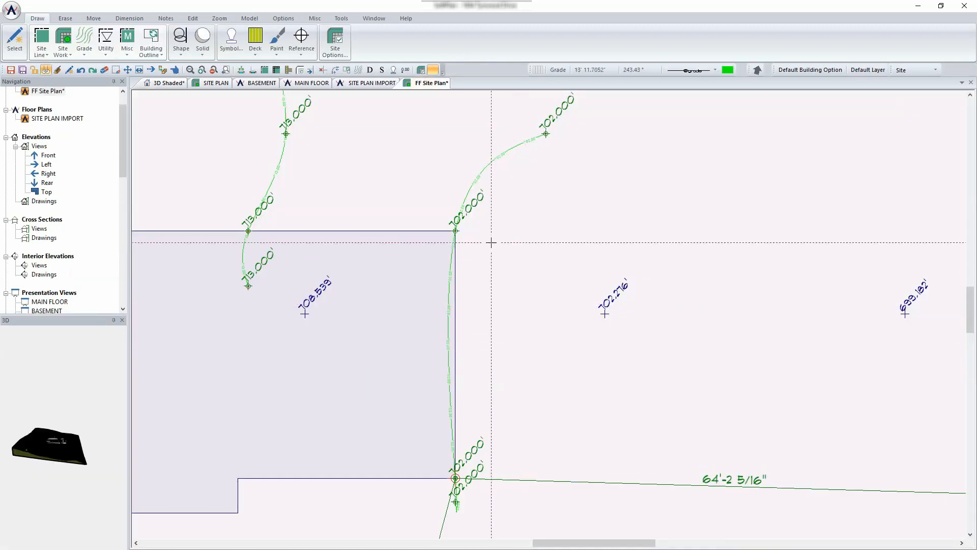
{"action": "right_click", "coordinate": [481, 180]}
{"action": "mouse_move", "coordinate": [530, 185]}
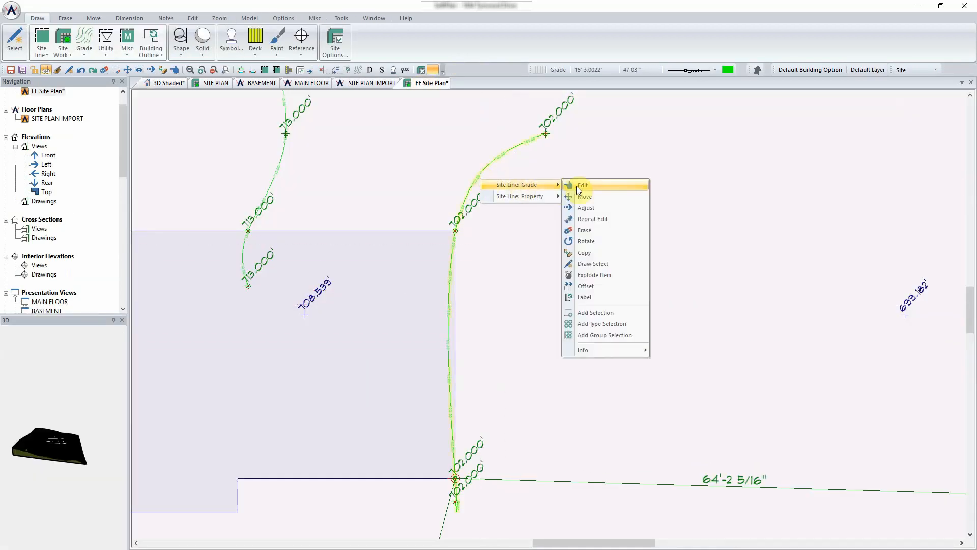
{"action": "left_click", "coordinate": [579, 190]}
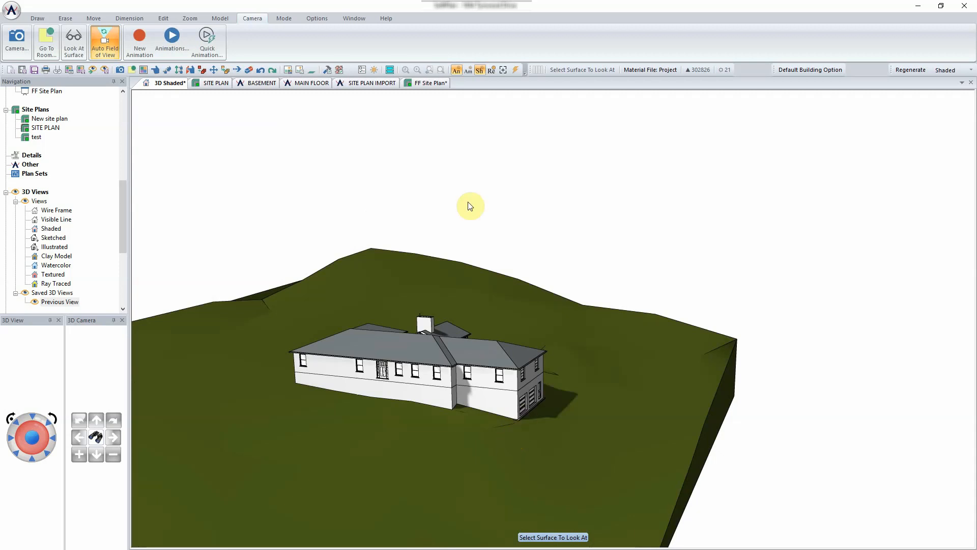
{"action": "left_click", "coordinate": [432, 83]}
- Generate contour grade lines across the site at a 2.000' increment, replacing the existing grade lines
{"action": "scroll", "coordinate": [524, 282], "scroll_direction": "down", "scroll_amount": 3}
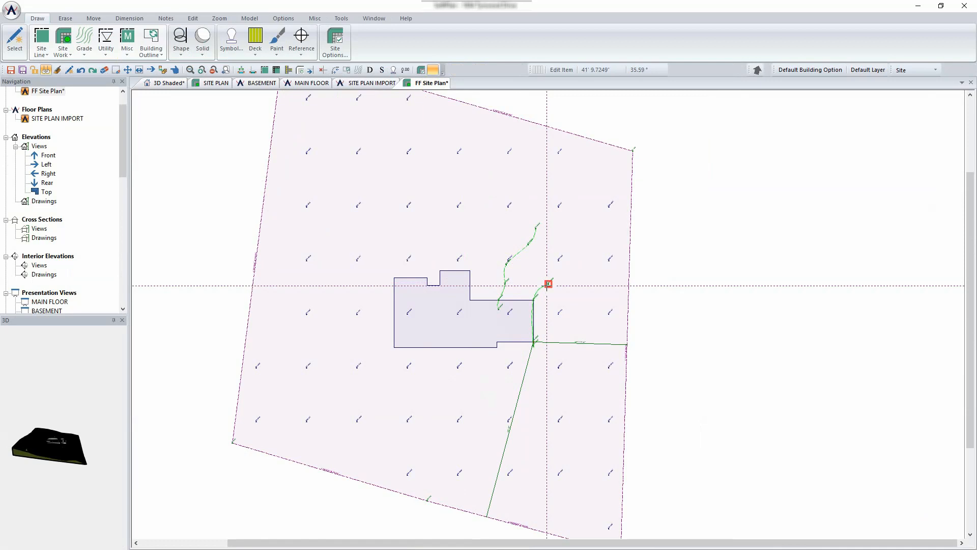
{"action": "scroll", "coordinate": [462, 196], "scroll_direction": "down", "scroll_amount": 1}
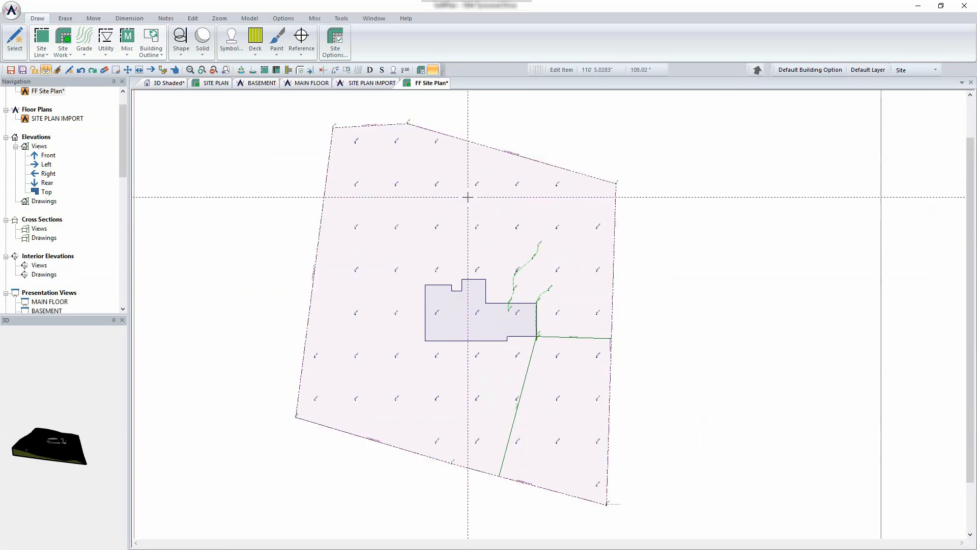
{"action": "left_click", "coordinate": [303, 50]}
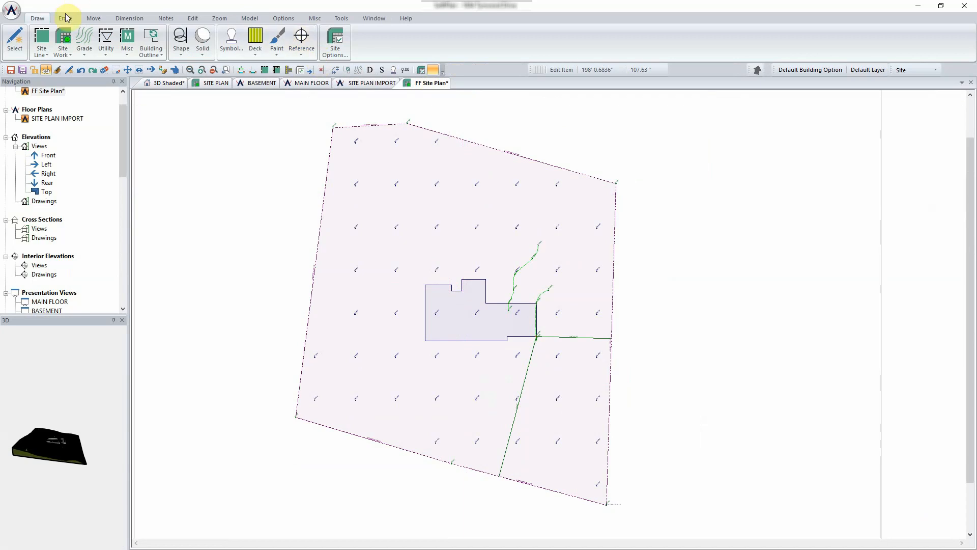
{"action": "left_click", "coordinate": [84, 45]}
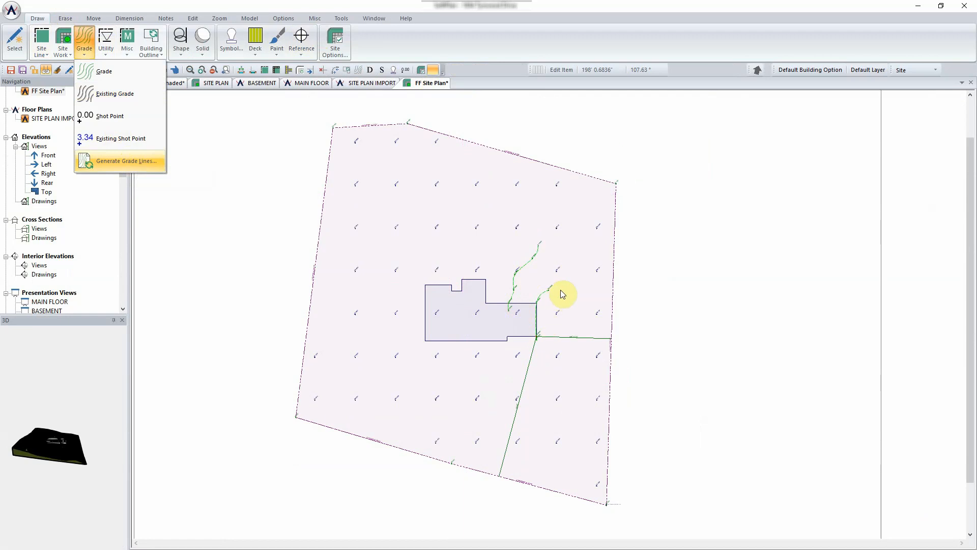
{"action": "left_click", "coordinate": [134, 162]}
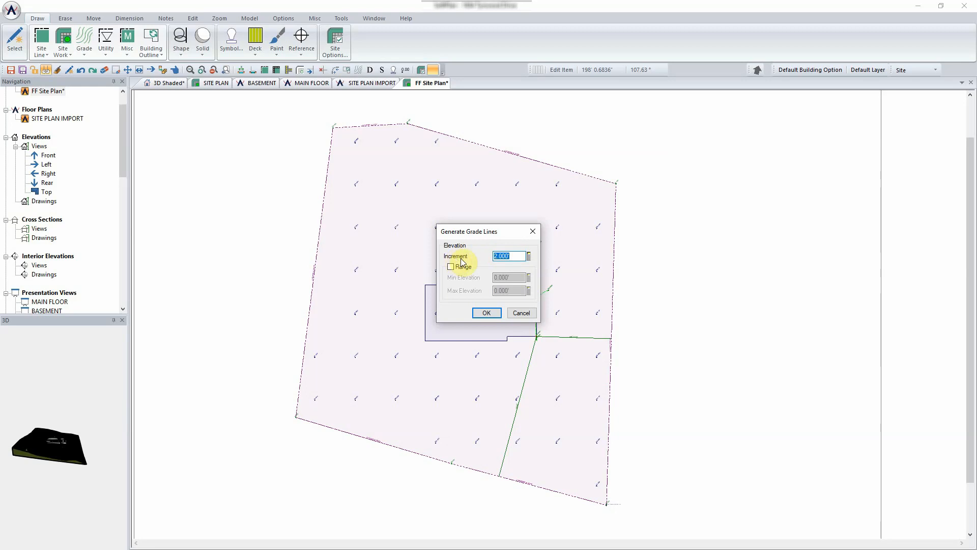
{"action": "left_click", "coordinate": [487, 313]}
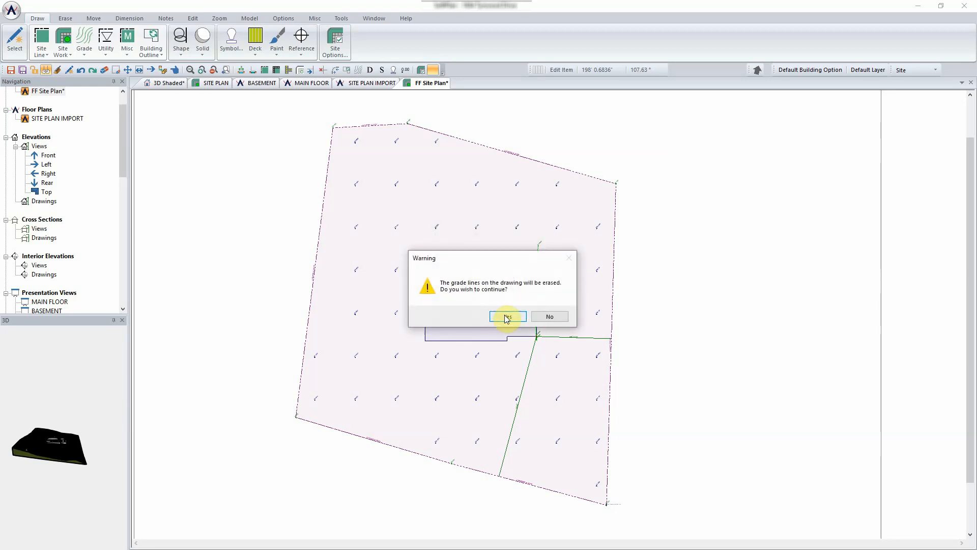
{"action": "left_click", "coordinate": [507, 318]}
{"action": "left_click", "coordinate": [504, 314]}
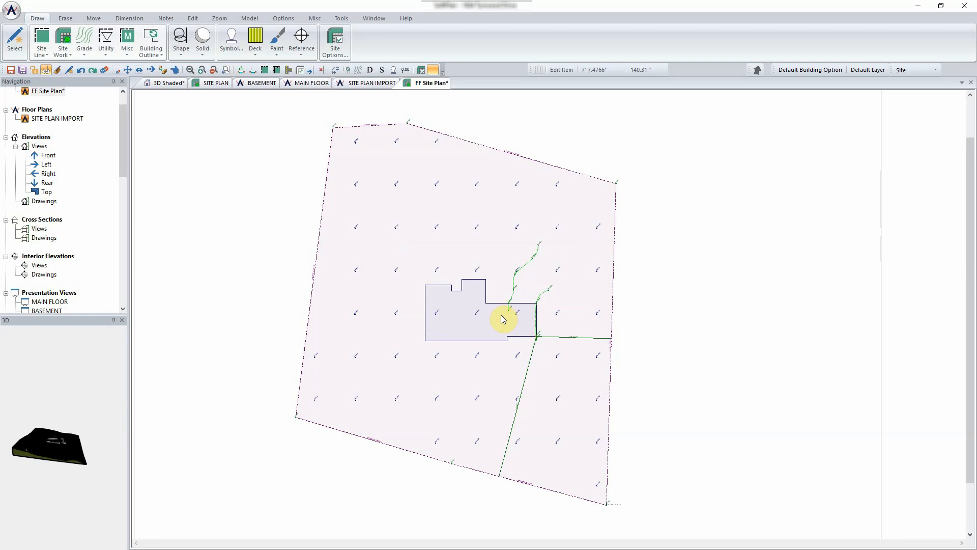
- Edit the edge of the contour beside the house's upper notch so it runs more north–south
{"action": "scroll", "coordinate": [549, 314], "scroll_direction": "up", "scroll_amount": 5}
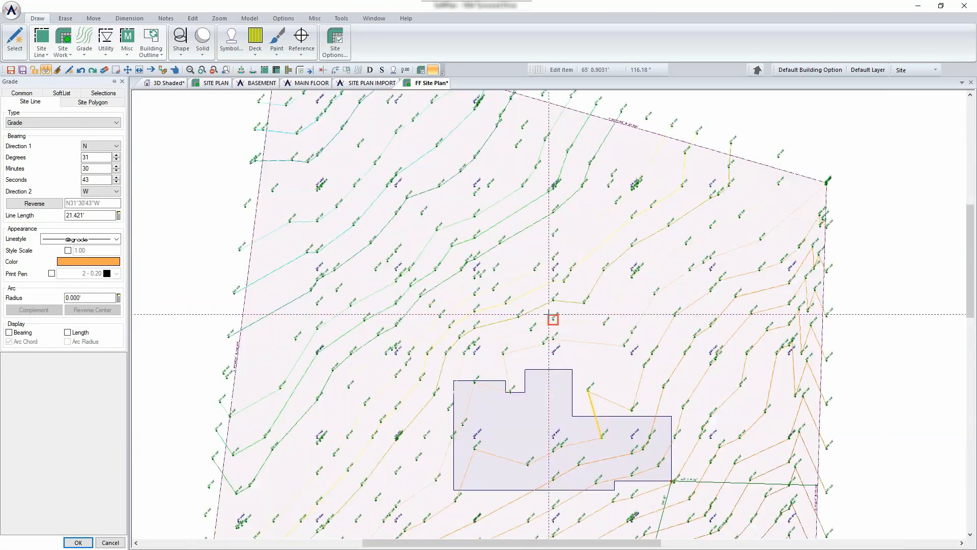
{"action": "scroll", "coordinate": [548, 314], "scroll_direction": "down", "scroll_amount": 5}
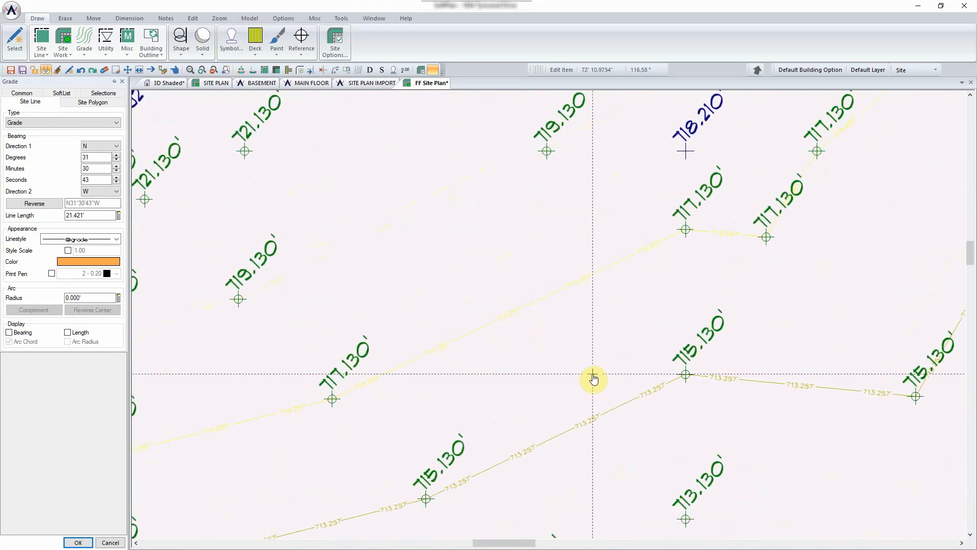
{"action": "scroll", "coordinate": [637, 323], "scroll_direction": "down", "scroll_amount": 3}
{"action": "scroll", "coordinate": [550, 314], "scroll_direction": "up", "scroll_amount": 2}
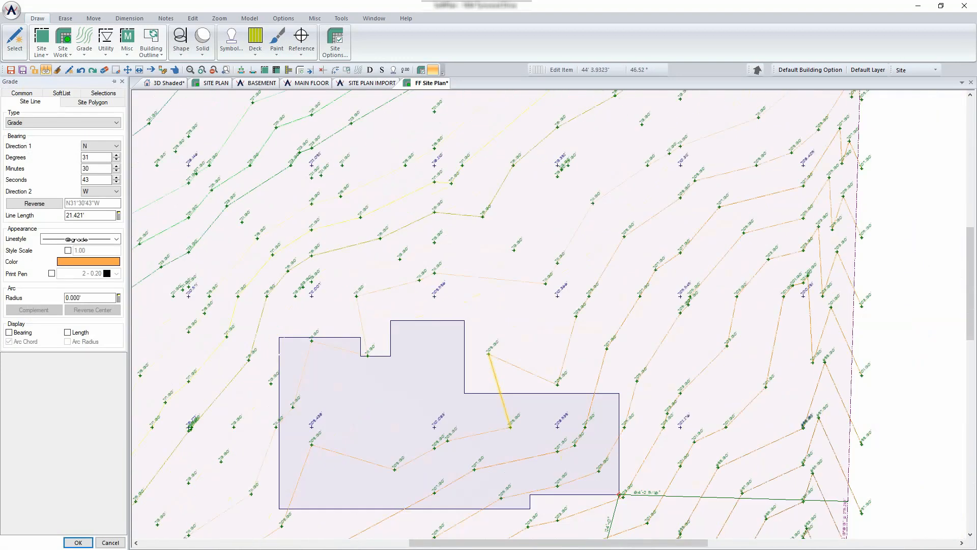
{"action": "scroll", "coordinate": [549, 314], "scroll_direction": "up", "scroll_amount": 4}
{"action": "scroll", "coordinate": [563, 305], "scroll_direction": "down", "scroll_amount": 2}
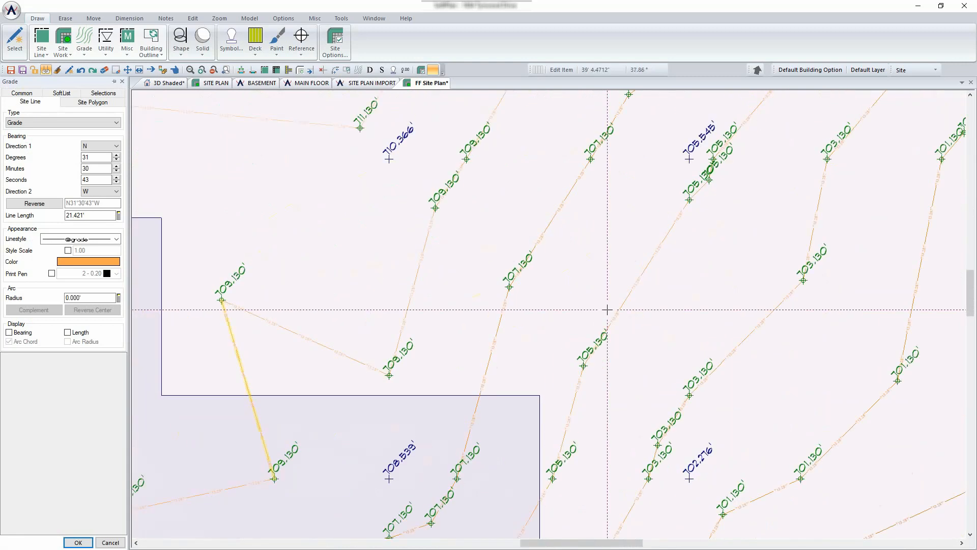
{"action": "scroll", "coordinate": [549, 315], "scroll_direction": "down", "scroll_amount": 1}
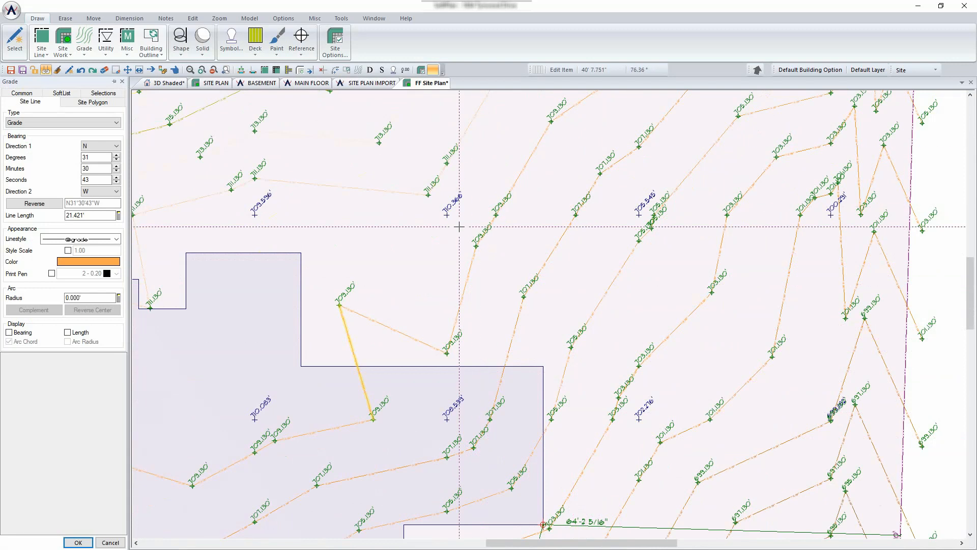
{"action": "right_click", "coordinate": [469, 271]}
{"action": "mouse_move", "coordinate": [529, 276]}
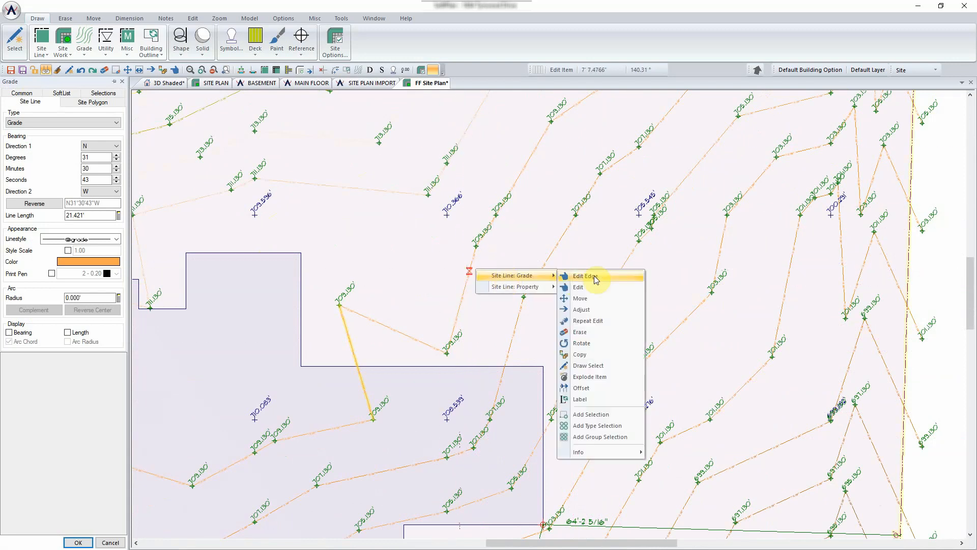
{"action": "left_click", "coordinate": [586, 276]}
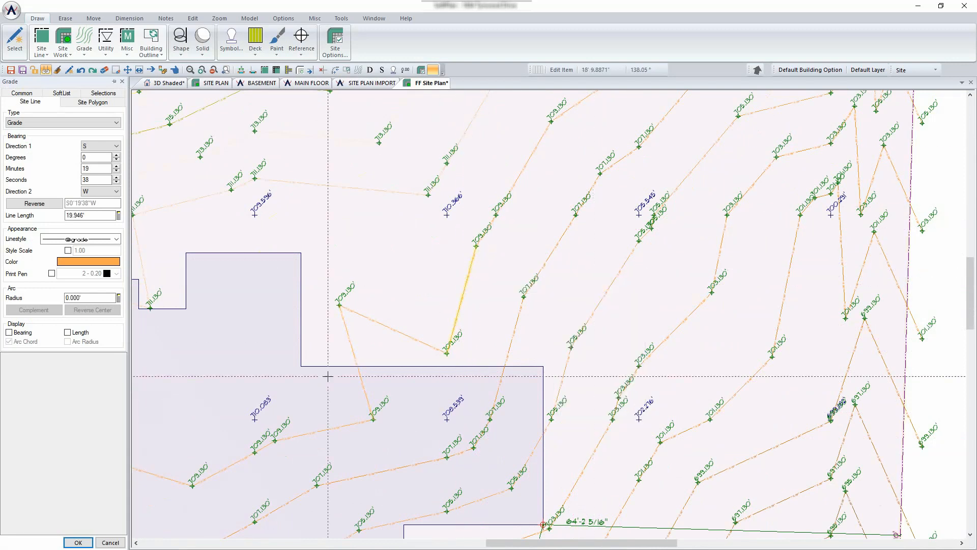
{"action": "left_click", "coordinate": [78, 542]}
{"action": "scroll", "coordinate": [595, 217], "scroll_direction": "down", "scroll_amount": 4}
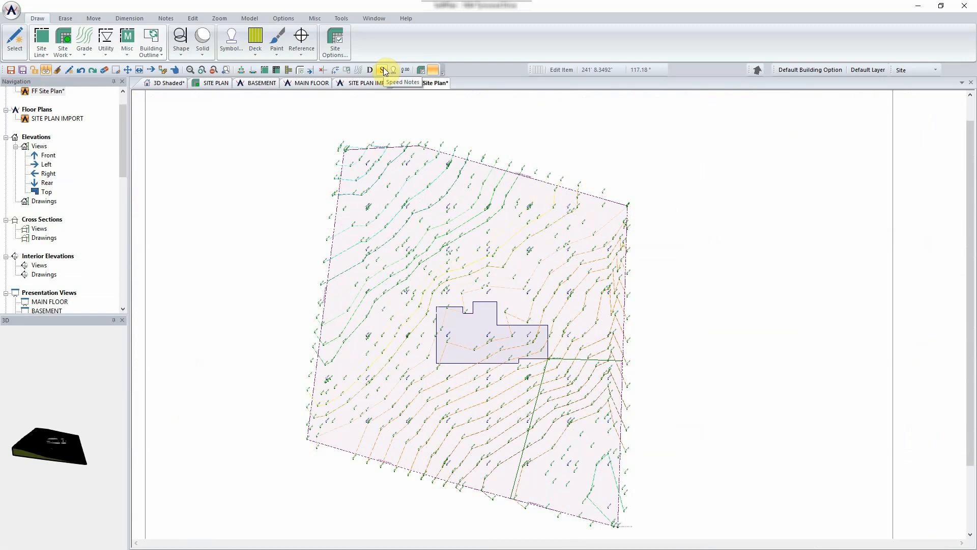
- Place the Miscellaneous\north arrow symbol, found by searching 'north', just northeast of the lot
{"action": "left_click", "coordinate": [230, 47]}
{"action": "left_click", "coordinate": [278, 456]}
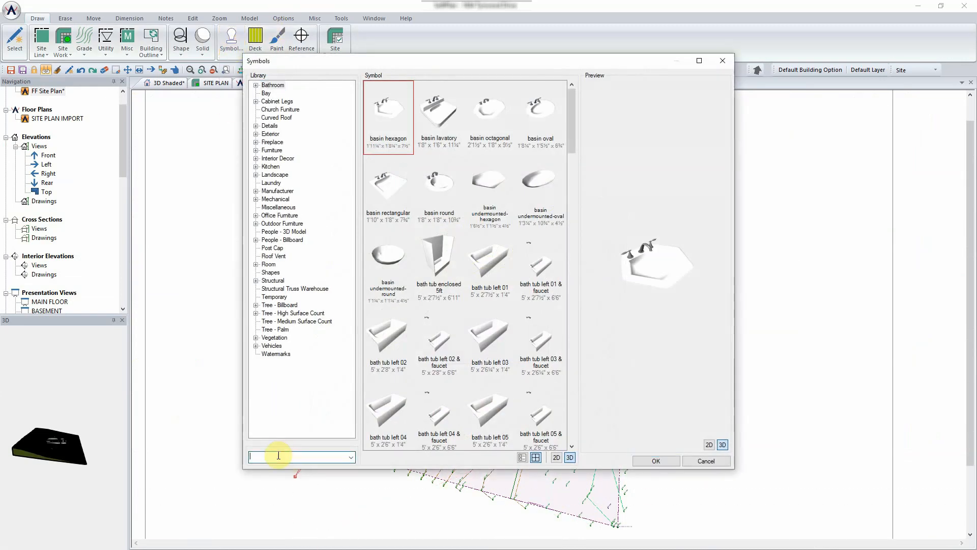
{"action": "type", "text": "north"}
{"action": "left_click", "coordinate": [351, 457]}
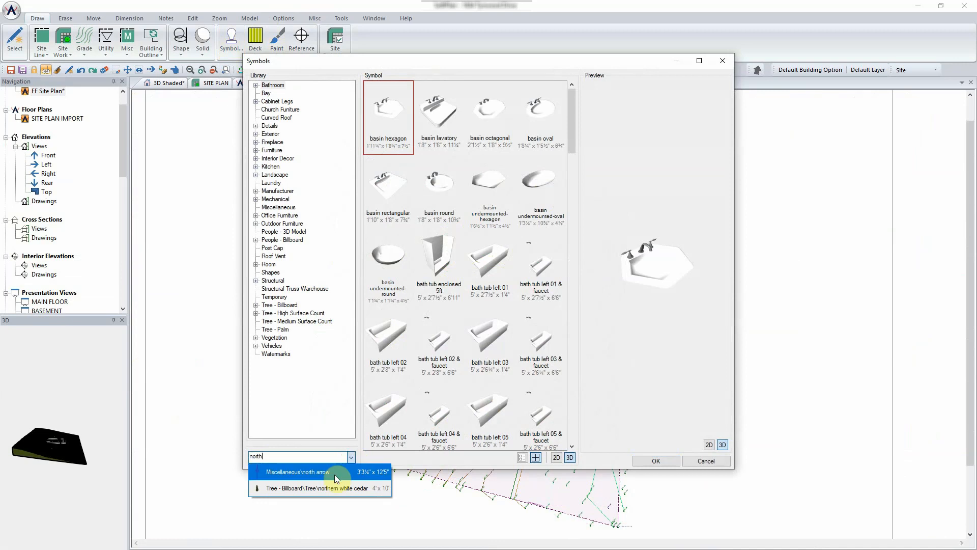
{"action": "left_click", "coordinate": [336, 473]}
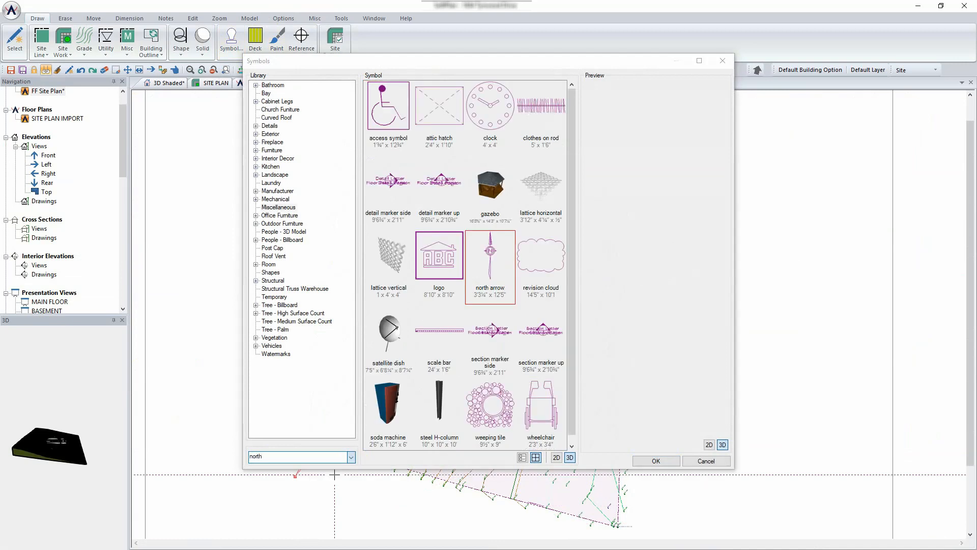
{"action": "left_click", "coordinate": [656, 461]}
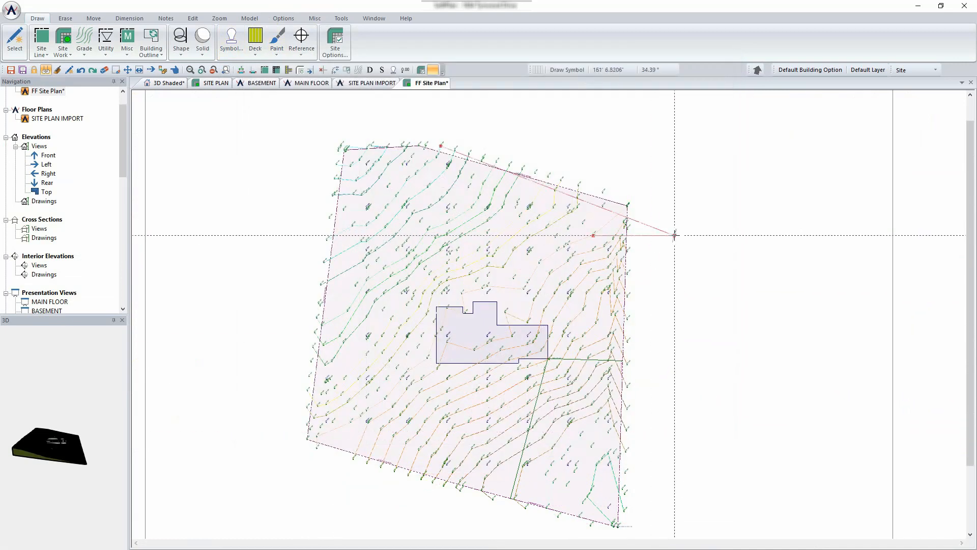
{"action": "left_click", "coordinate": [673, 154]}
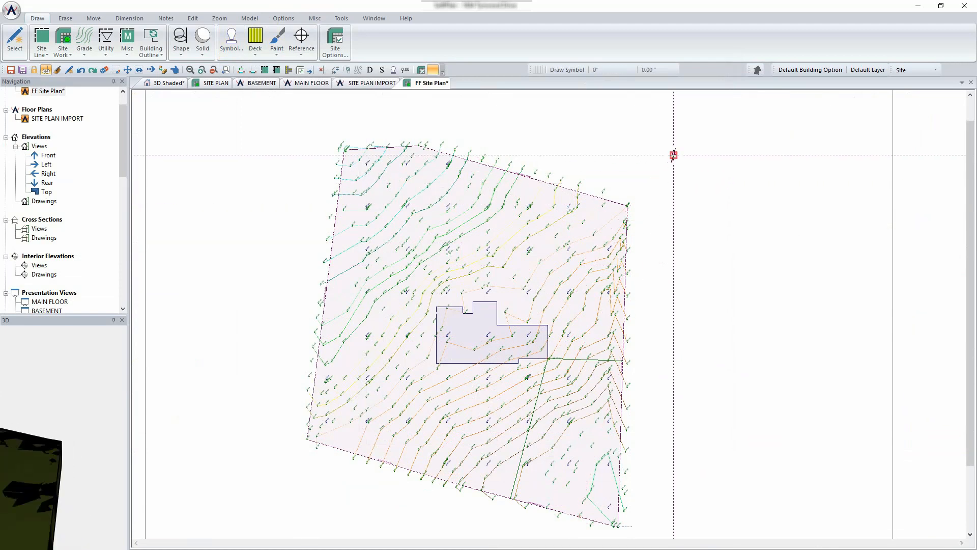
{"action": "right_click", "coordinate": [674, 154]}
{"action": "left_click", "coordinate": [691, 137]}
{"action": "scroll", "coordinate": [687, 154], "scroll_direction": "up", "scroll_amount": 6}
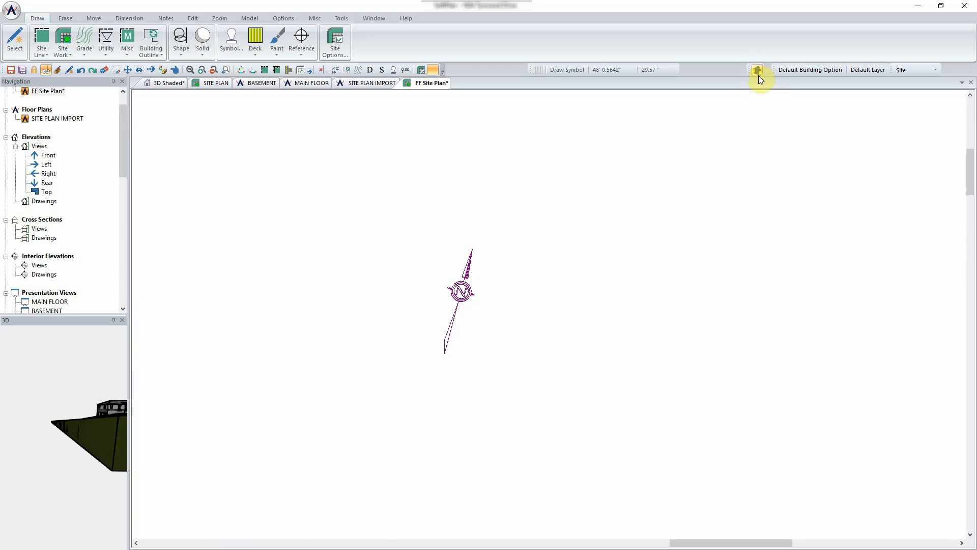
- Set the direction of north to 45° while choosing not to rotate any drawings
{"action": "scroll", "coordinate": [570, 333], "scroll_direction": "down", "scroll_amount": 4}
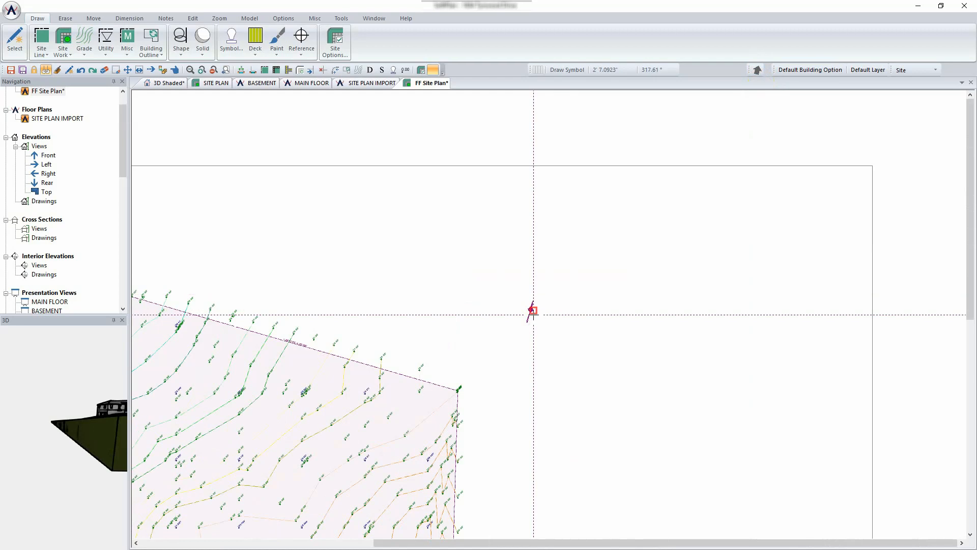
{"action": "left_click", "coordinate": [759, 70]}
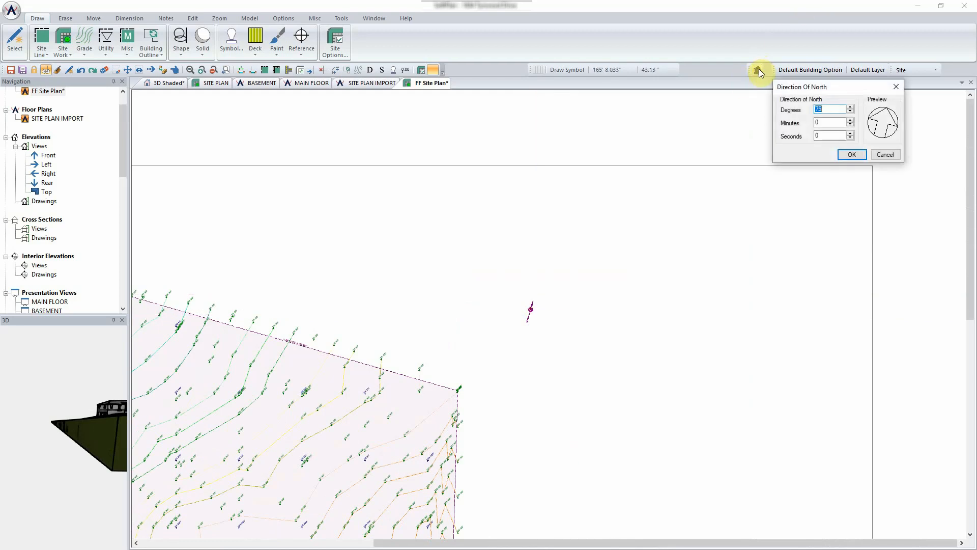
{"action": "type", "text": "45"}
{"action": "left_click", "coordinate": [840, 155]}
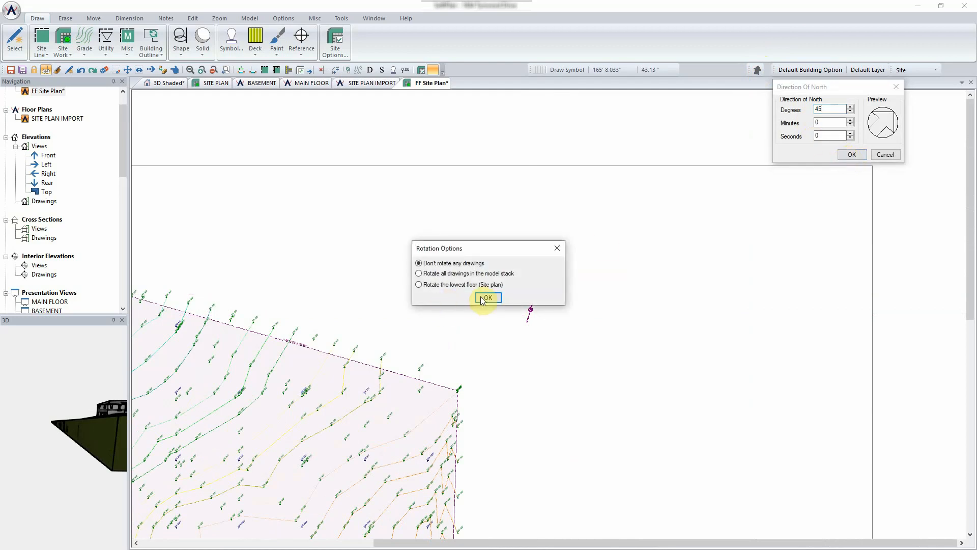
{"action": "left_click", "coordinate": [487, 299]}
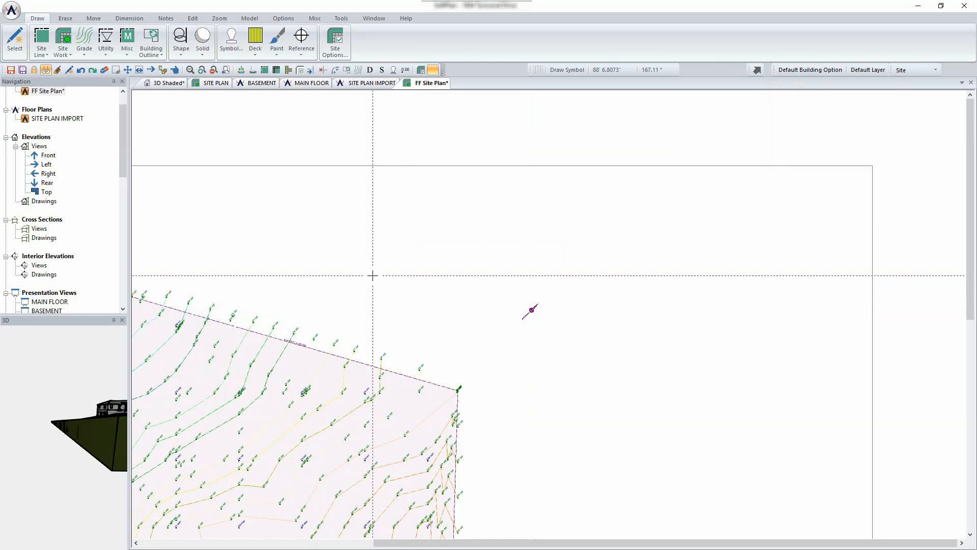
{"action": "scroll", "coordinate": [373, 276], "scroll_direction": "down", "scroll_amount": 3}
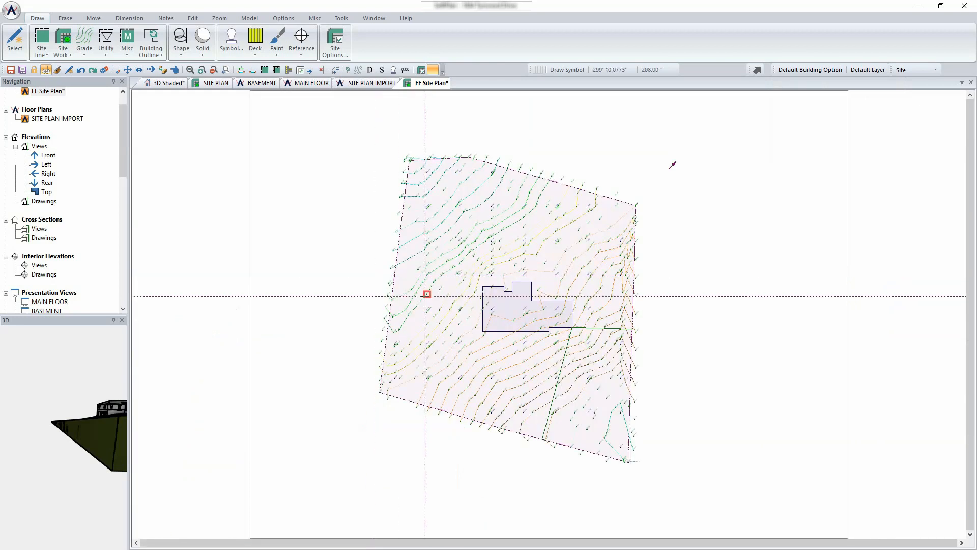